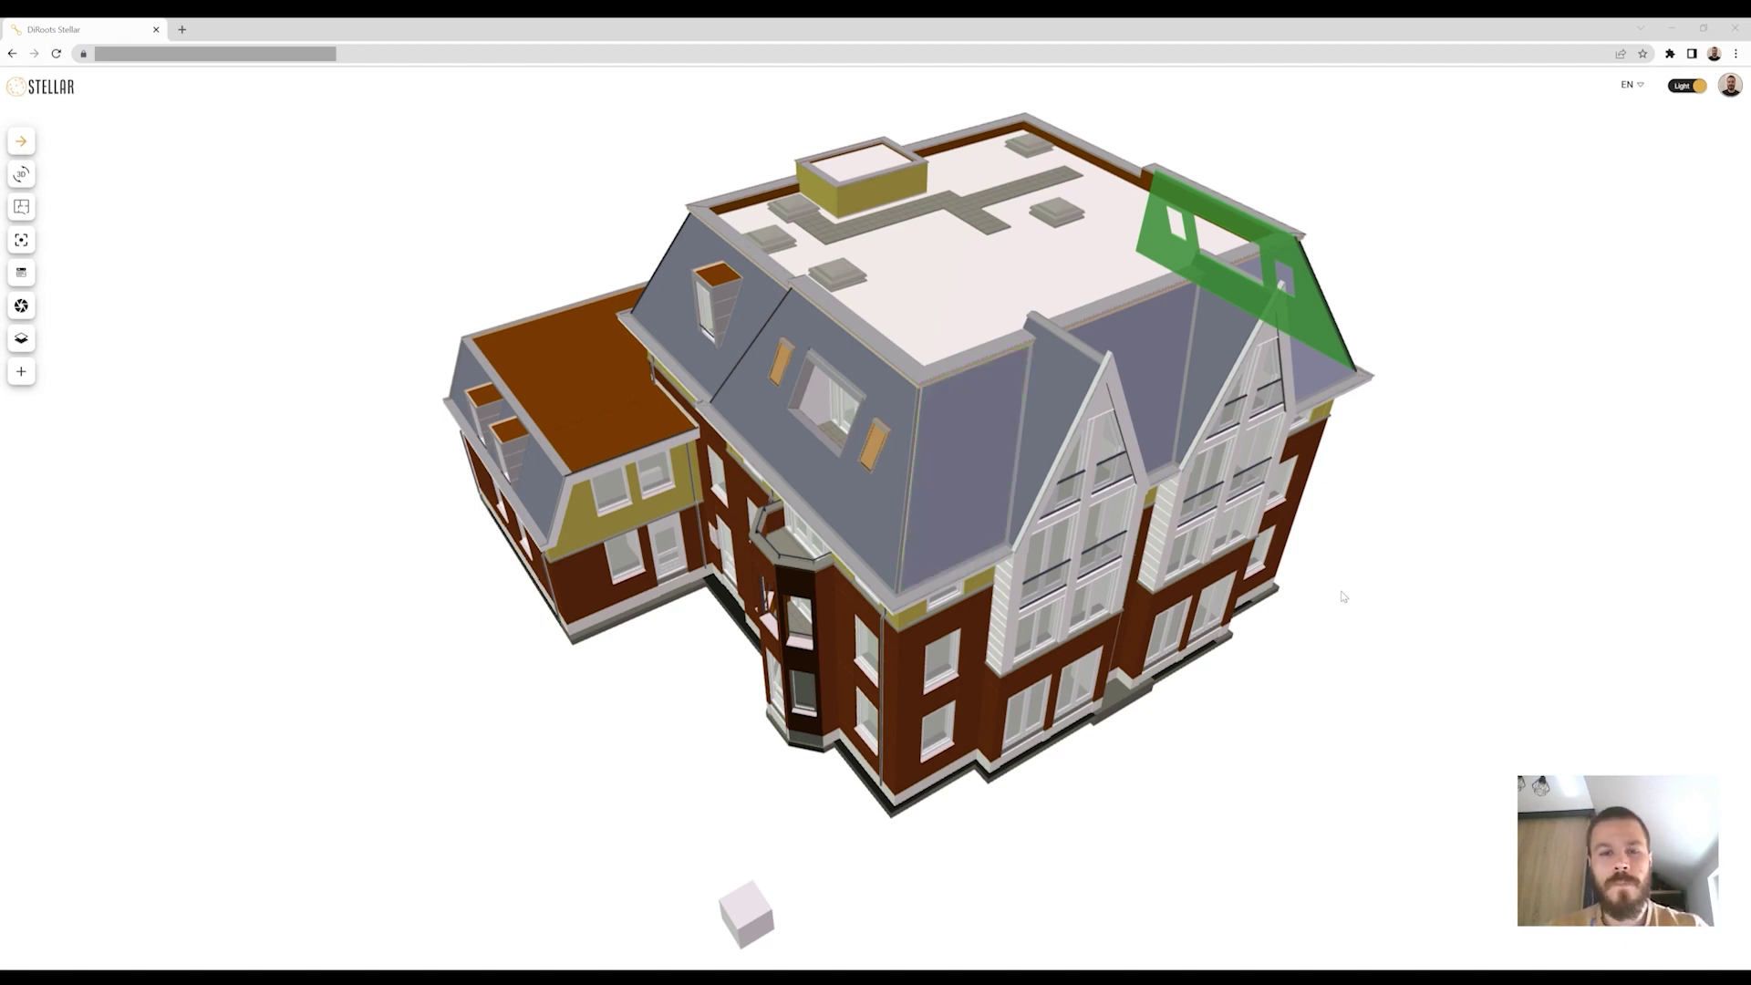
Add IFC Schependomlaan.ifc to the viewer as a new model.
middle_click_drag(1353, 586, 1268, 624)
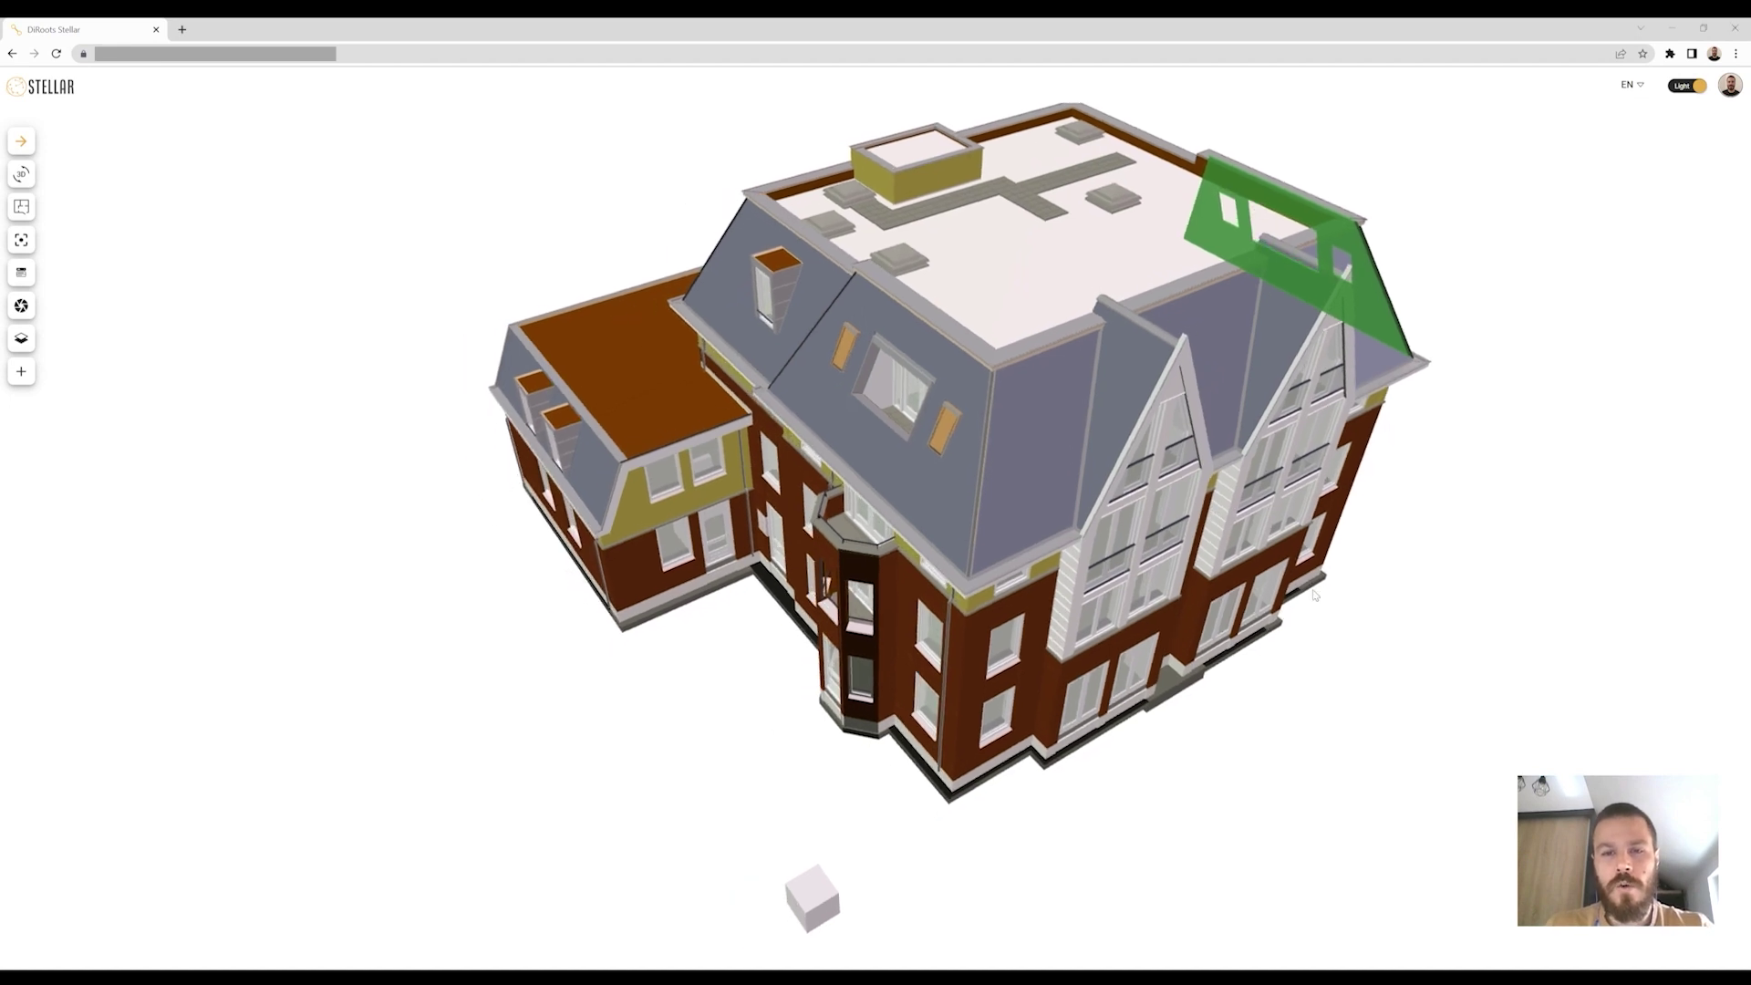
left_click_drag(1292, 607, 90, 352)
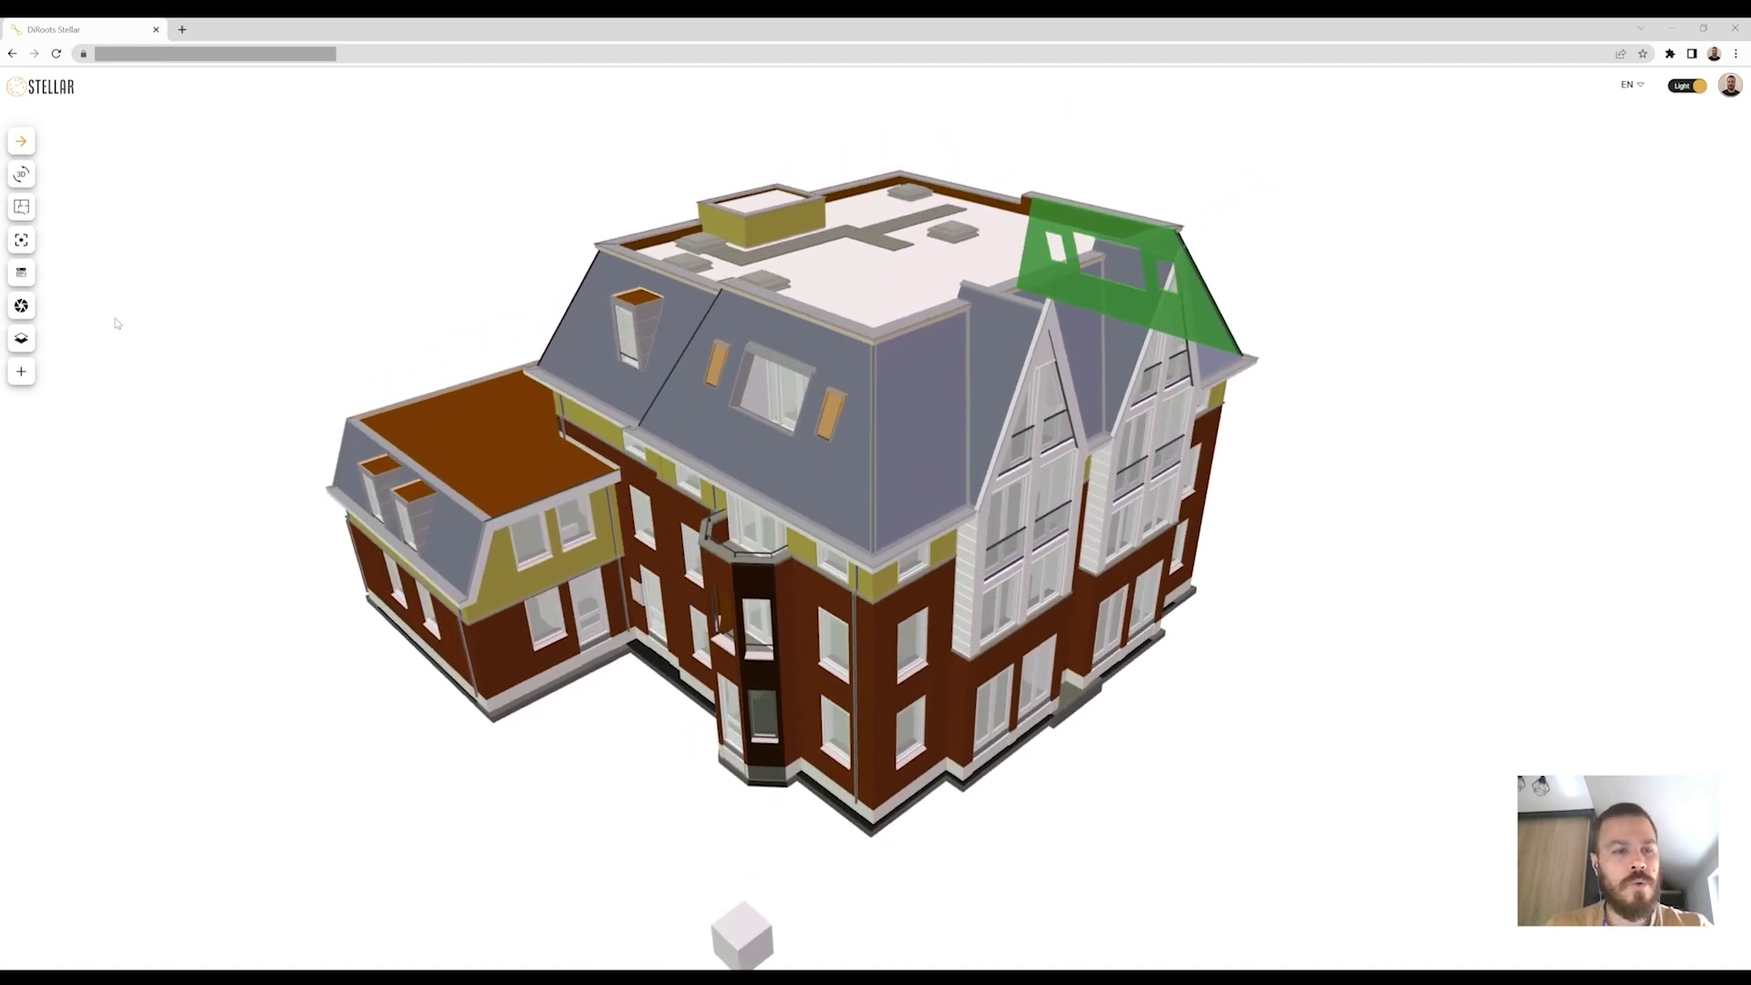
left_click(21, 371)
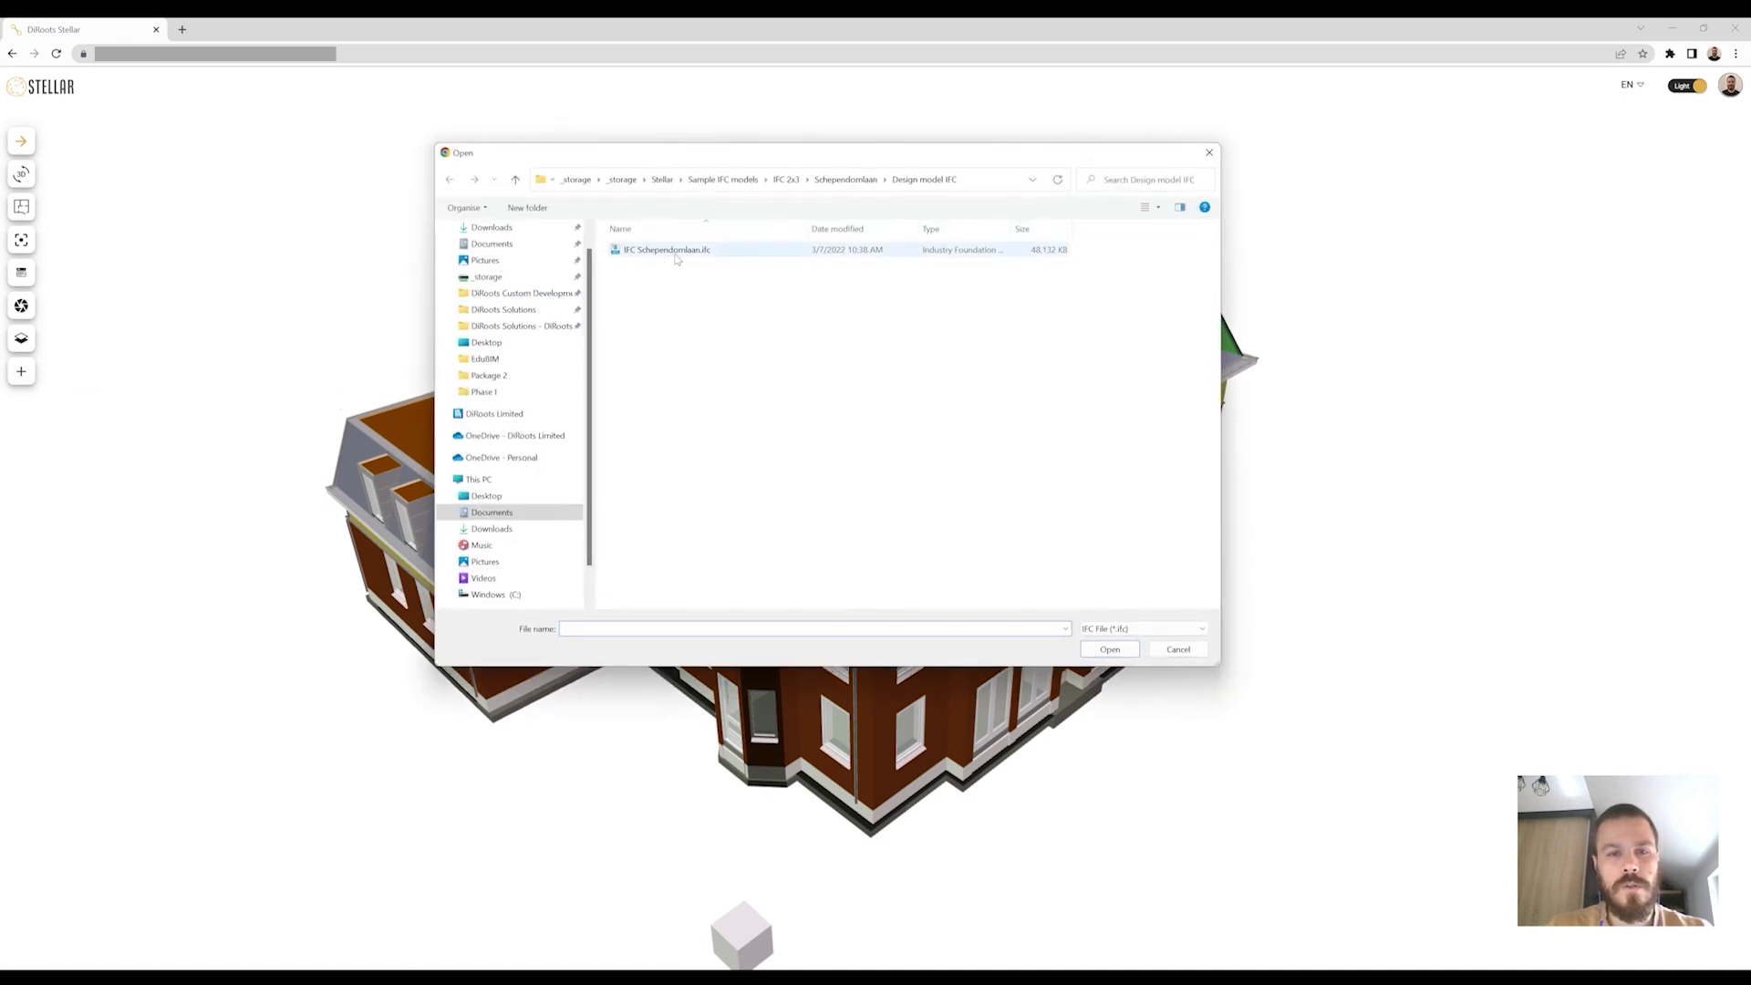
double_click(900, 255)
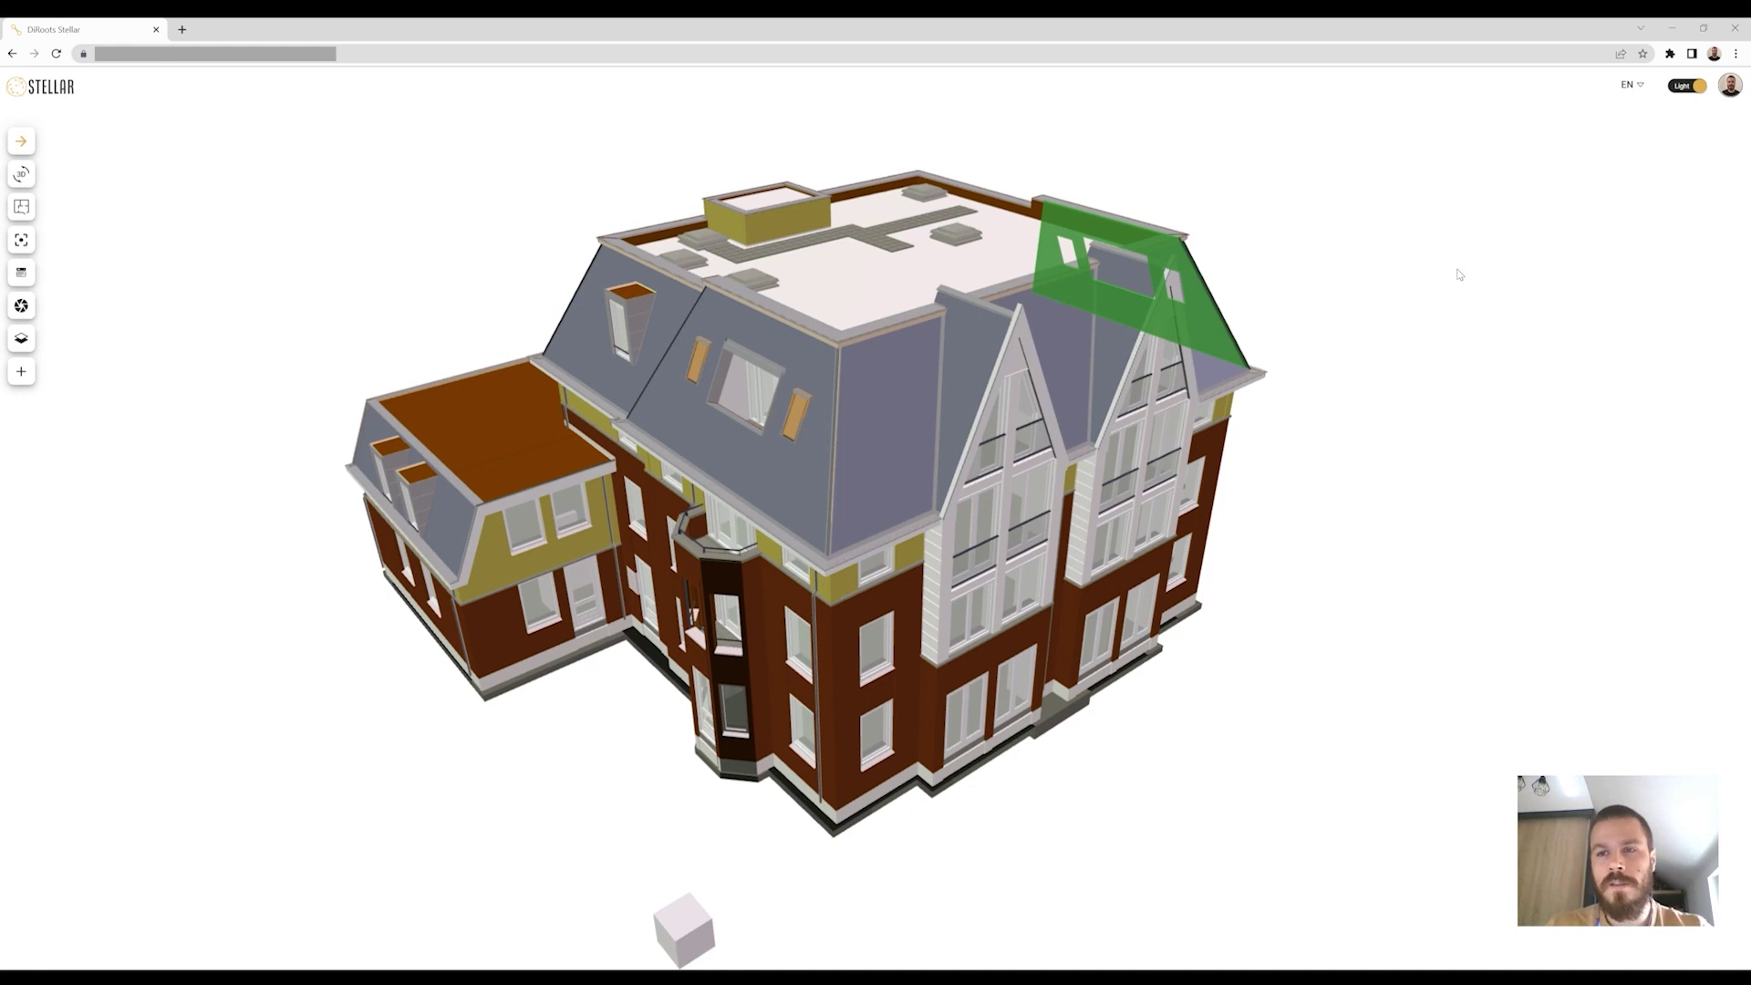
left_click_drag(1462, 277, 1443, 265)
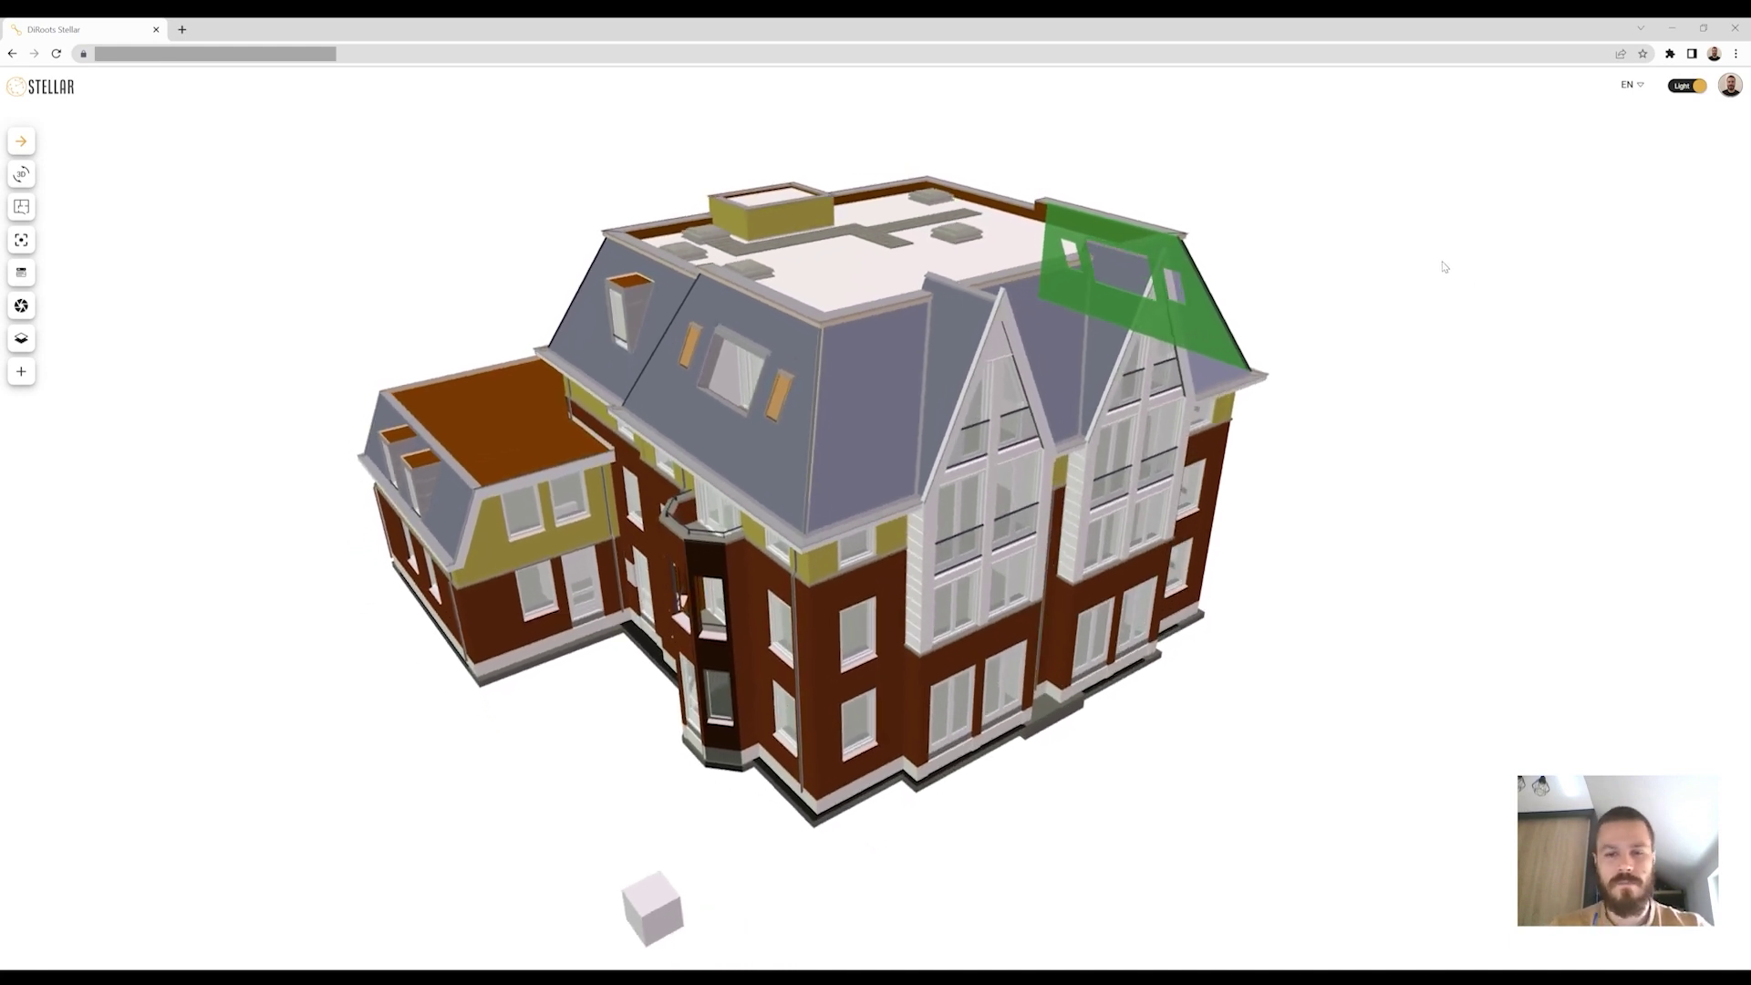
mouse_move(1327, 221)
left_mouse_down()
mouse_move(1321, 270)
mouse_move(1235, 250)
left_mouse_up()
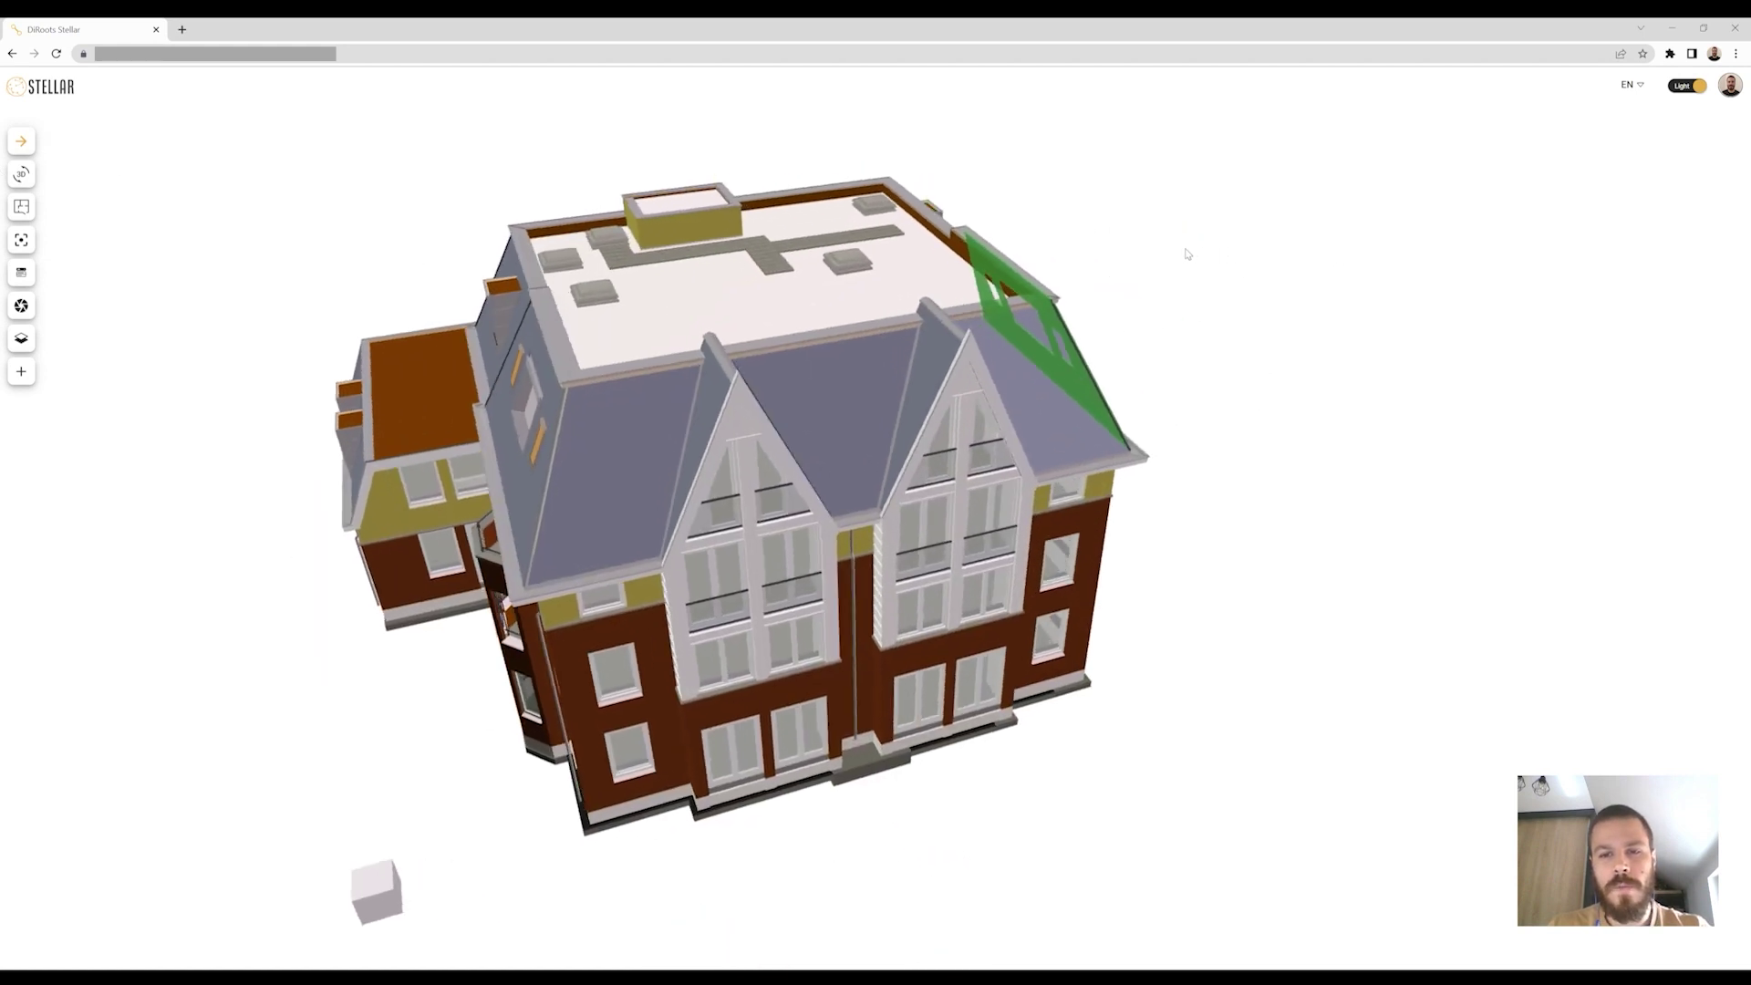
scroll(1235, 250, "up", 5)
scroll(1219, 274, "down", 5)
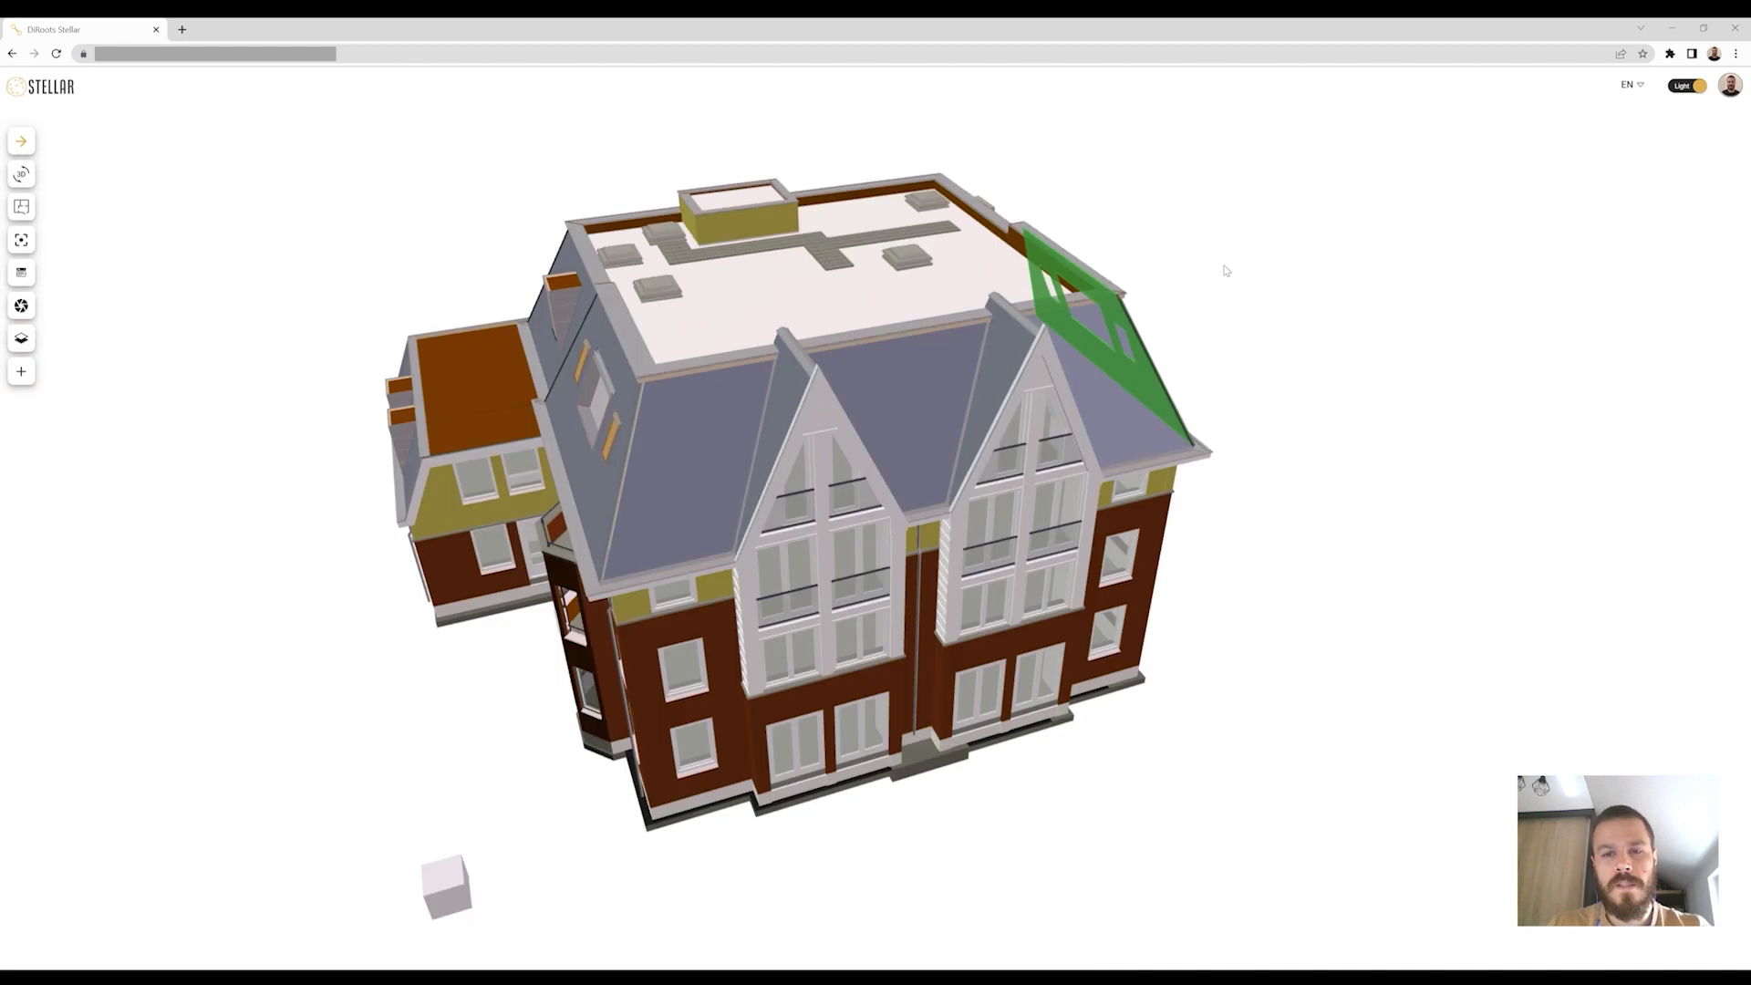
mouse_move(1227, 269)
left_mouse_down()
mouse_move(1302, 275)
mouse_move(1233, 275)
left_mouse_up()
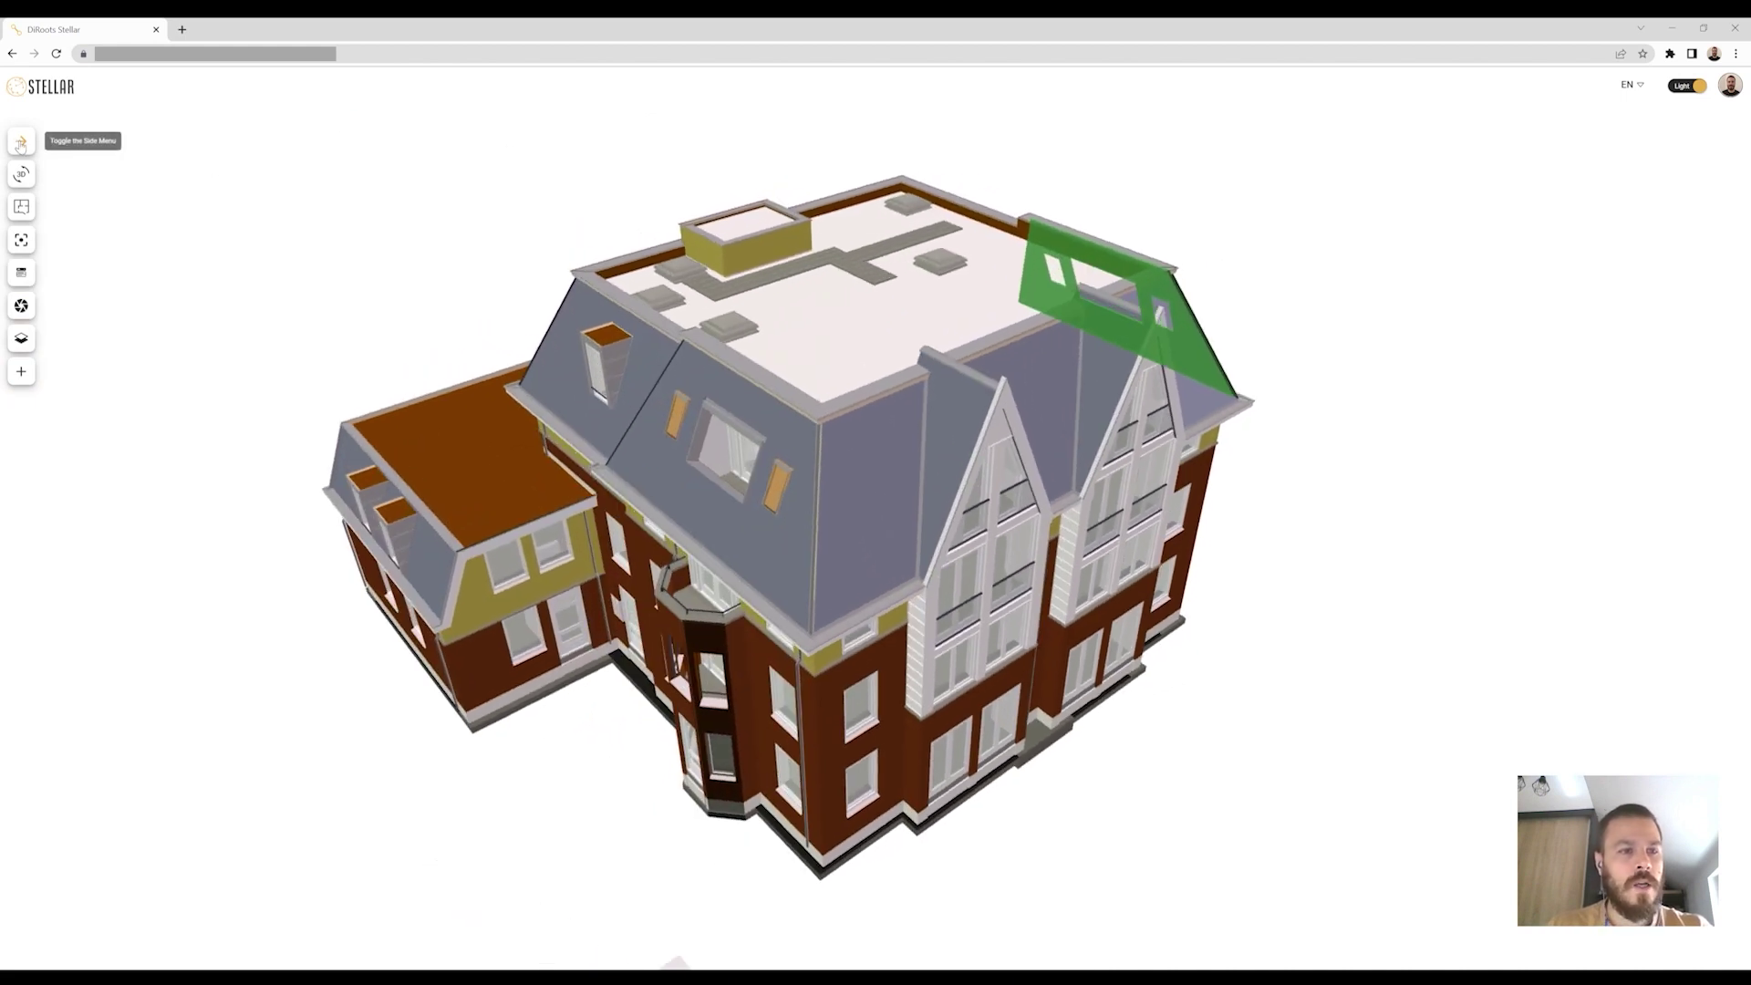
Show the widened element tree and Property Menu, and select the flat roof insulation slab.
left_click(20, 143)
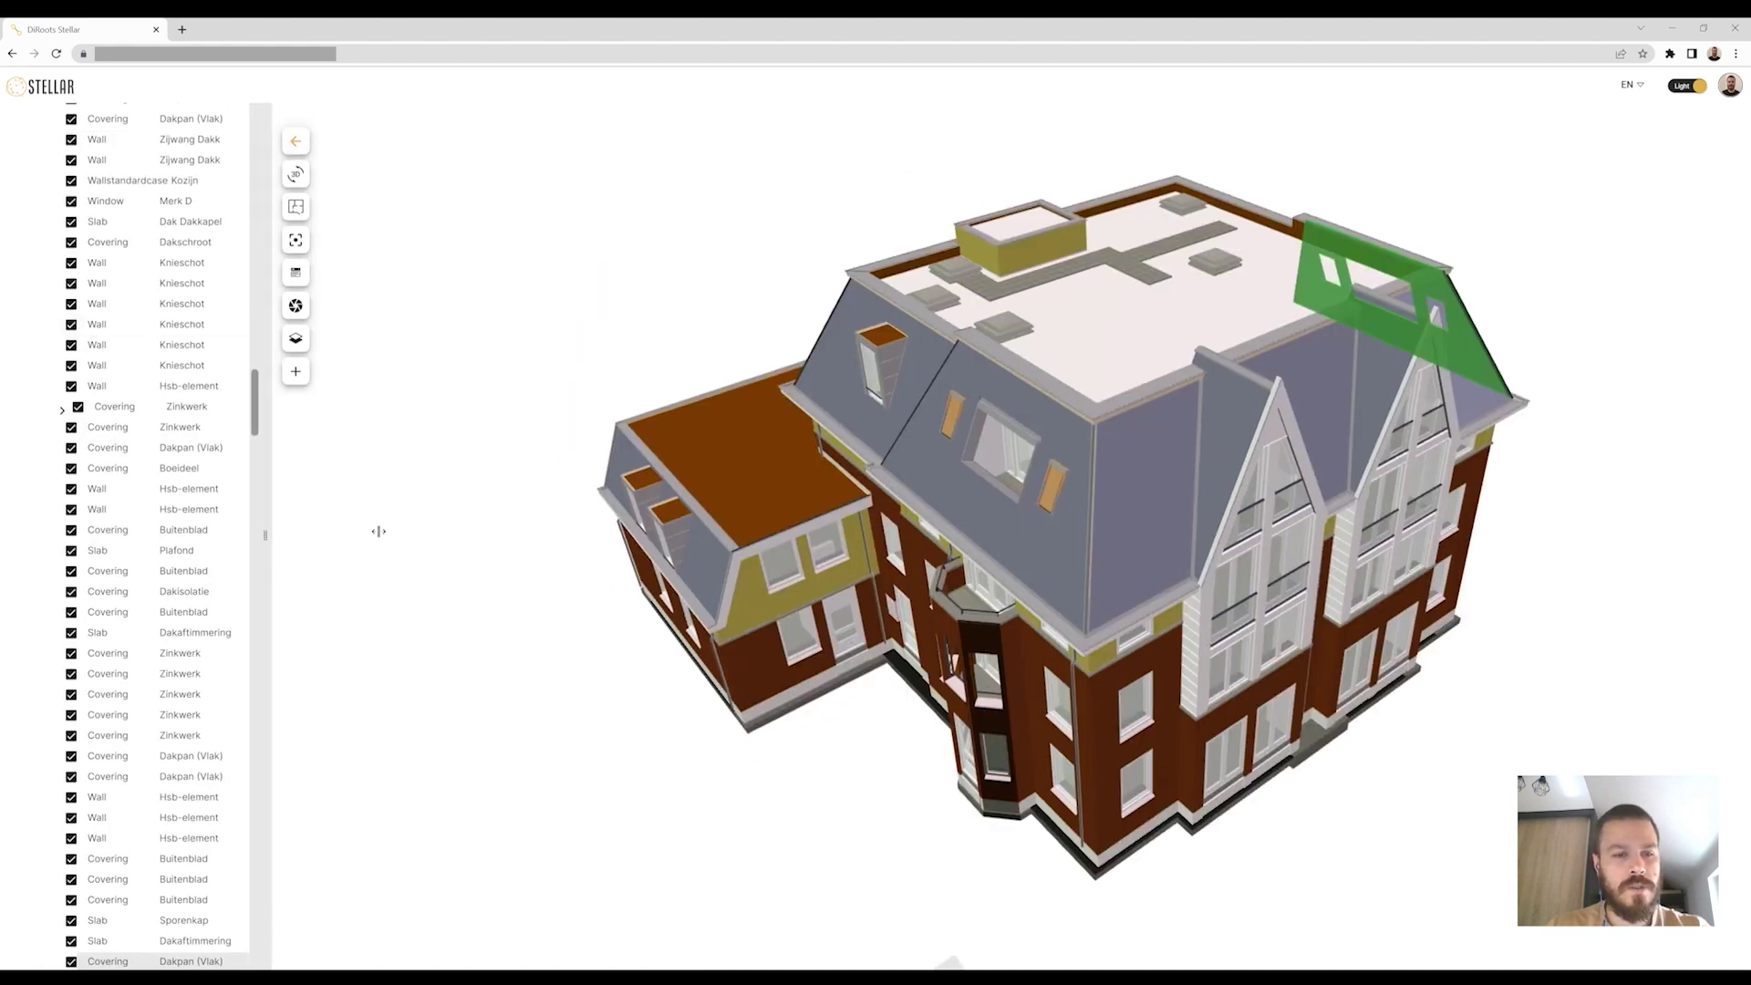
left_click_drag(380, 531, 398, 535)
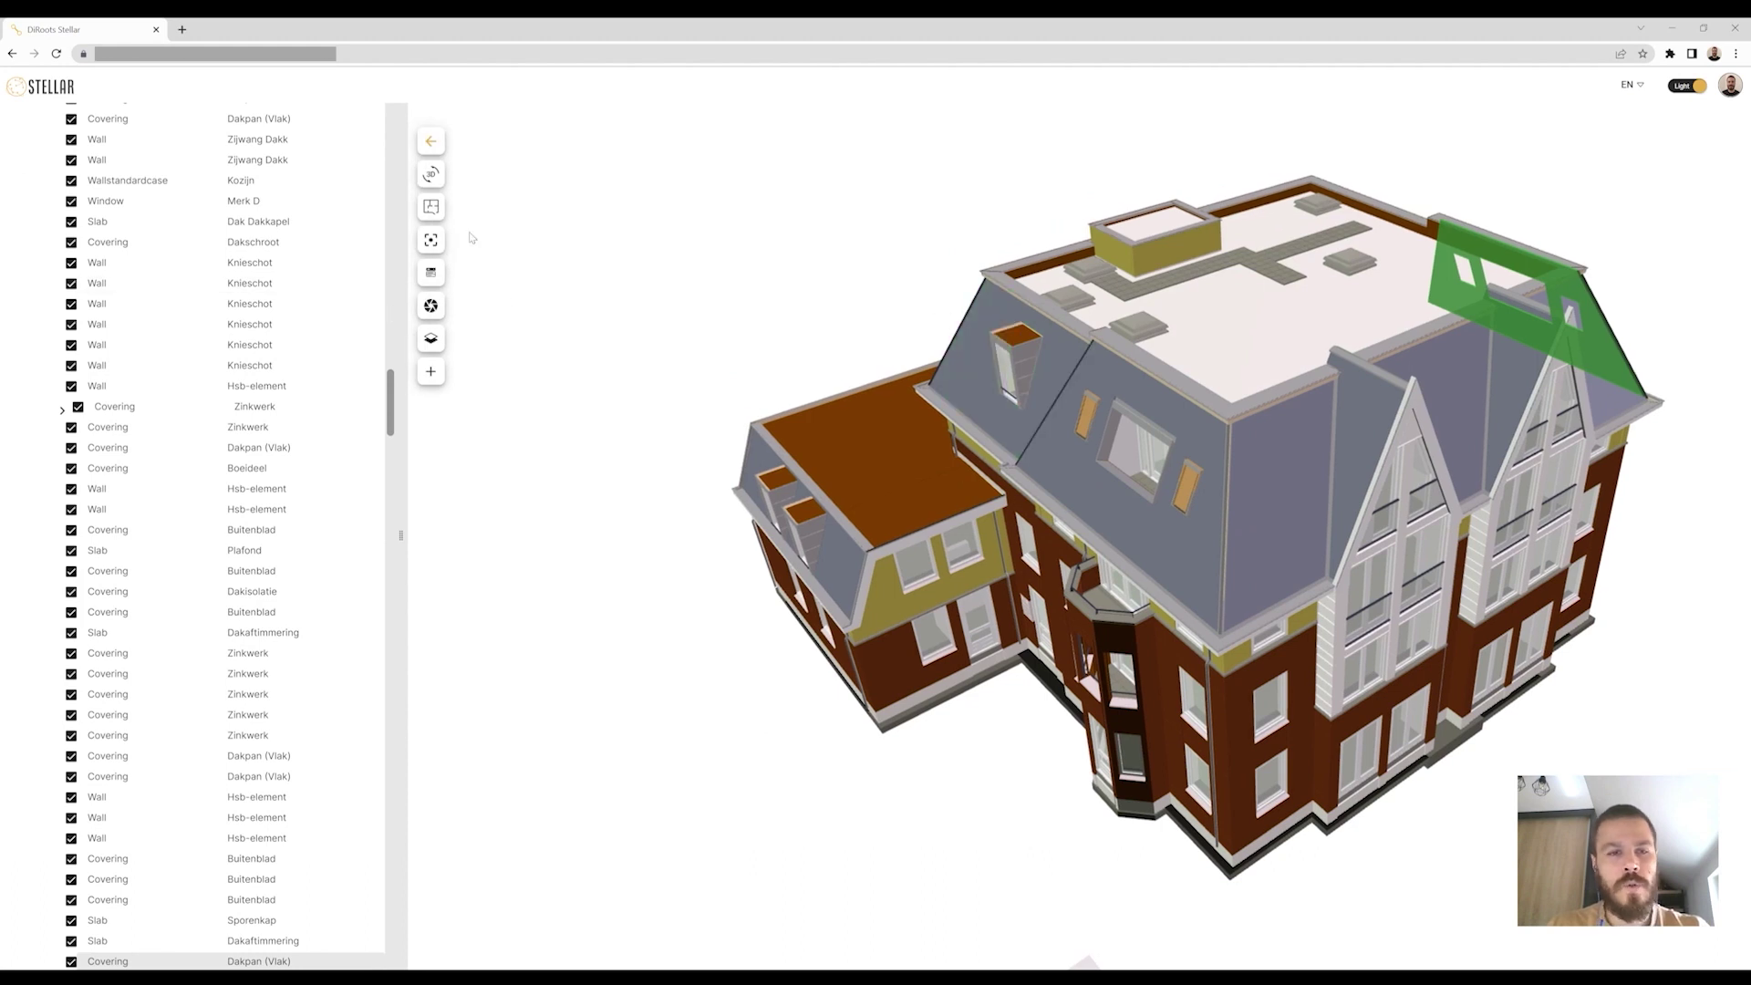
left_click(432, 273)
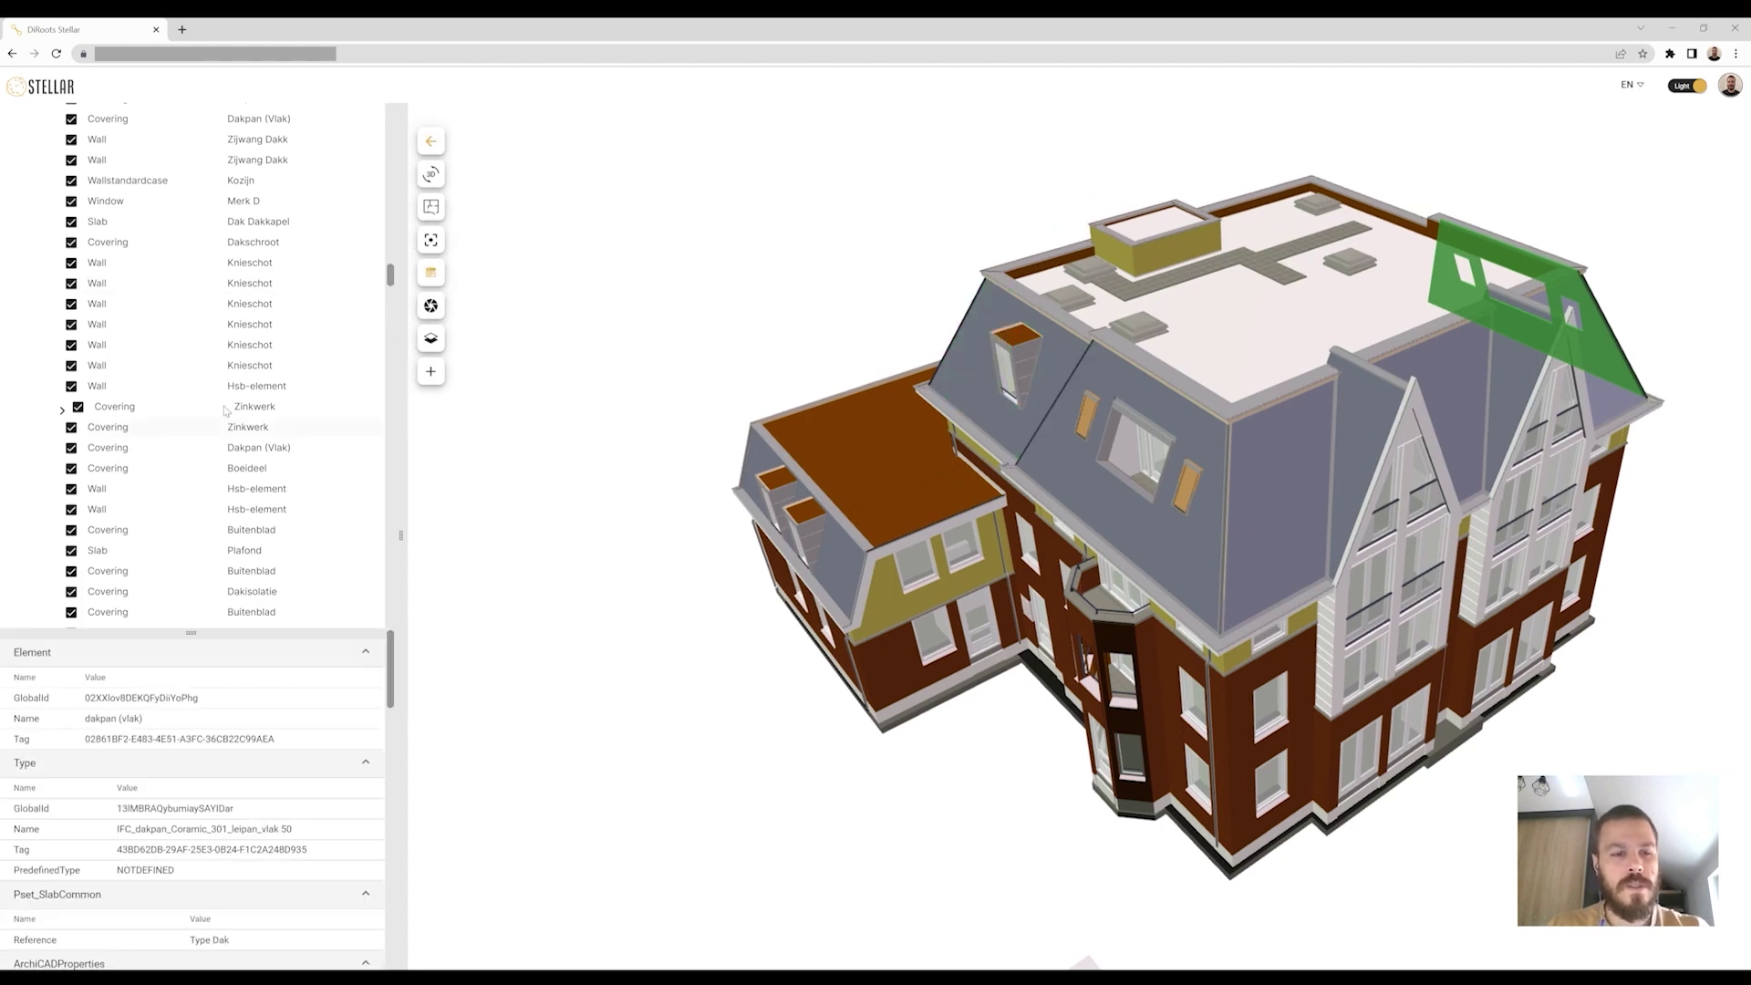
left_click(1207, 310)
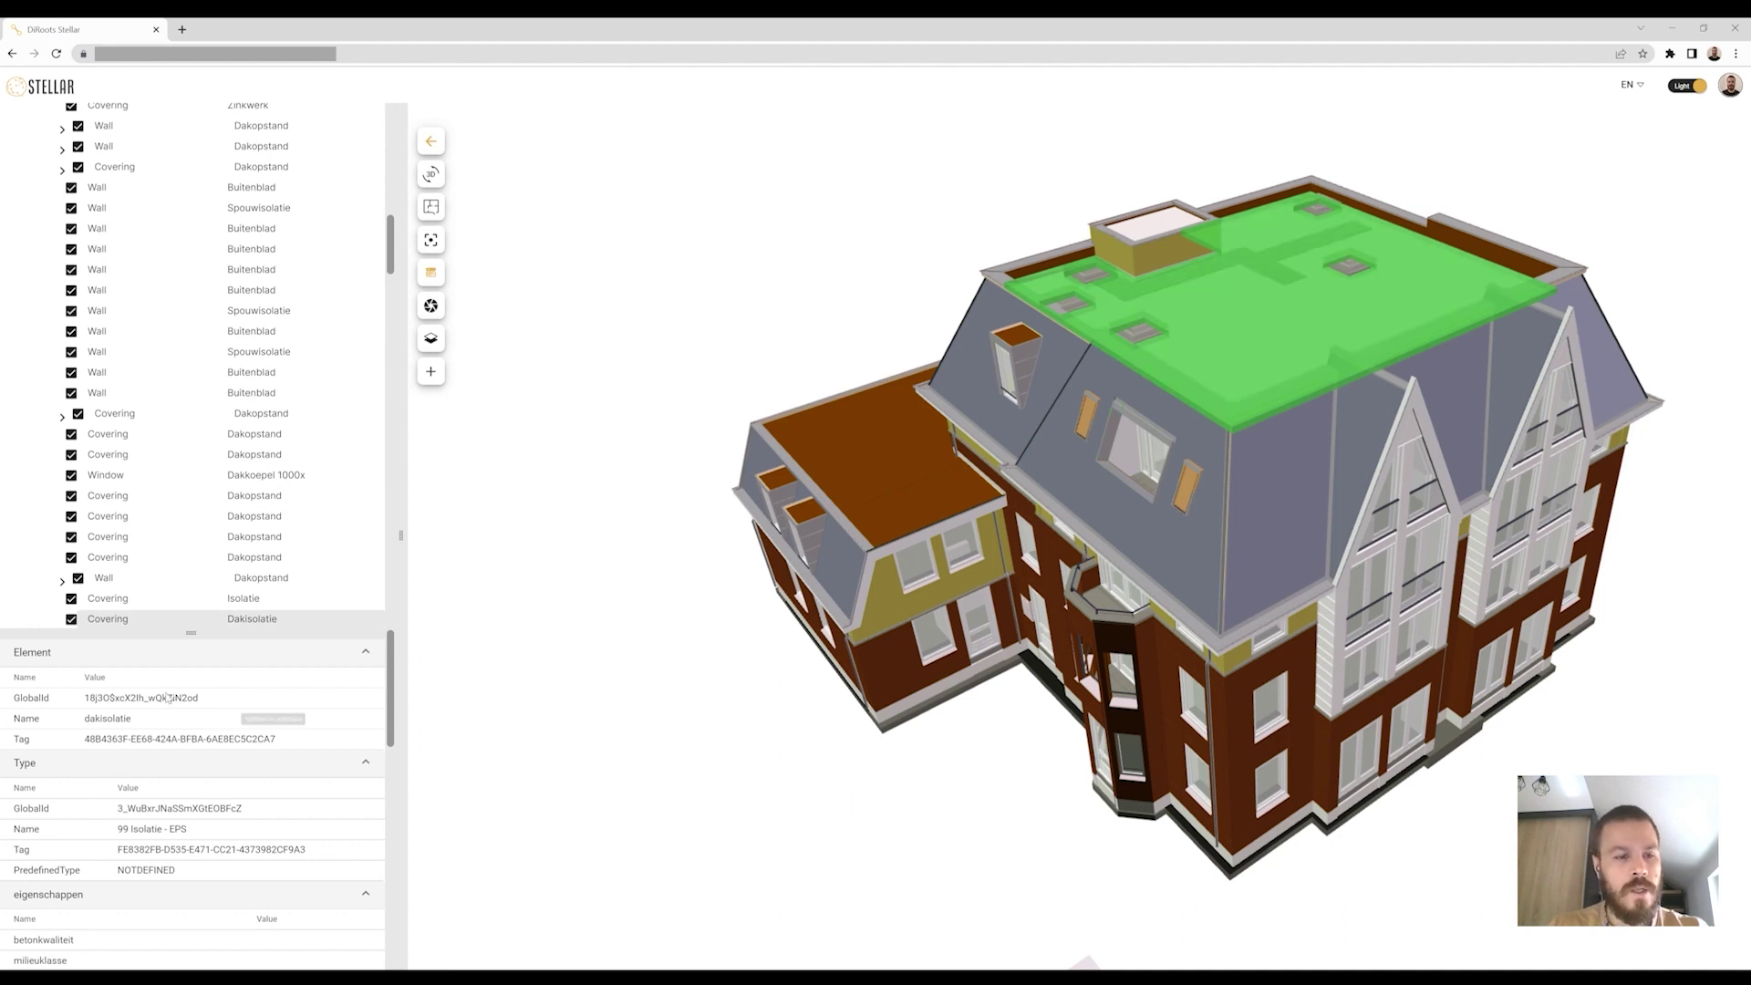
Collapse and re-expand the Element and Type property groups, then close the Property Menu.
left_click_drag(138, 632, 172, 373)
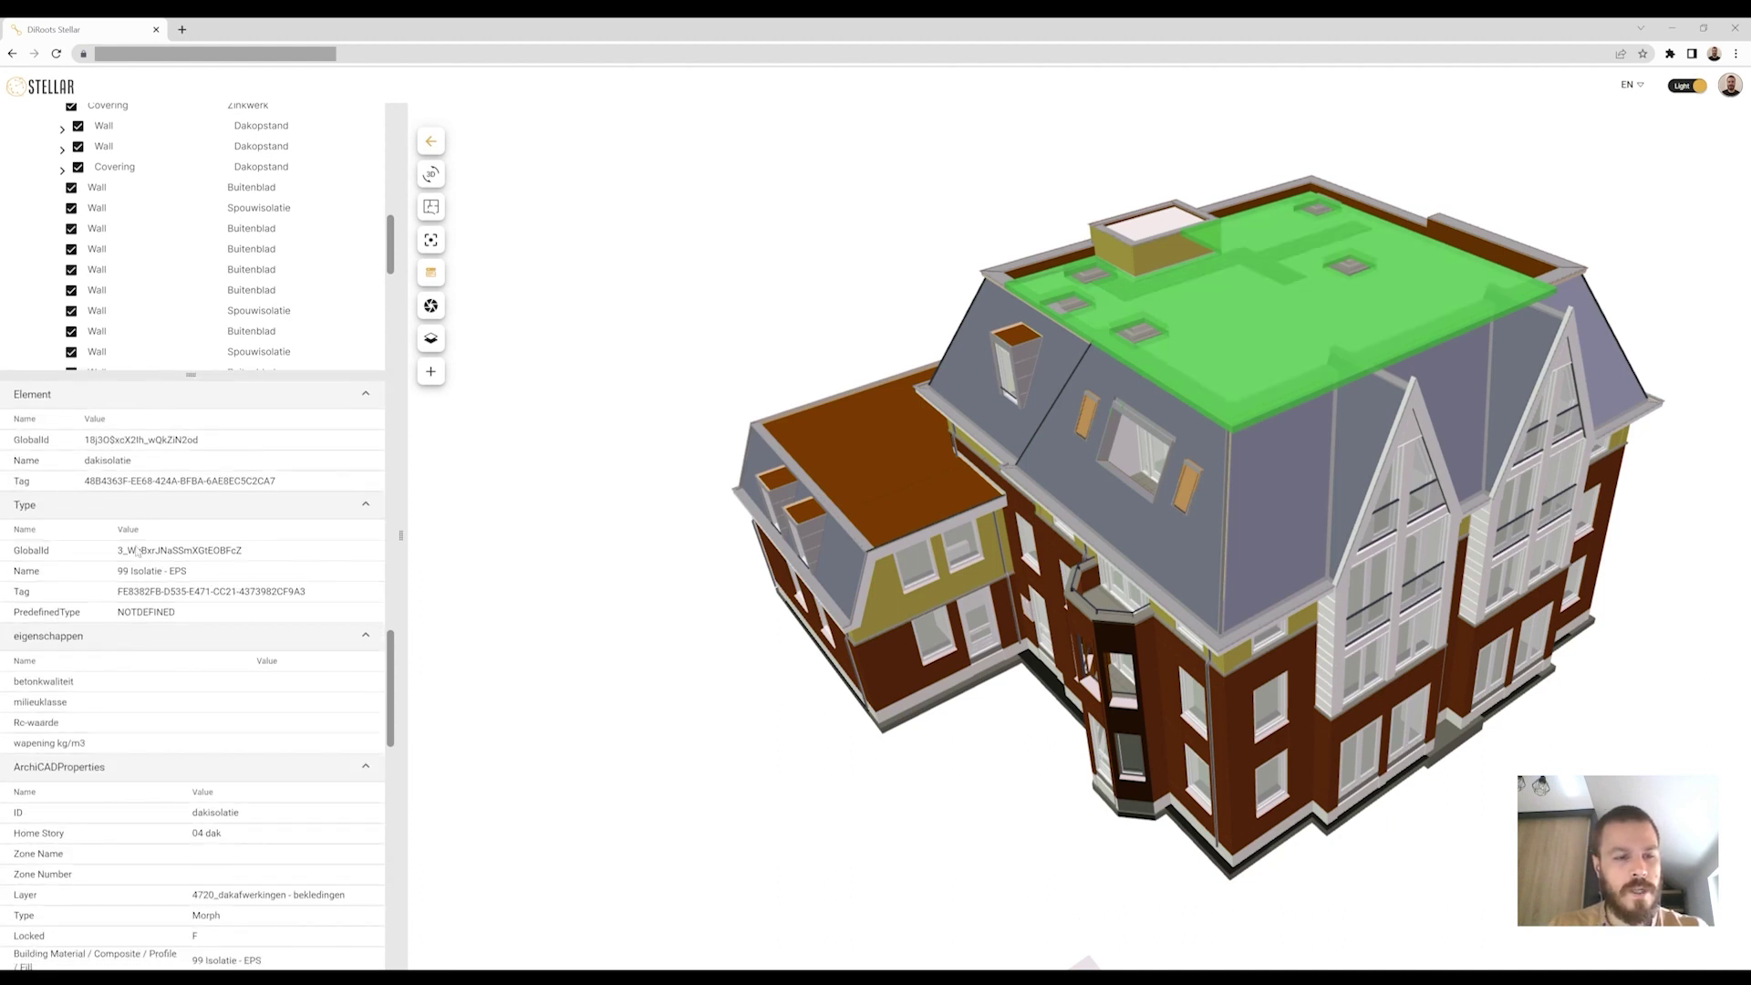
left_click(149, 396)
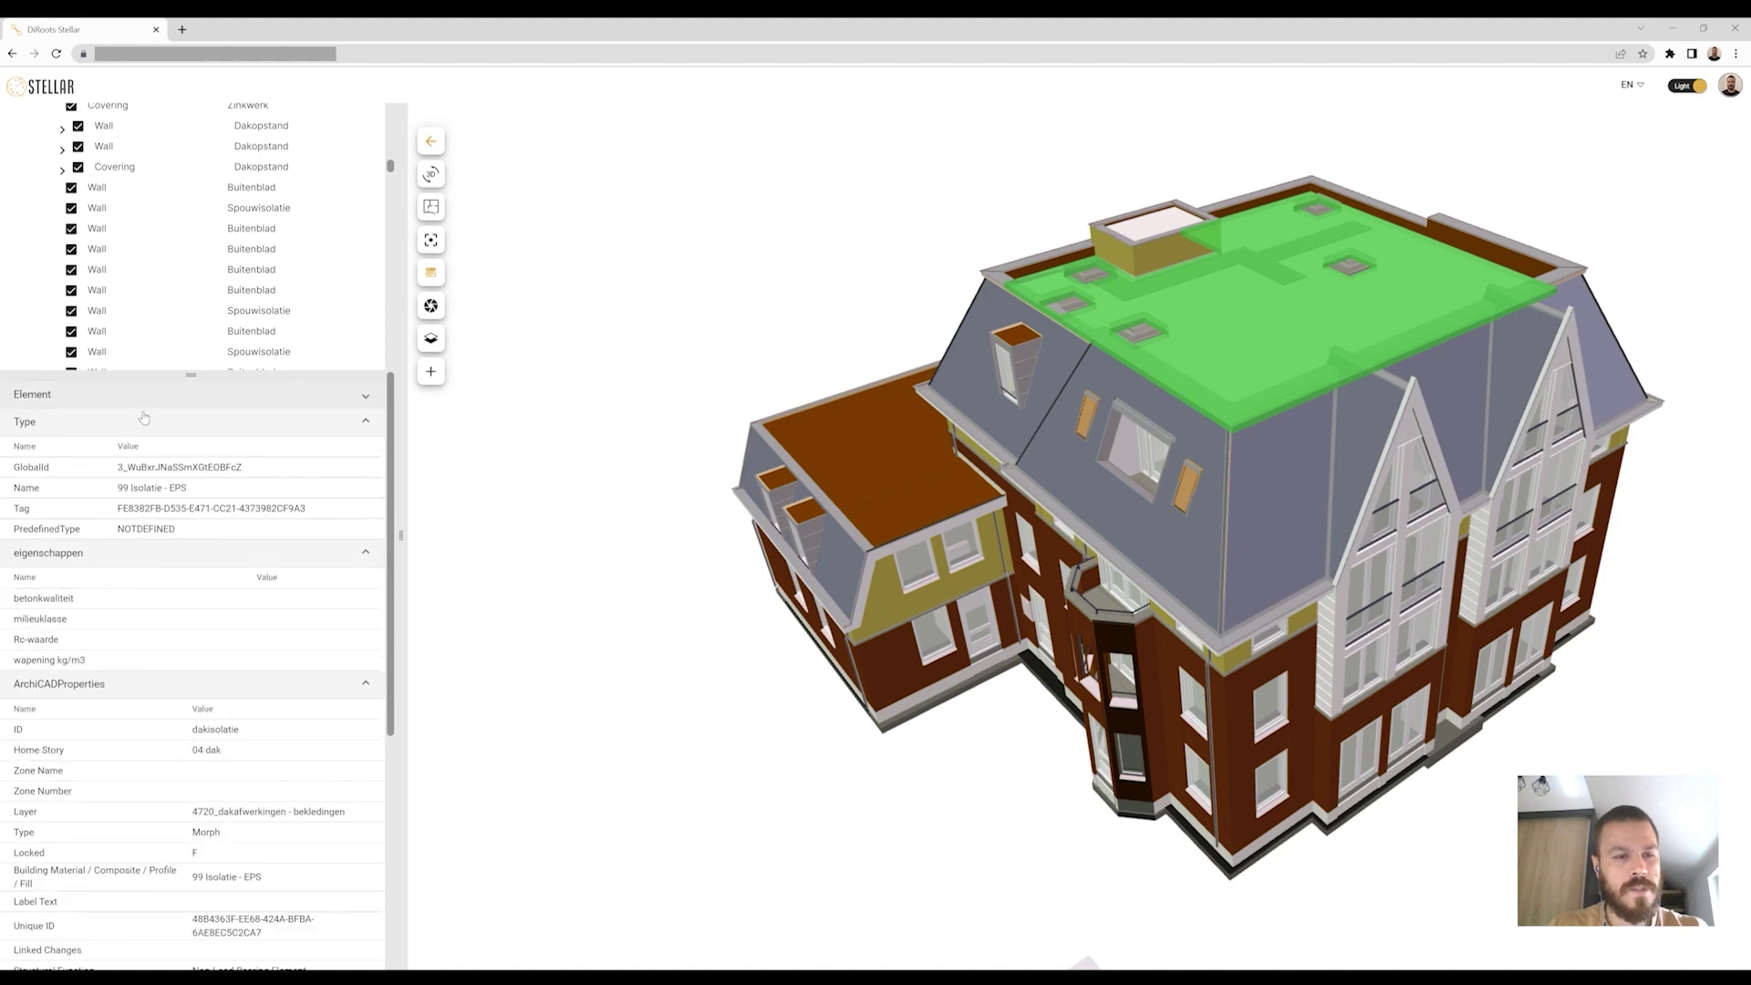
left_click(142, 423)
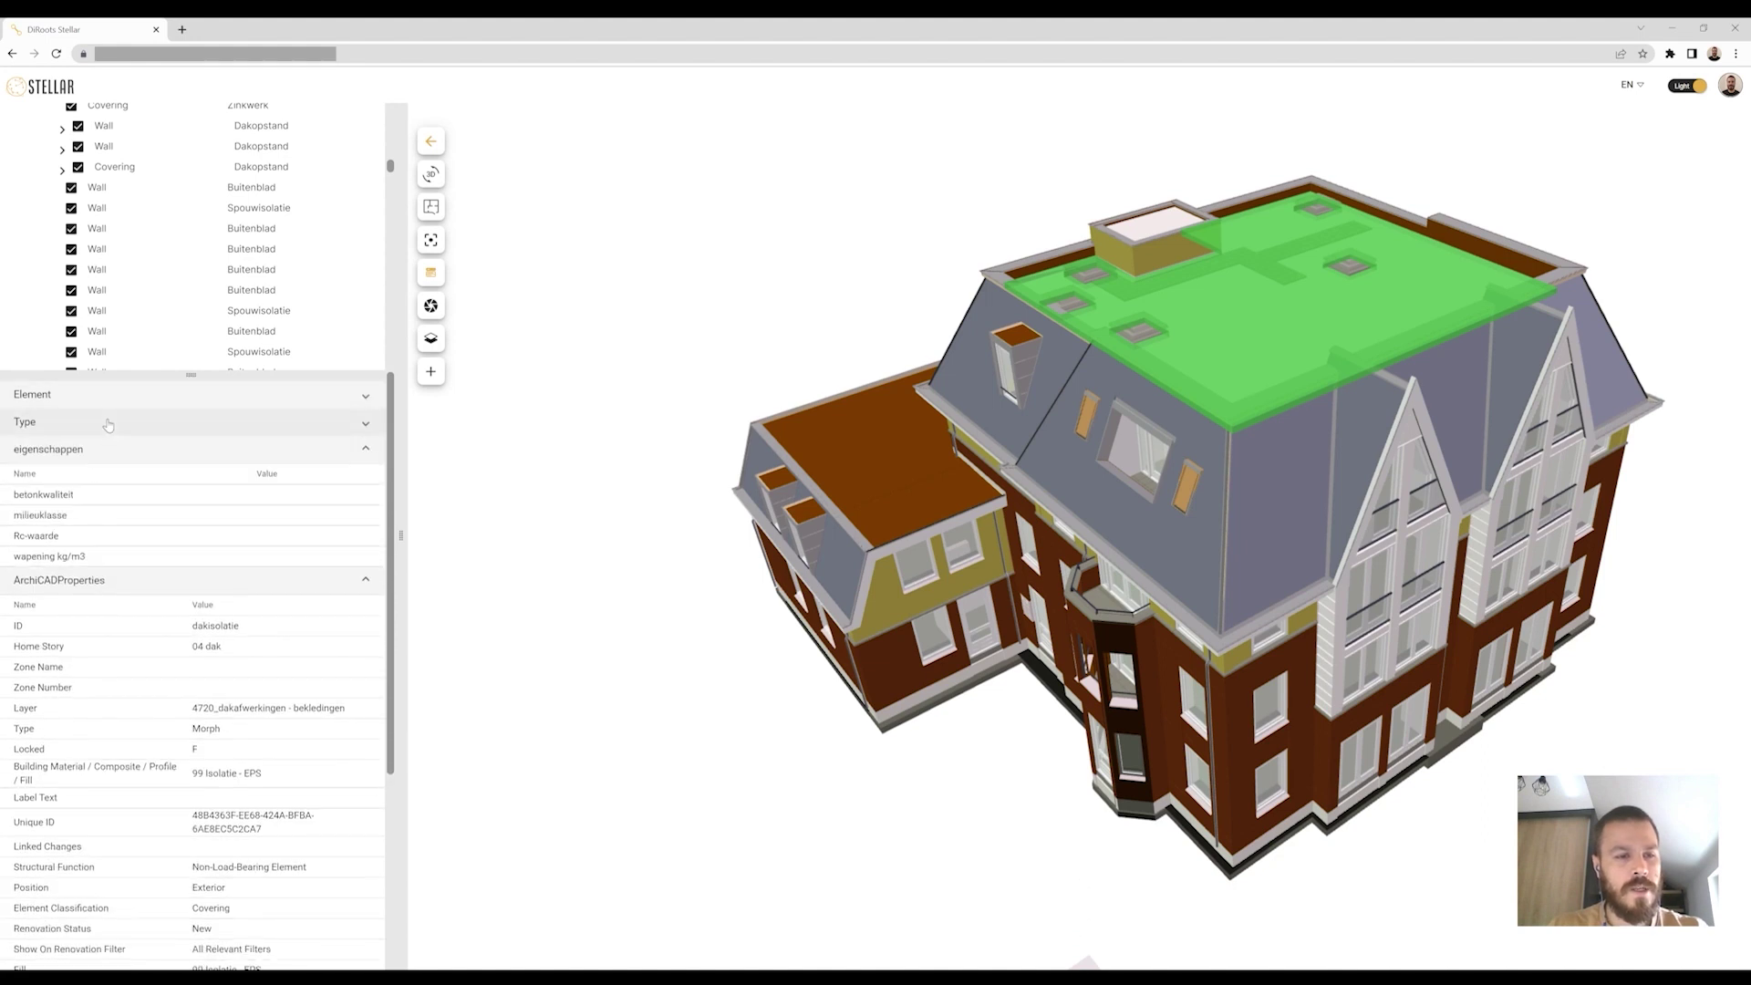
left_click(108, 424)
left_click(205, 394)
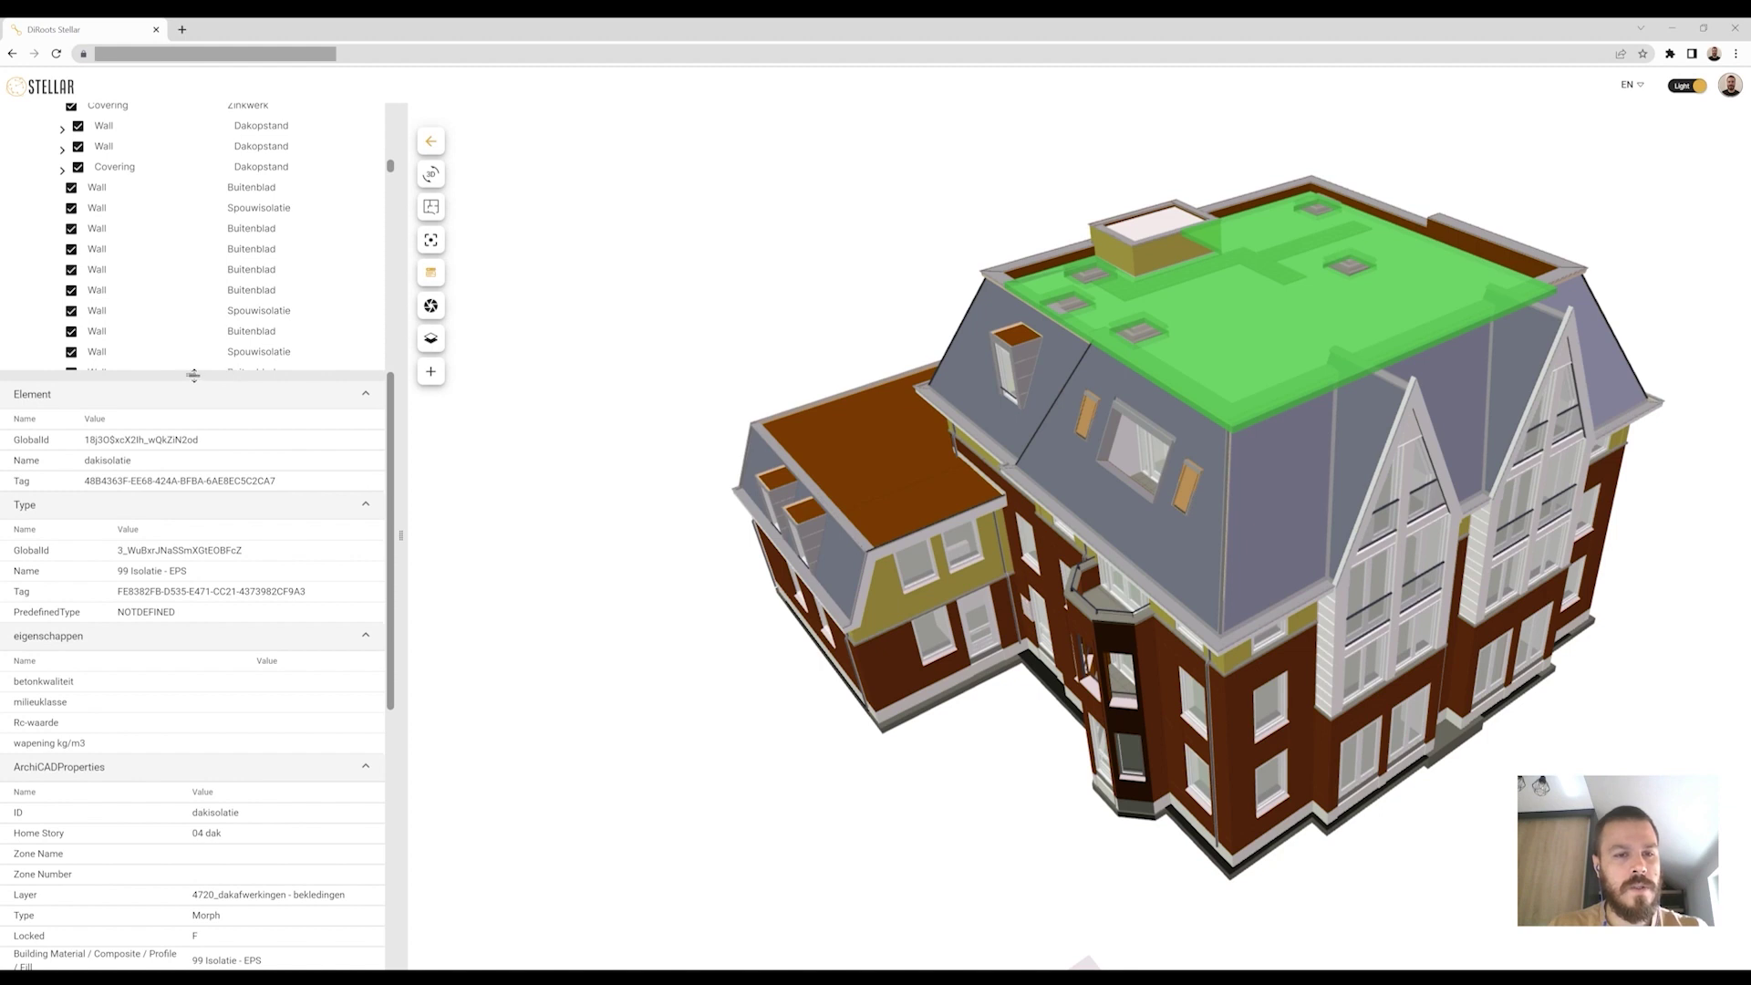
left_click_drag(227, 373, 227, 487)
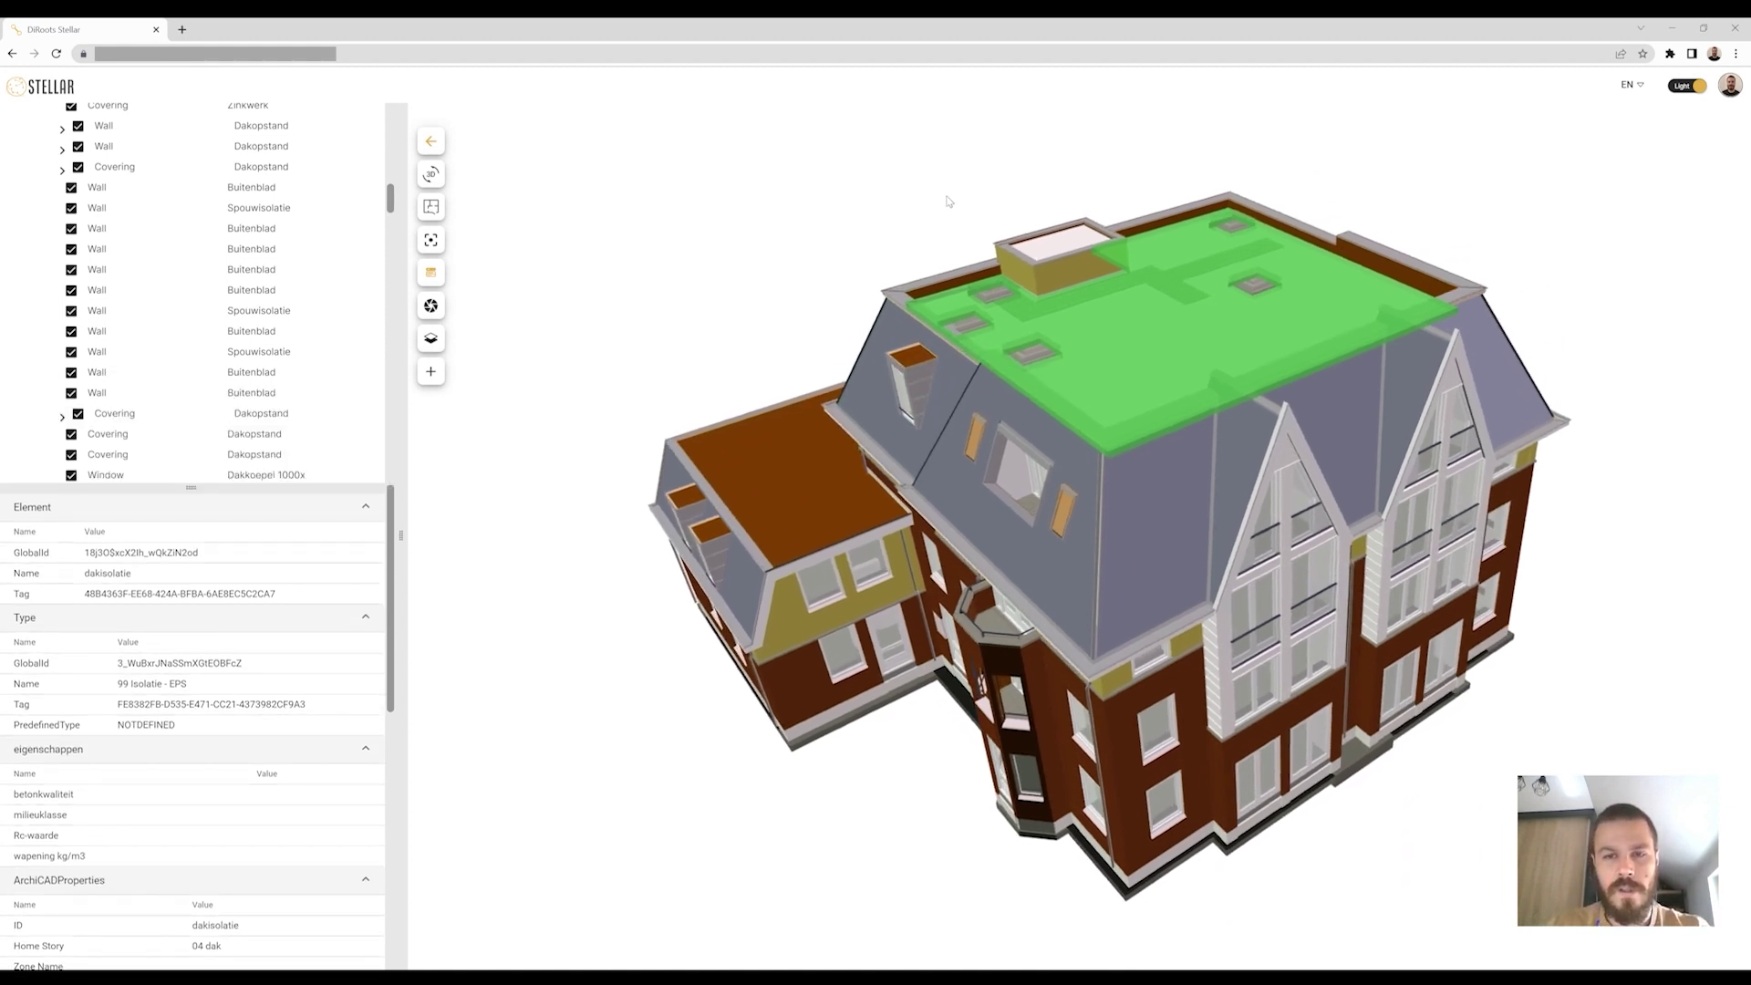
left_click_drag(1002, 208, 762, 227)
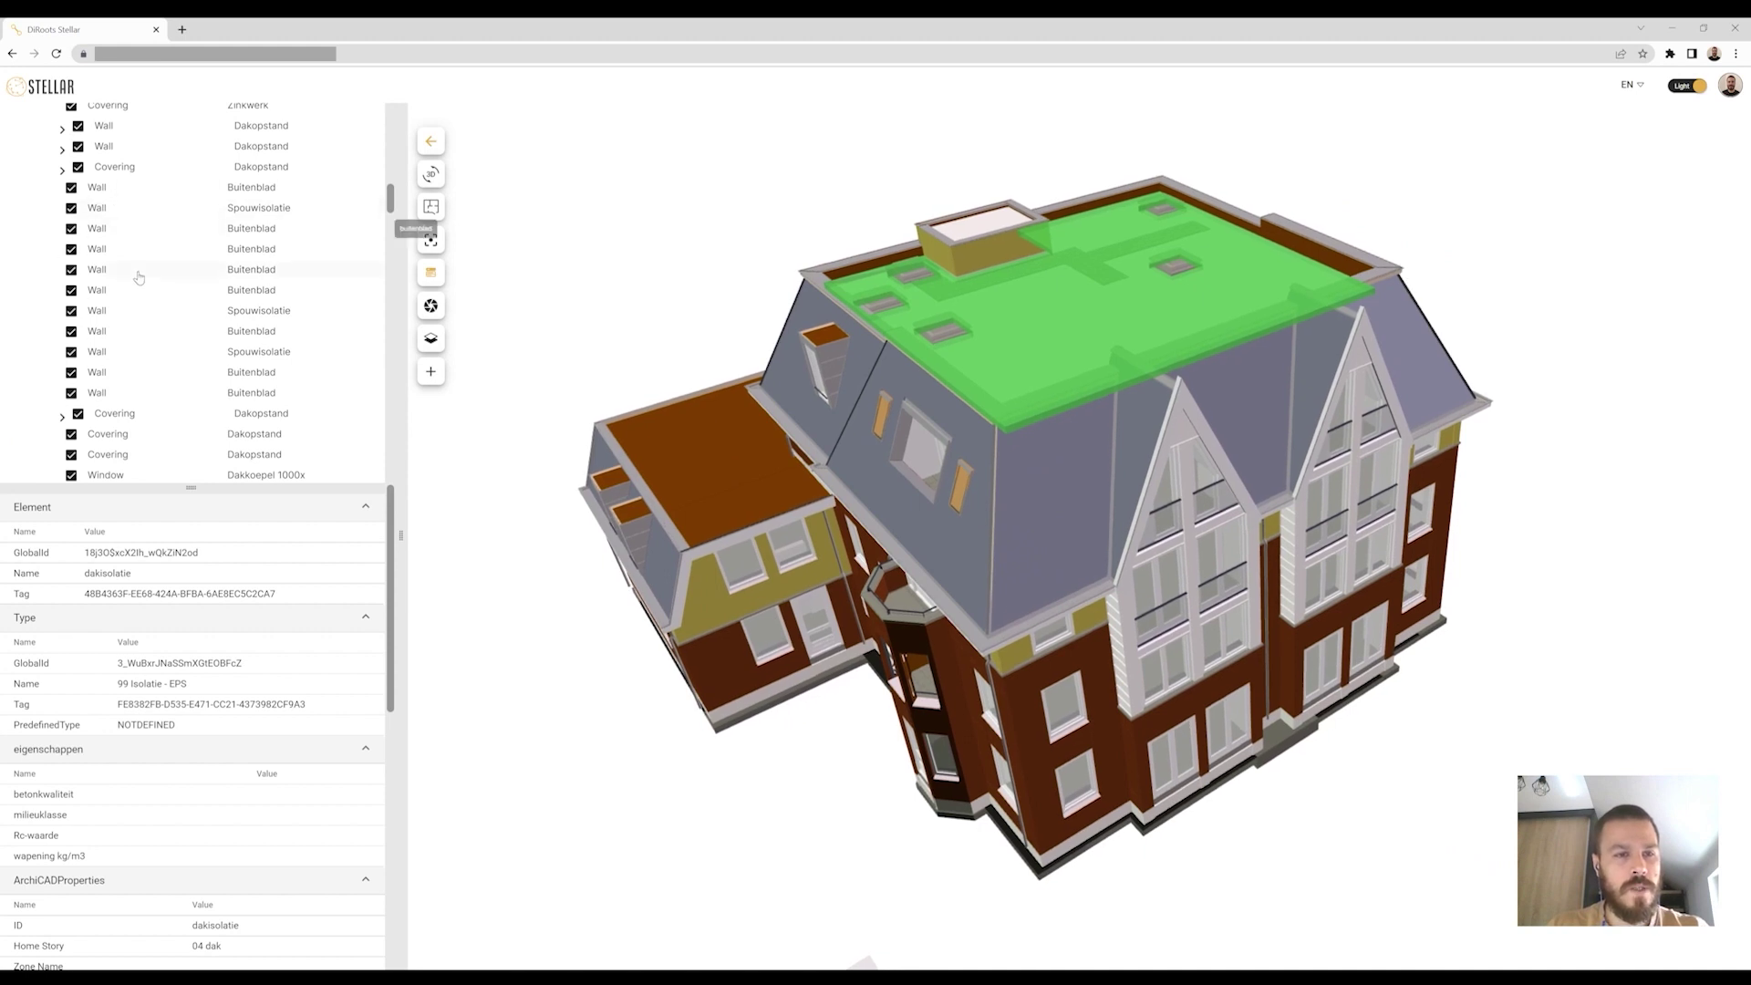
scroll(138, 274, "up", 5)
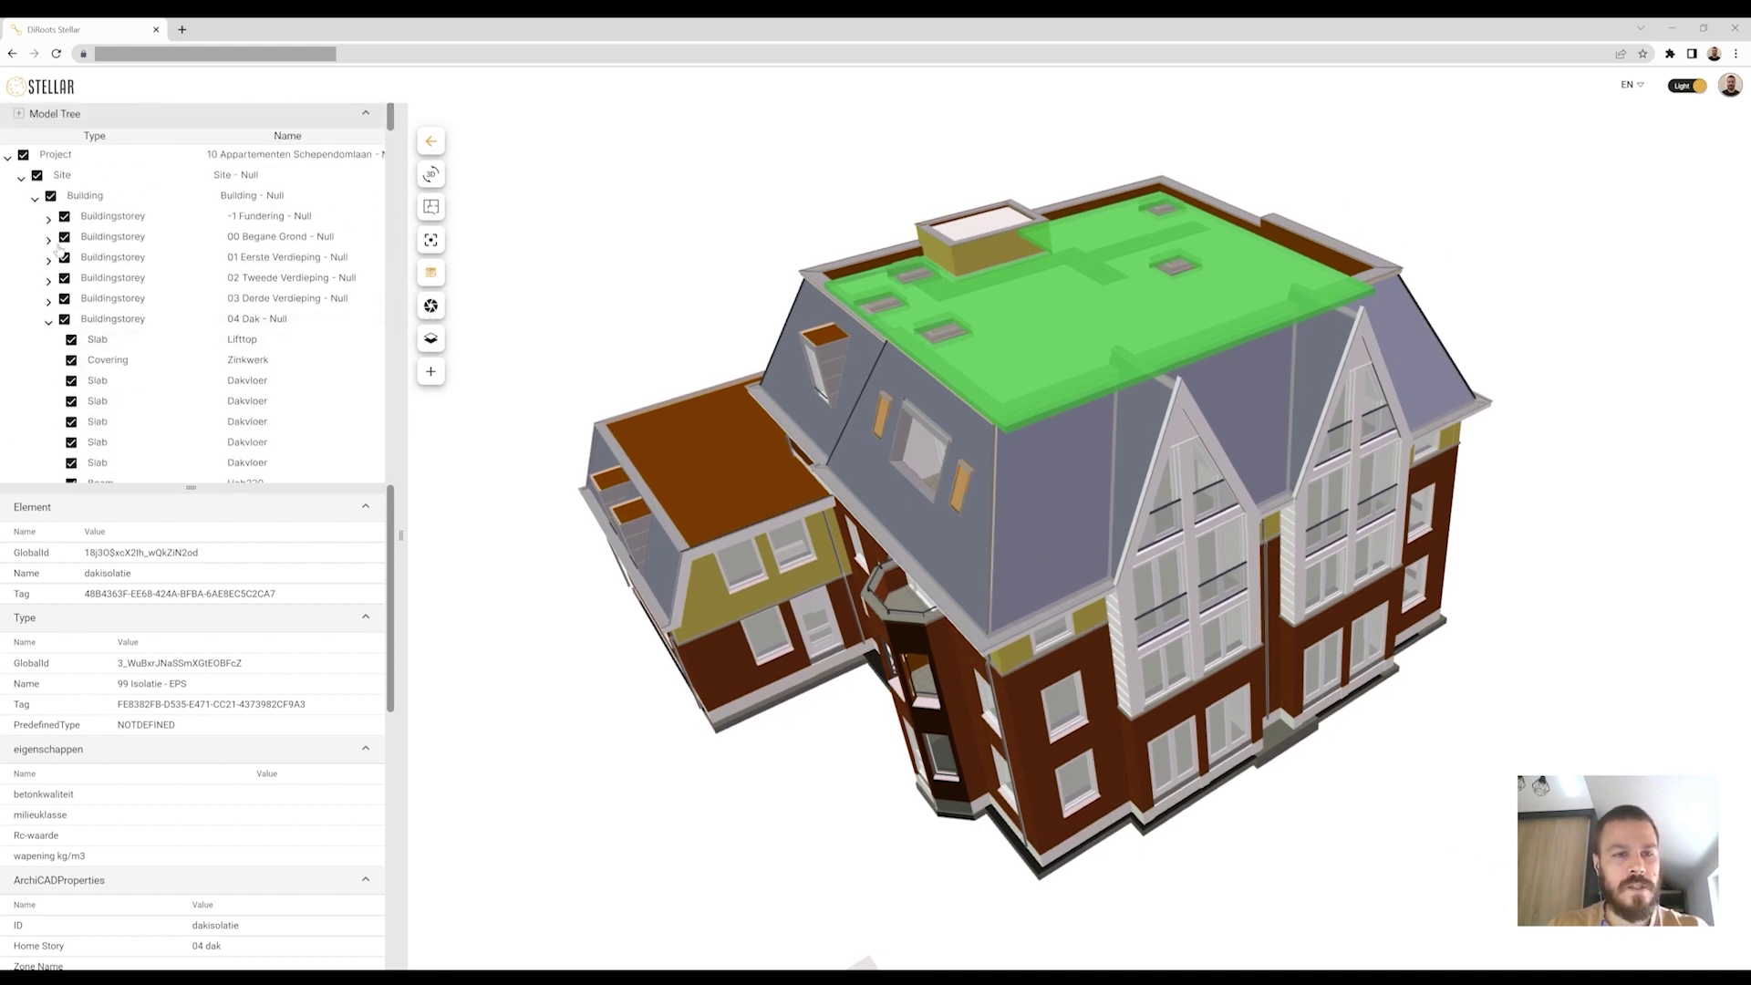
scroll(140, 383, "down", 3)
scroll(139, 353, "down", 2)
scroll(165, 329, "down", 2)
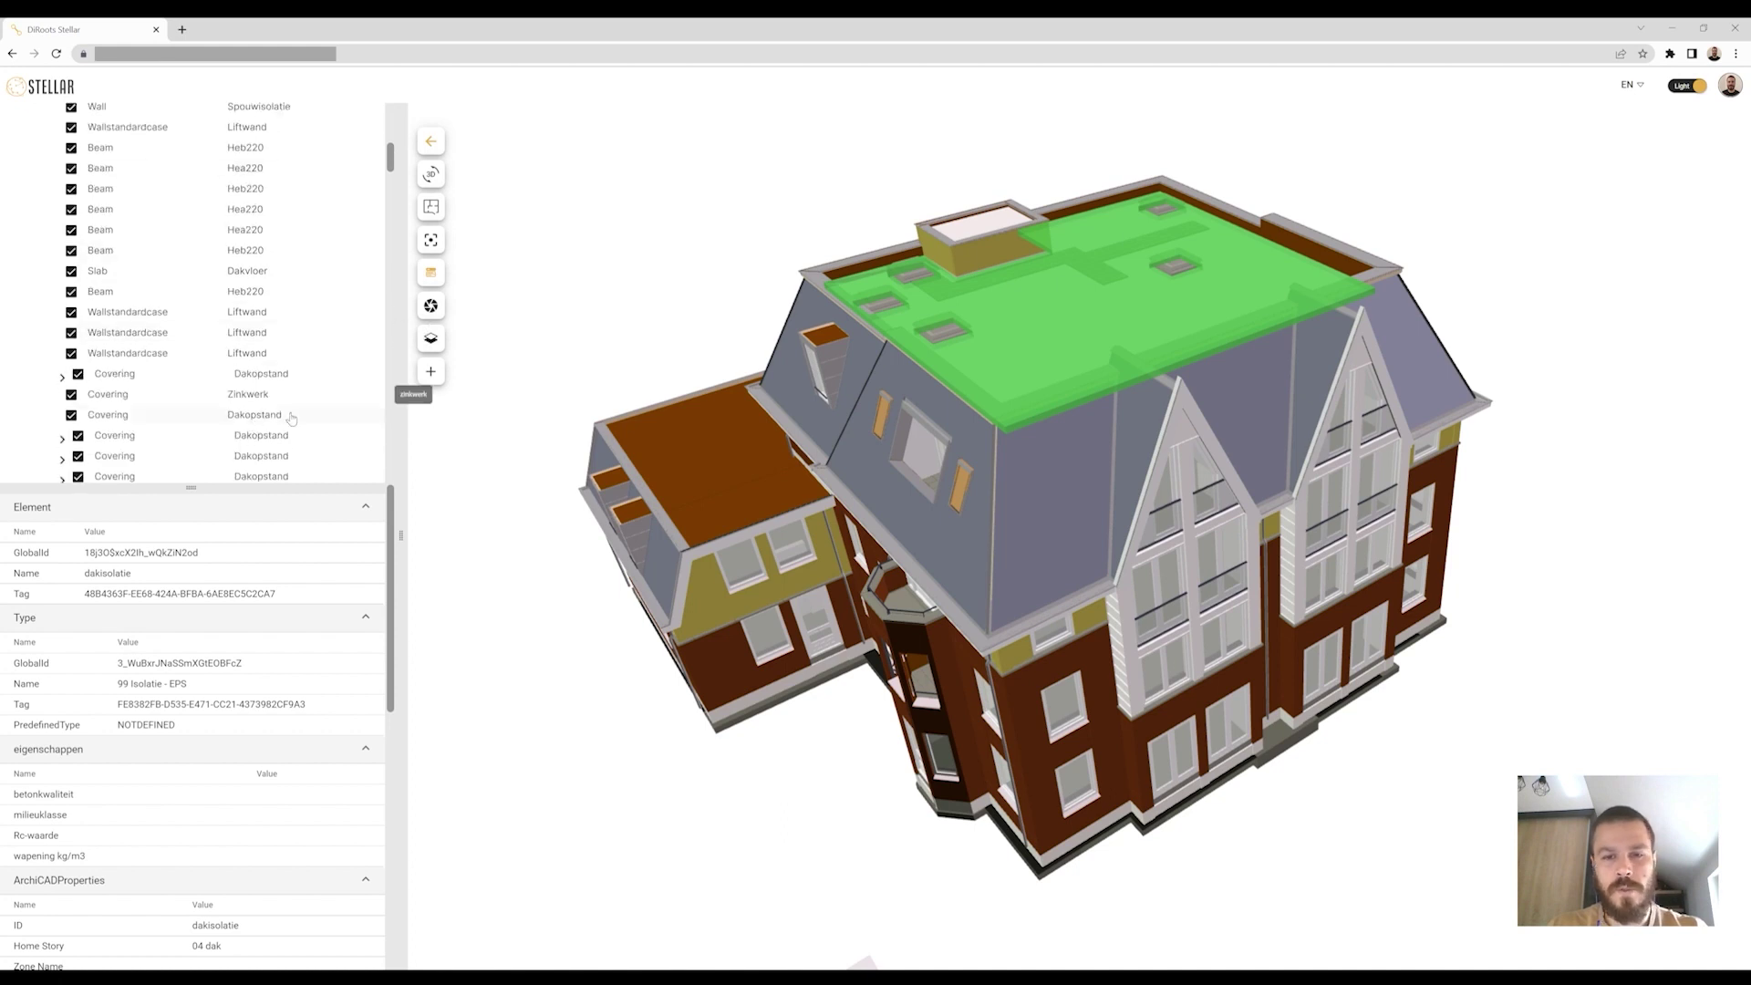
scroll(295, 260, "down", 2)
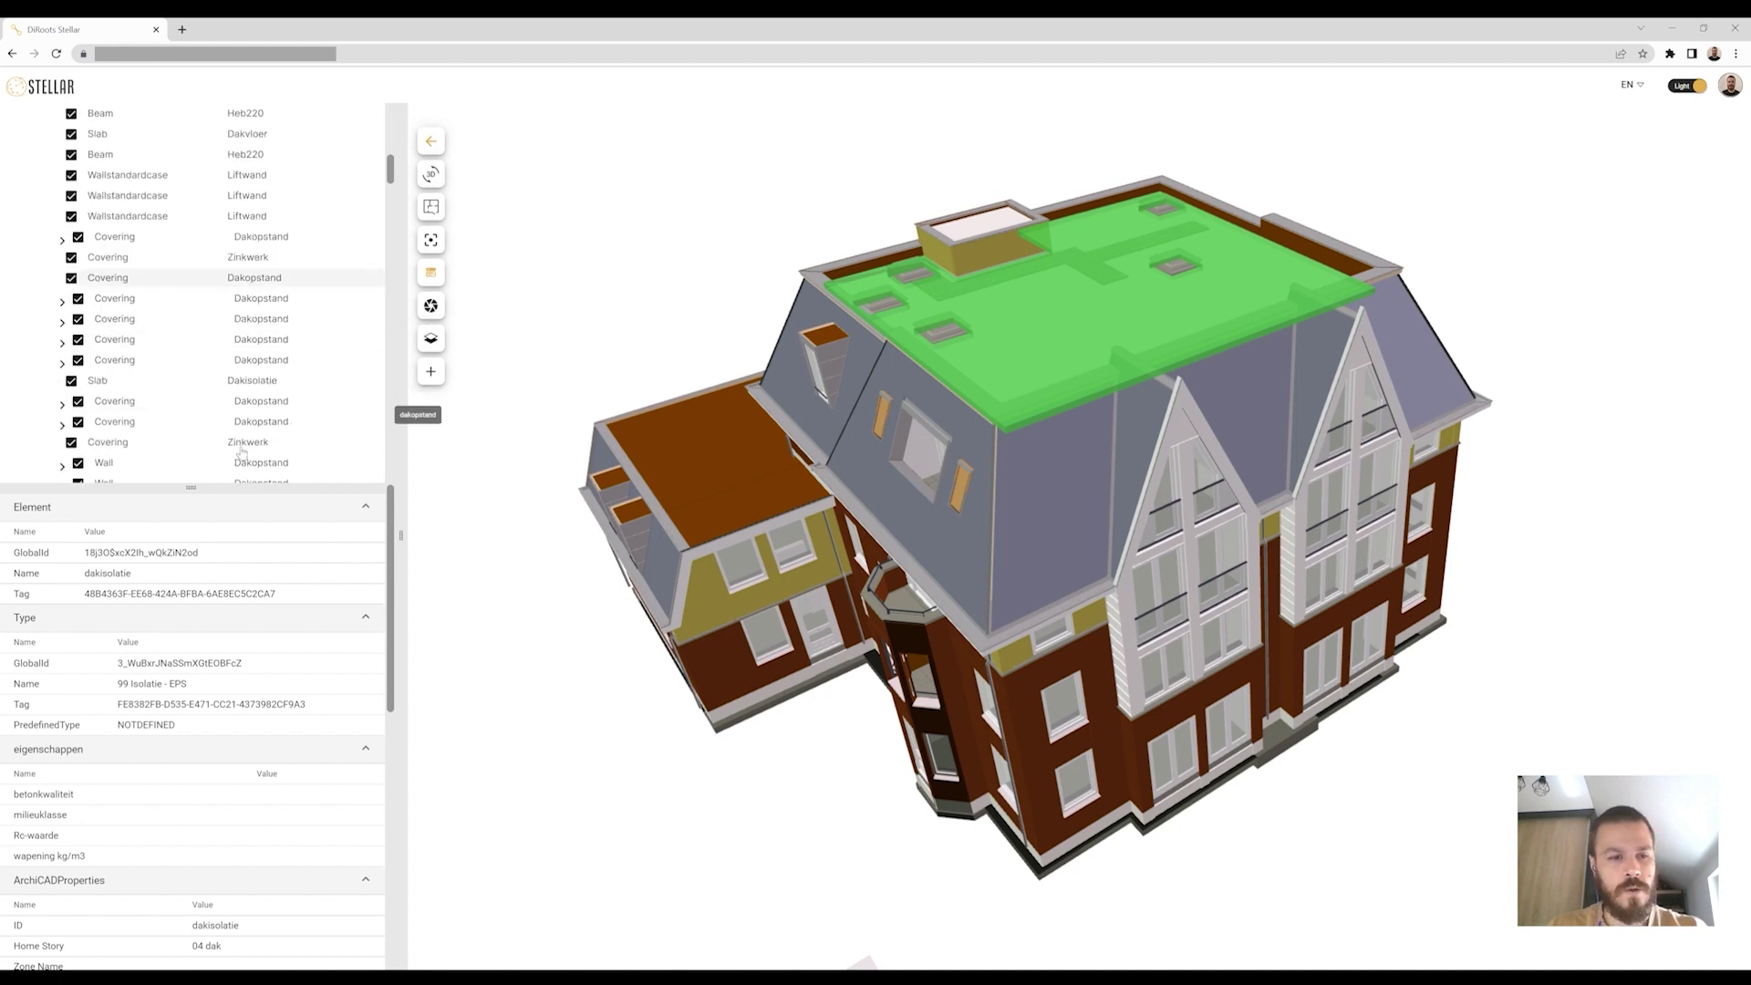
left_click(431, 272)
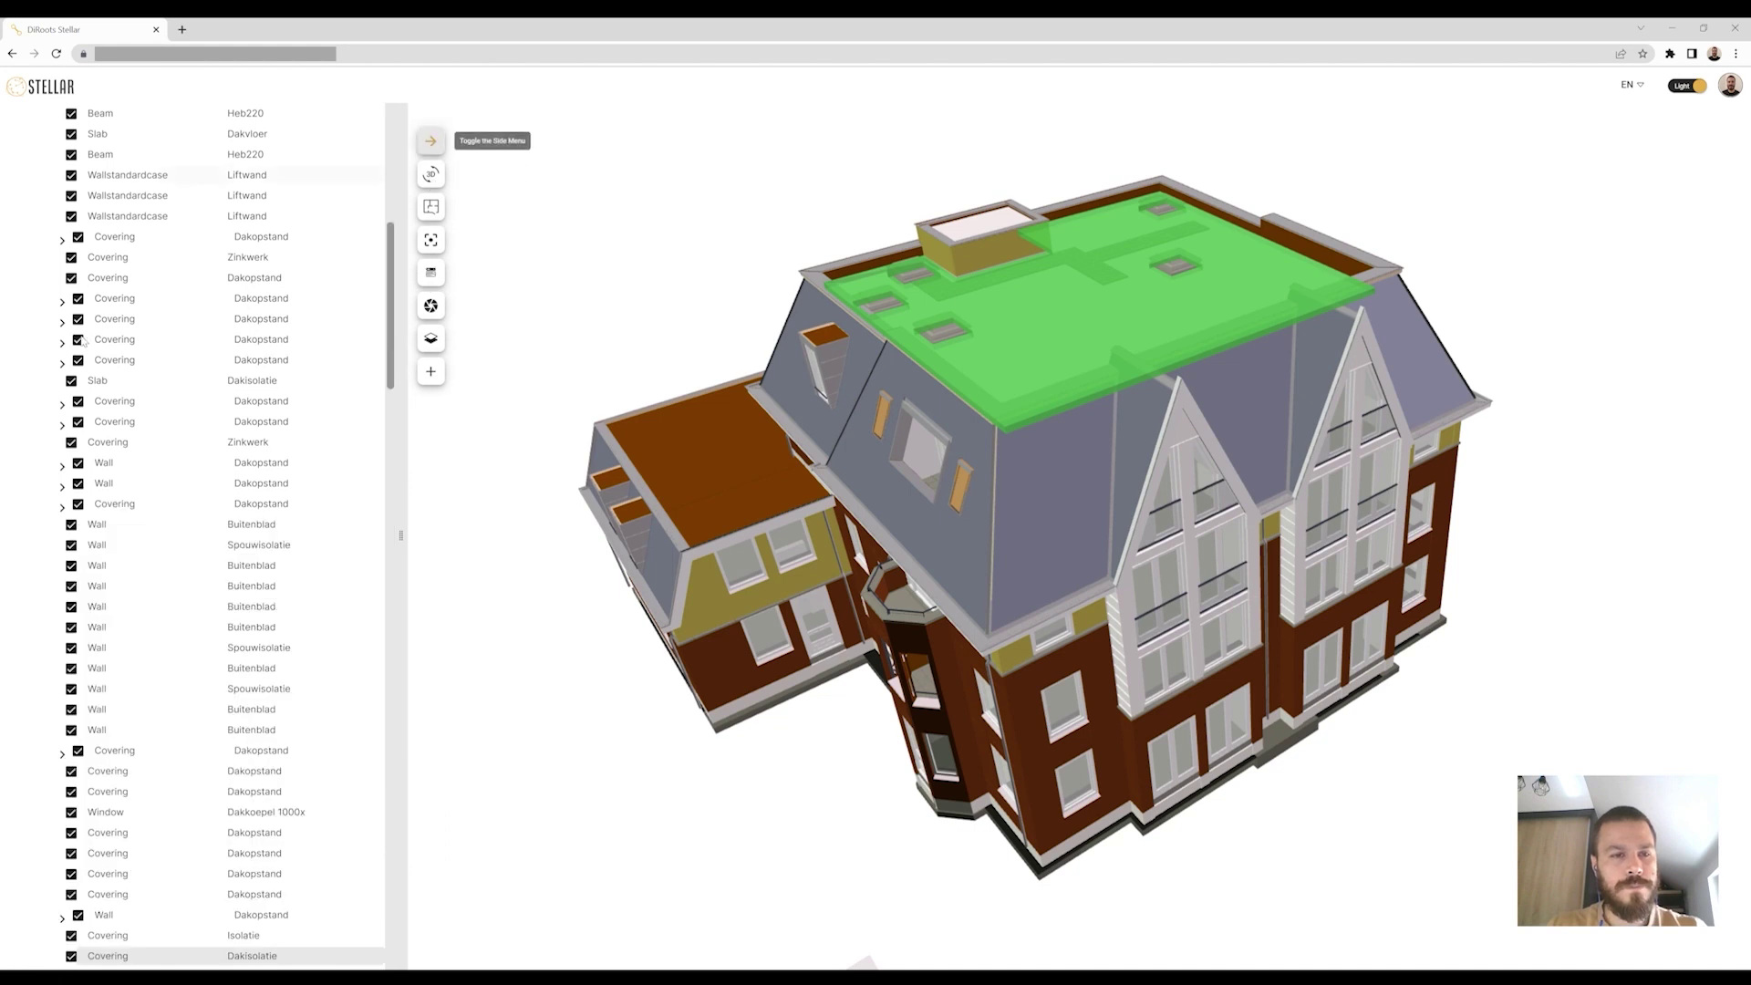
Hide the element tree and switch to the isometric view, orbiting toward the rear annex.
left_click(428, 142)
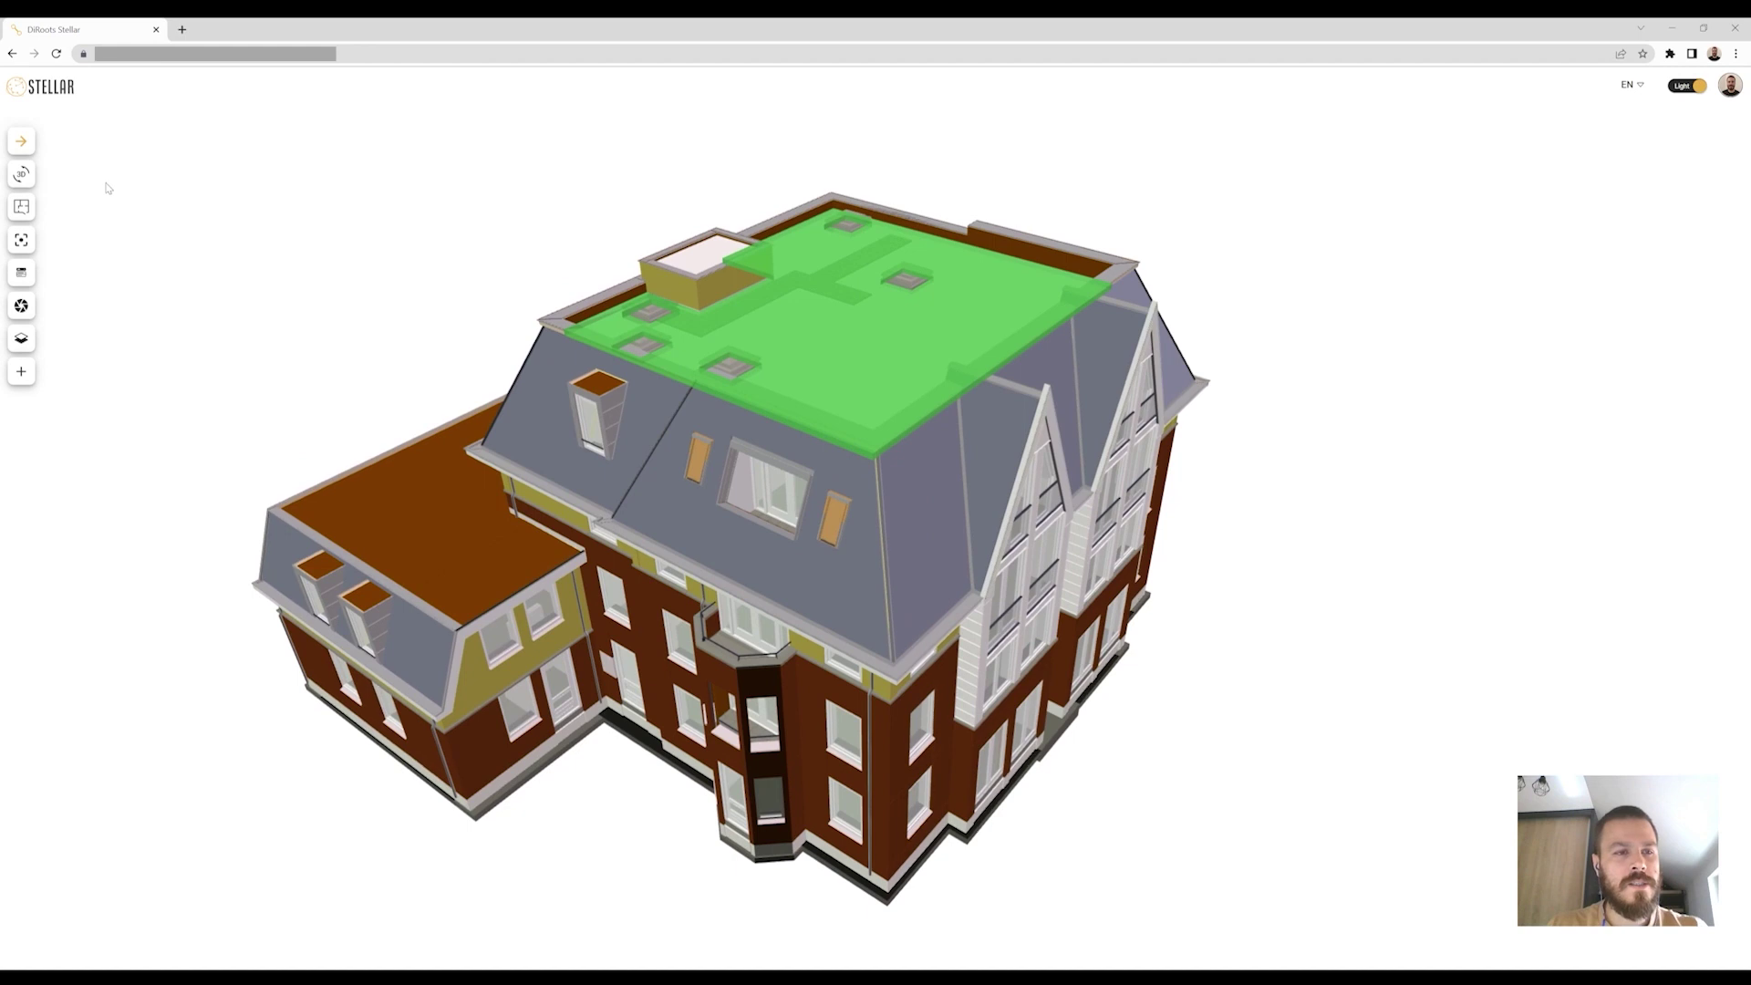
left_click(20, 174)
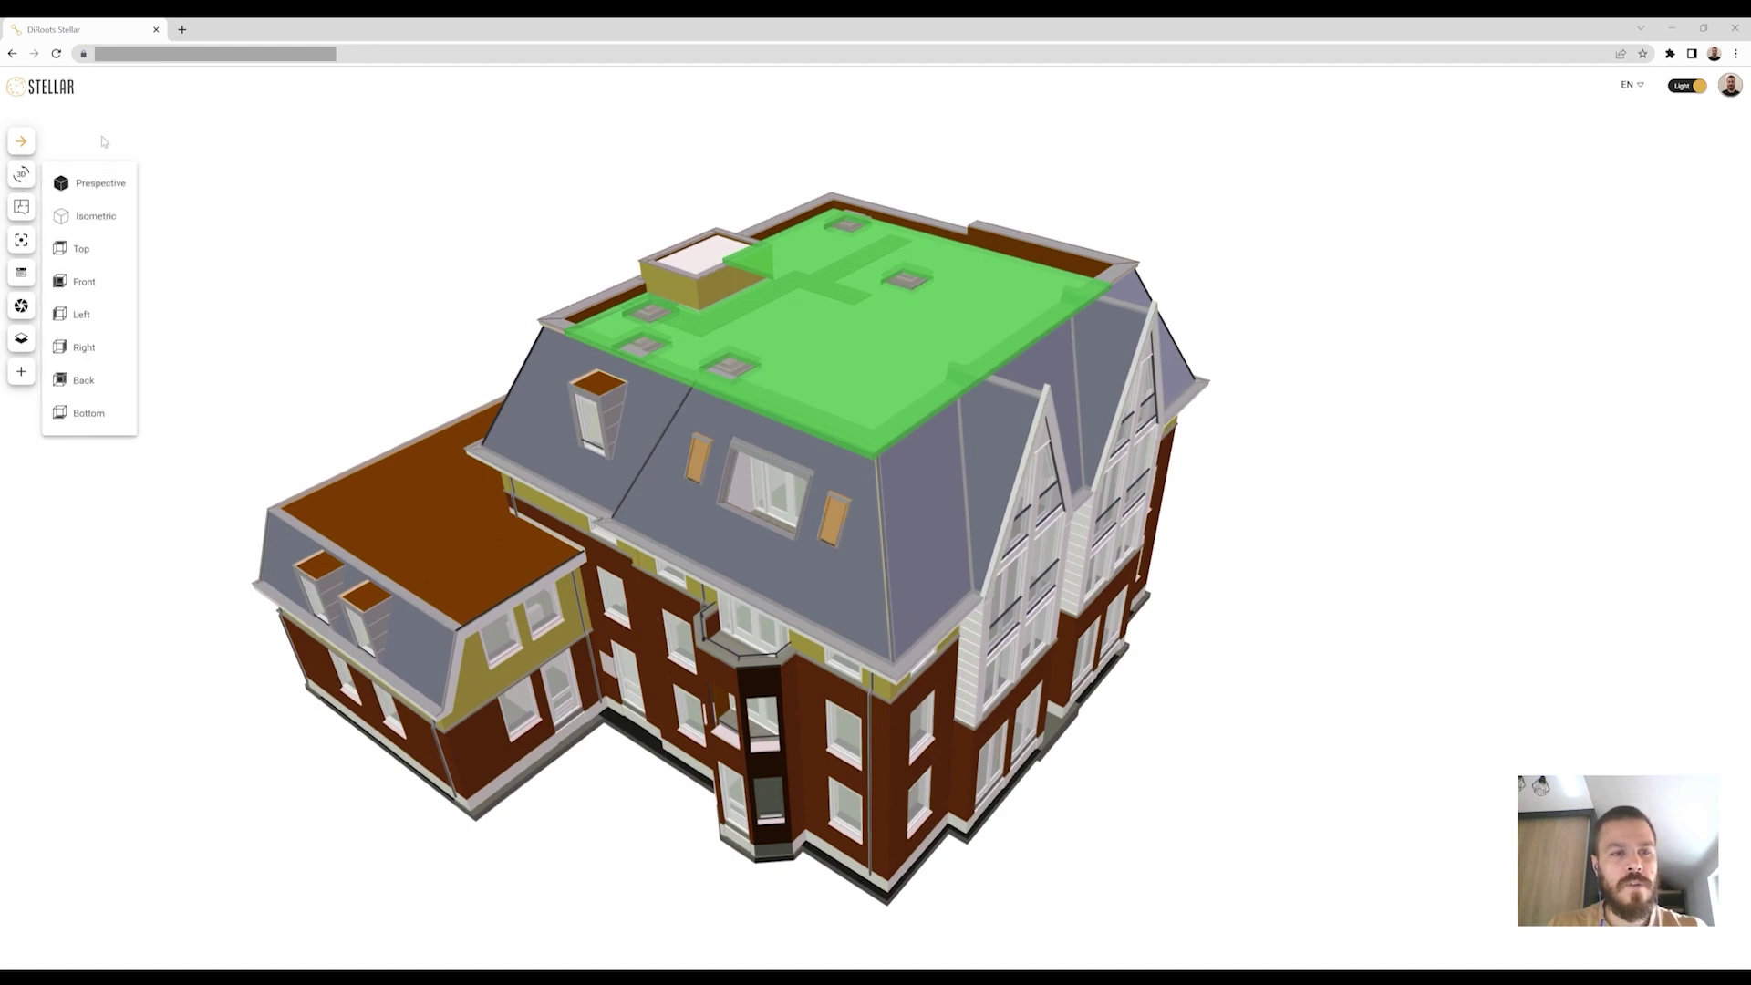
left_click(105, 219)
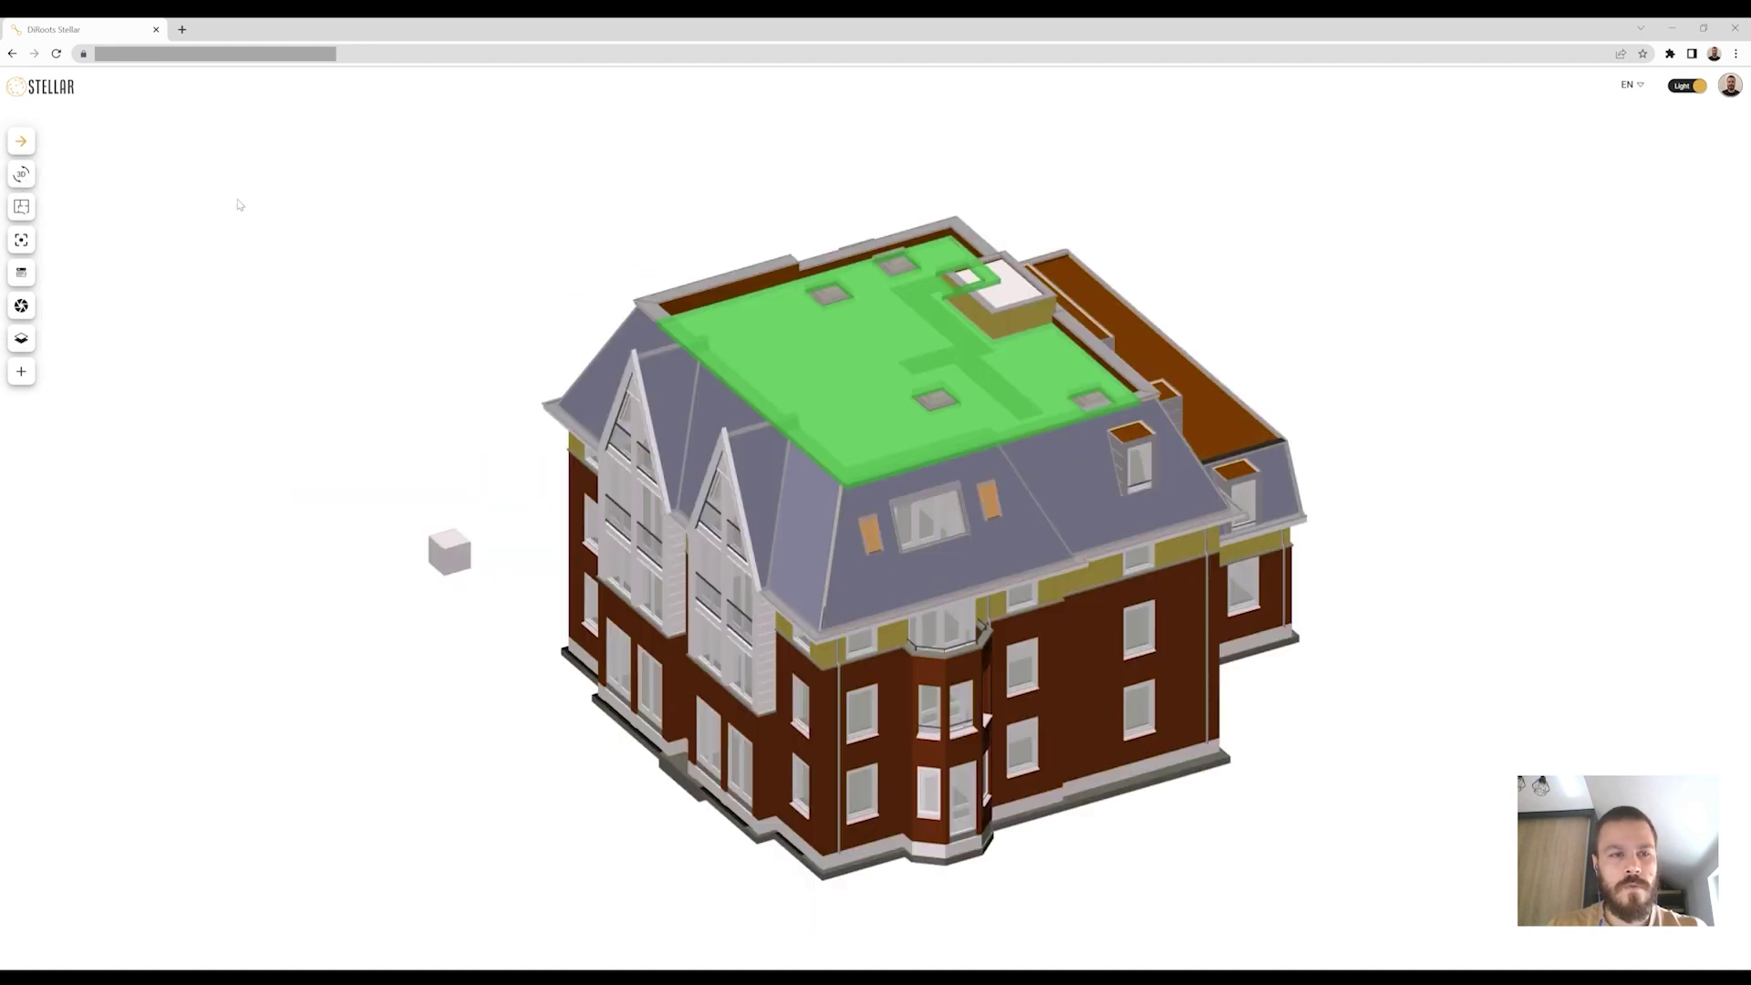
left_click_drag(1194, 235, 1097, 217)
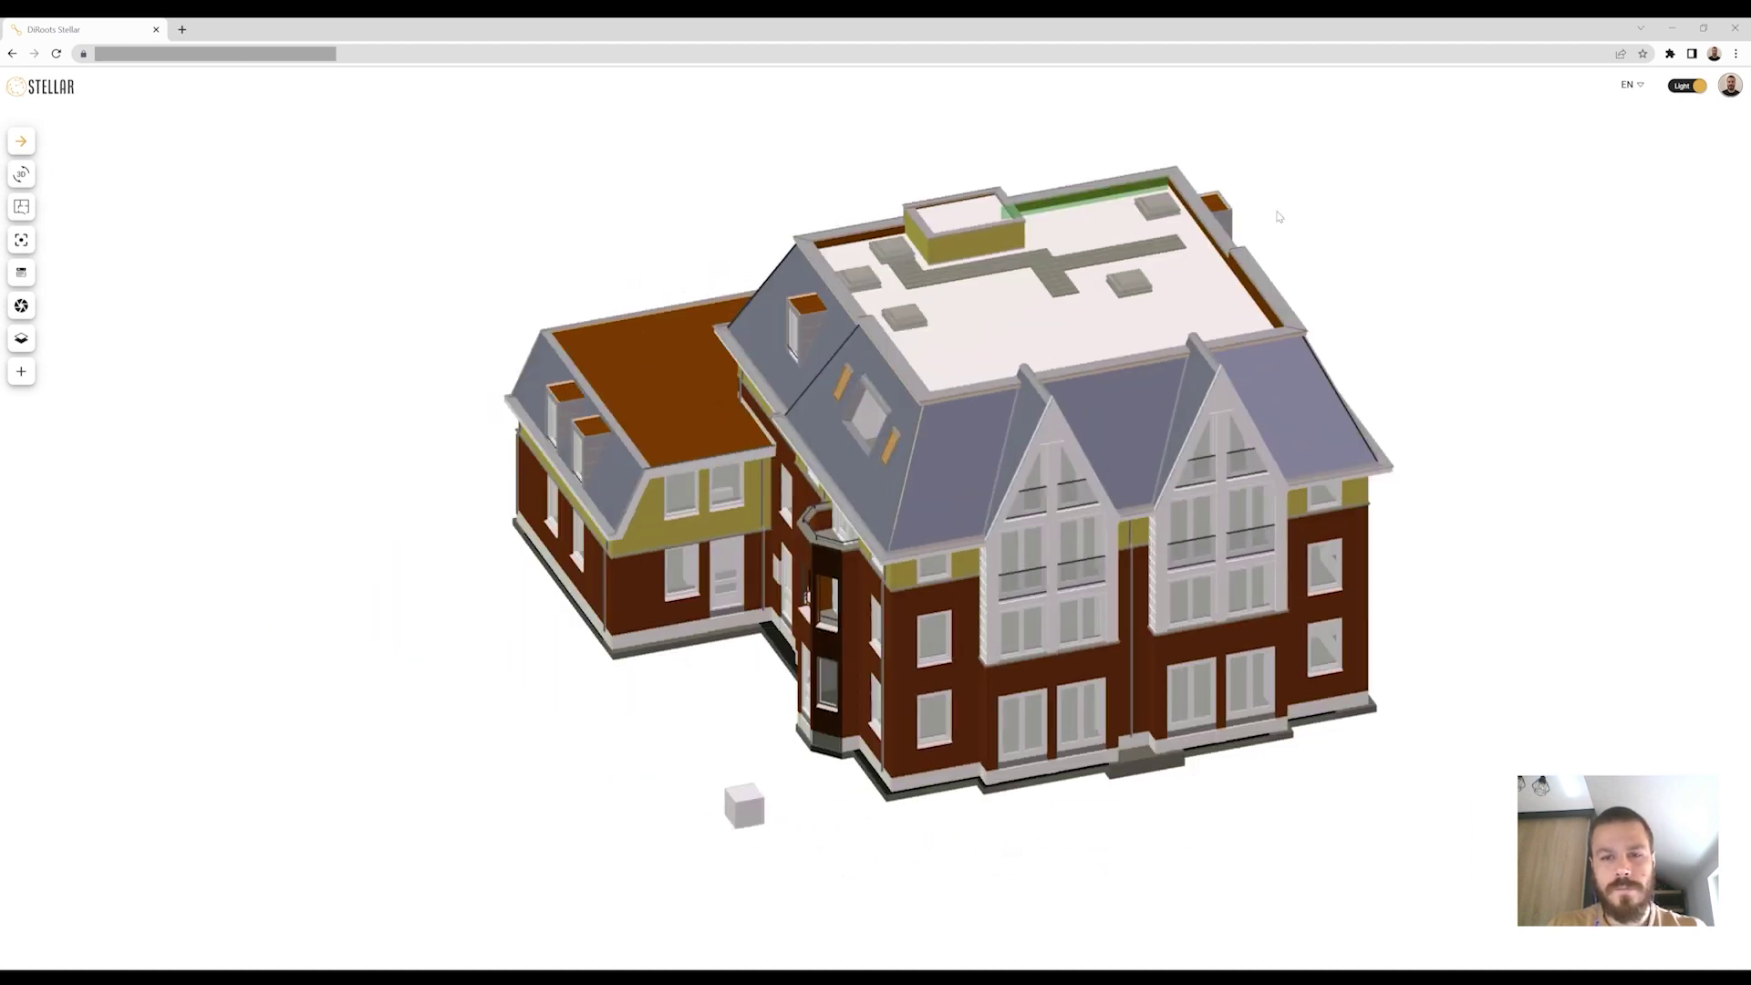
left_click_drag(1097, 217, 913, 216)
Switch to the Top plan view, then back to Perspective with the gabled side forward.
left_click(21, 173)
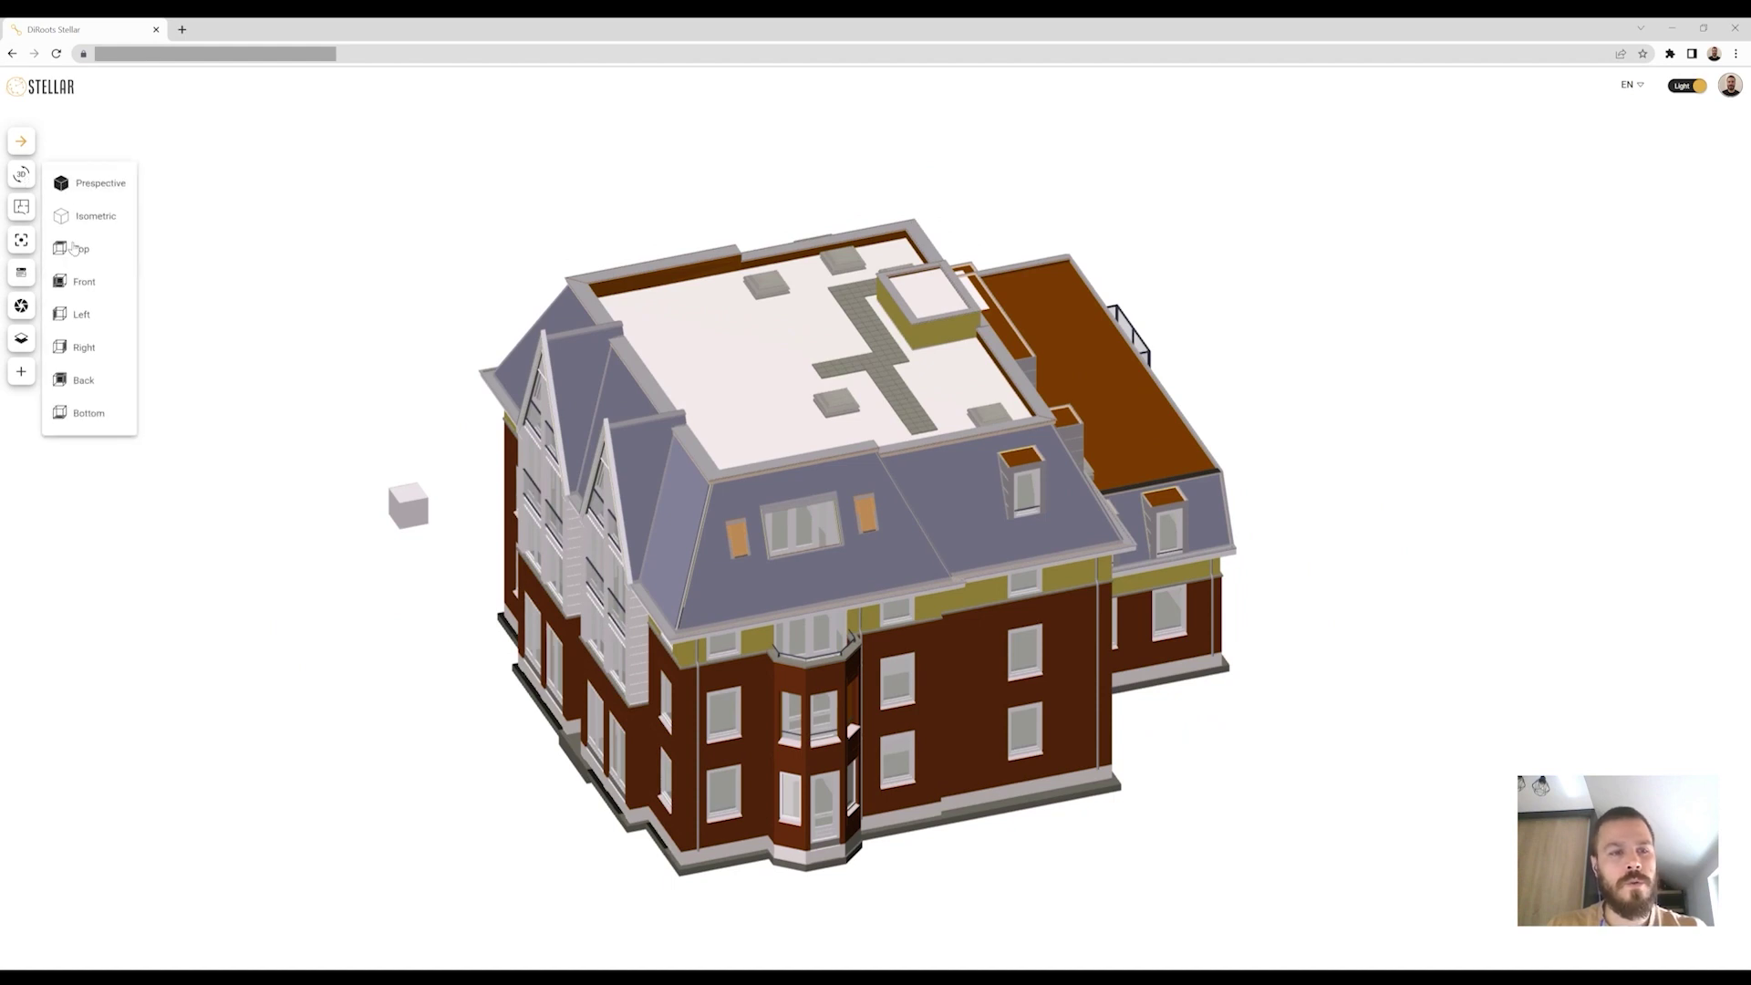
left_click(113, 255)
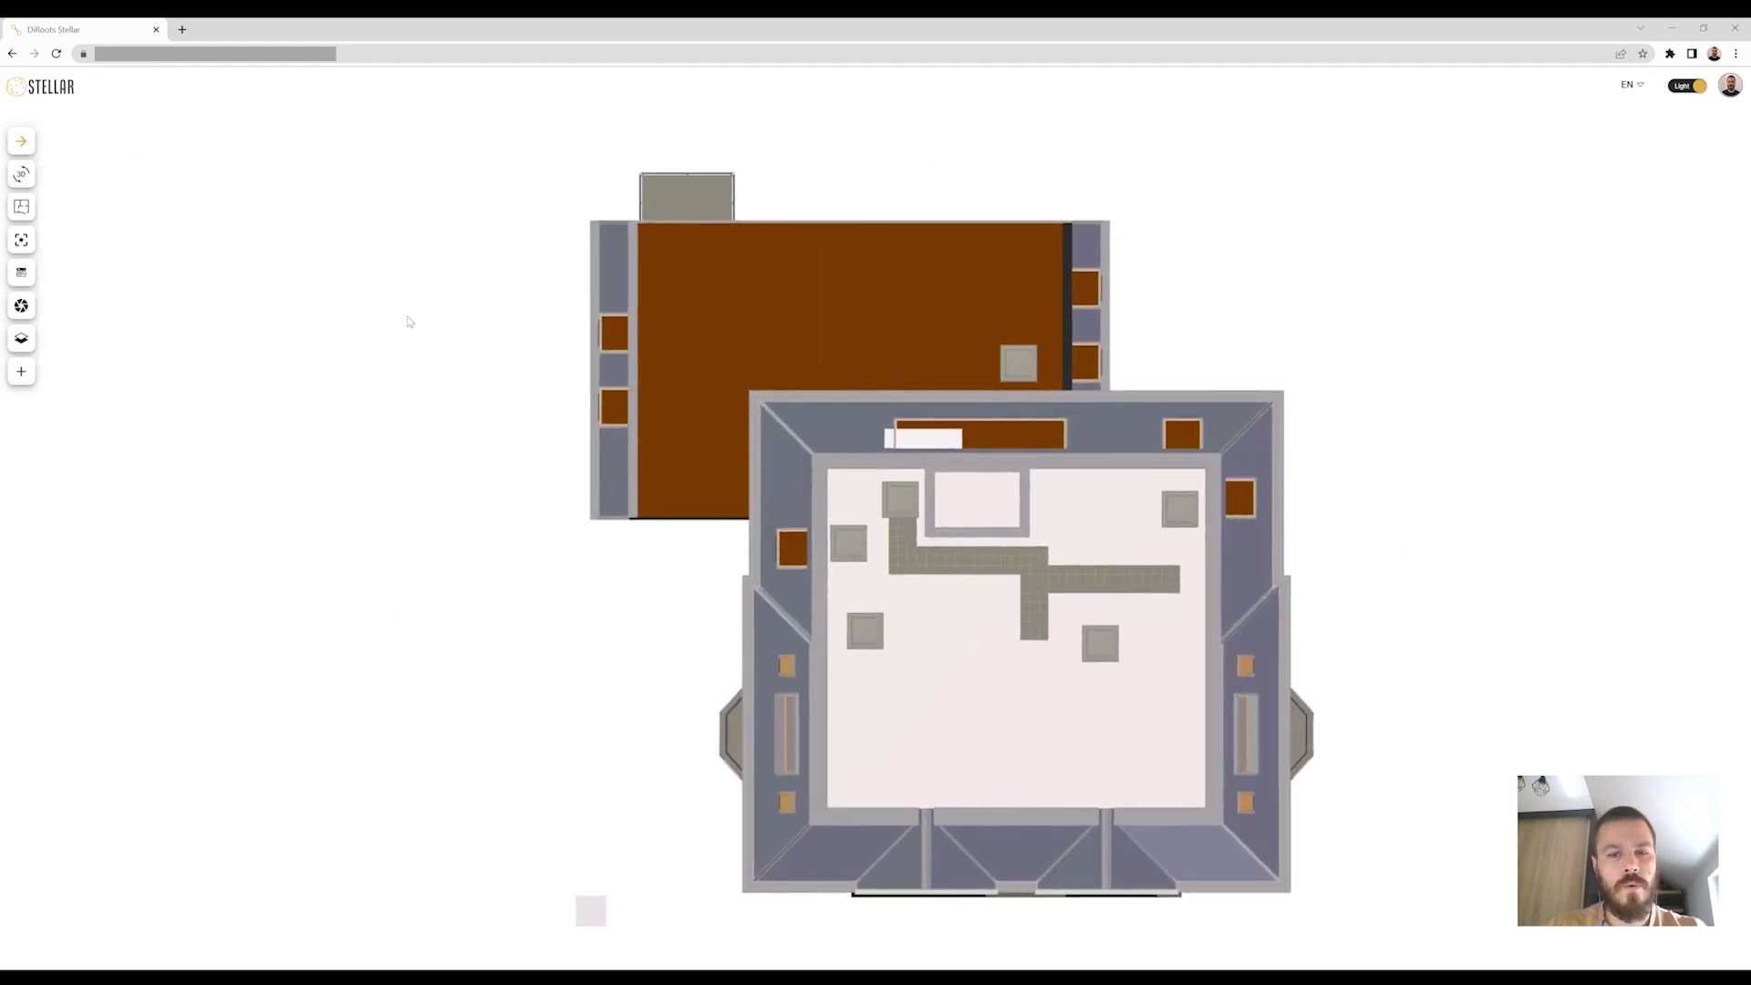
middle_click_drag(1320, 367, 1248, 325)
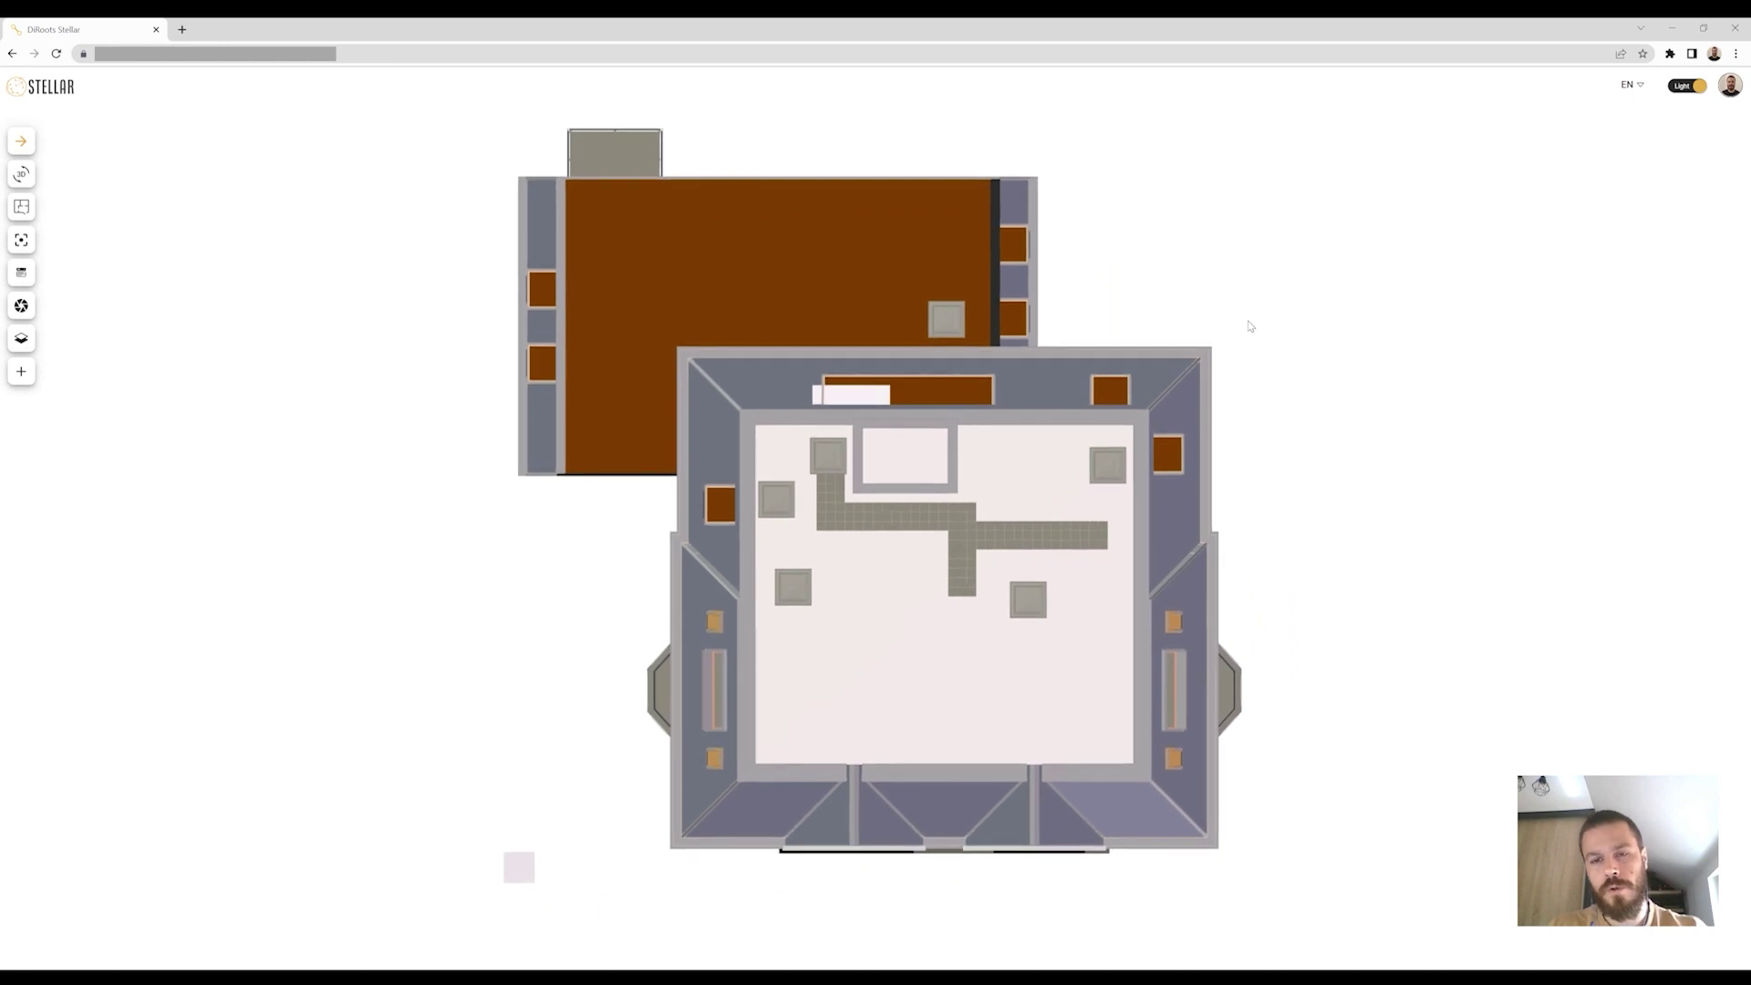
left_click(25, 175)
left_click(83, 190)
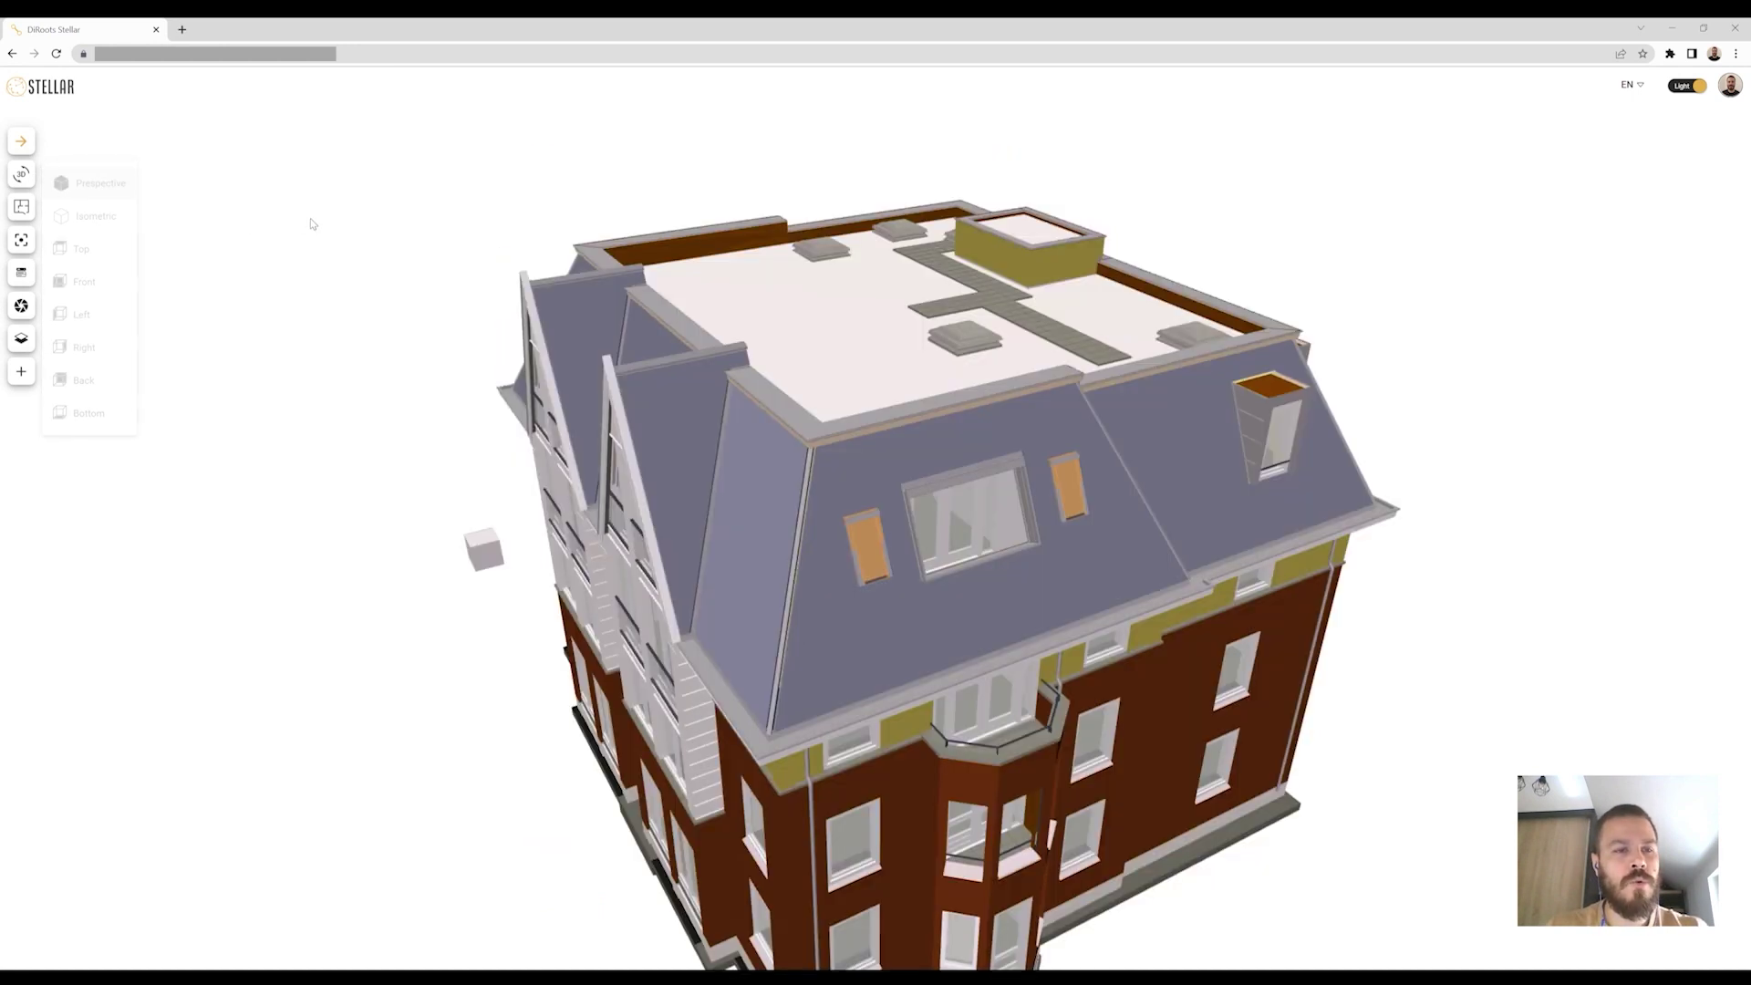
mouse_move(419, 227)
left_mouse_down()
mouse_move(494, 331)
mouse_move(1322, 310)
left_mouse_up()
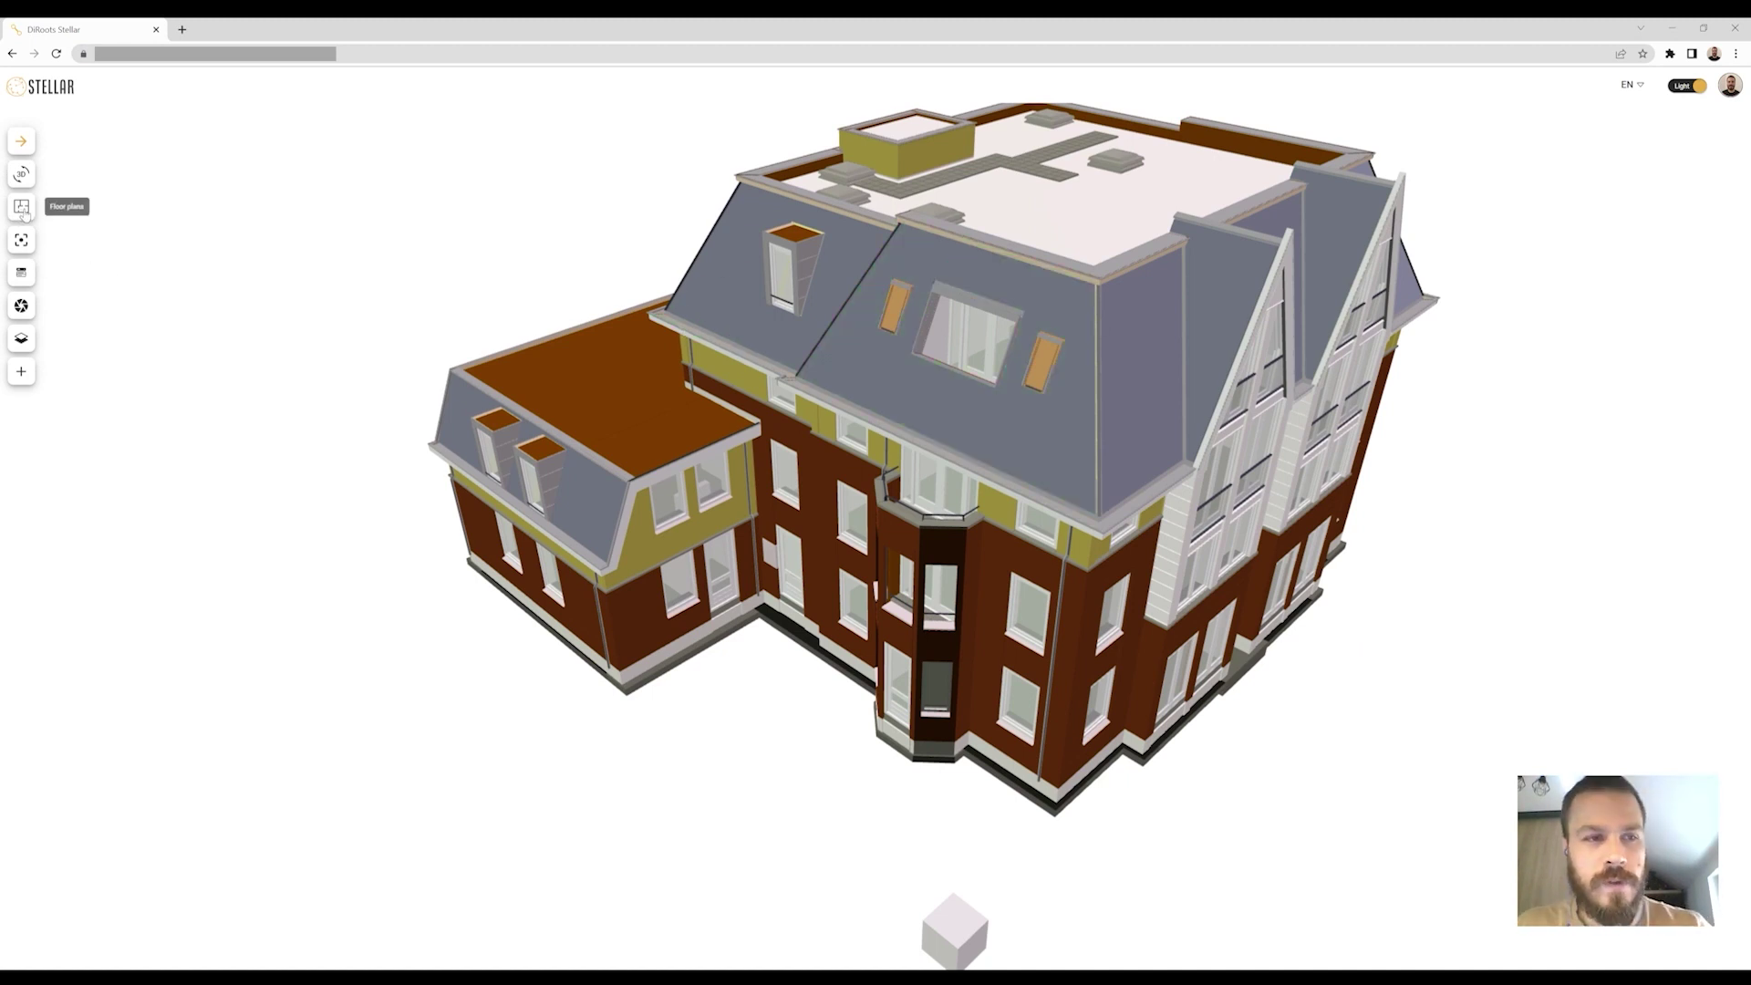
Step through the -1 fundering, 00 begane grond and 01 eerste verdieping floor plans.
left_click(22, 208)
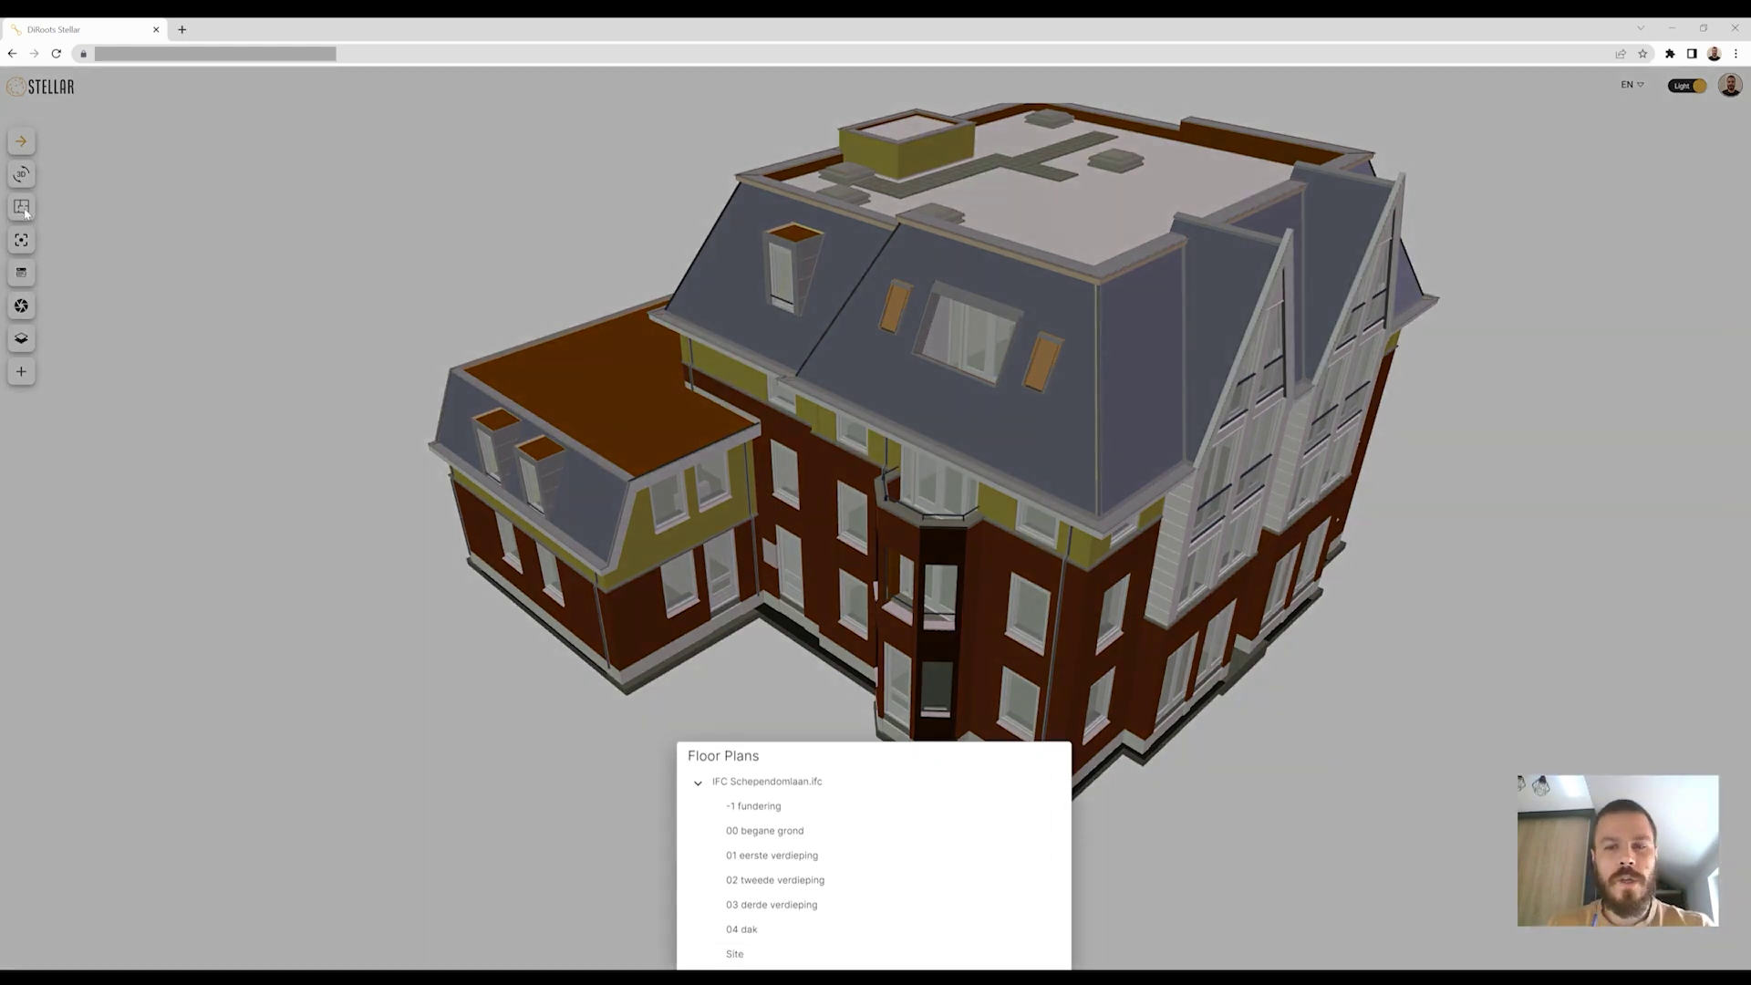
left_click(755, 809)
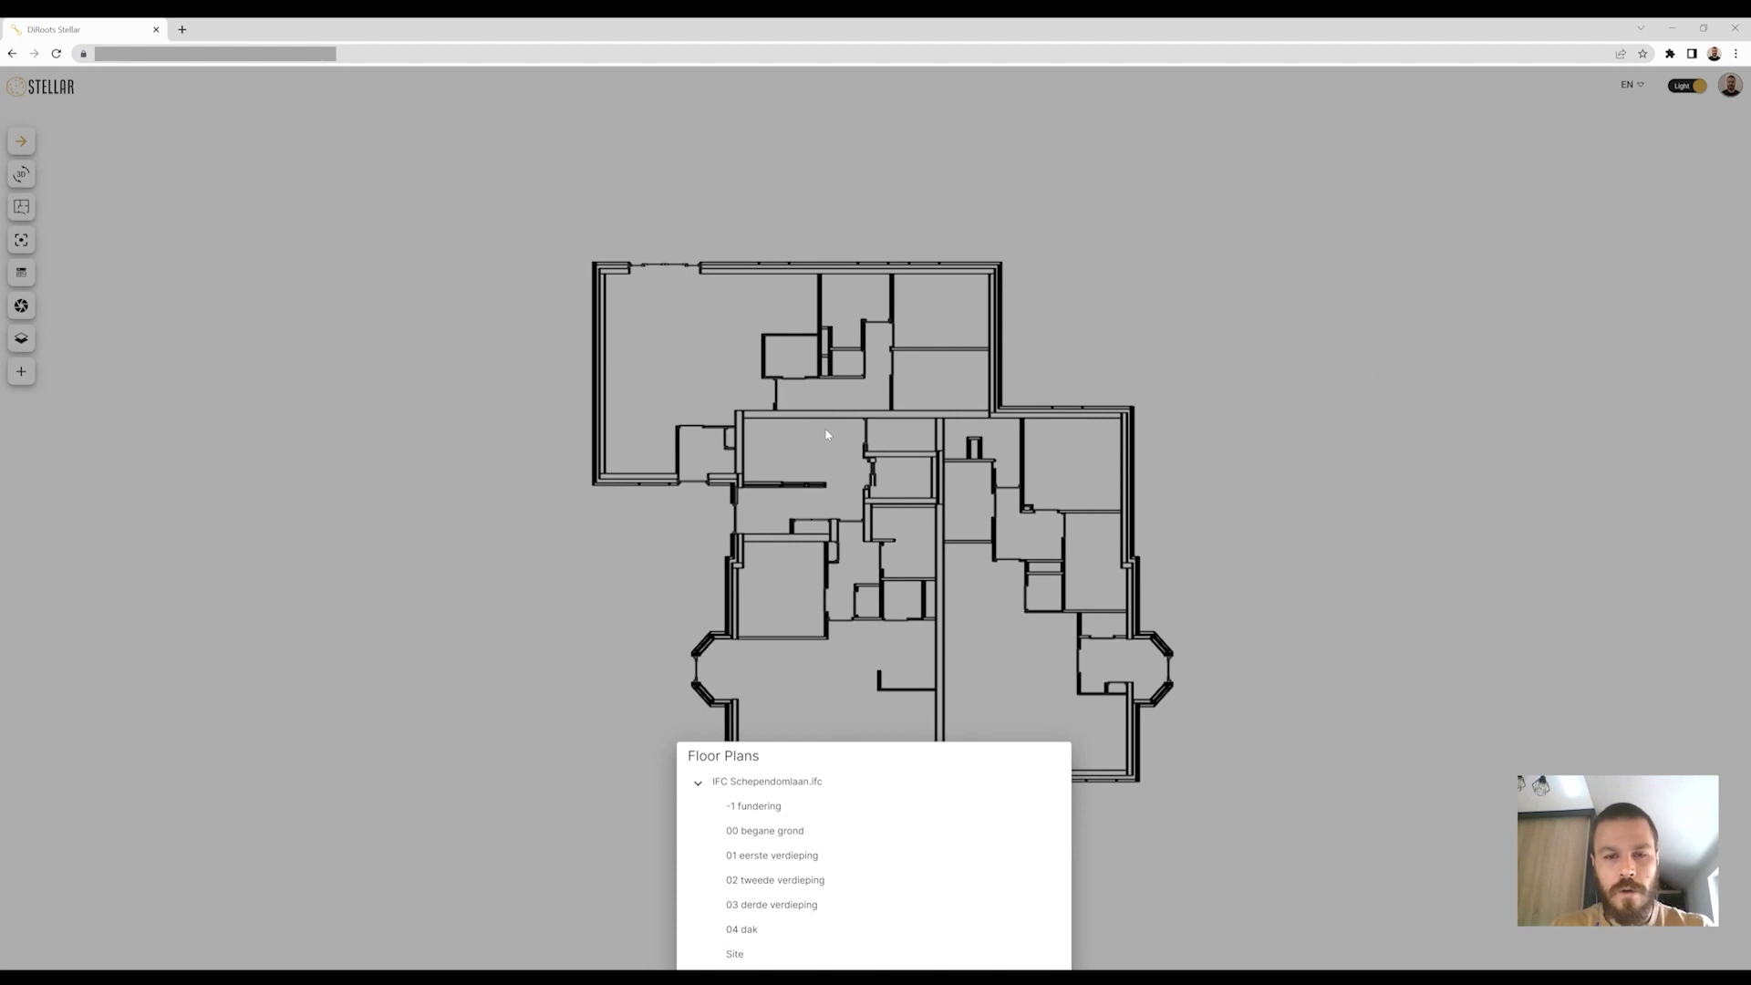
left_click(774, 830)
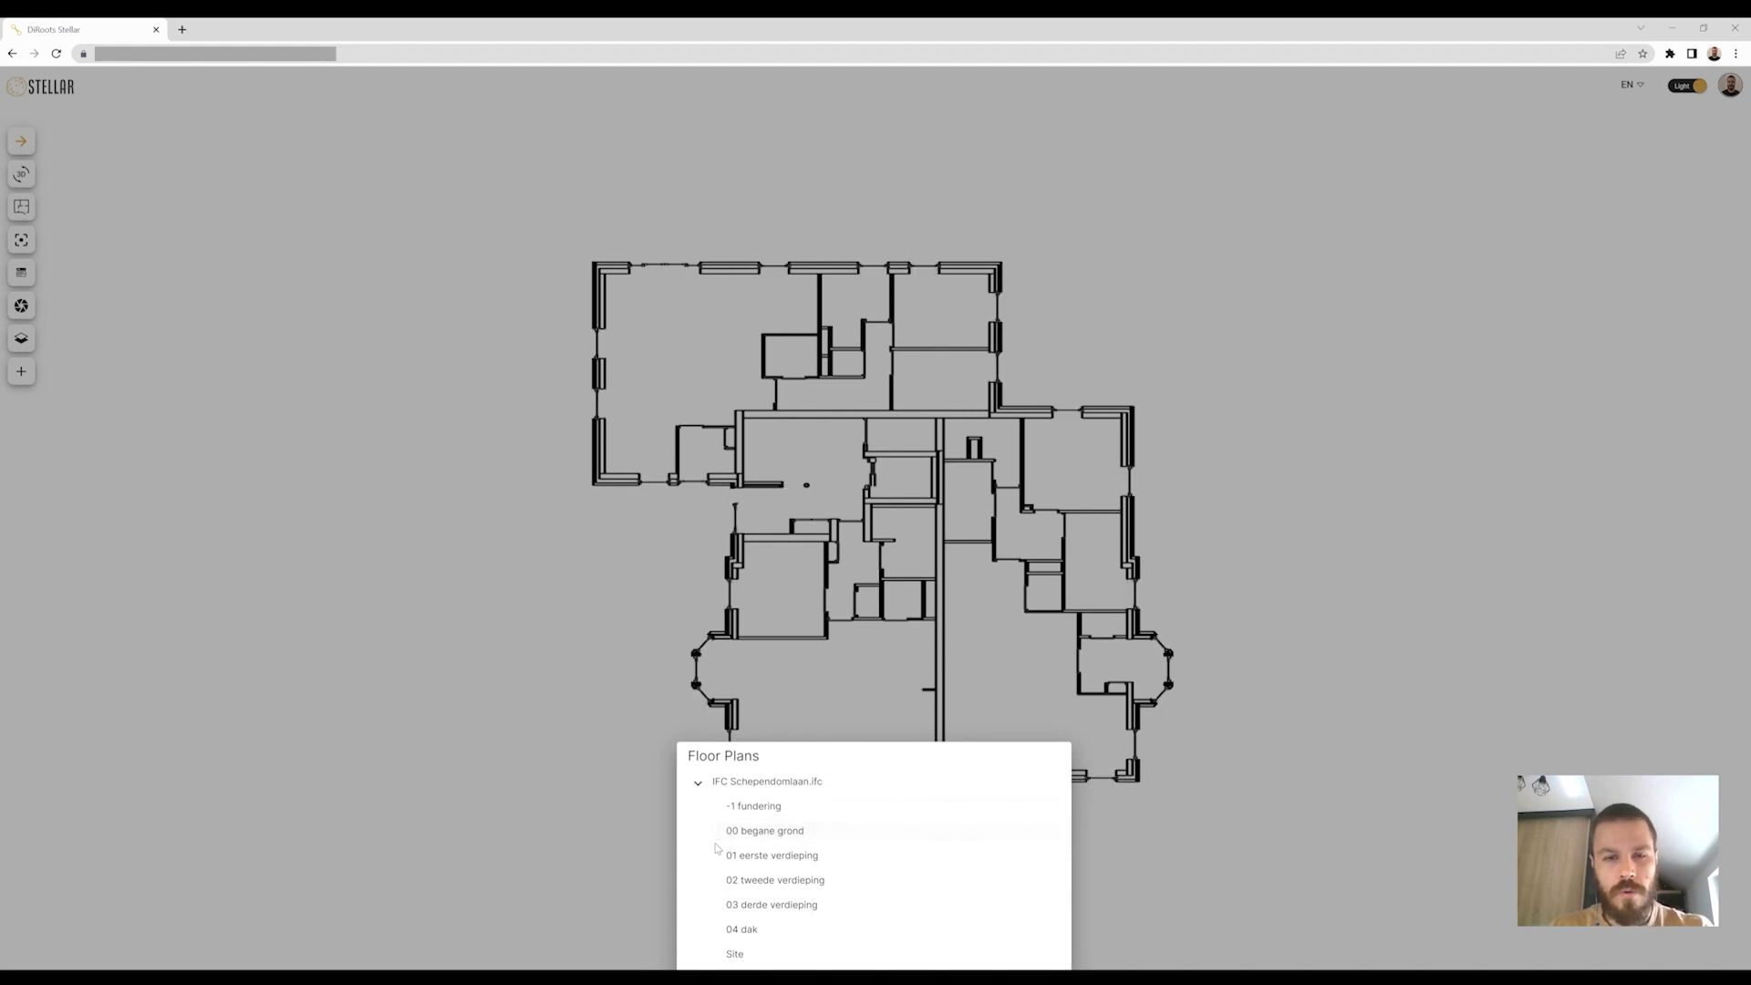
left_click(778, 854)
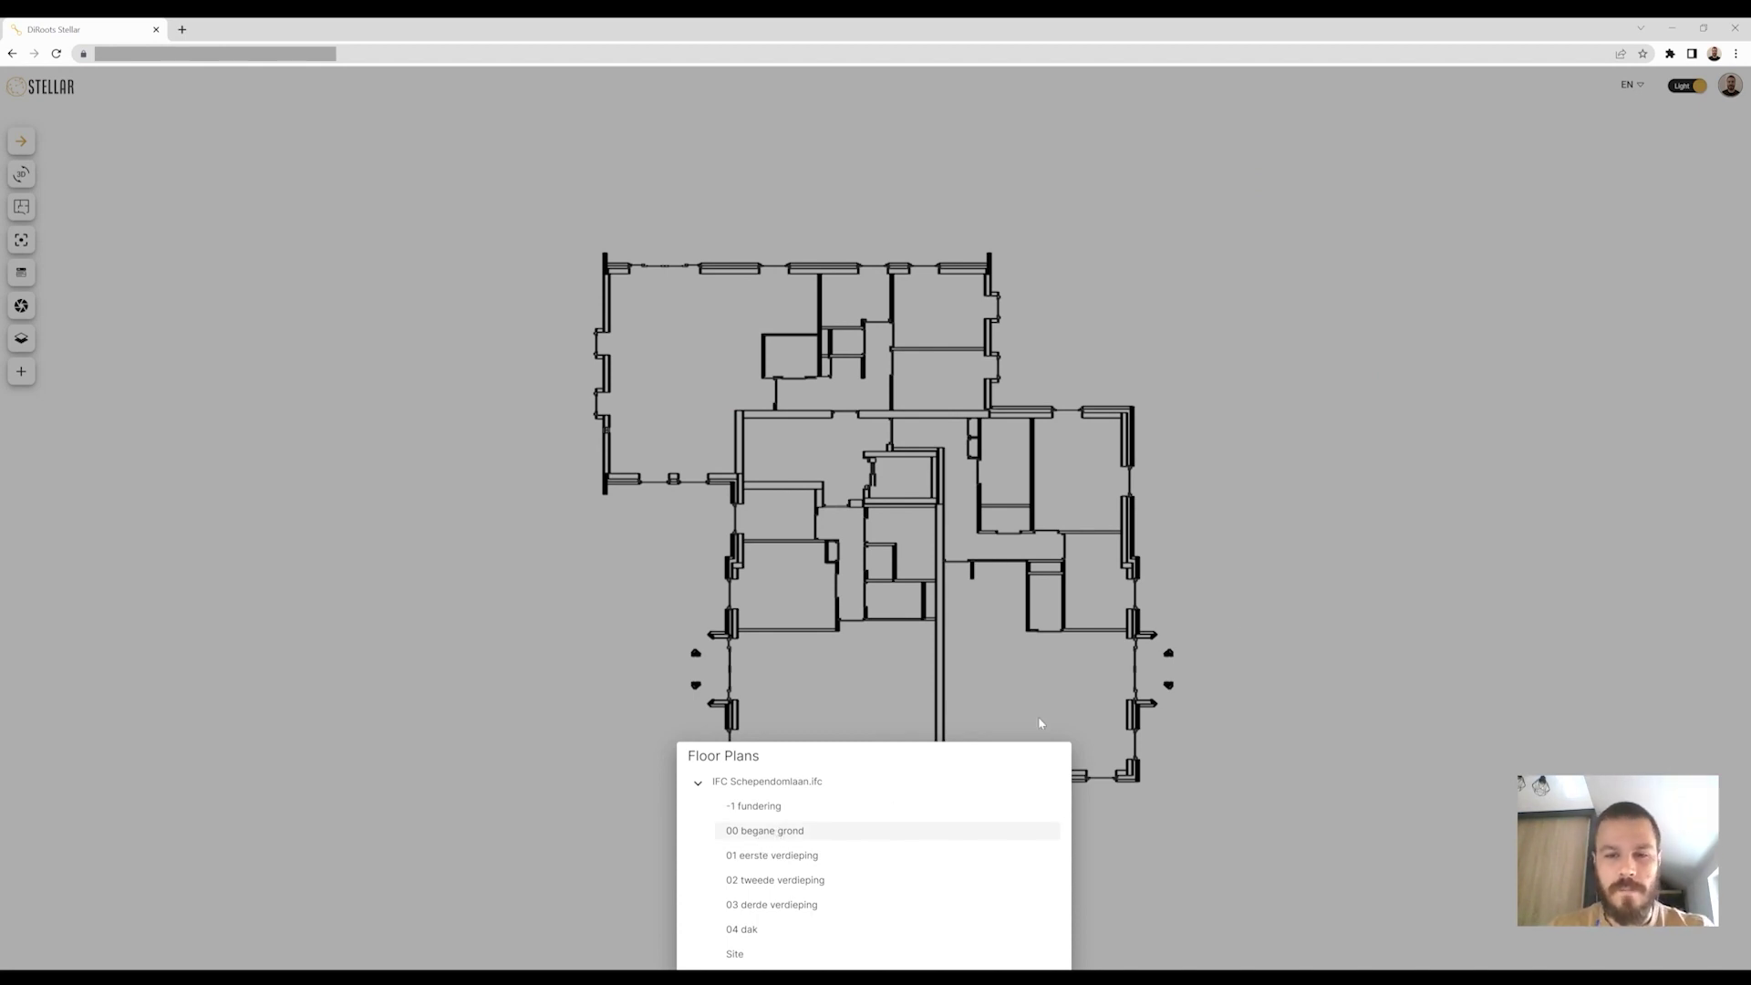
left_click(1228, 590)
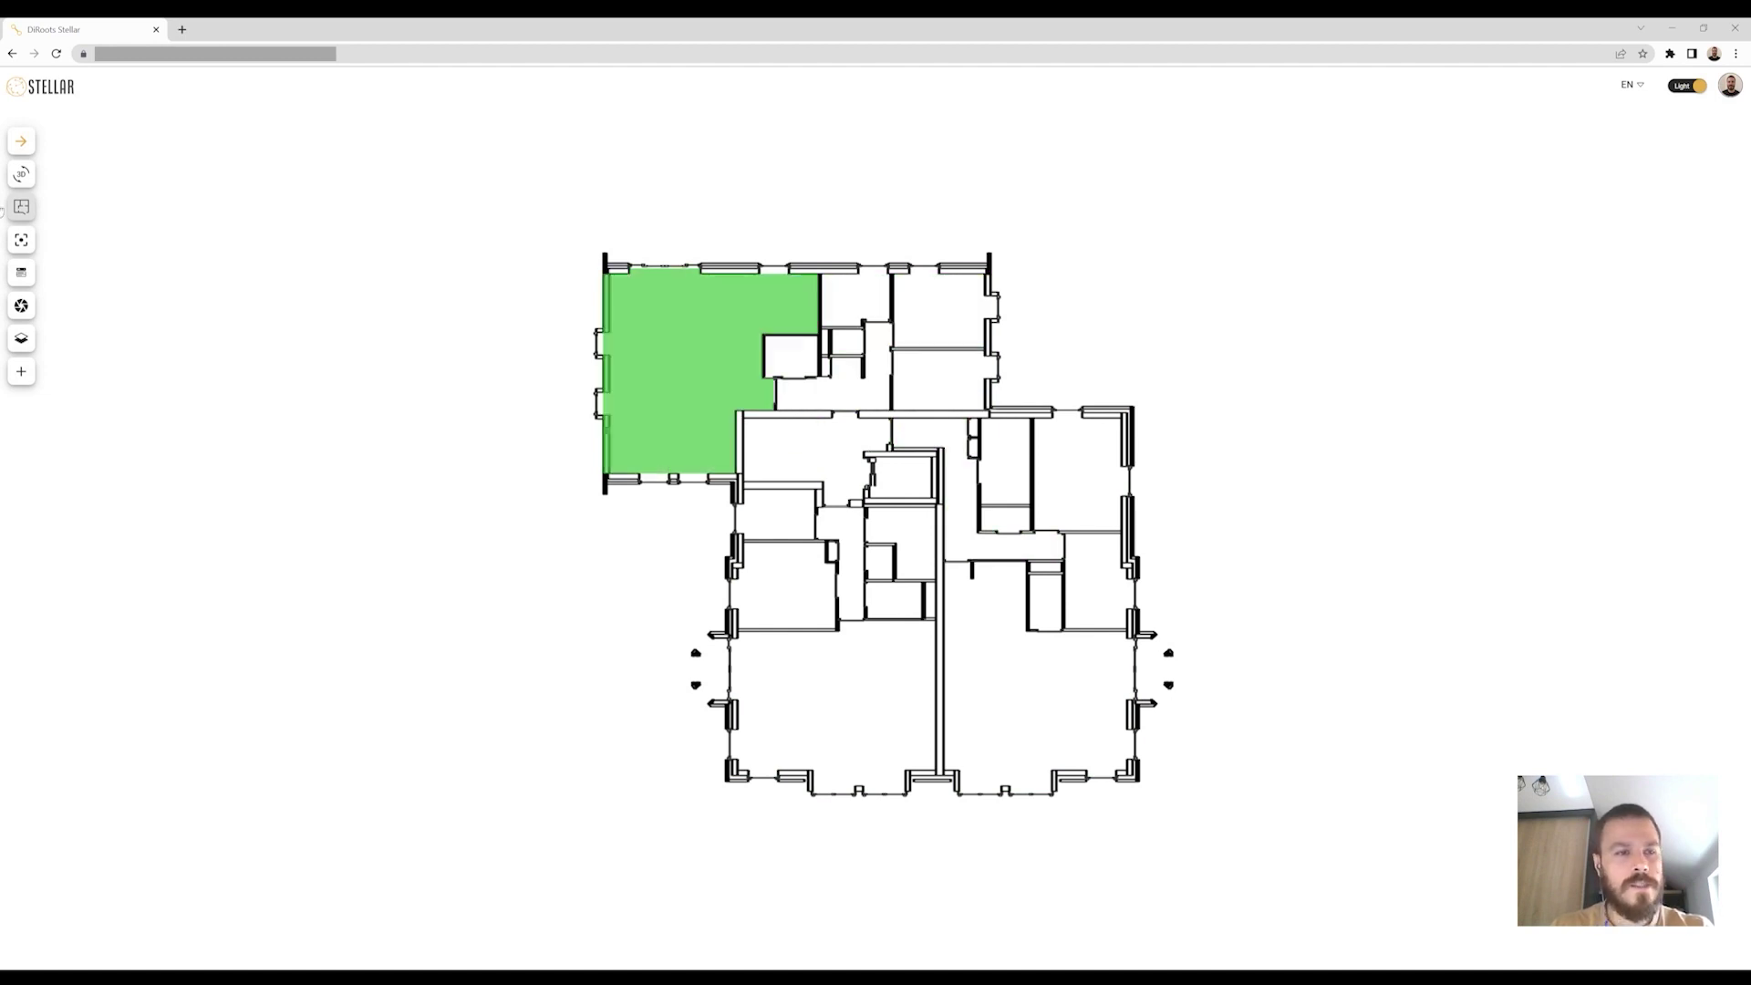
left_click(21, 175)
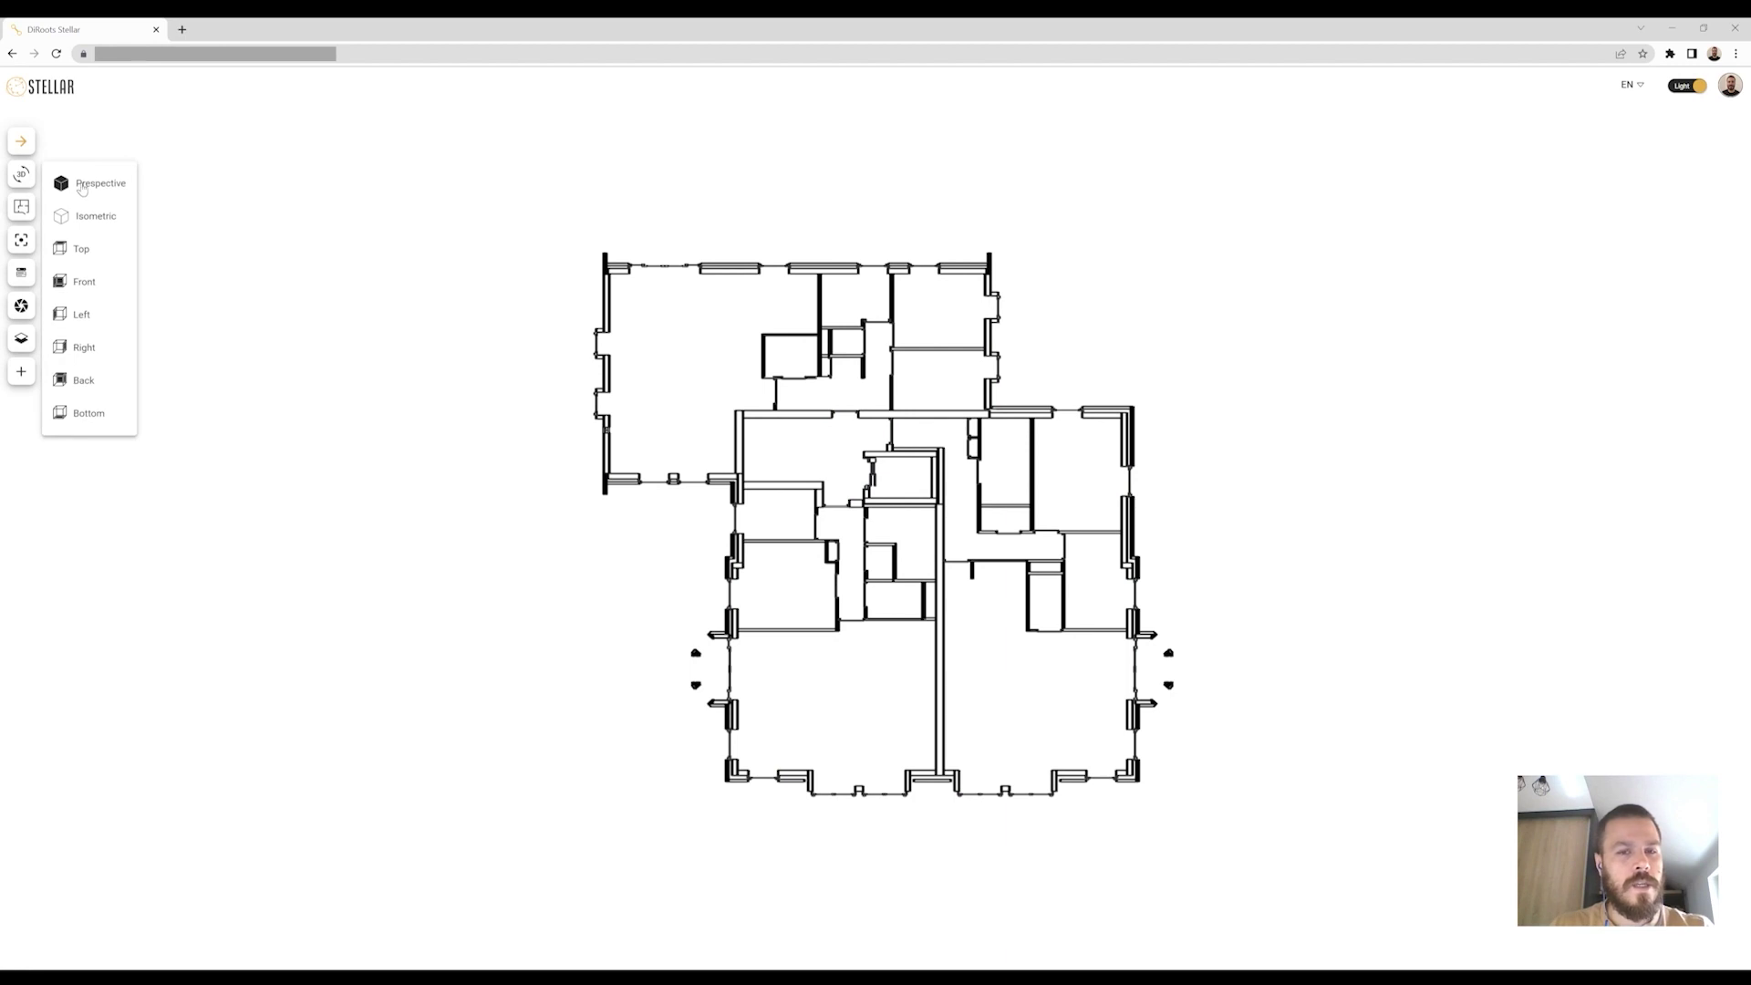
Switch back to Perspective and bring the left gabled facade forward.
left_click(81, 184)
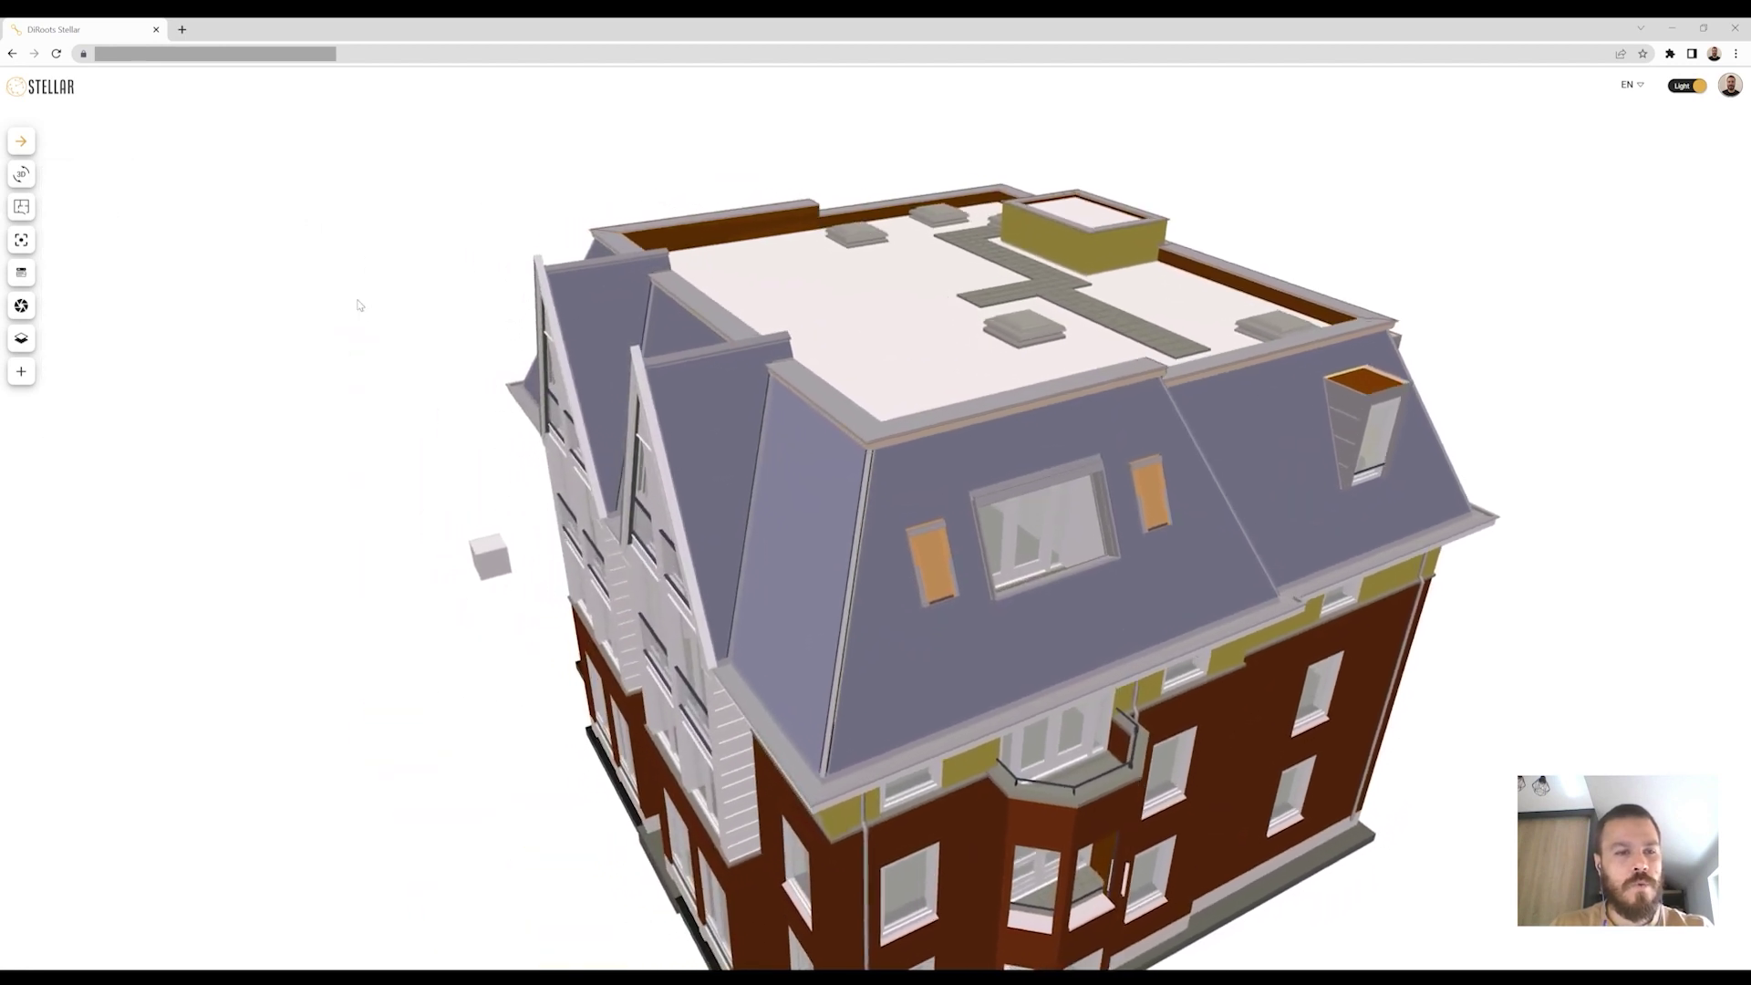
scroll(348, 293, "down", 3)
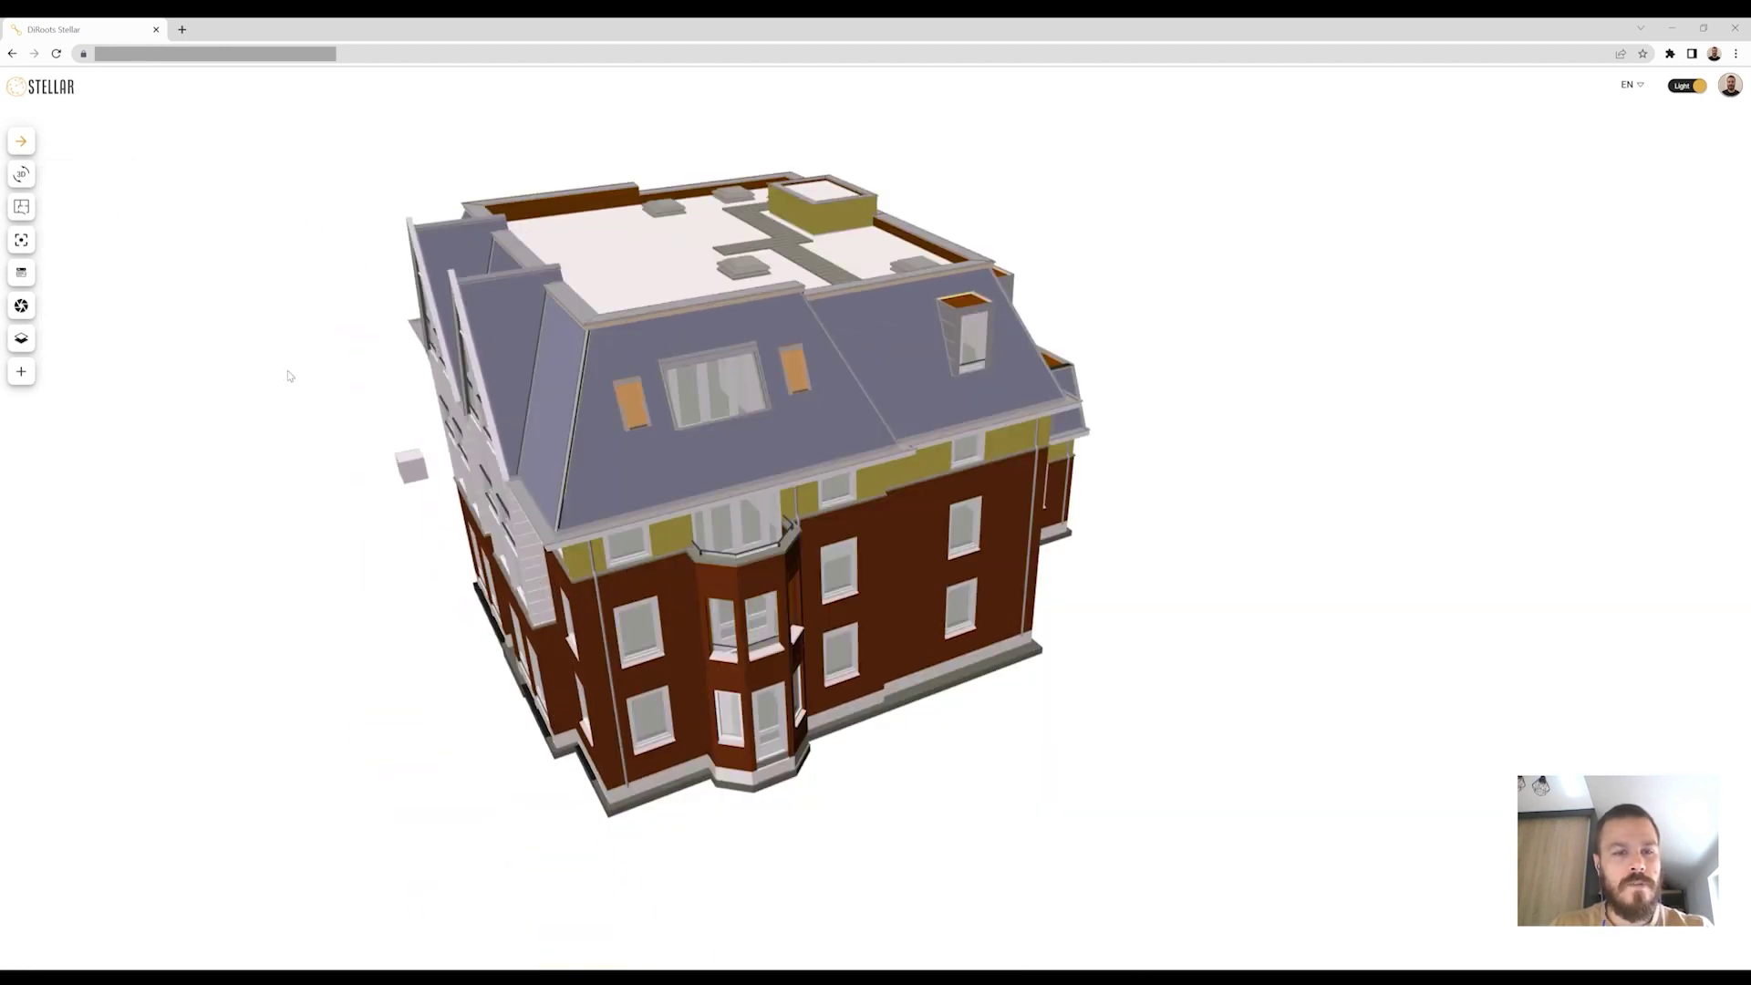
left_click_drag(305, 382, 343, 380)
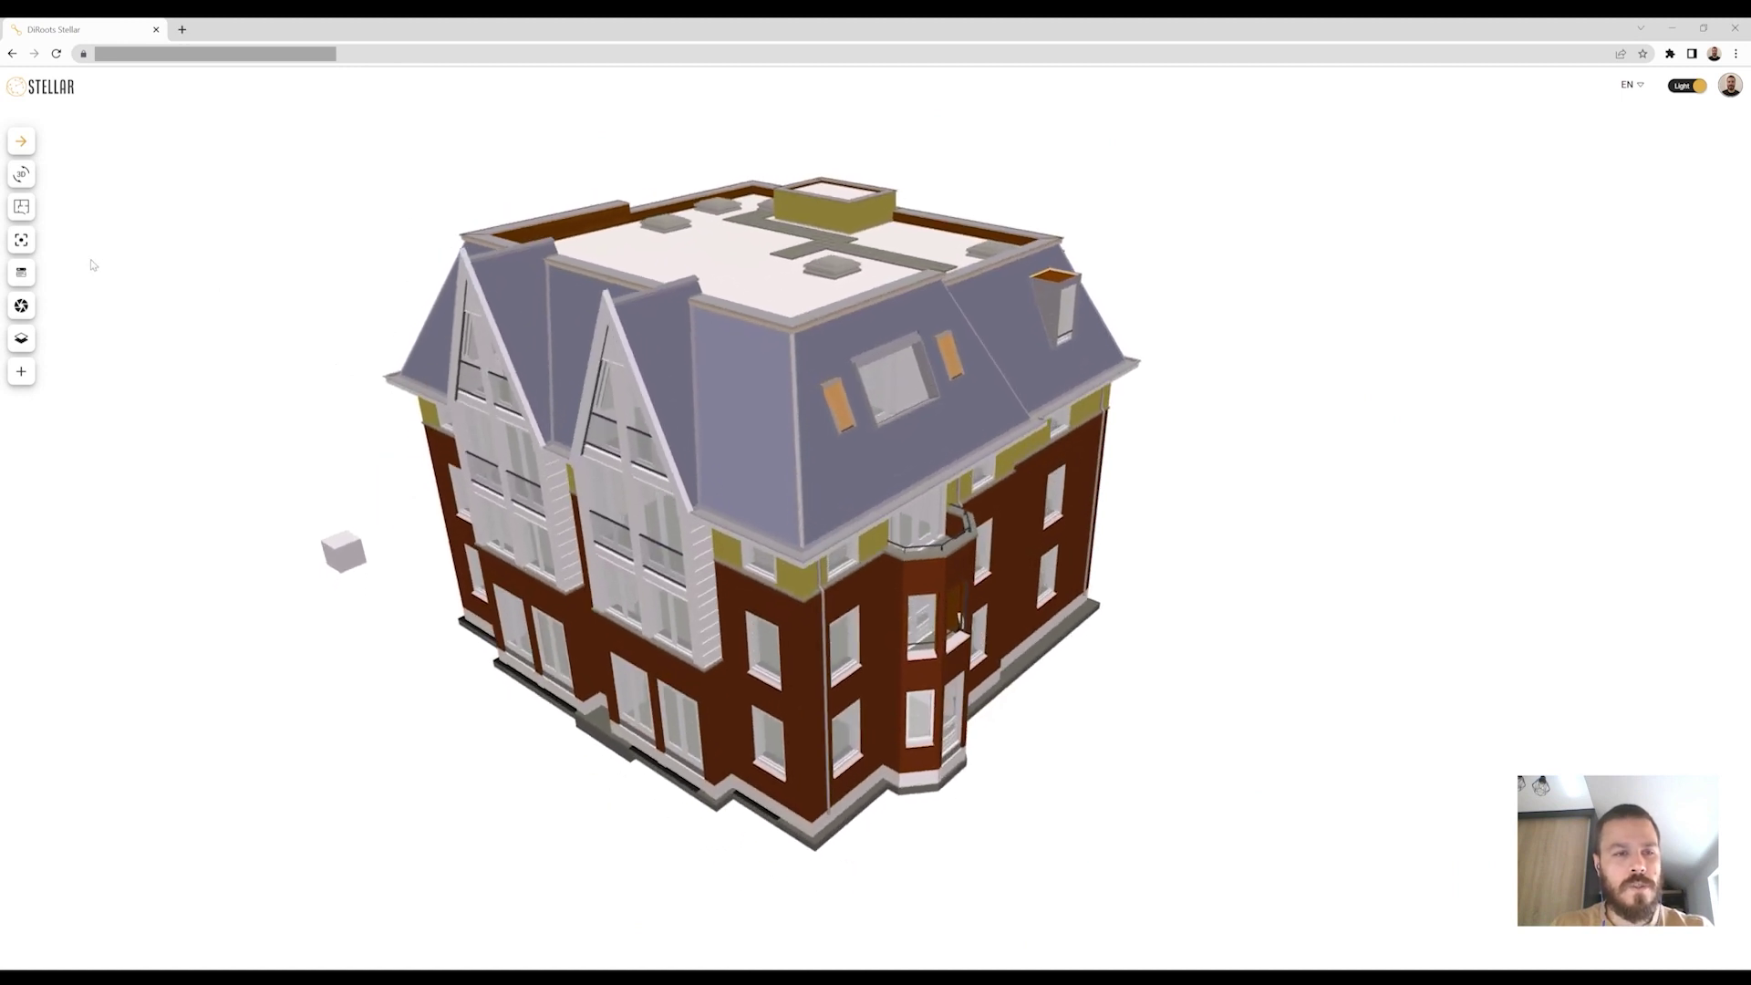
Take a snapshot of the 3D view and inspect the downloaded JPG in Photos.
left_click(20, 306)
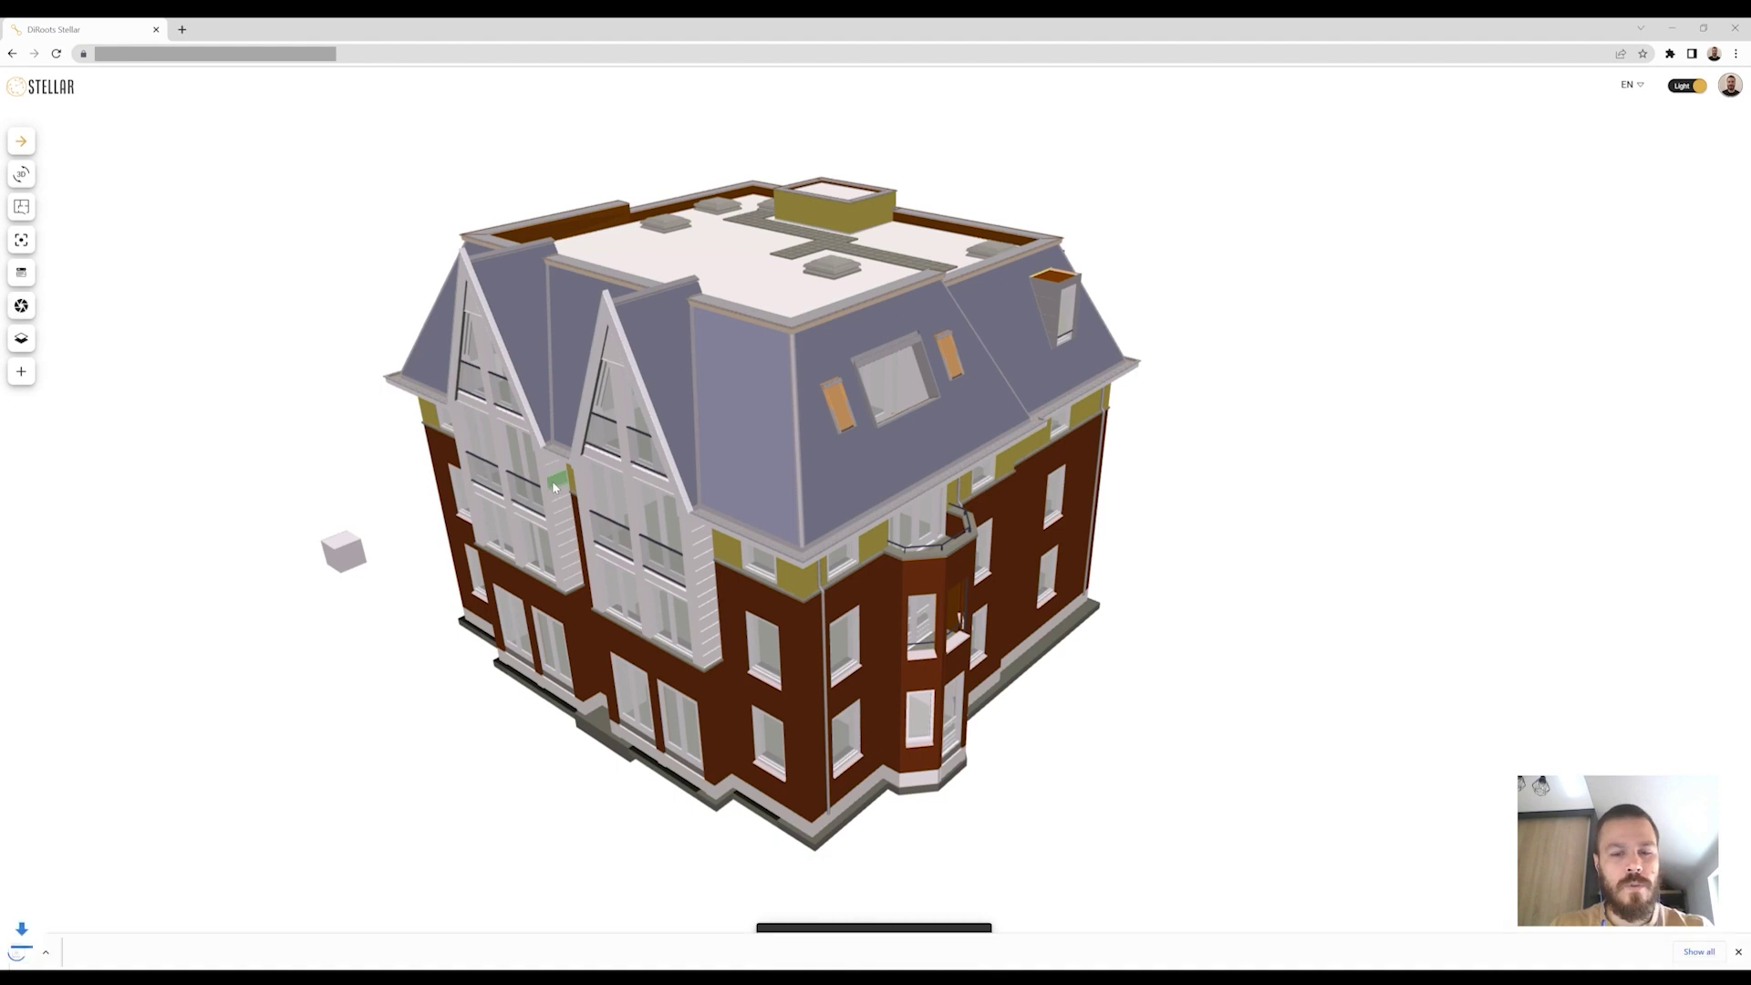
left_click(144, 953)
left_click(191, 879)
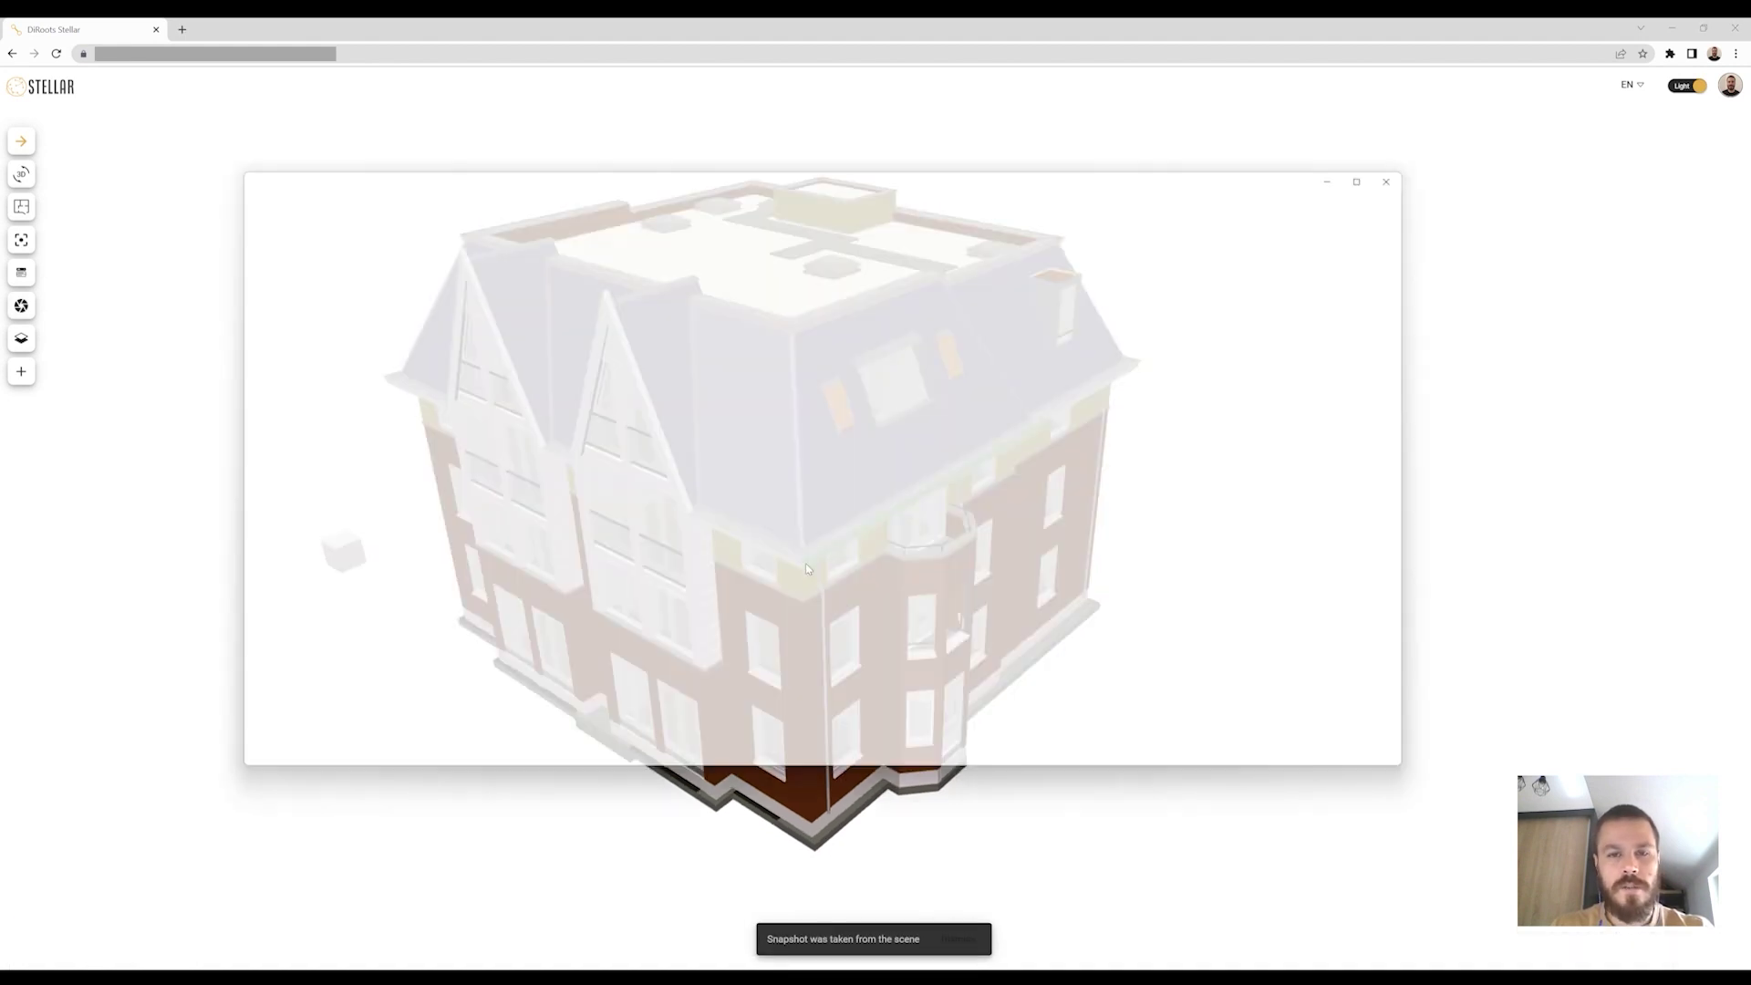
scroll(786, 412, "up", 3)
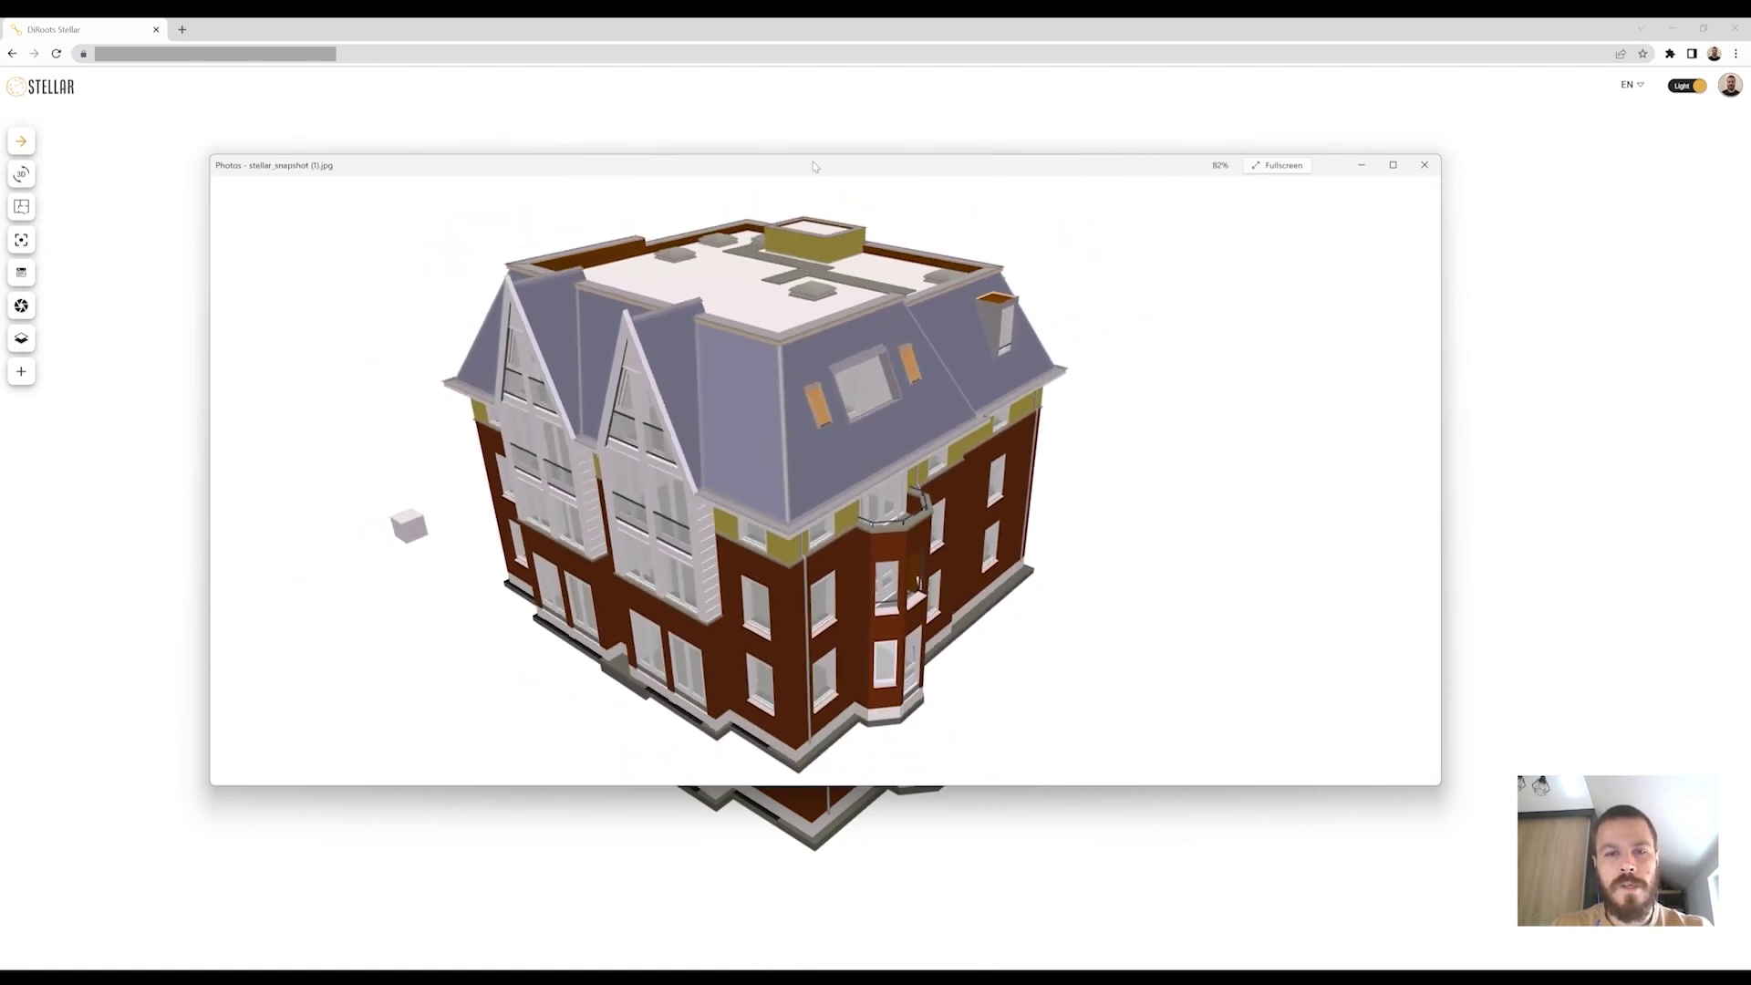
left_click_drag(812, 166, 858, 147)
left_click_drag(555, 348, 577, 345)
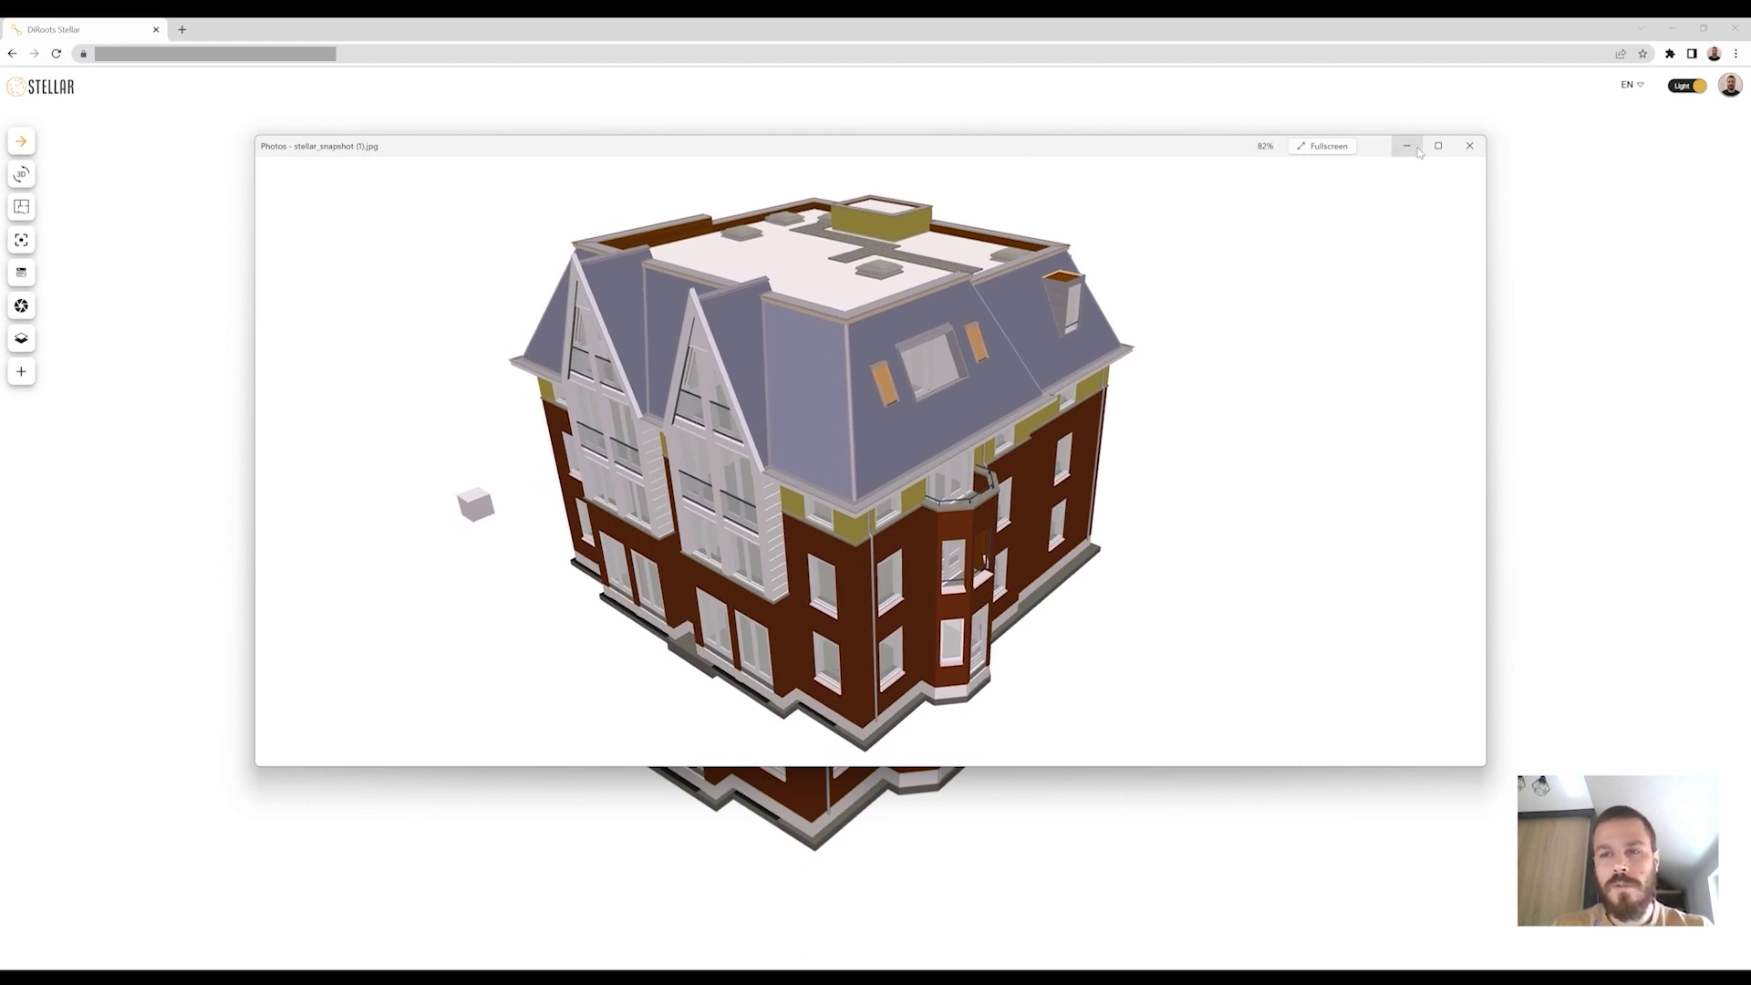
left_click(1470, 146)
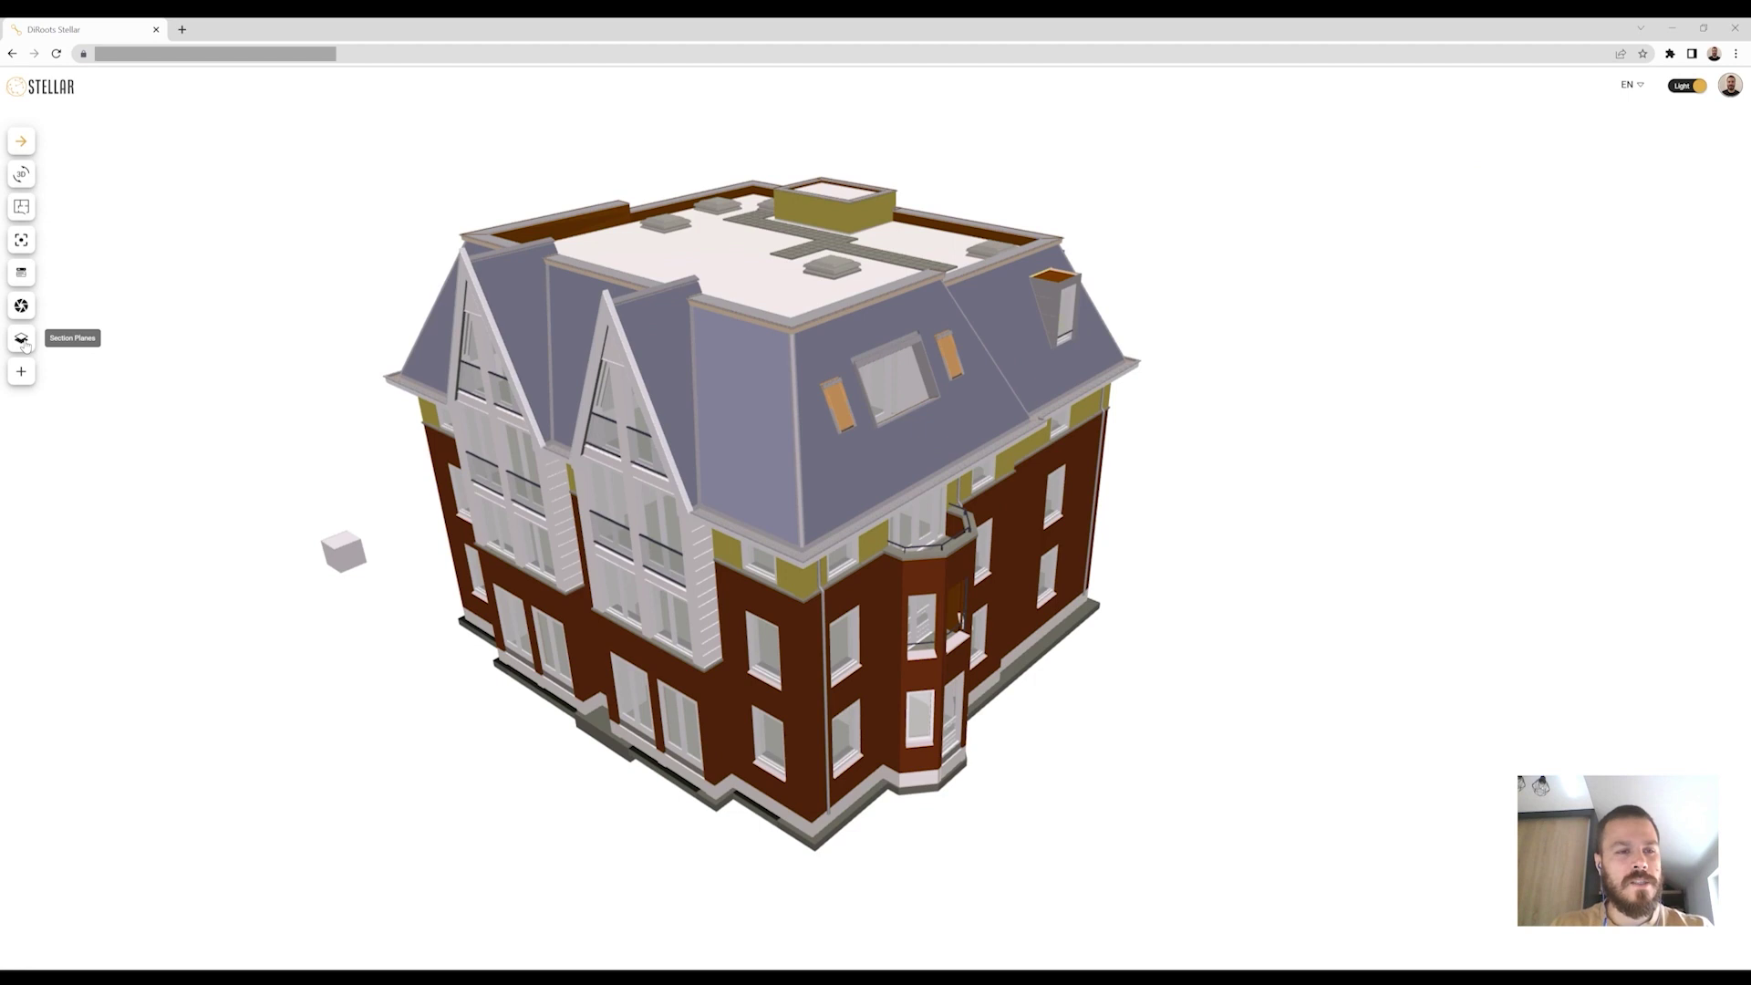
Create a section plane from the flat roof face and push it down to expose the top floor.
left_click(26, 343)
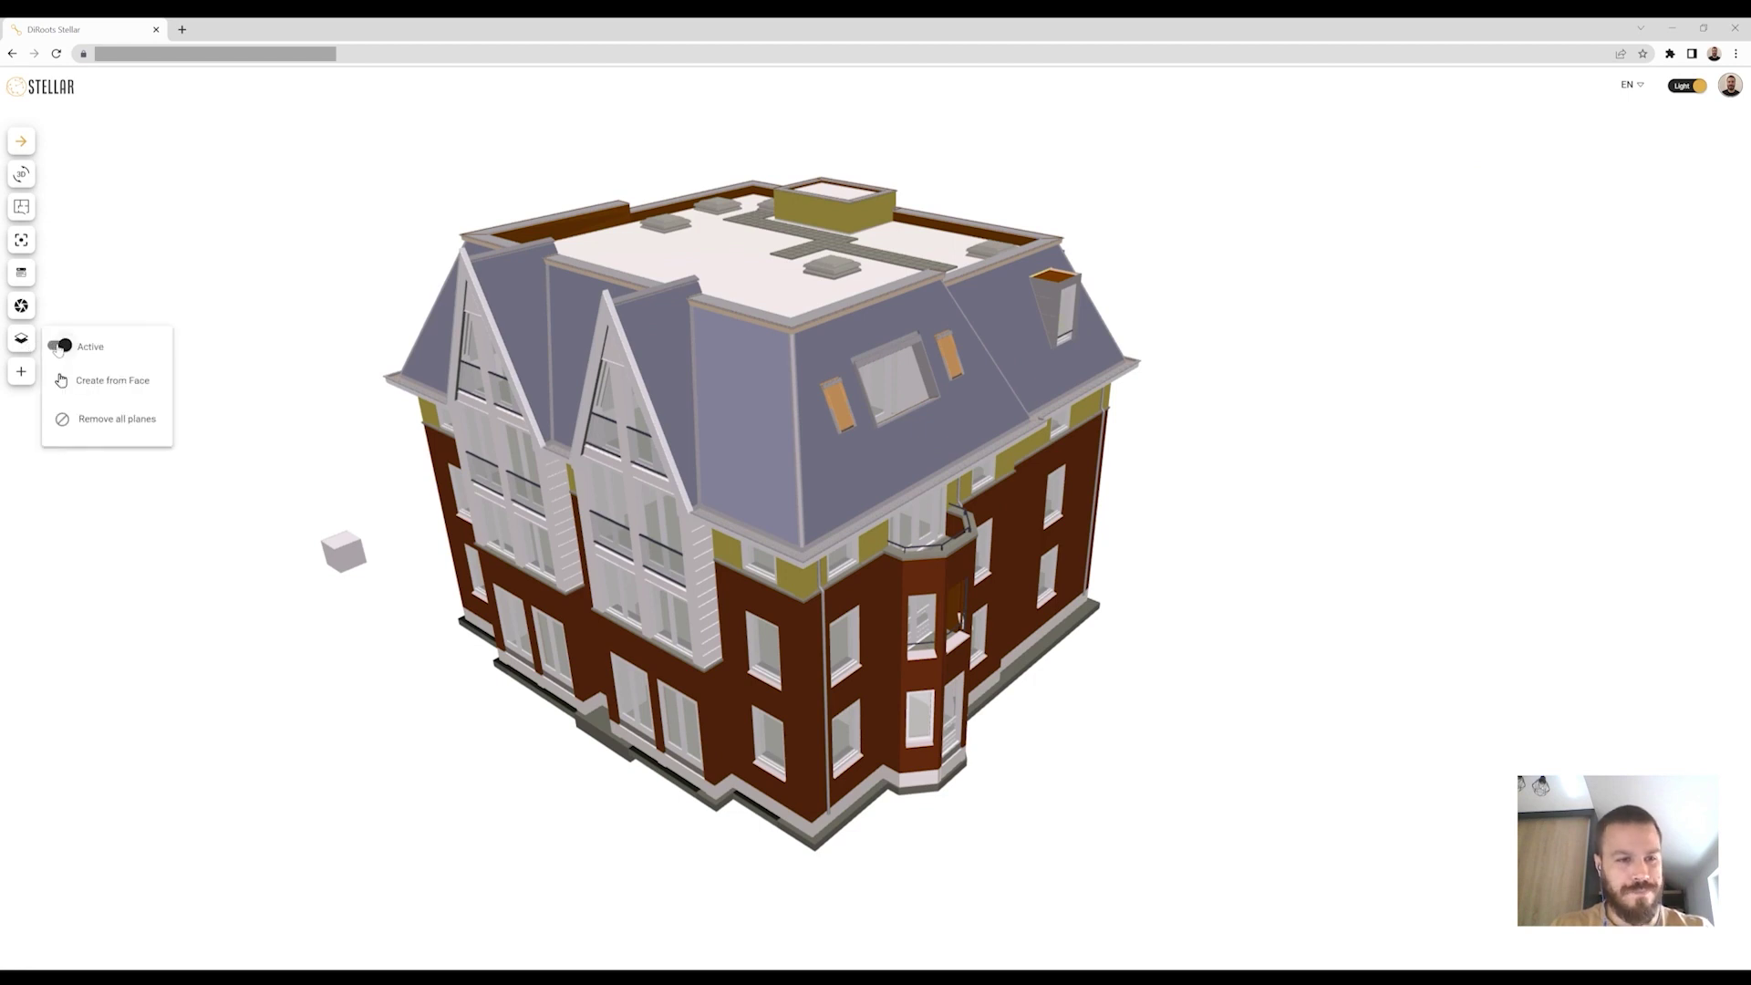
left_click(110, 383)
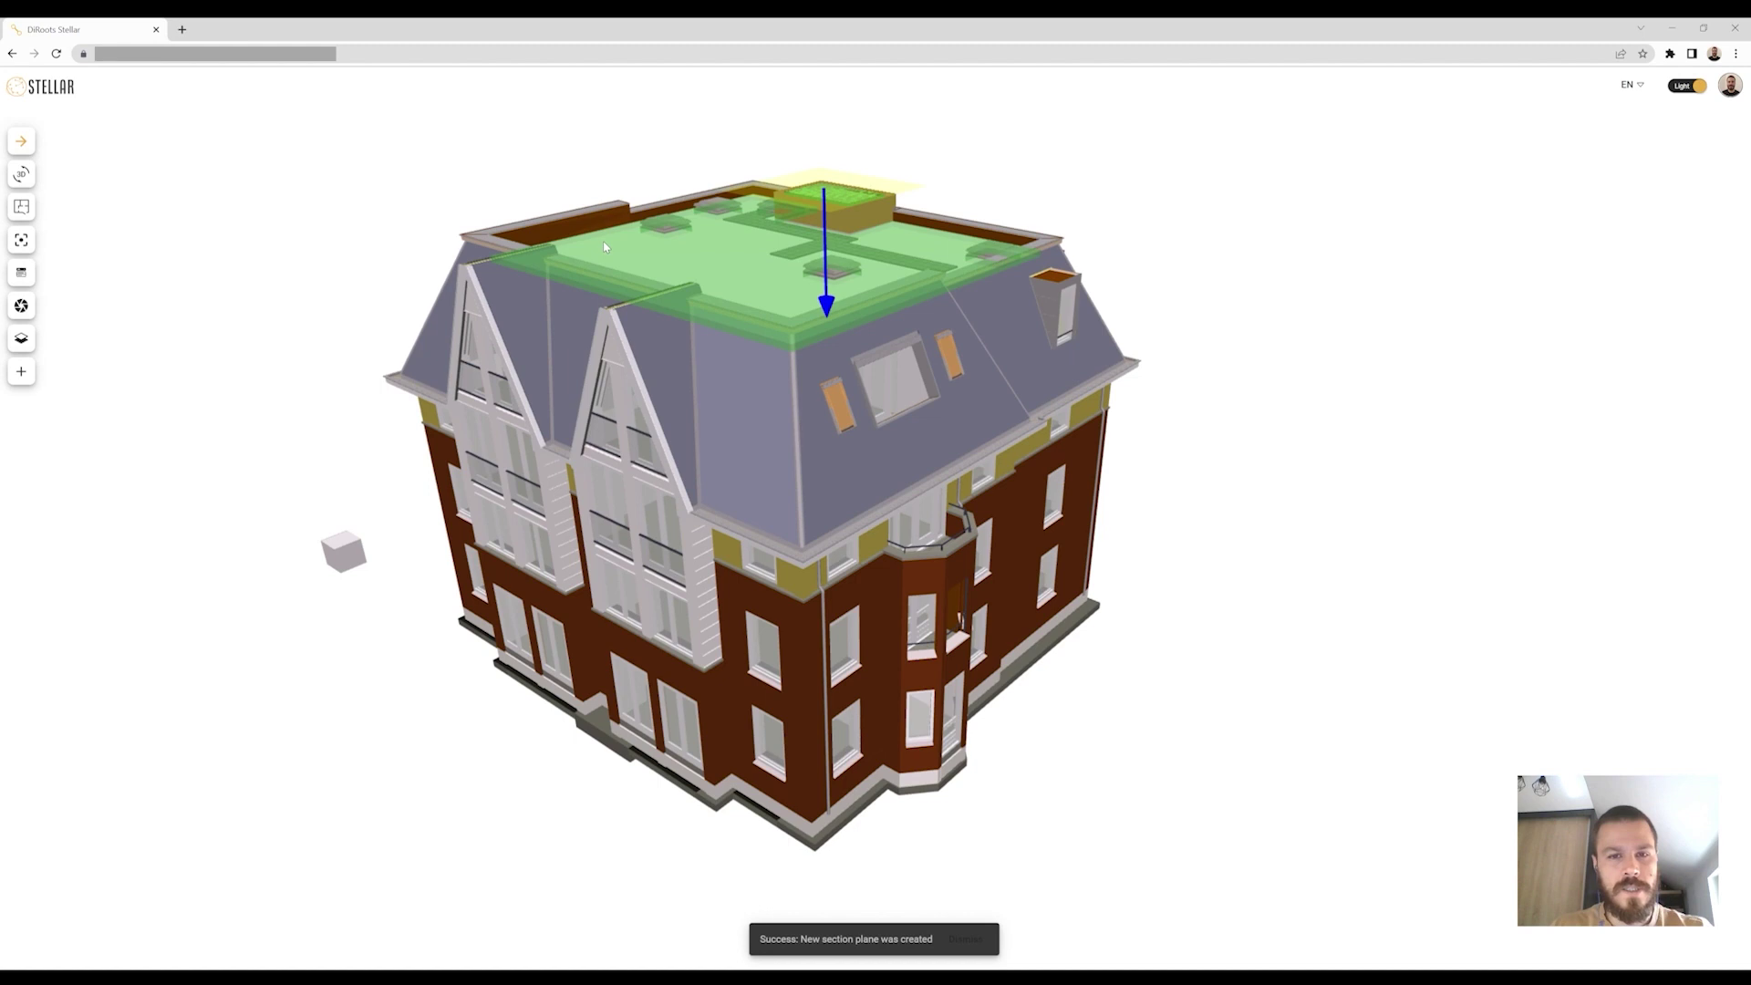
left_click(828, 263)
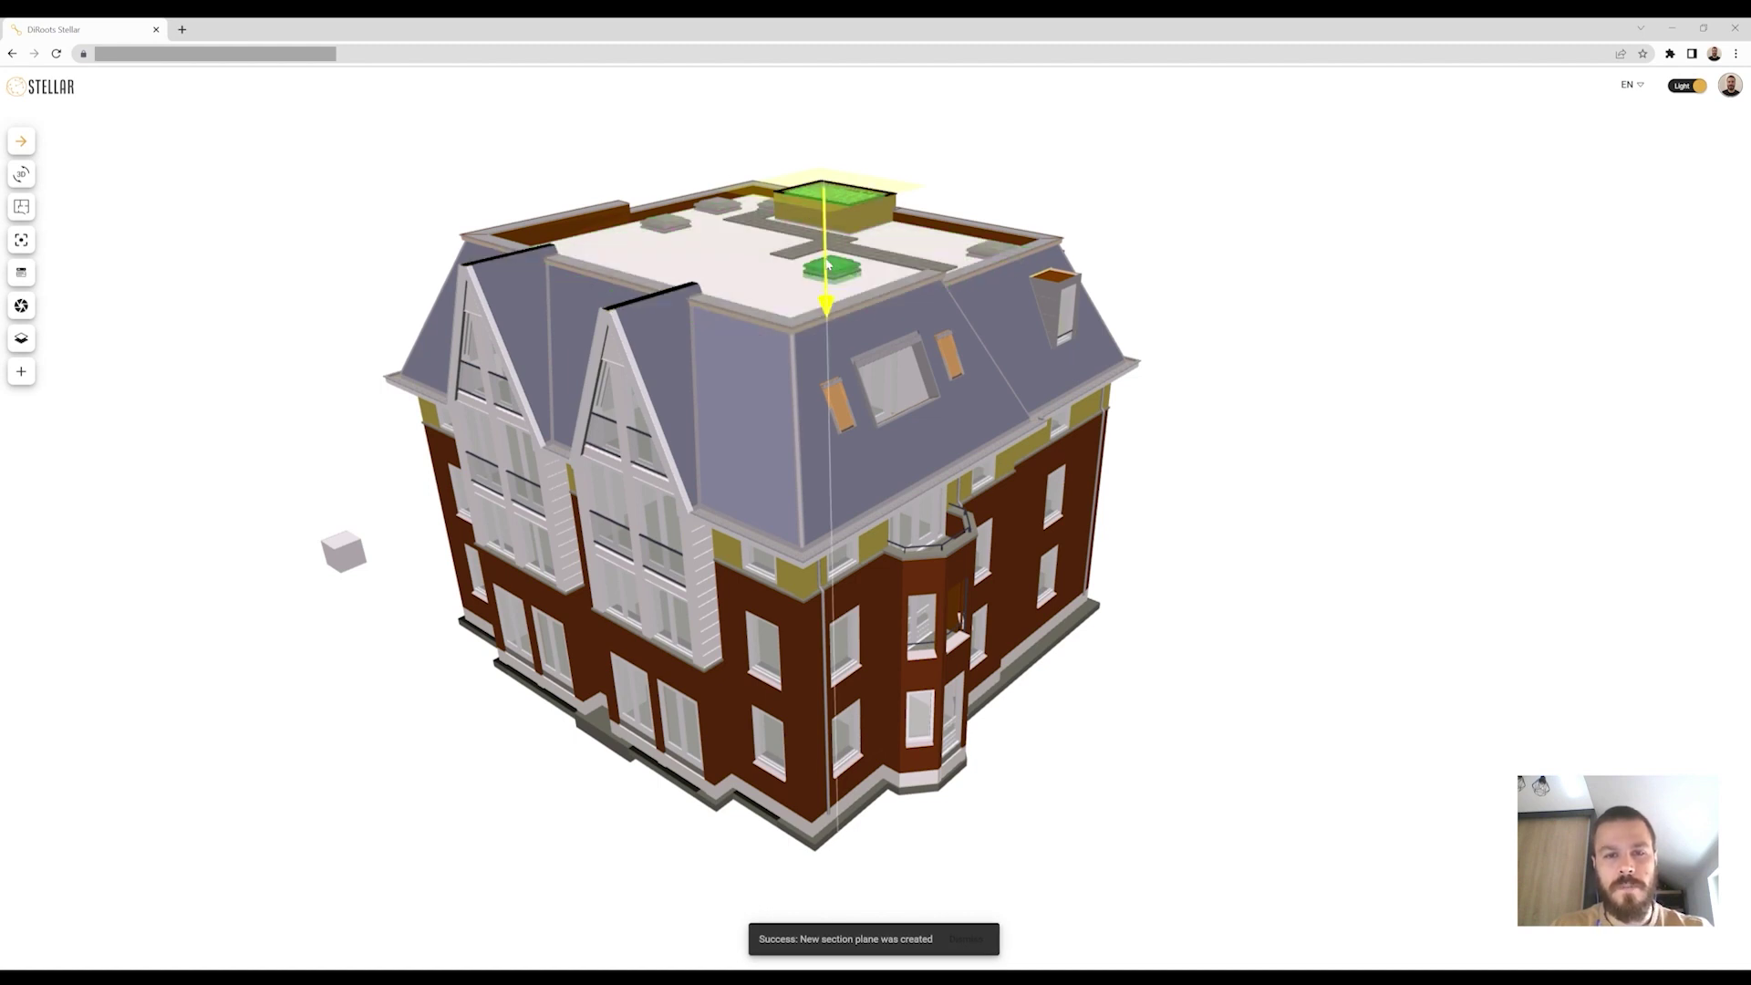
left_click_drag(827, 263, 839, 327)
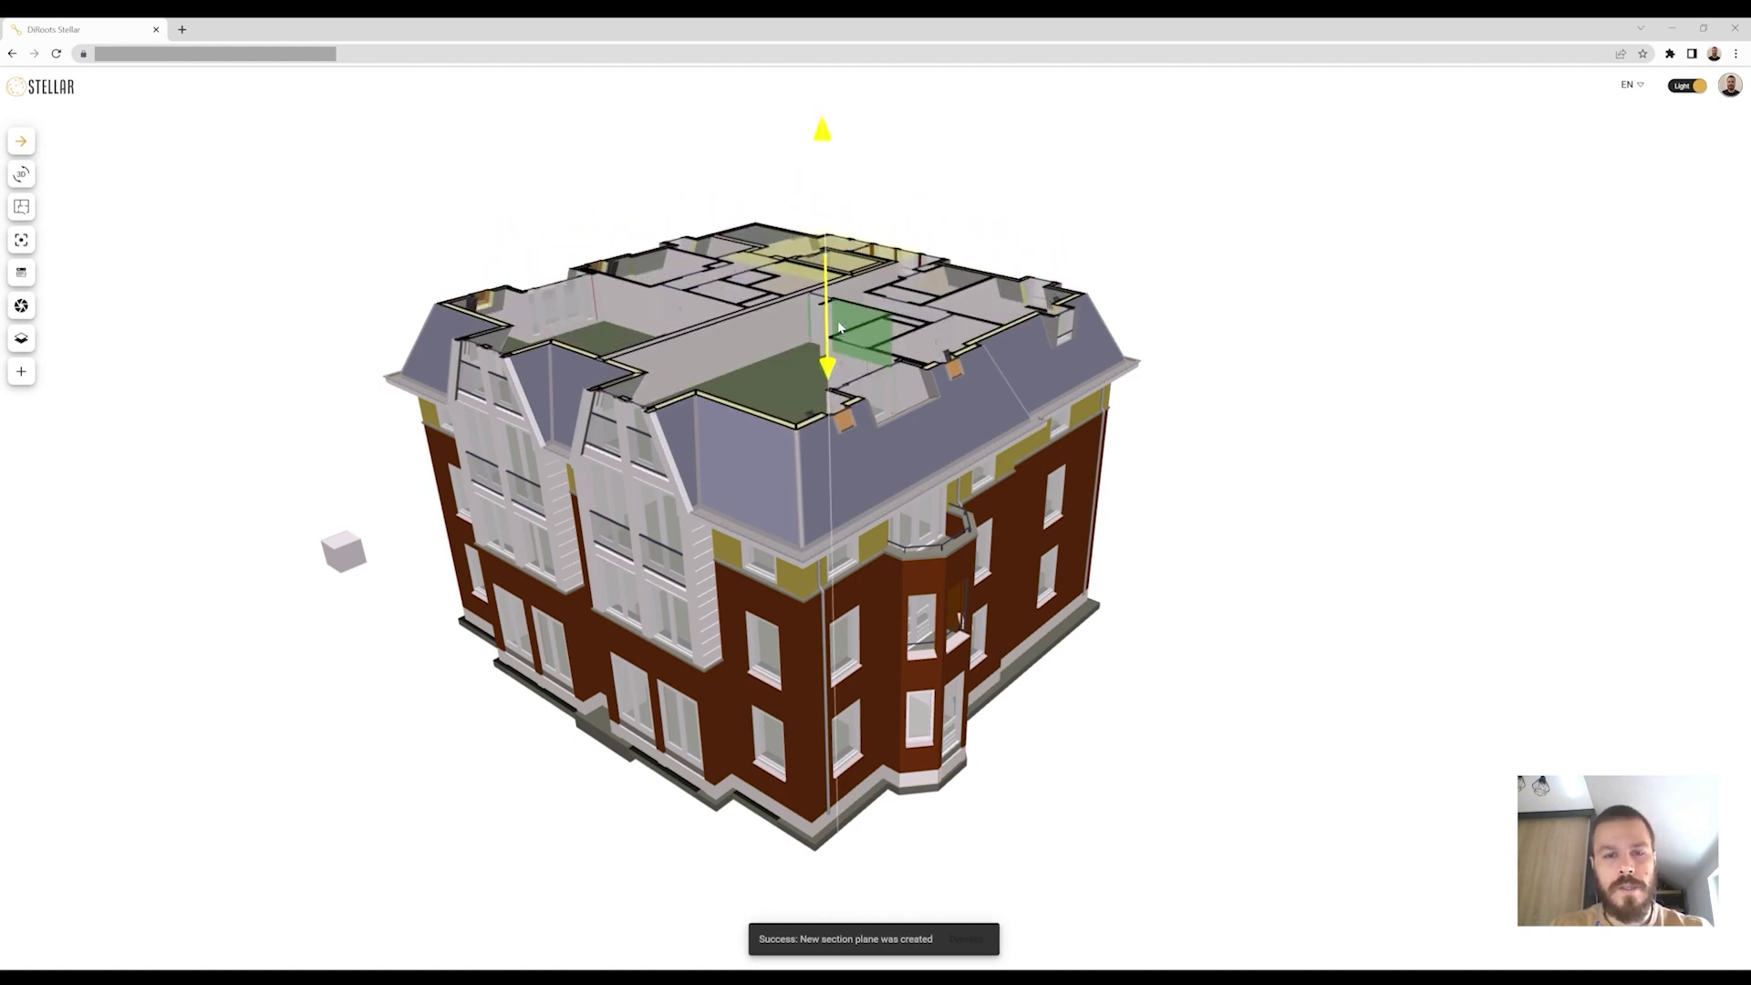
left_click_drag(1105, 165, 1105, 193)
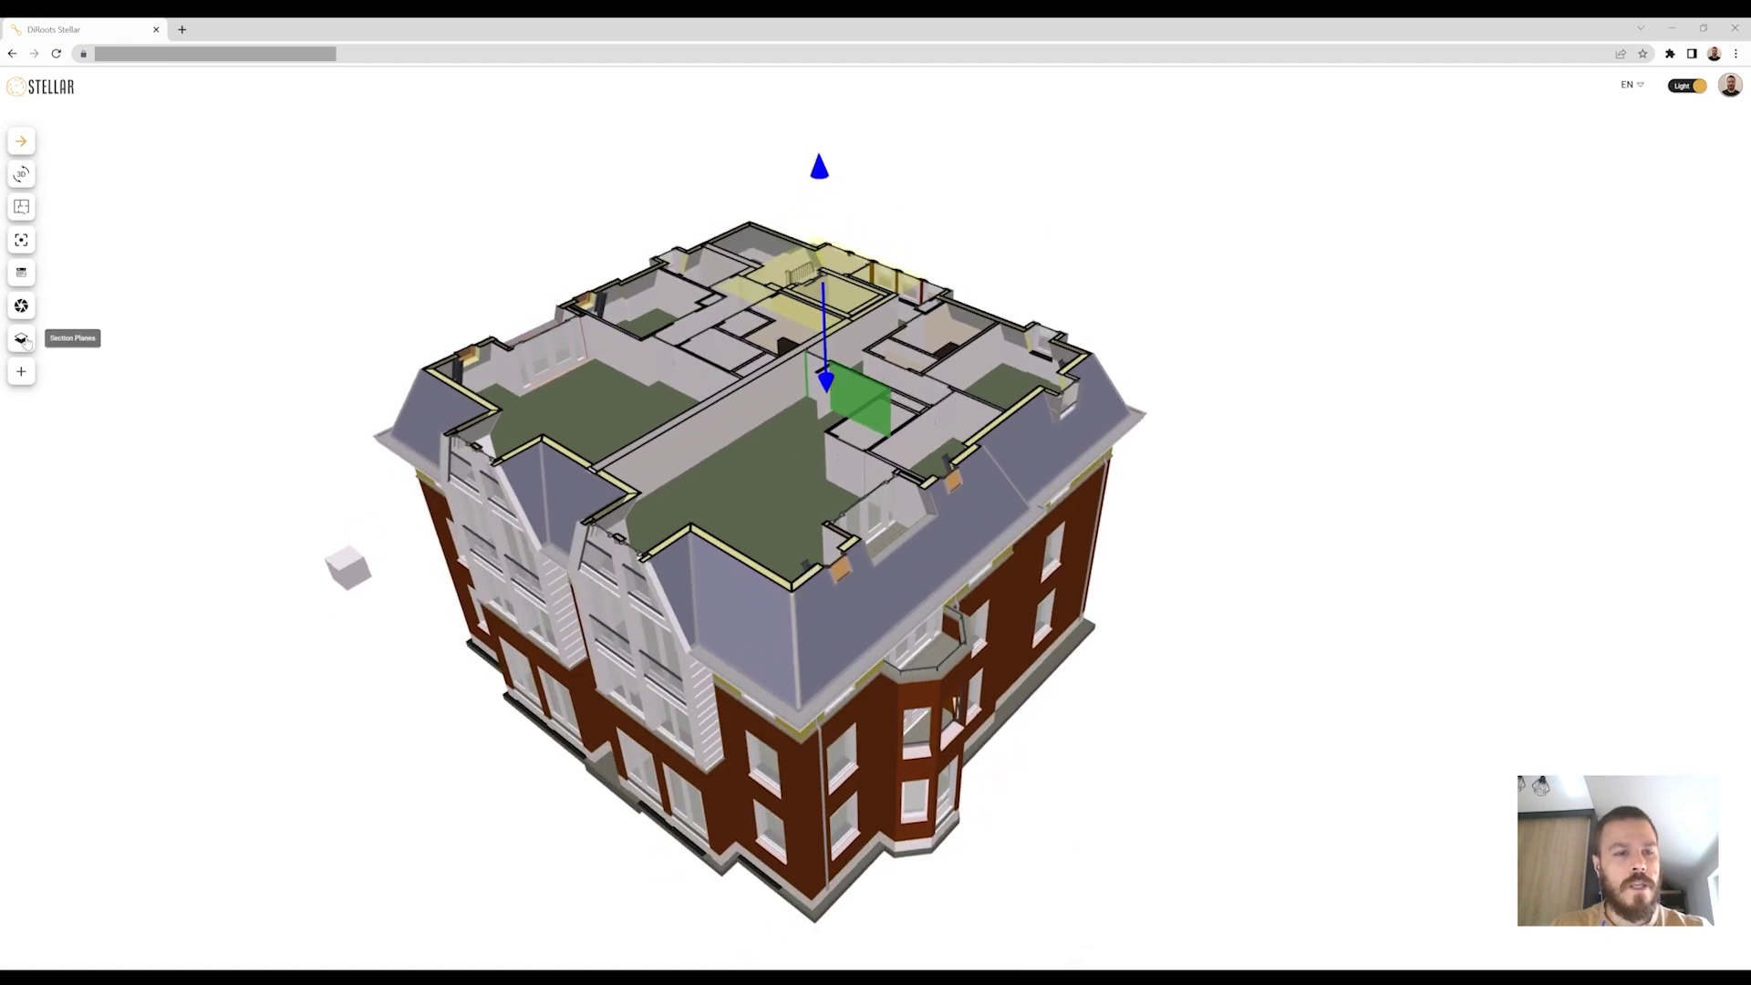
Add a second section plane on the right facade, moved inward to expose the floors.
left_click(21, 340)
left_click(100, 390)
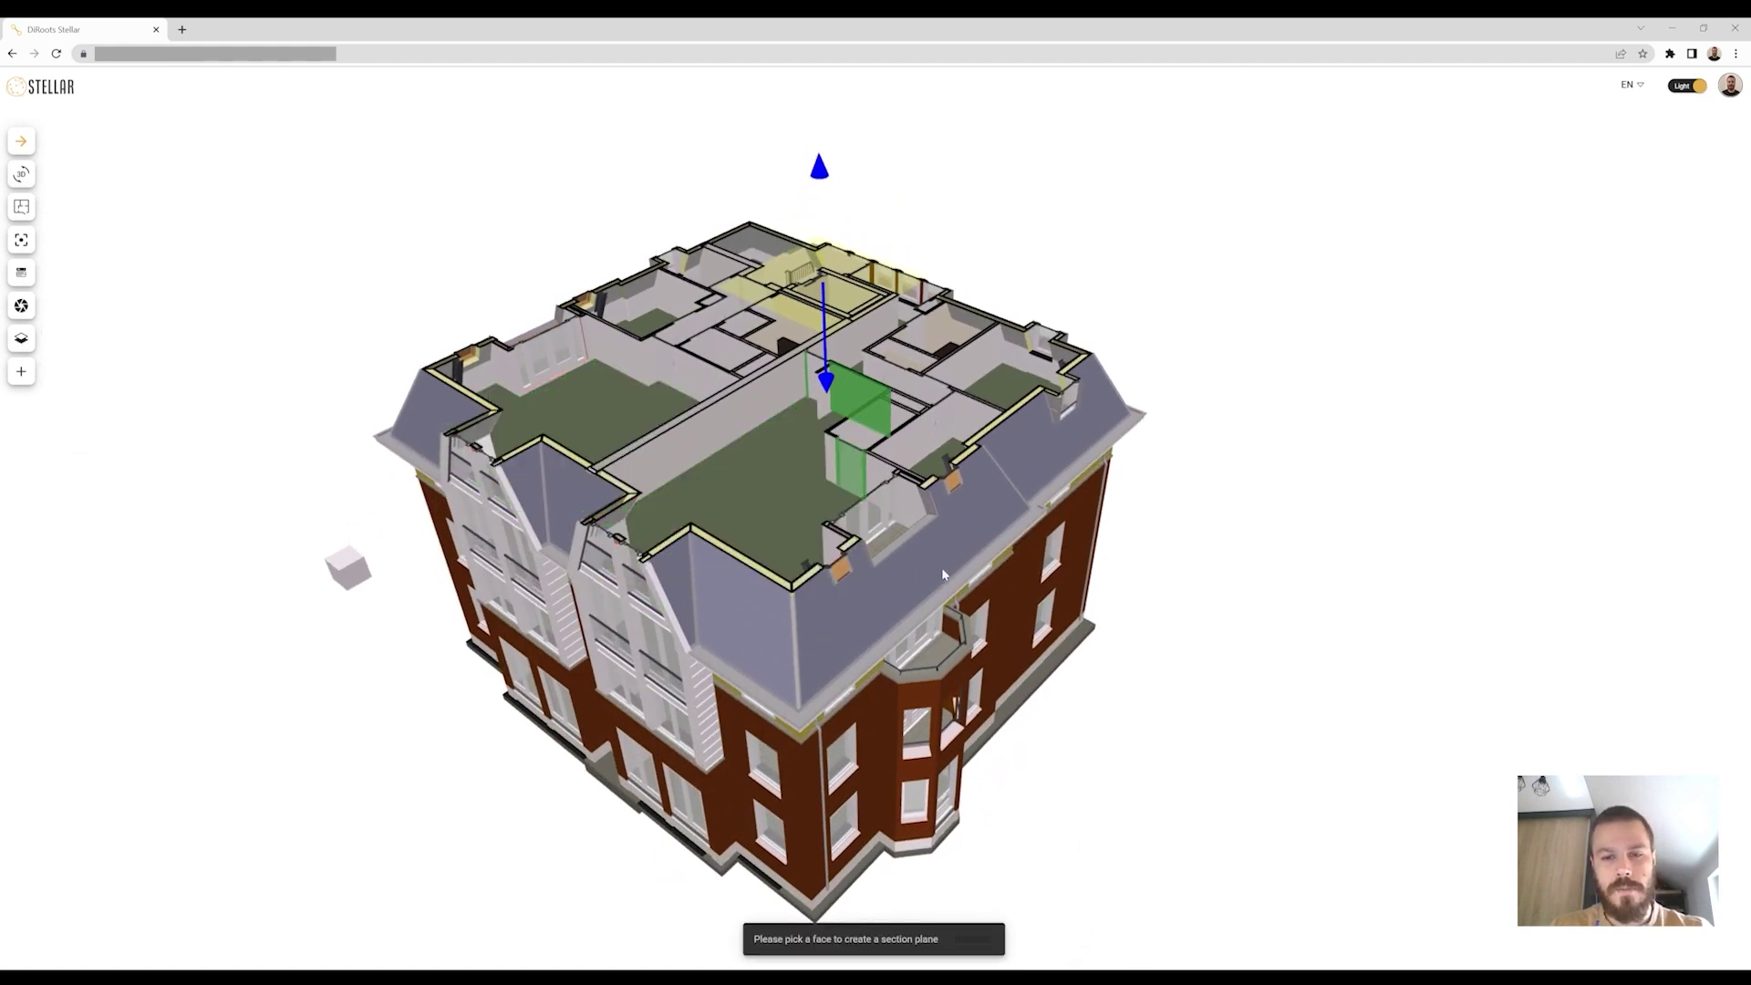
left_click(1148, 579)
left_click_drag(1109, 662, 1064, 637)
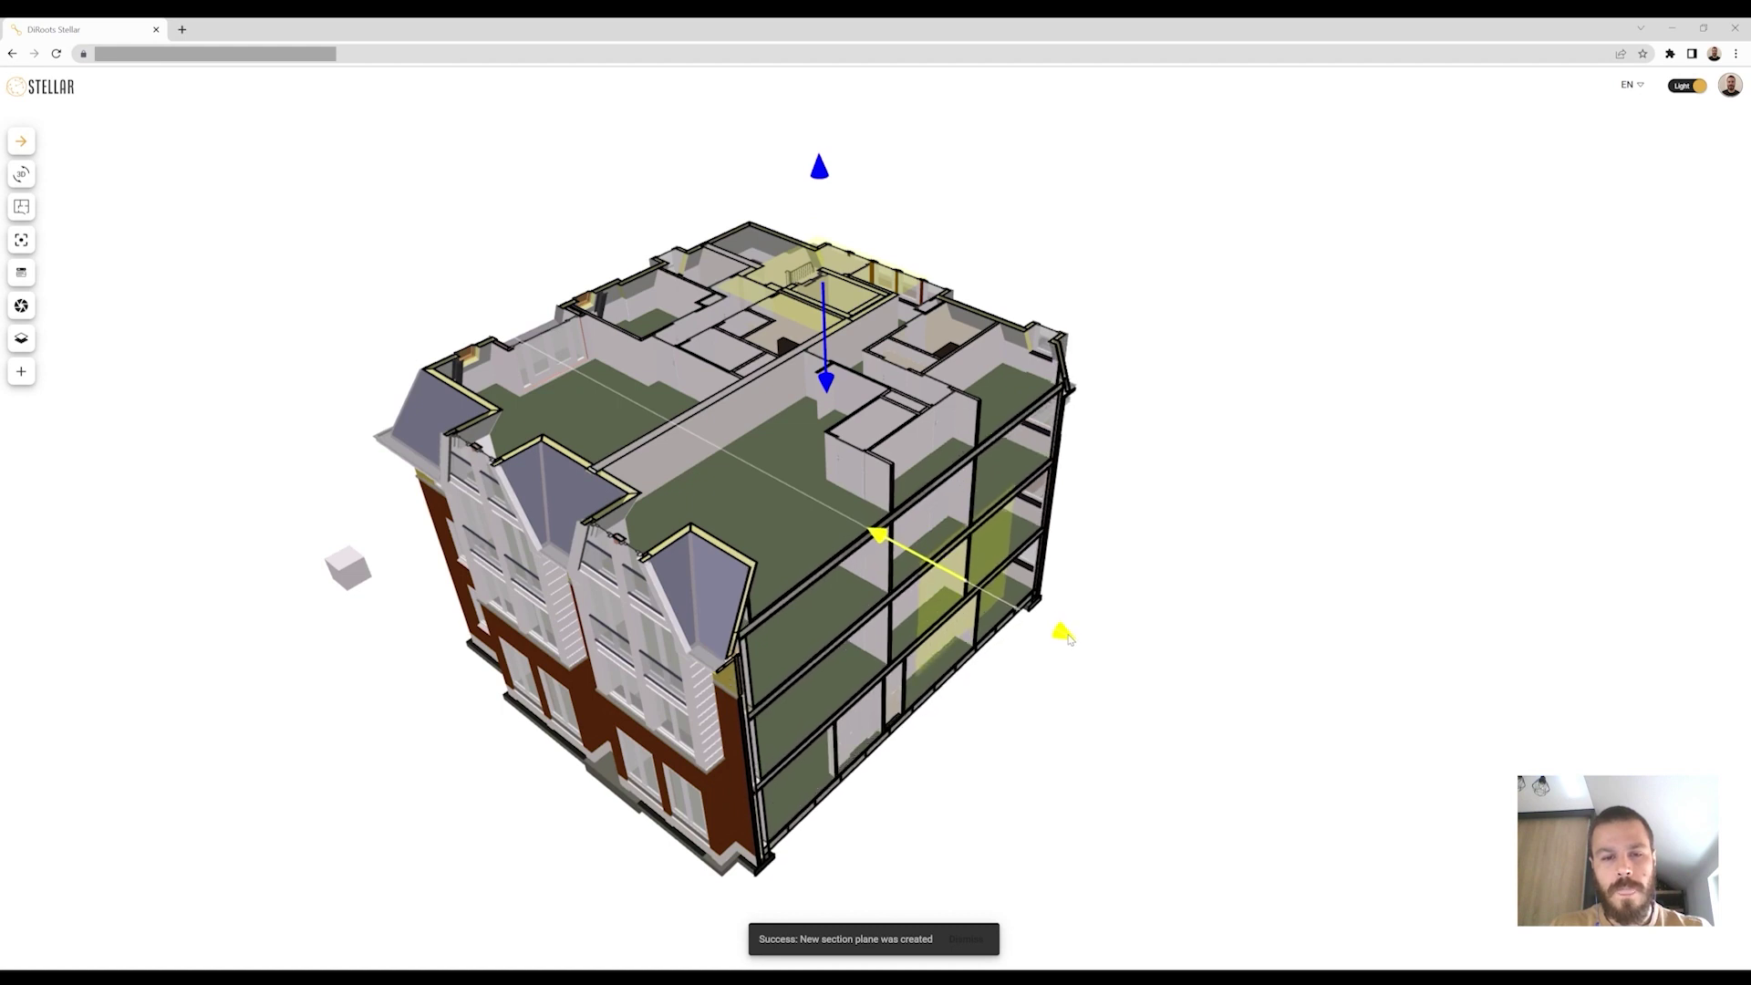
left_click_drag(1064, 637, 1069, 635)
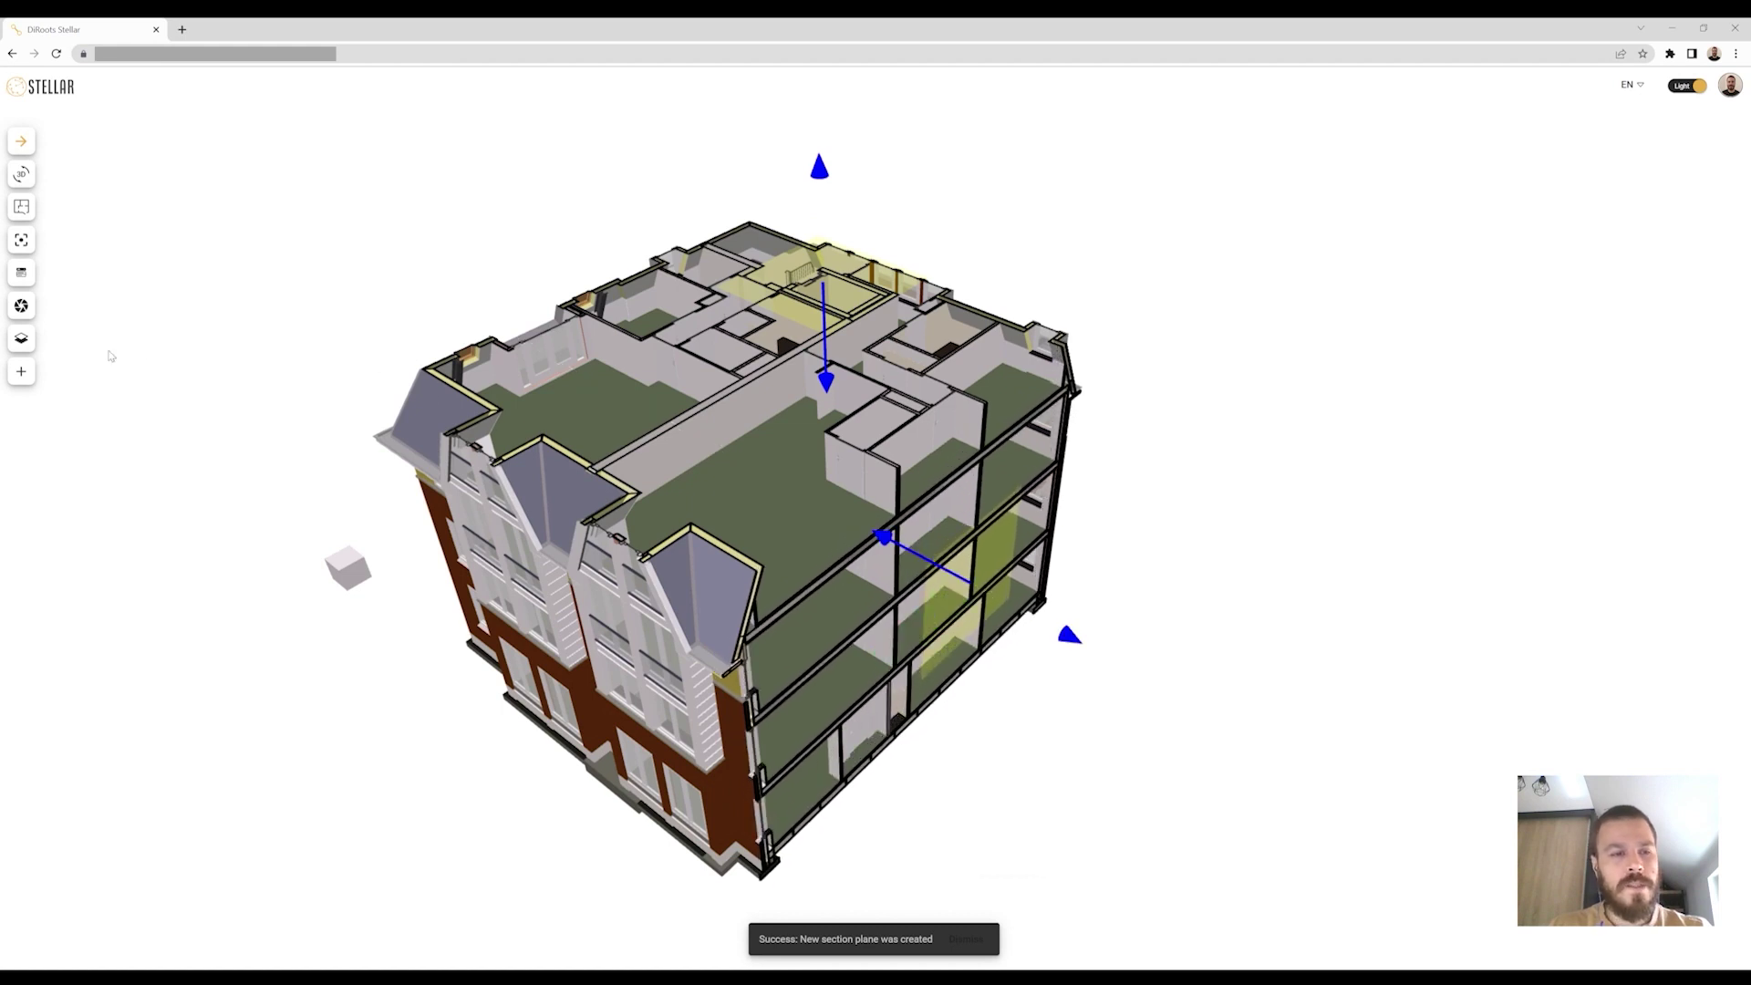
Add a third section plane on the dormer face and shift it through the upper floor slab.
left_click(23, 340)
left_click(122, 384)
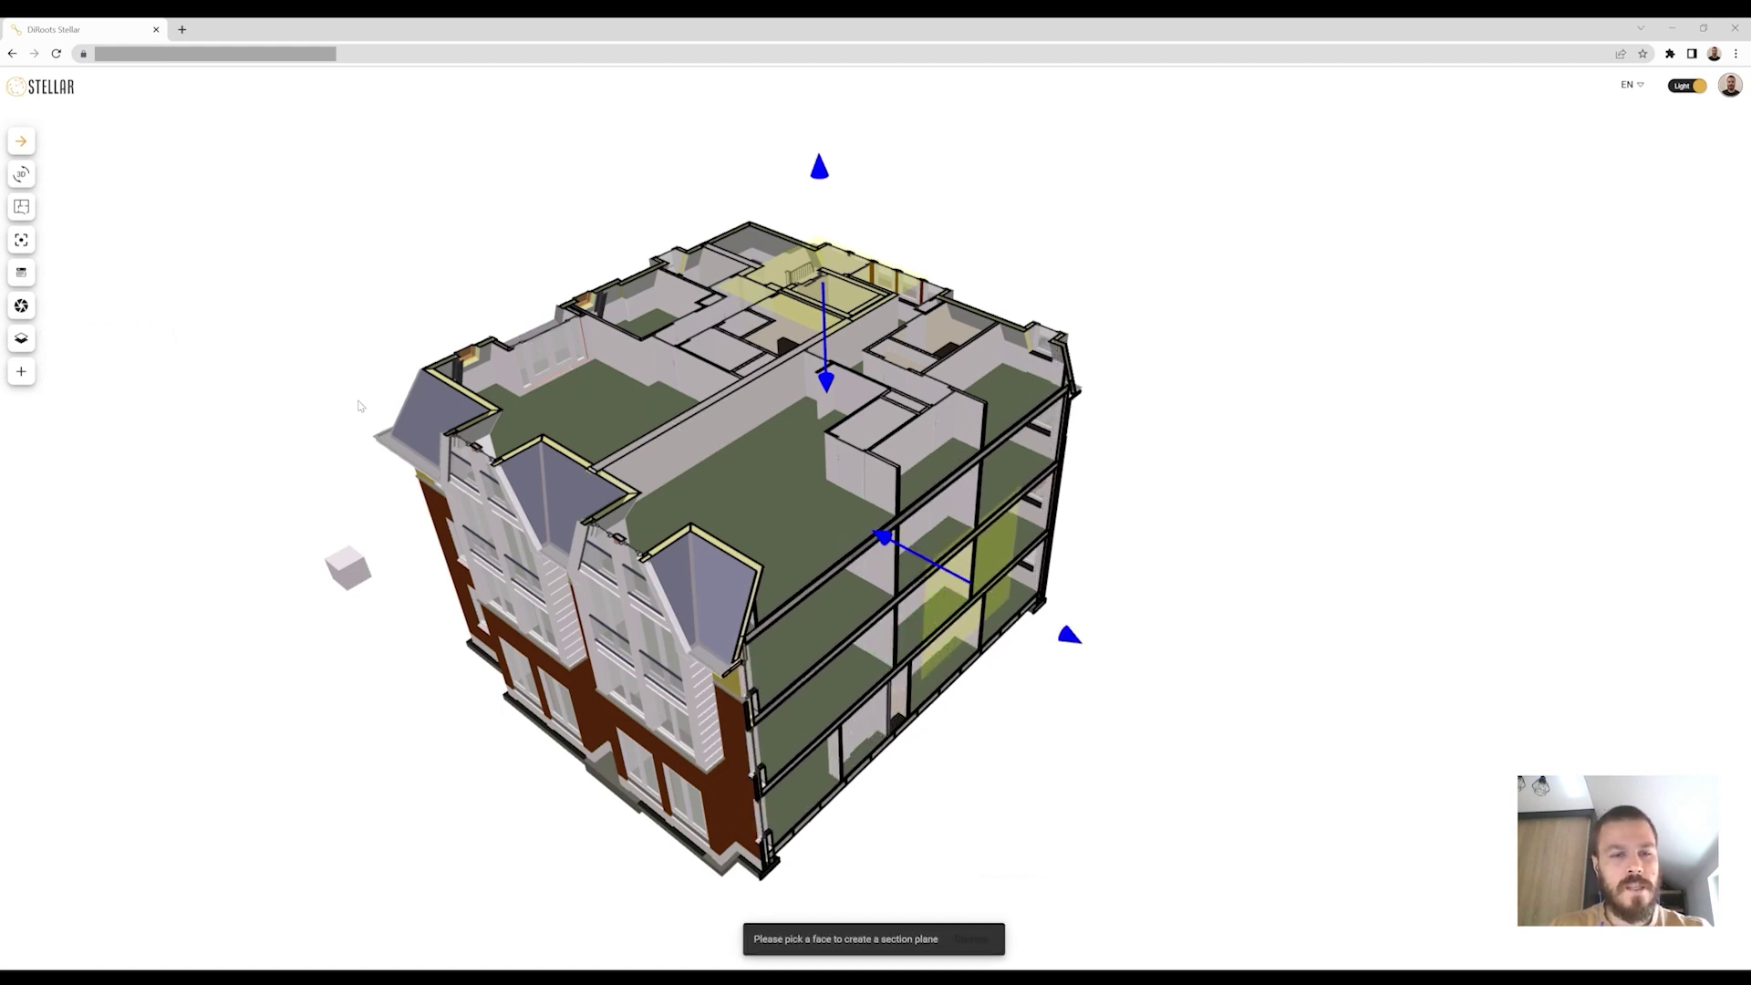
left_click(558, 498)
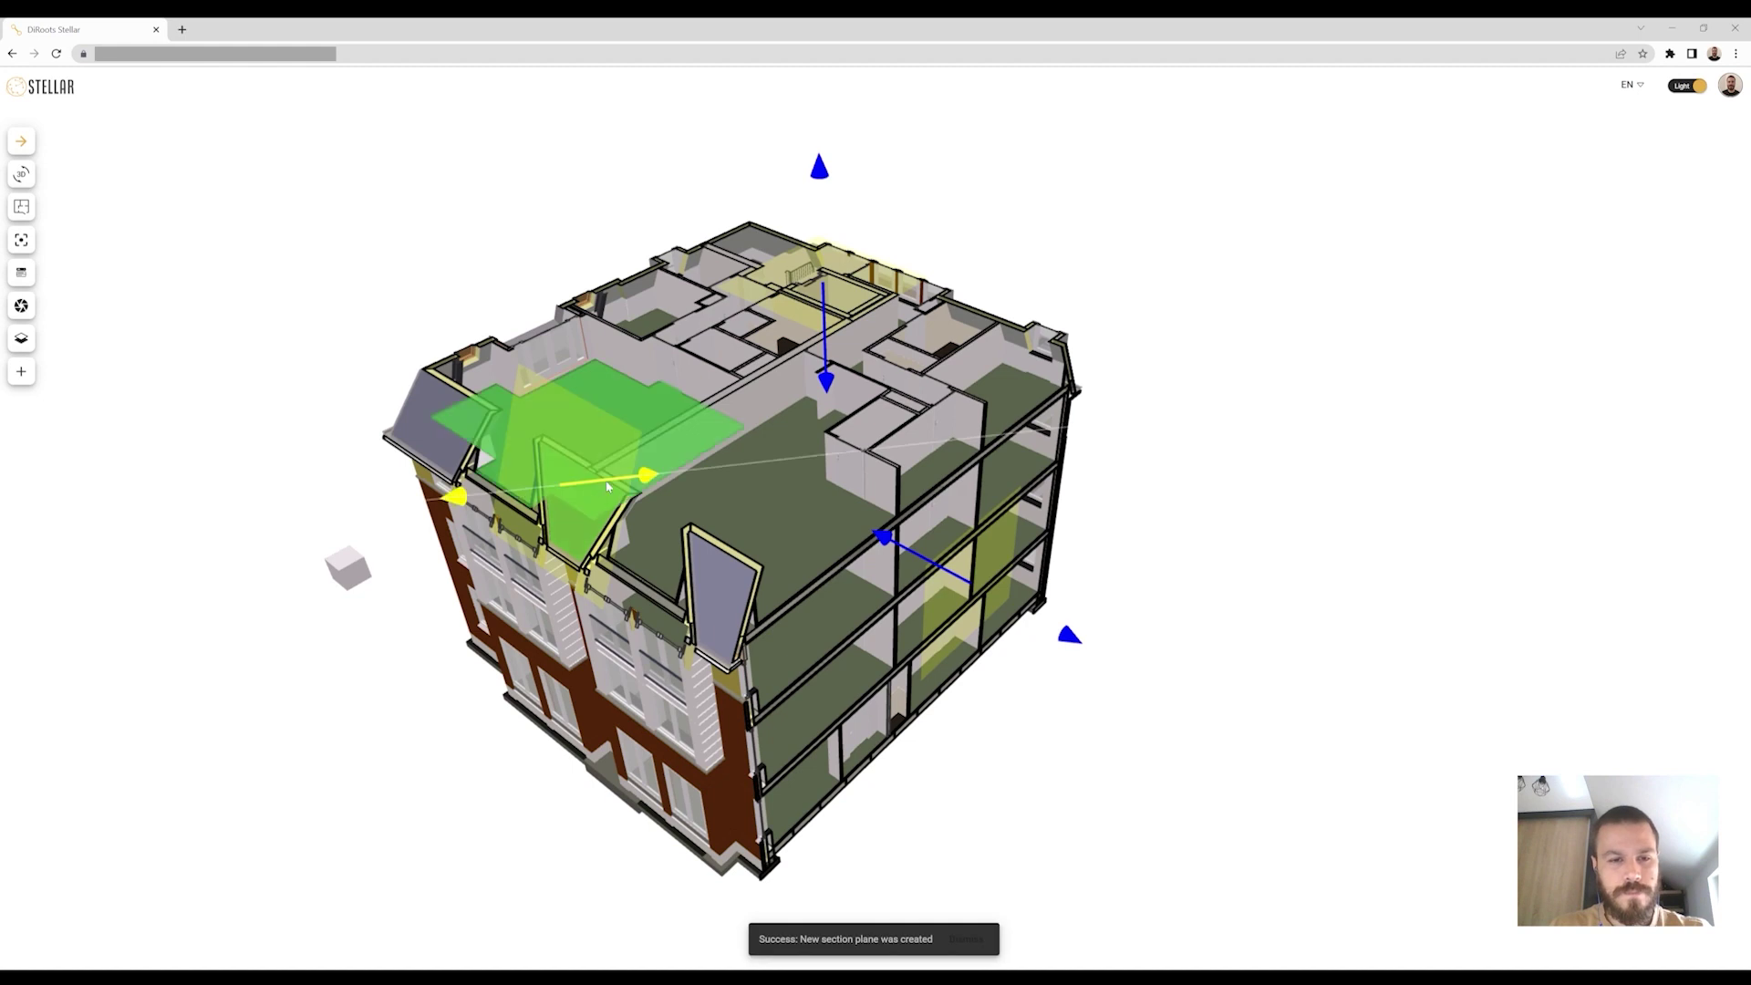
left_click_drag(656, 479, 712, 482)
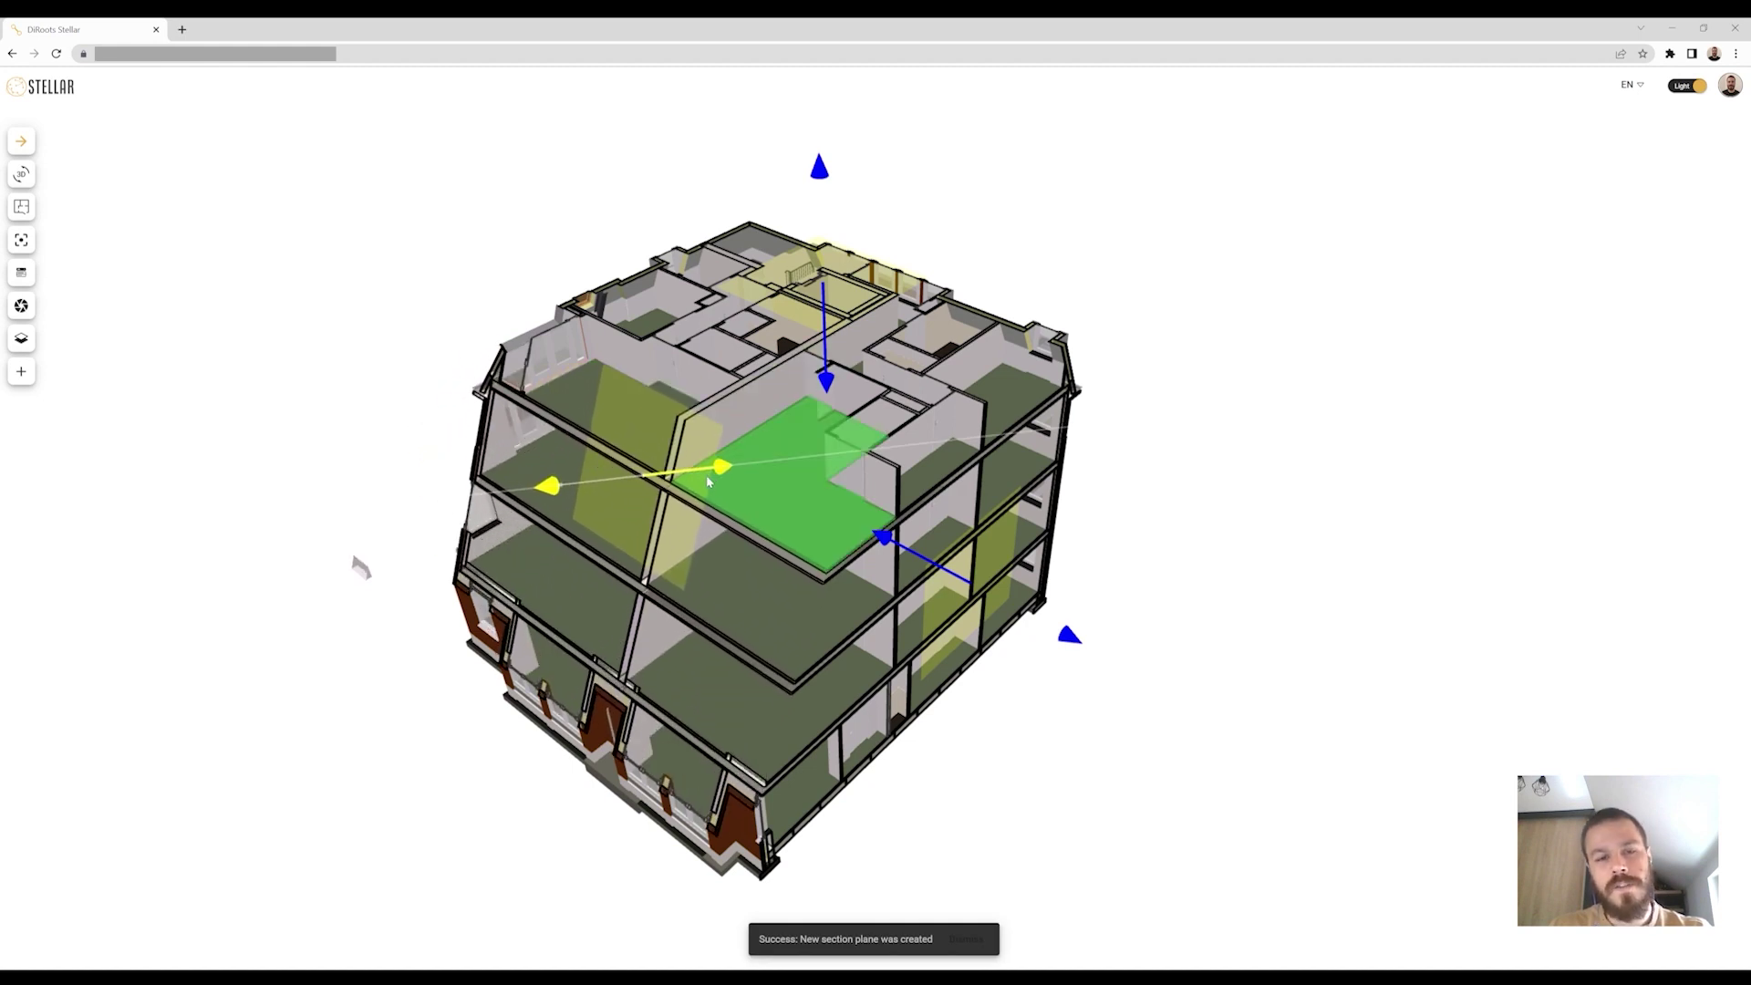
left_click_drag(709, 482, 703, 478)
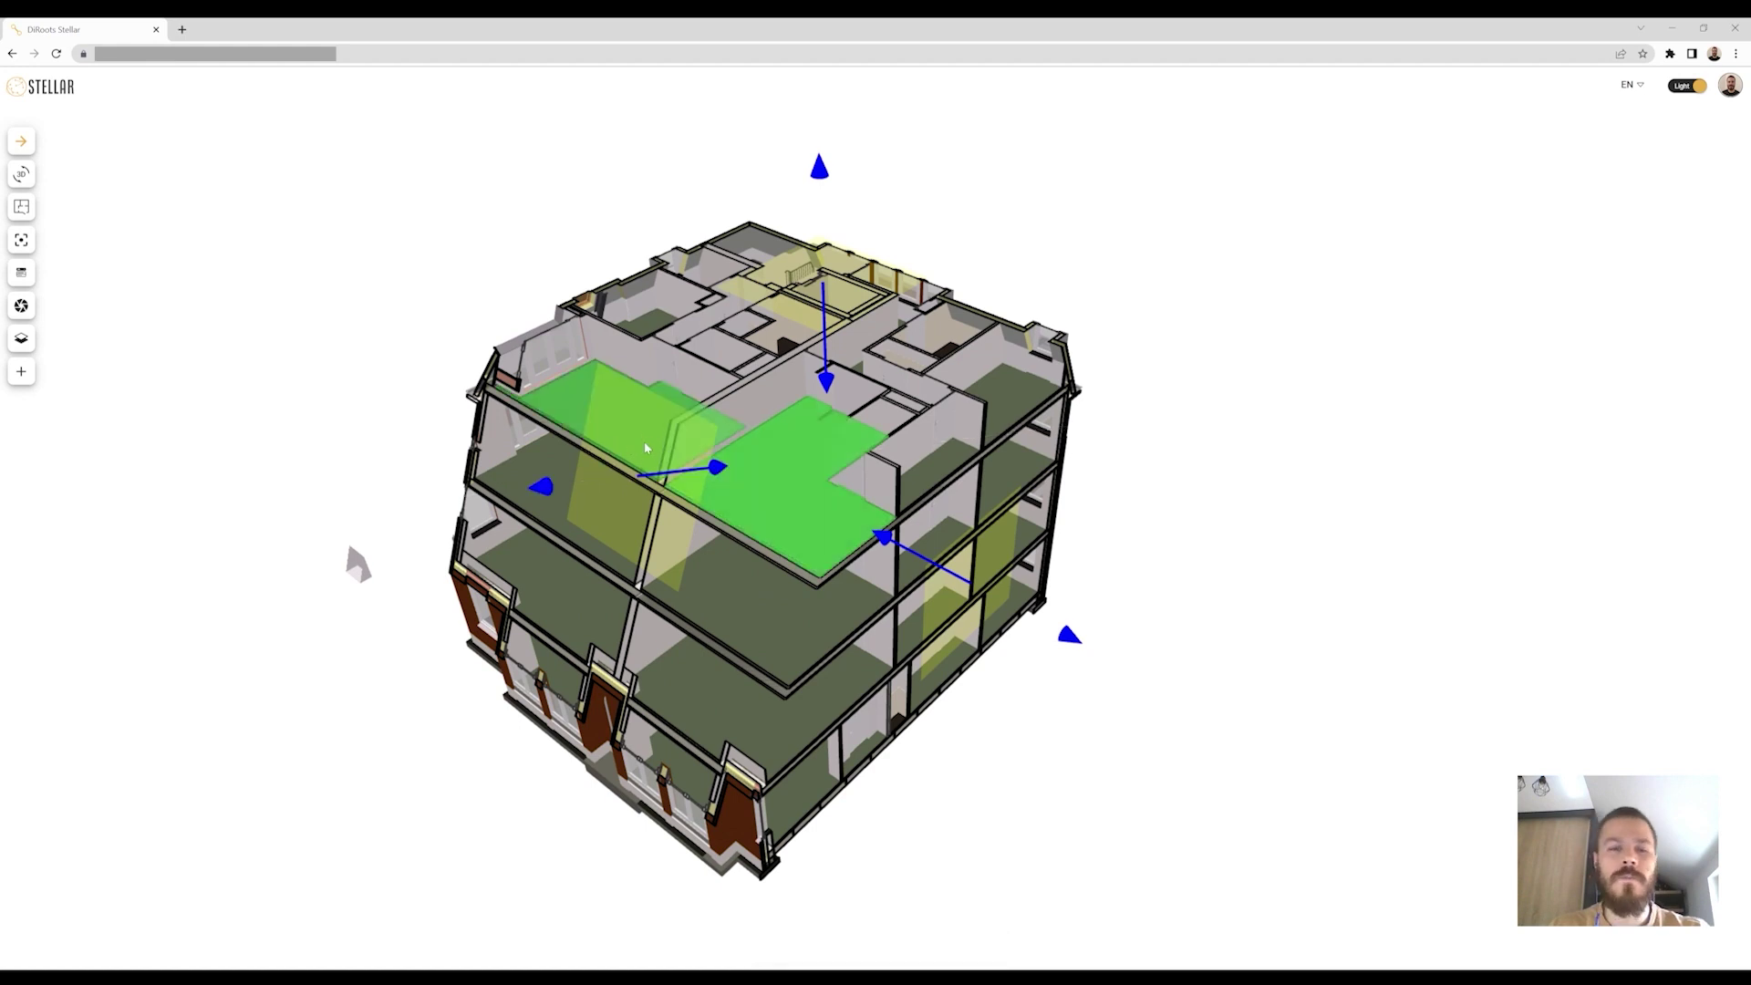
left_click_drag(708, 473, 726, 467)
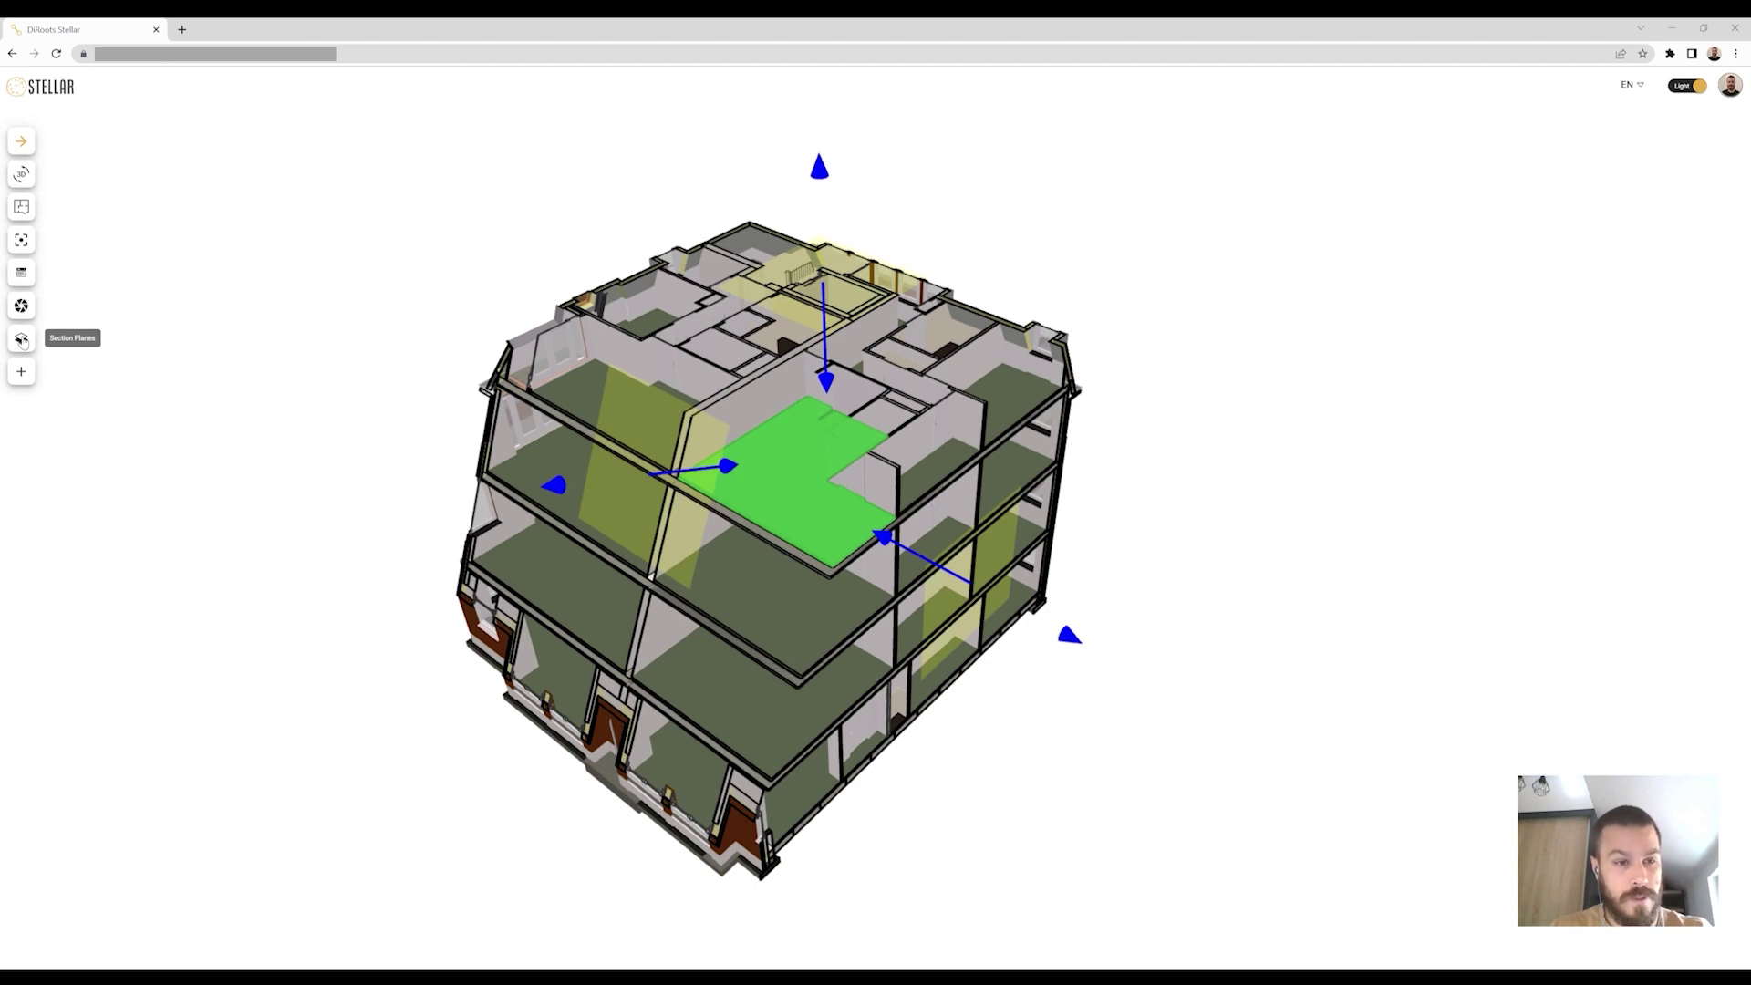
Toggle sectioning off, on and off again, then remove all section planes.
left_click(23, 341)
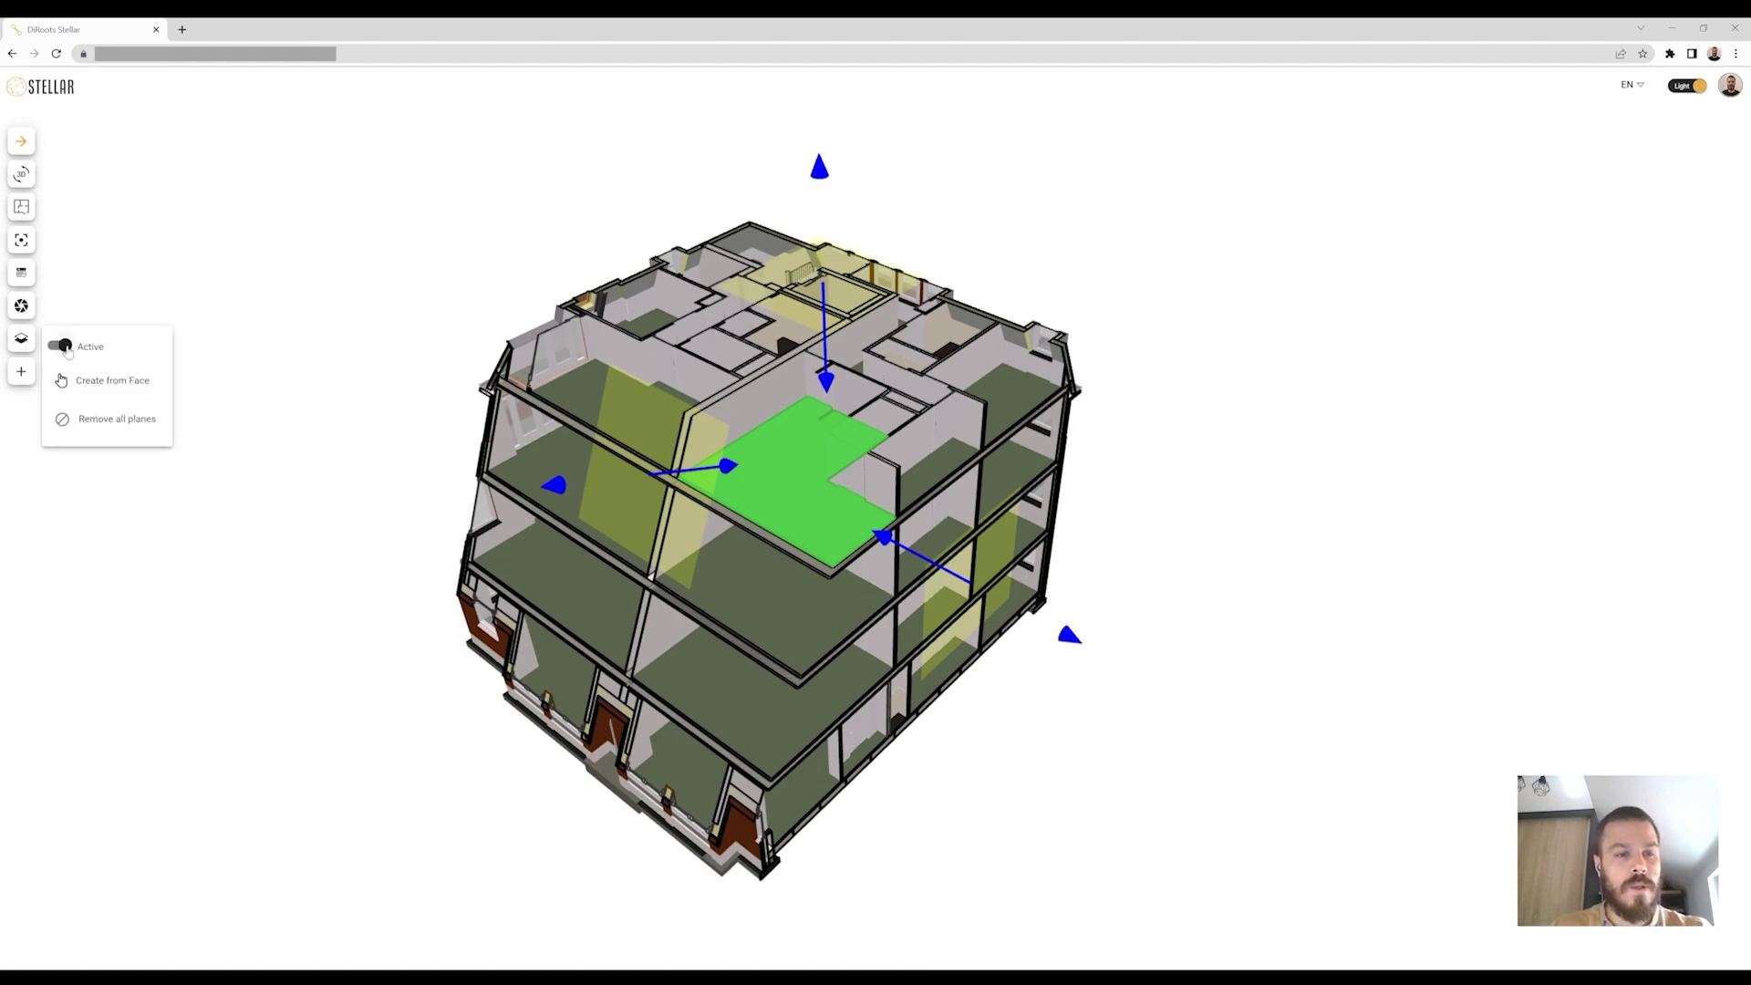
left_click(63, 347)
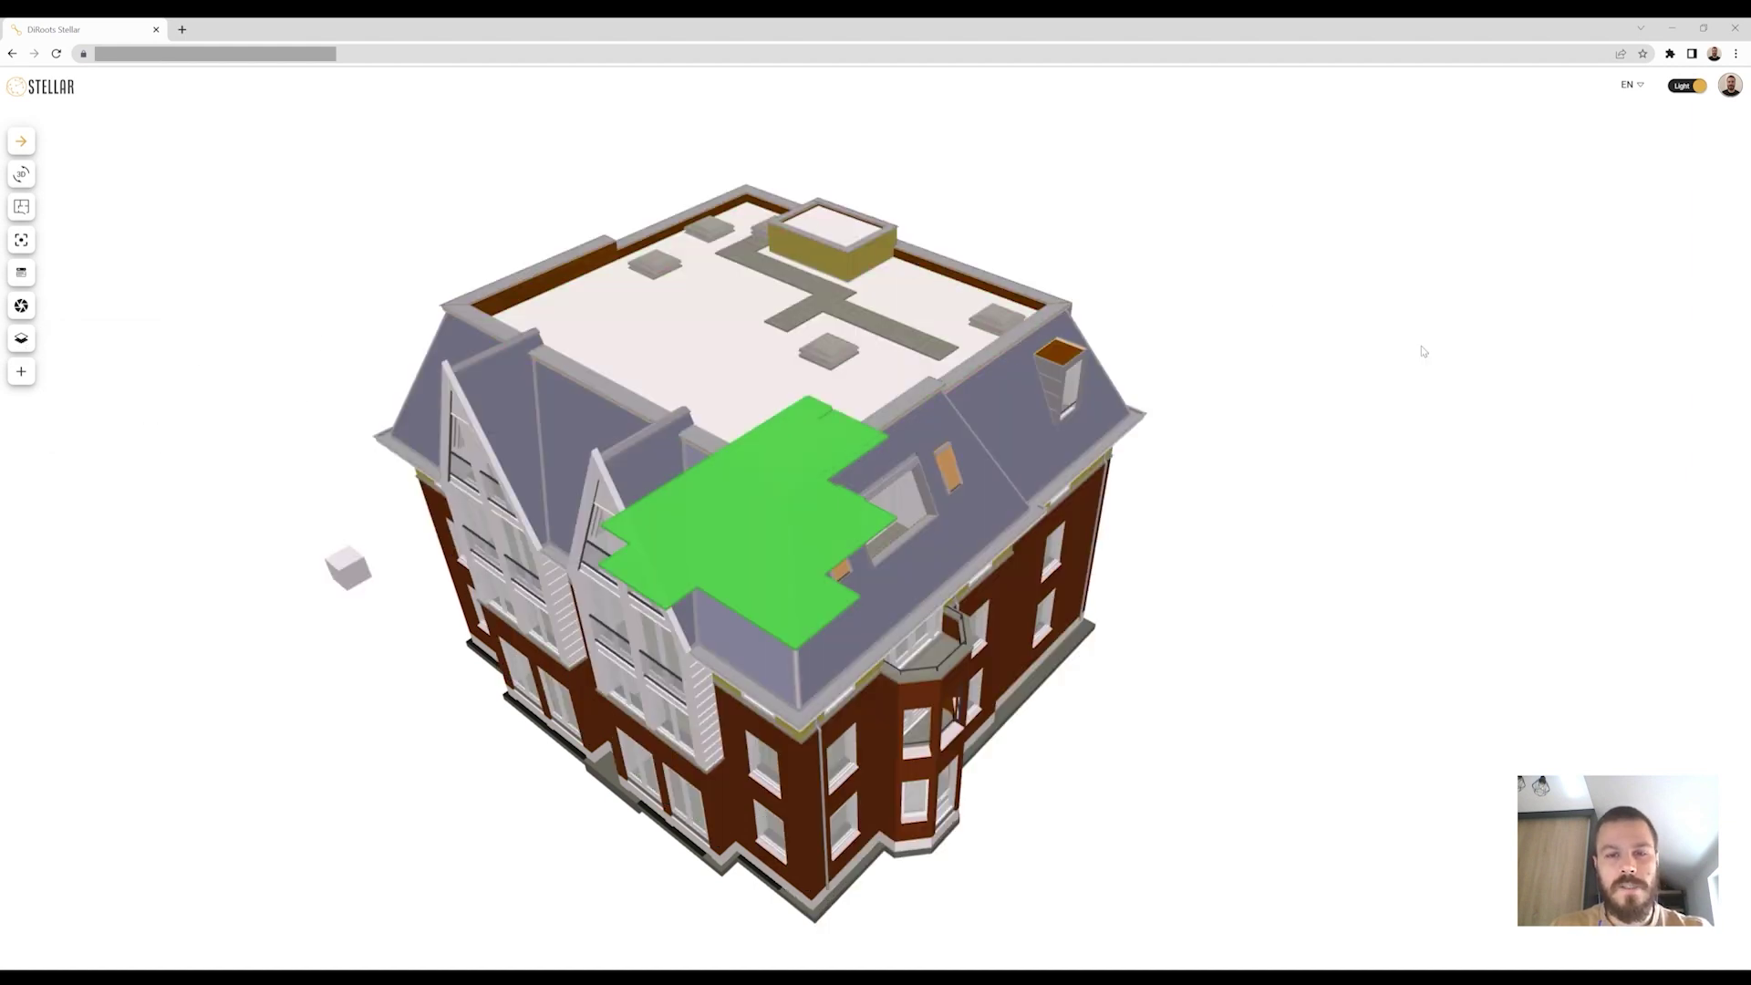
left_click_drag(1401, 362, 1368, 343)
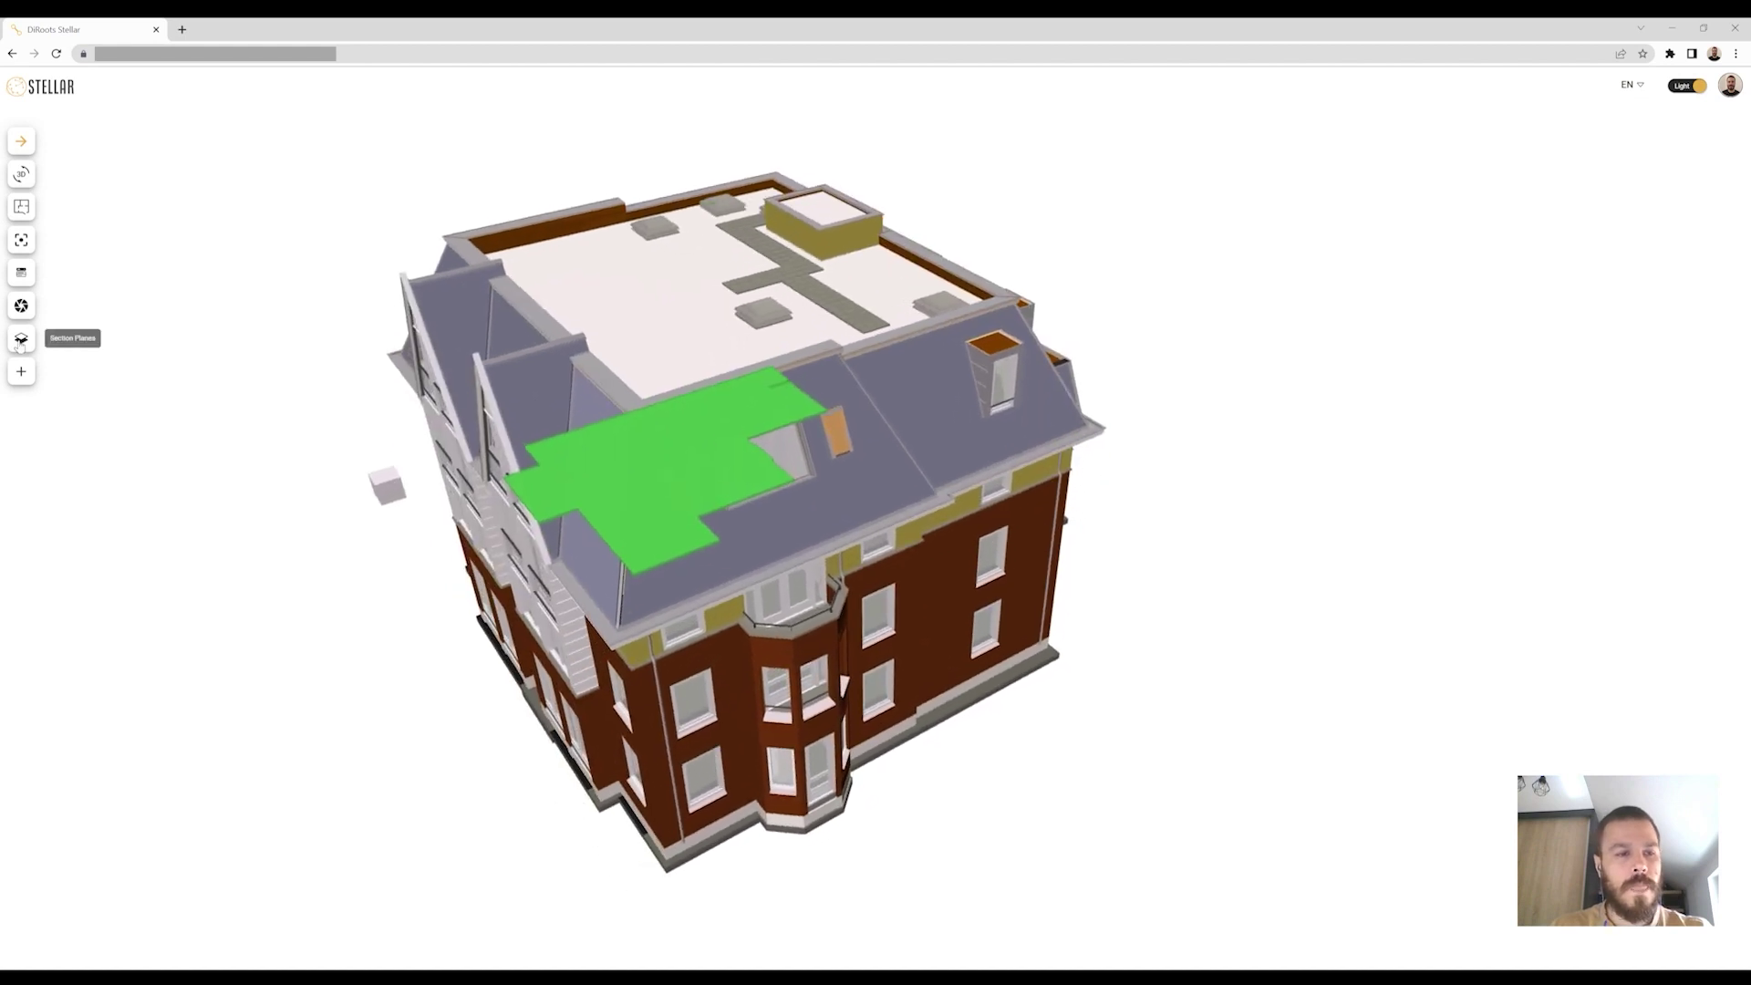
left_click(23, 341)
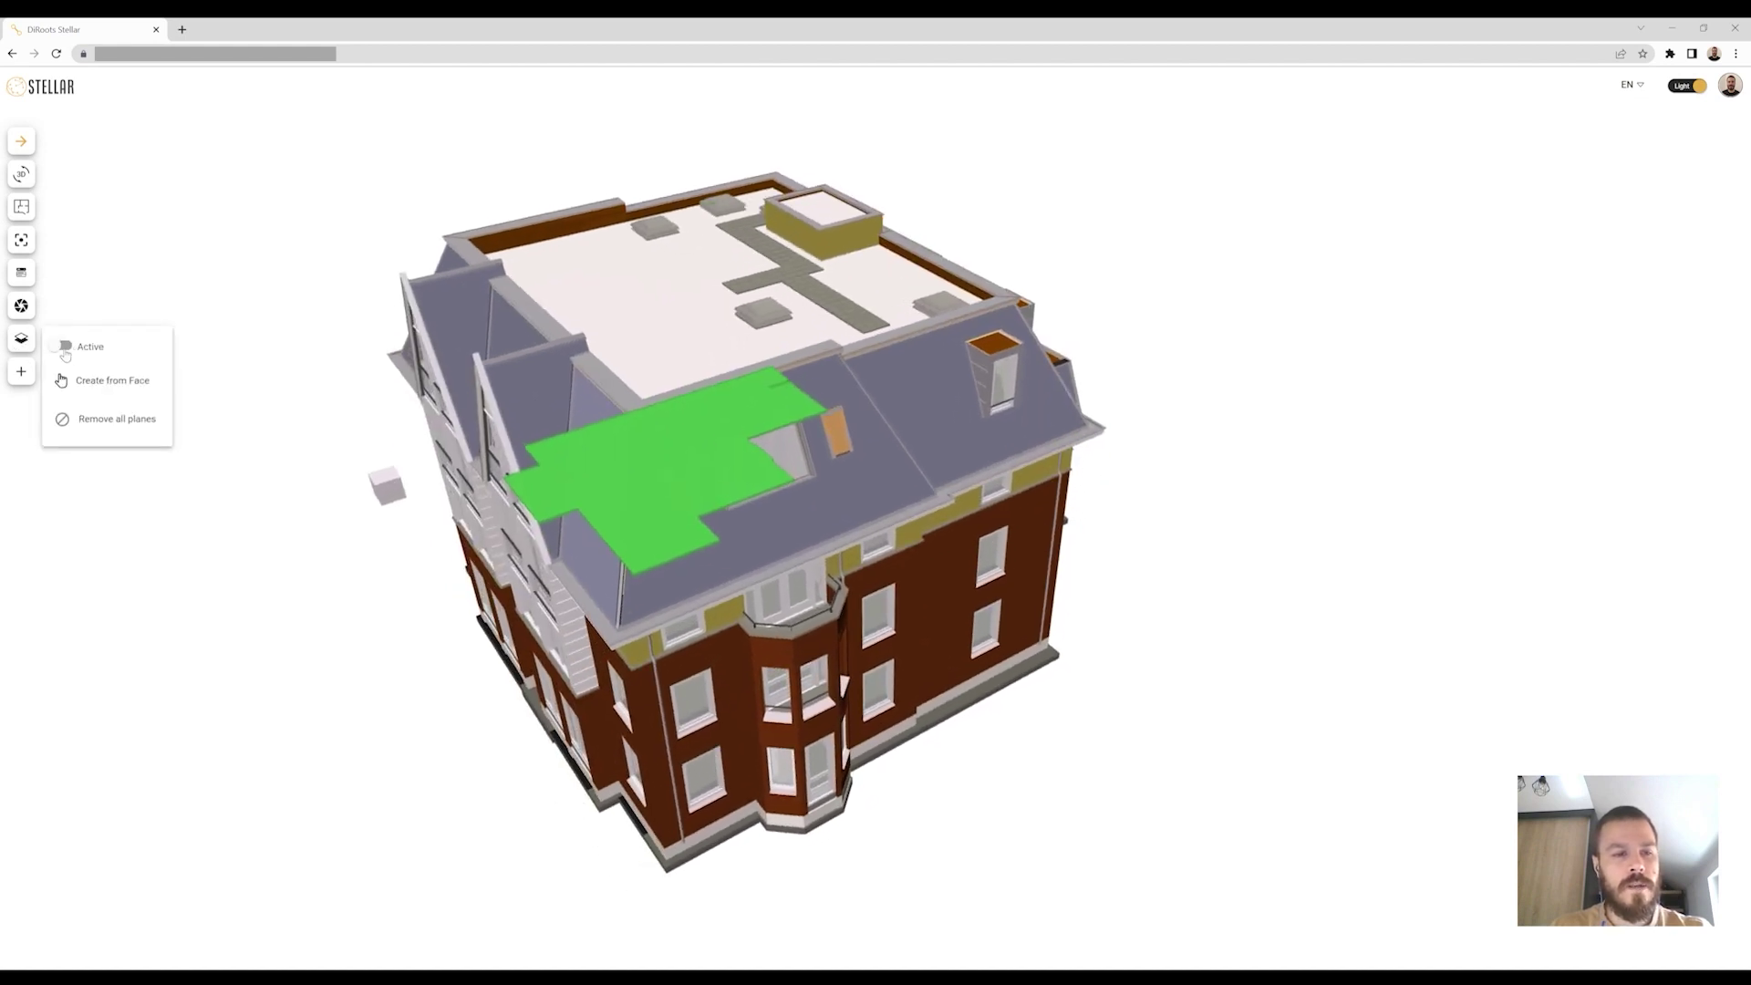
left_click(64, 348)
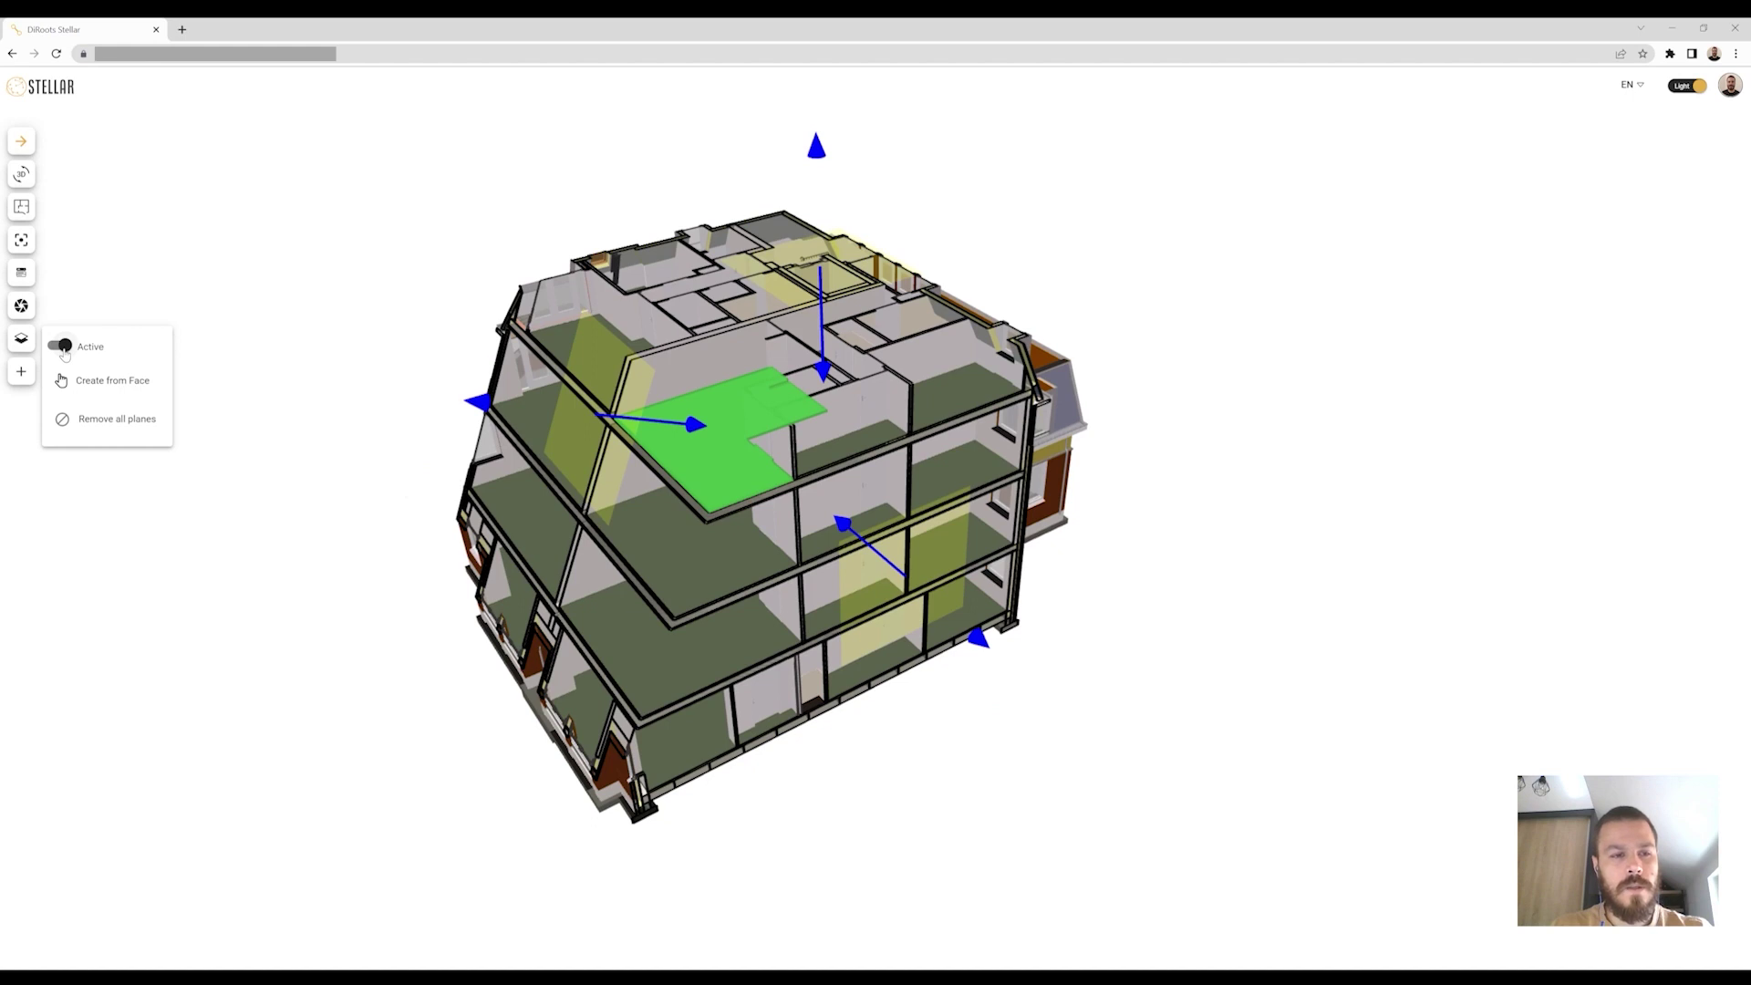
left_click(65, 349)
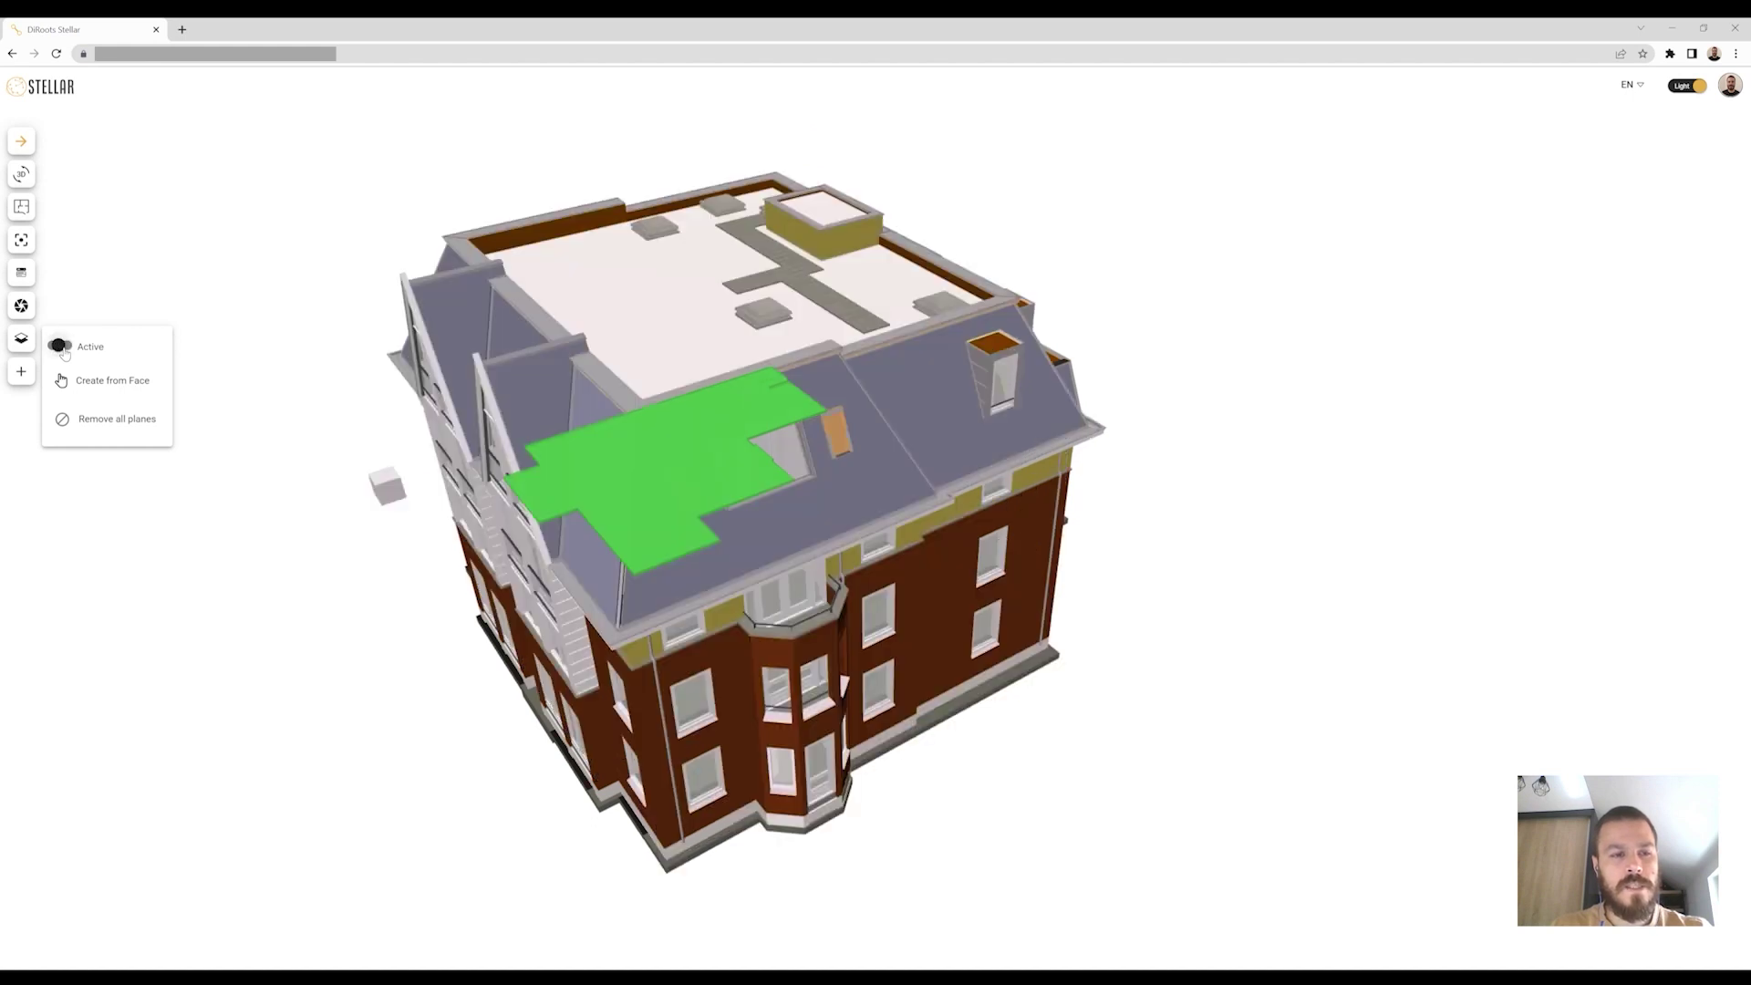
left_click(91, 425)
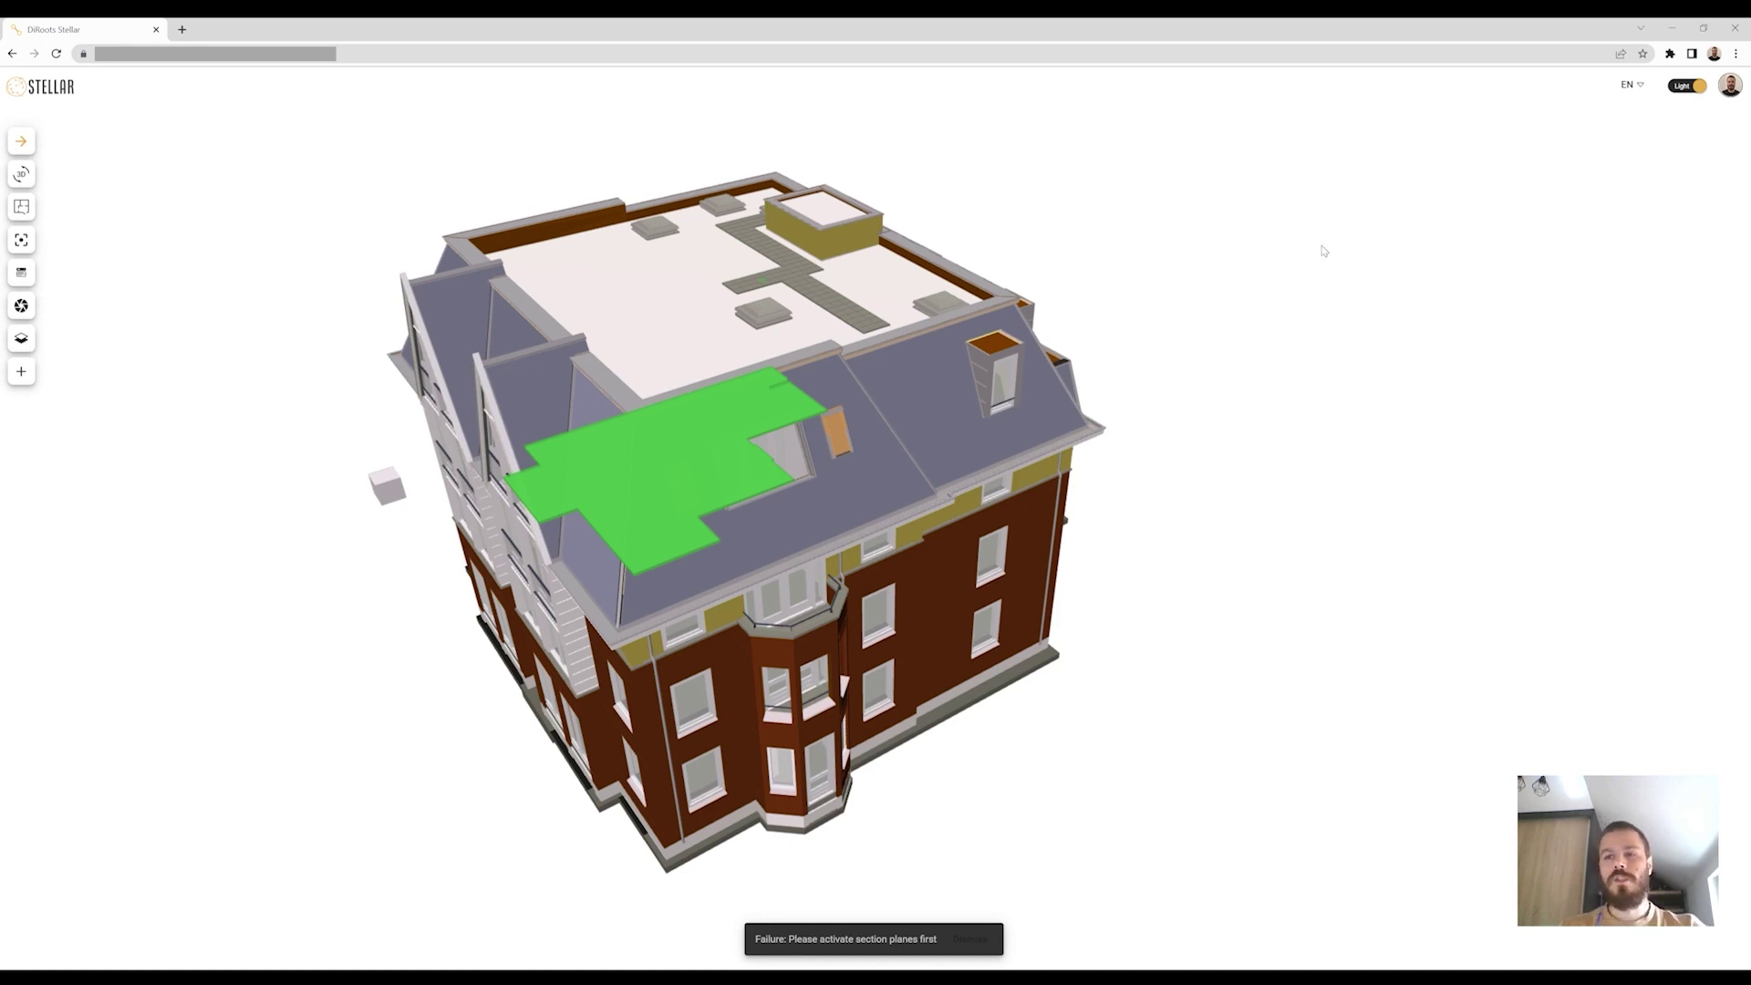
left_click(1687, 86)
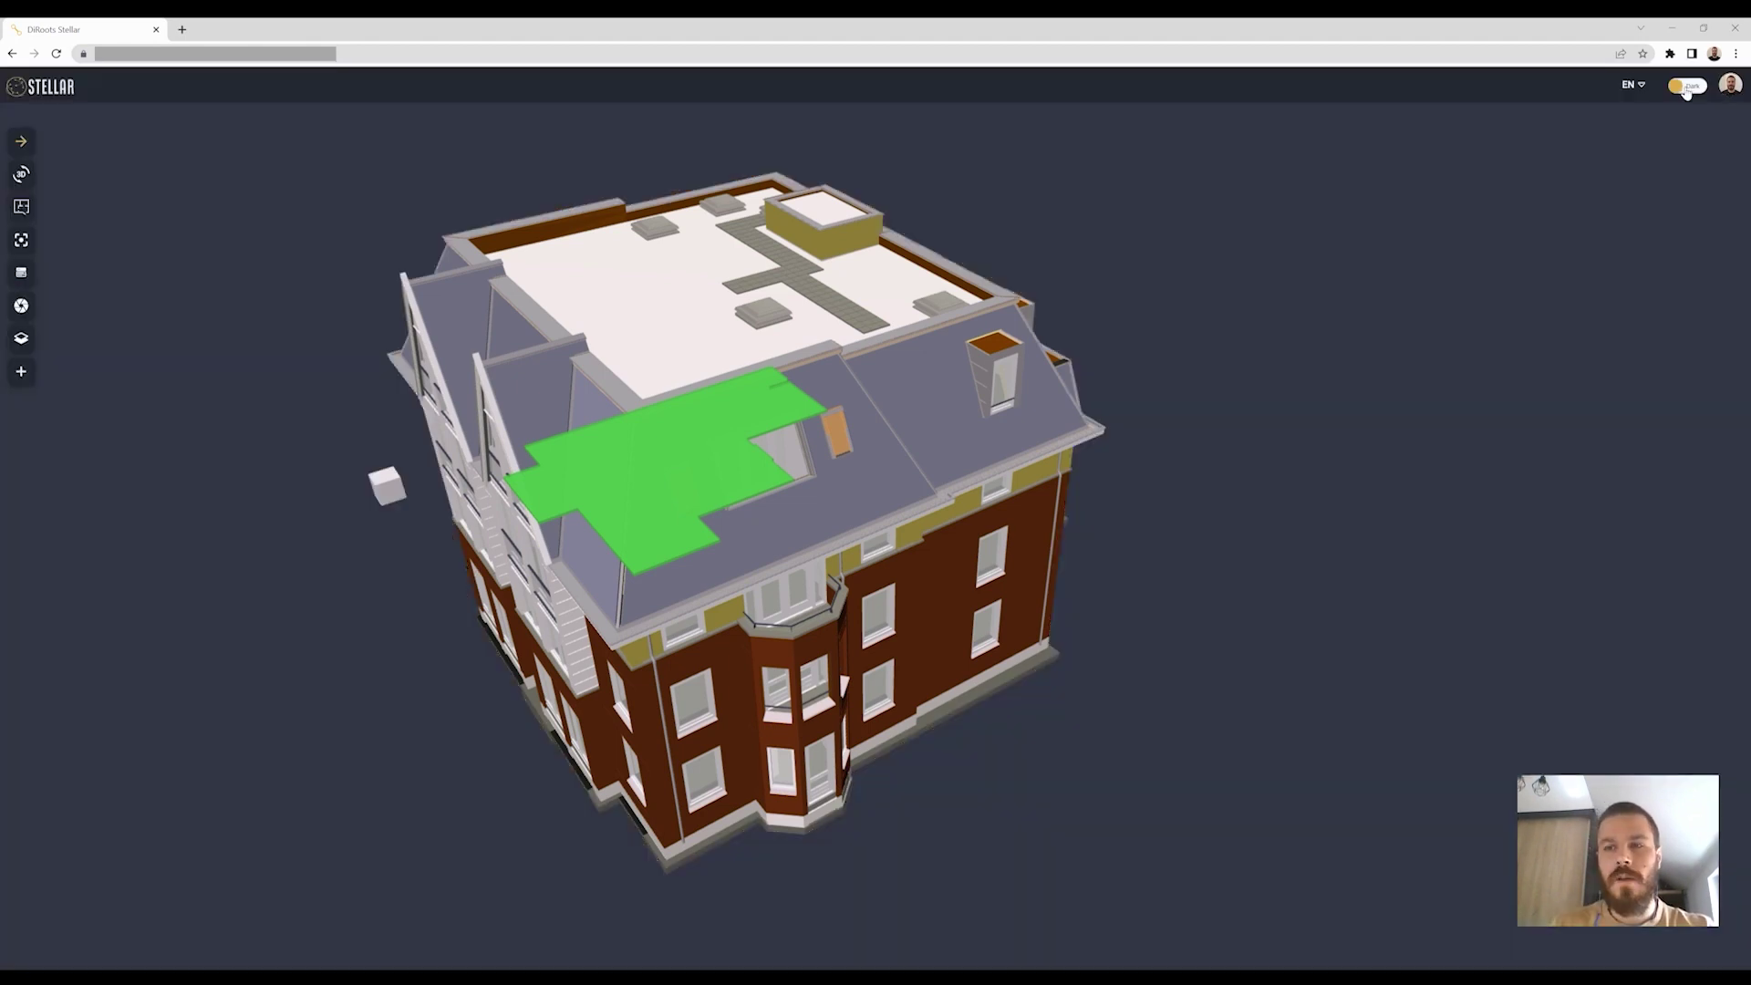
left_click_drag(1189, 251, 1219, 250)
left_click(1220, 251)
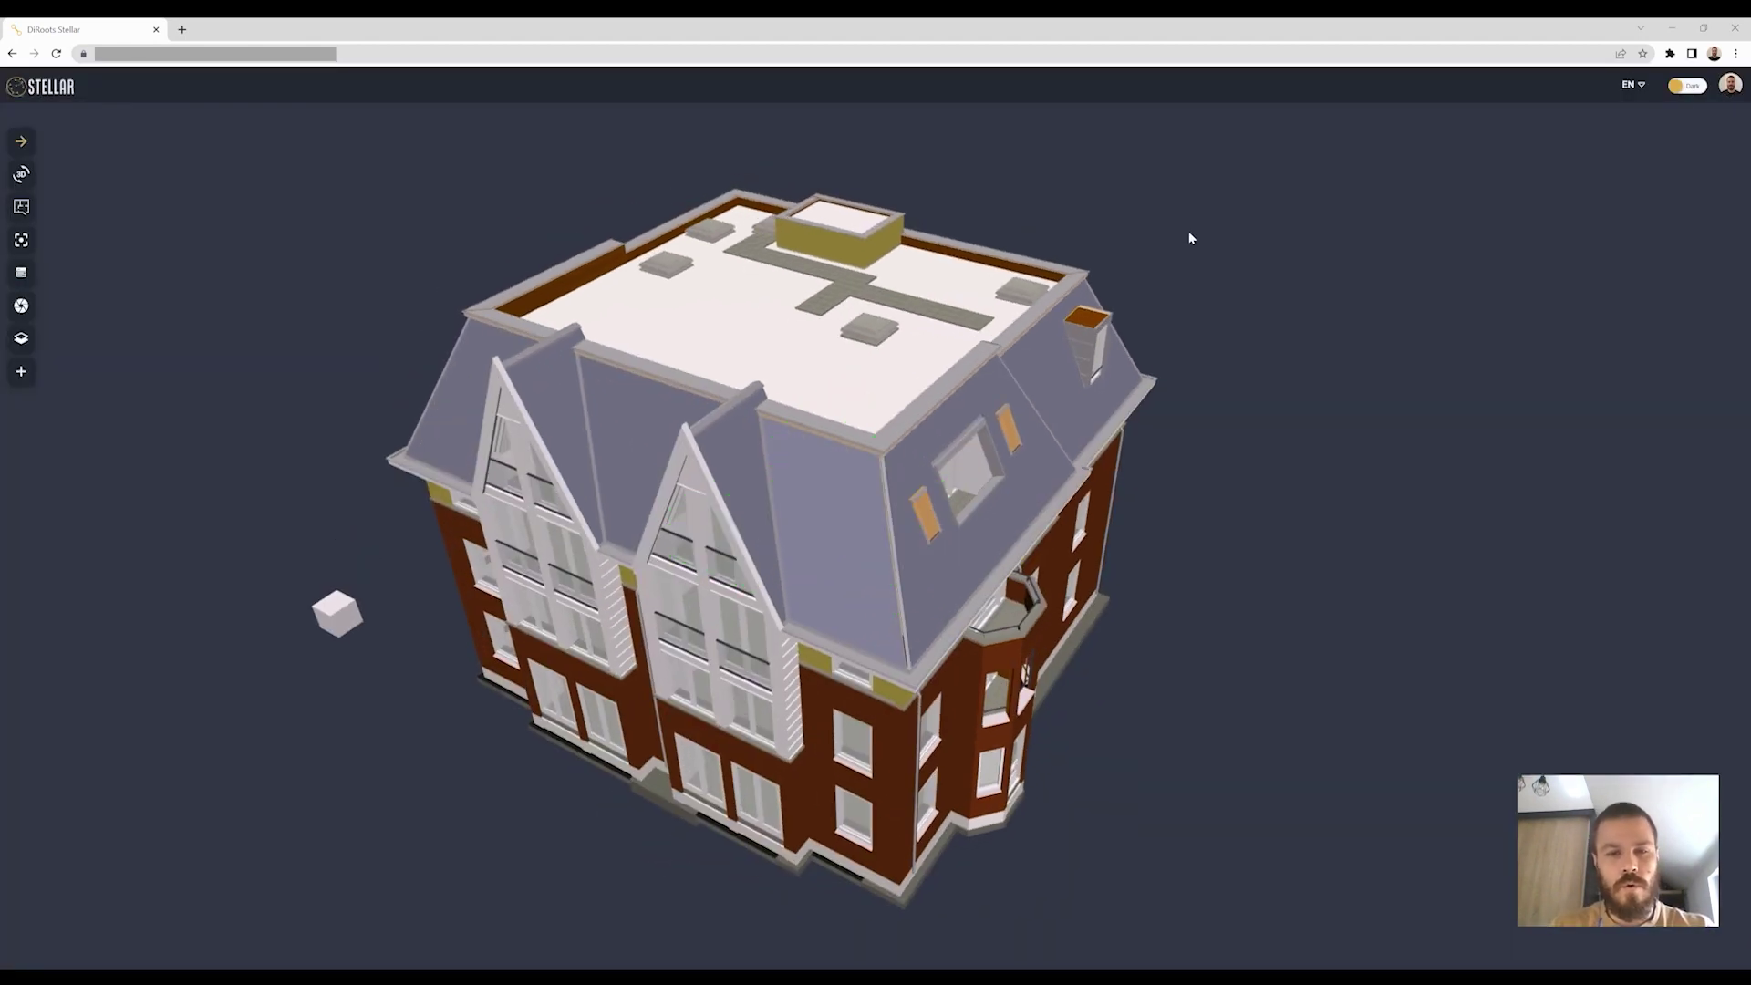
left_click_drag(1310, 315, 1246, 259)
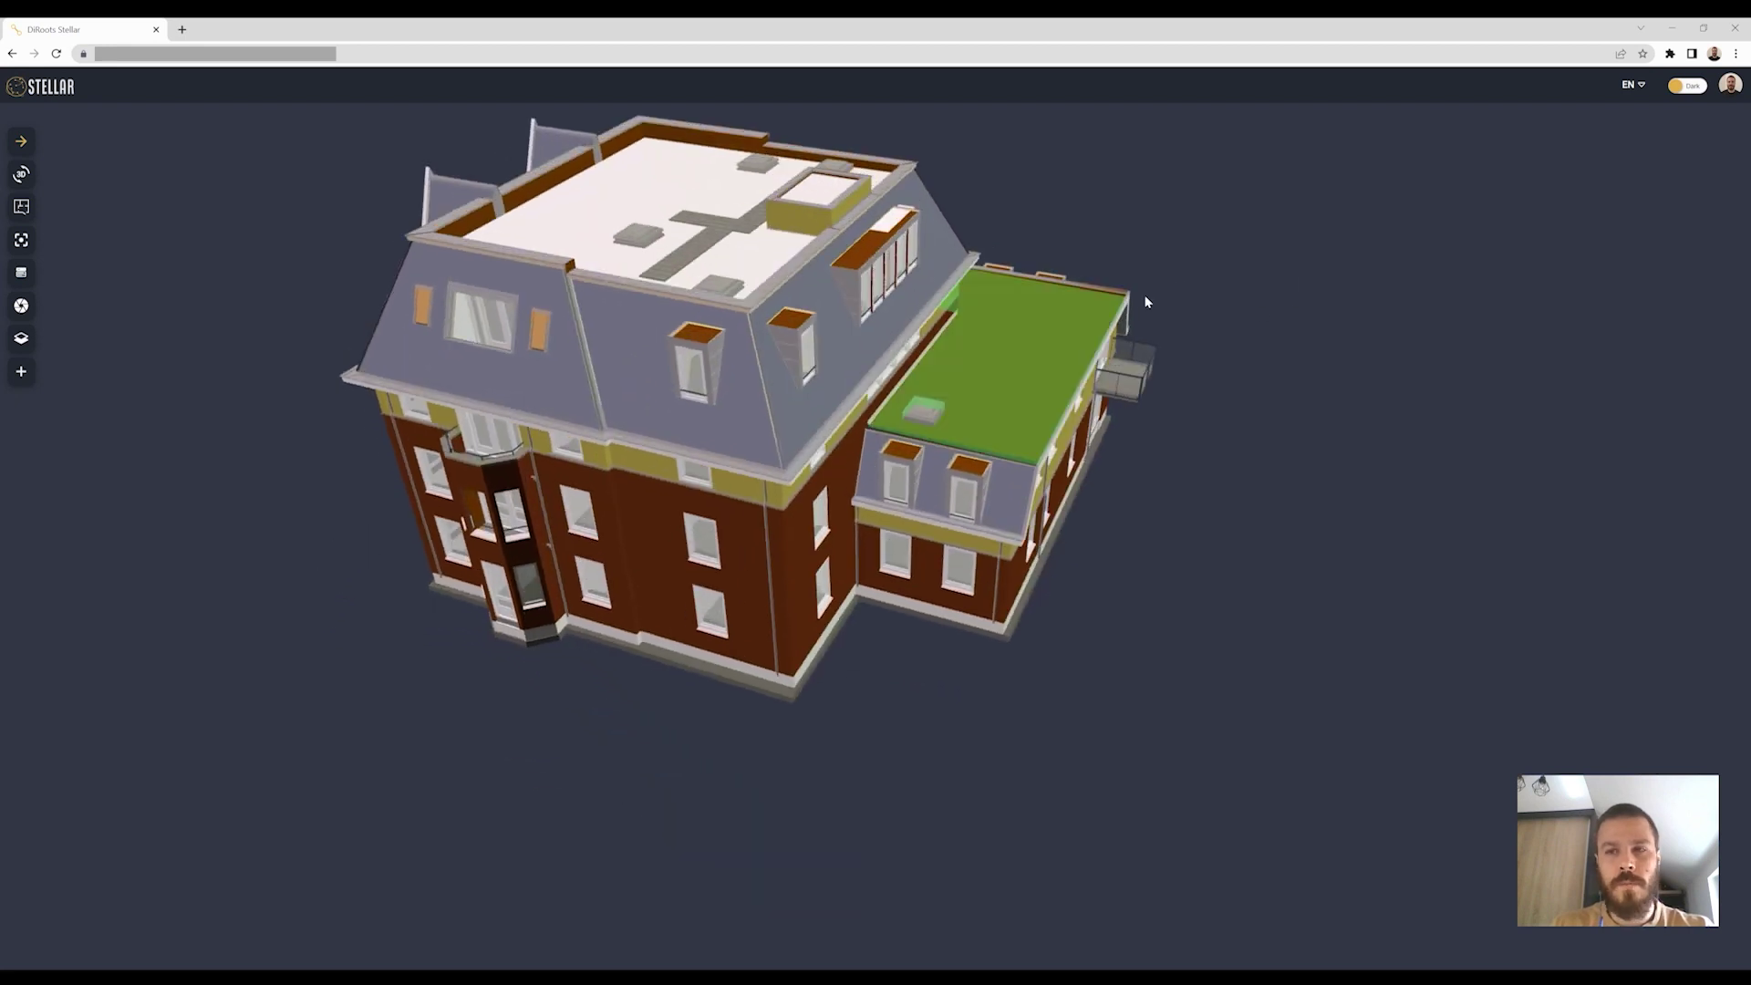
left_click(1731, 86)
left_click(1485, 253)
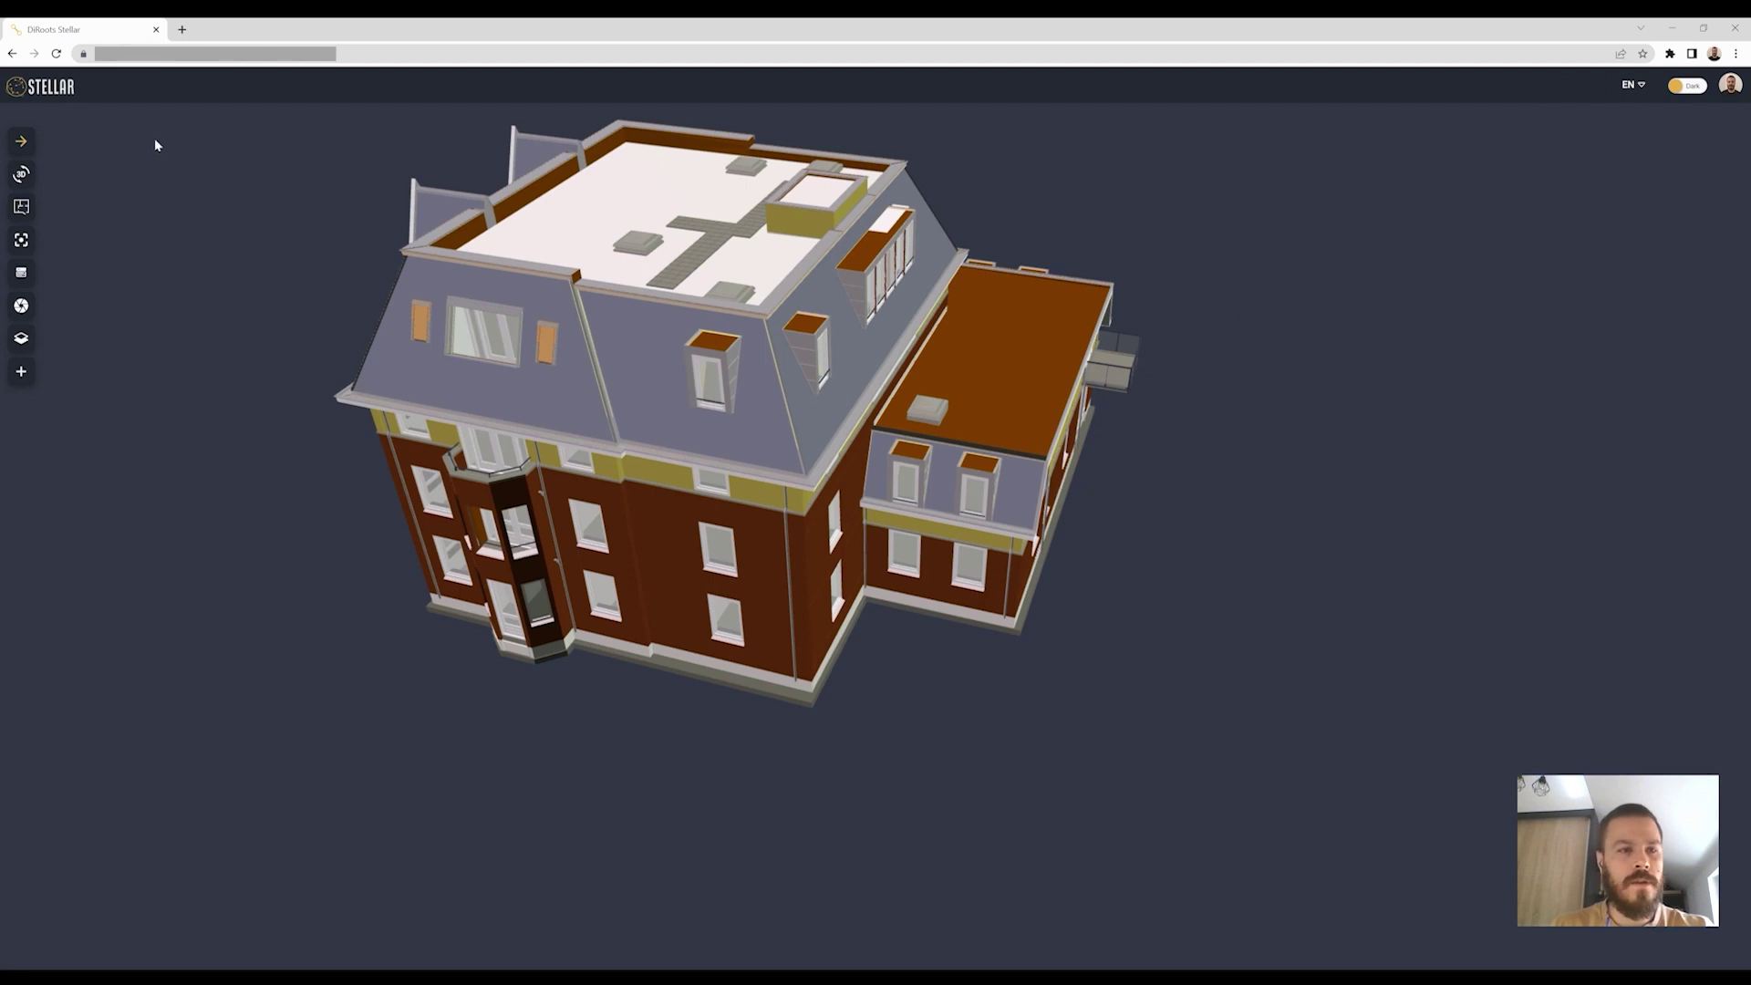
left_click(20, 139)
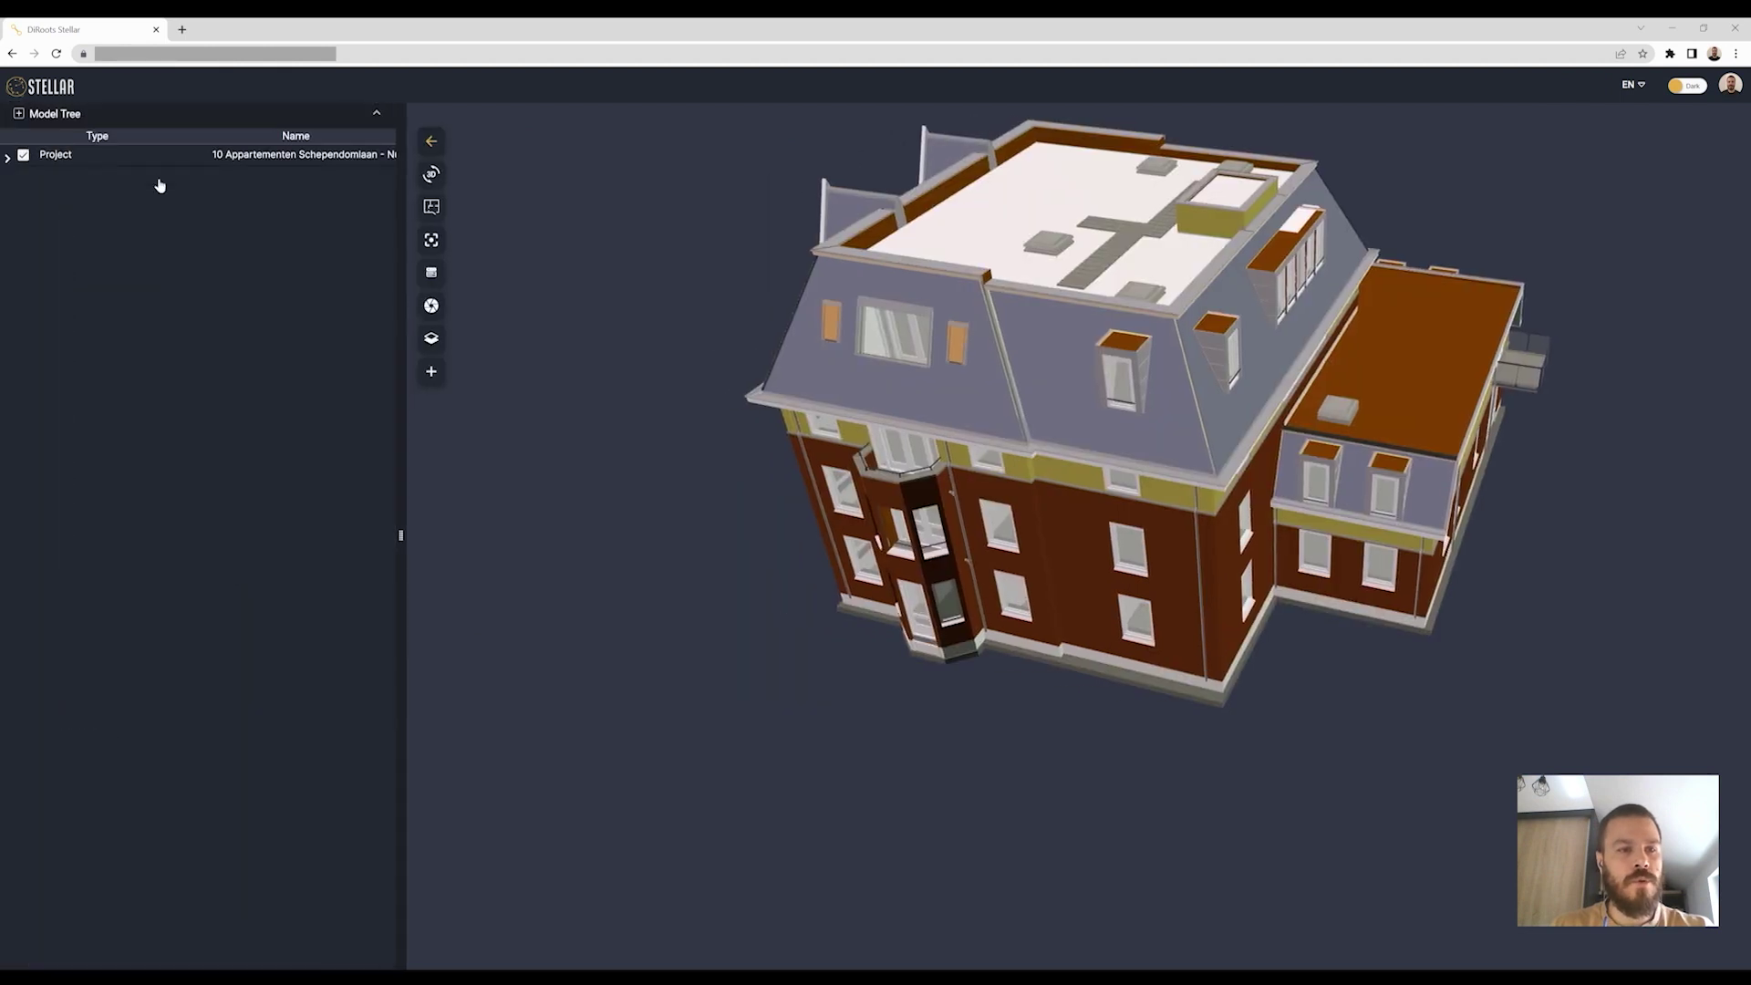
left_click(7, 155)
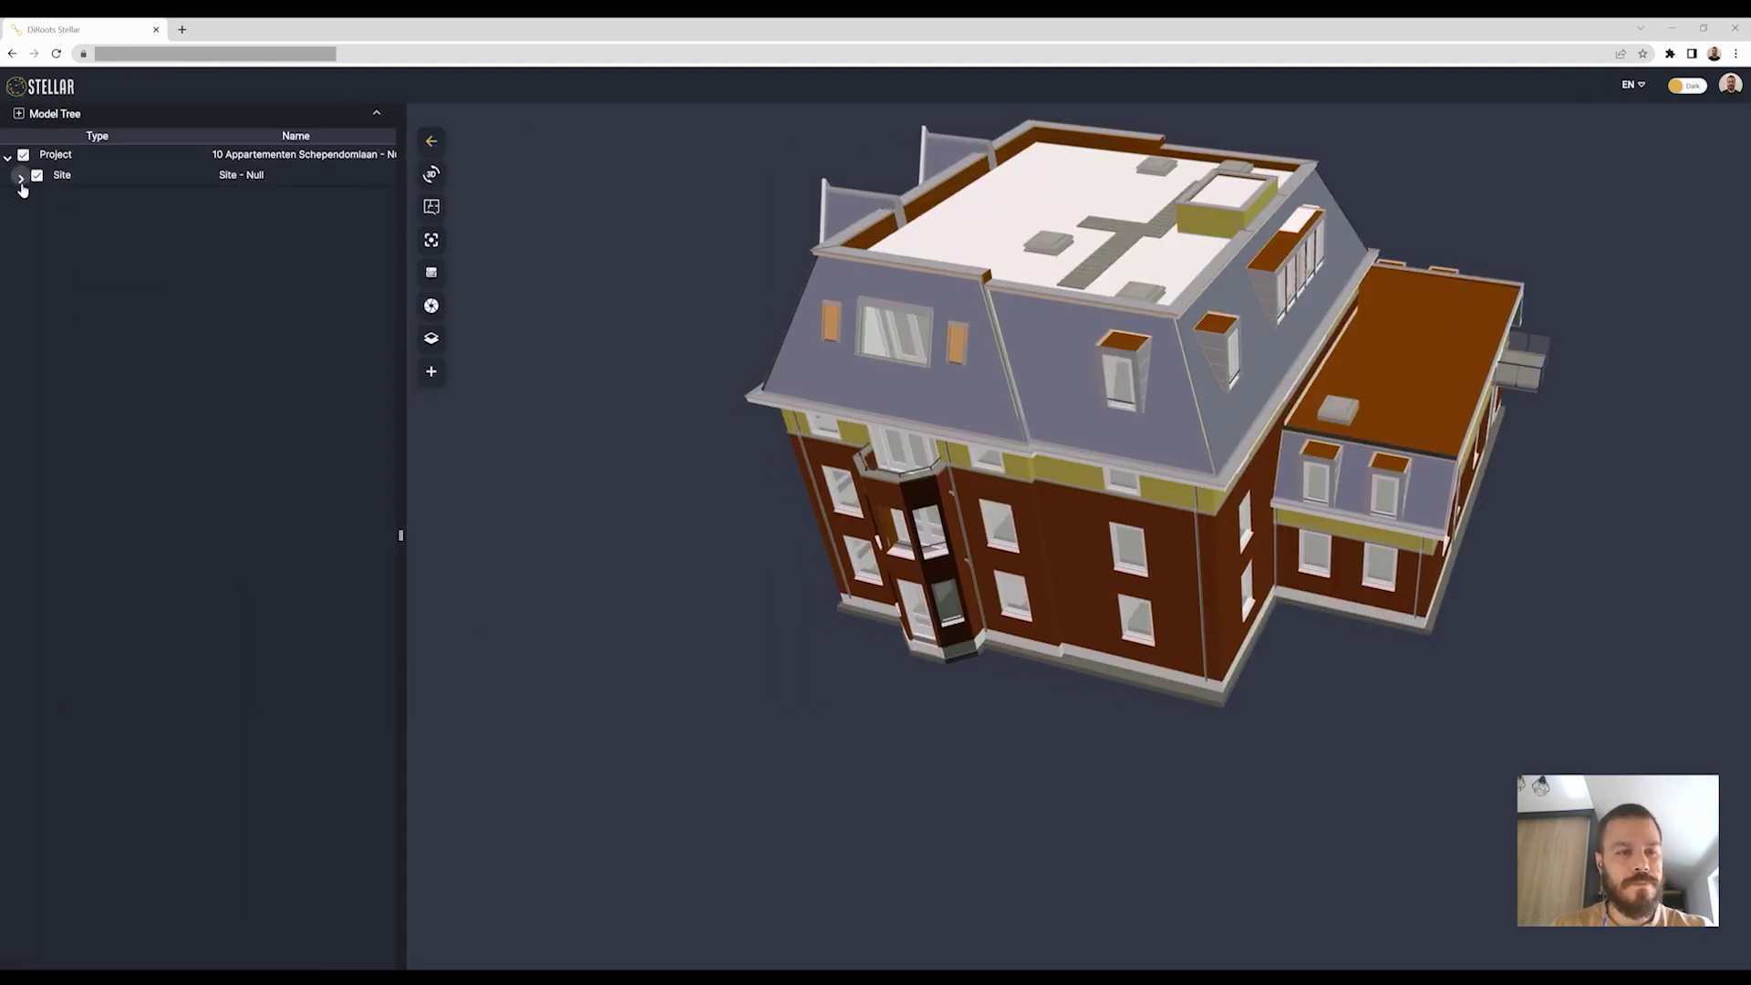
left_click(20, 176)
left_click(34, 198)
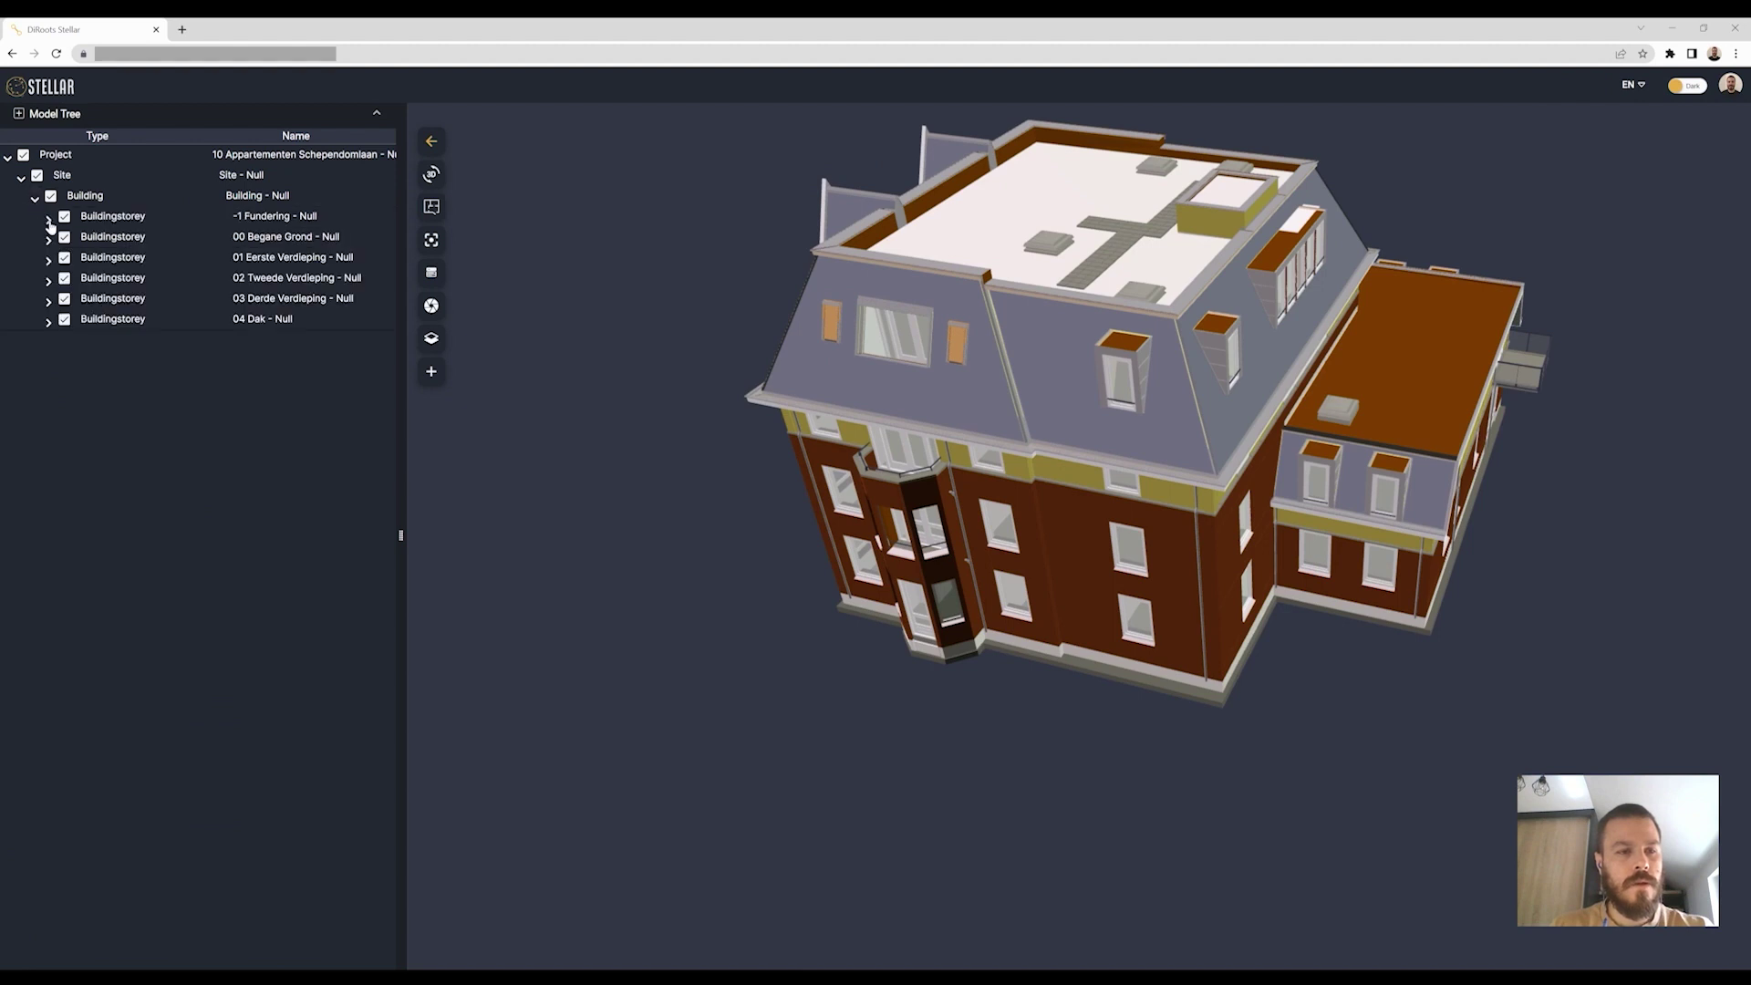
left_click(49, 218)
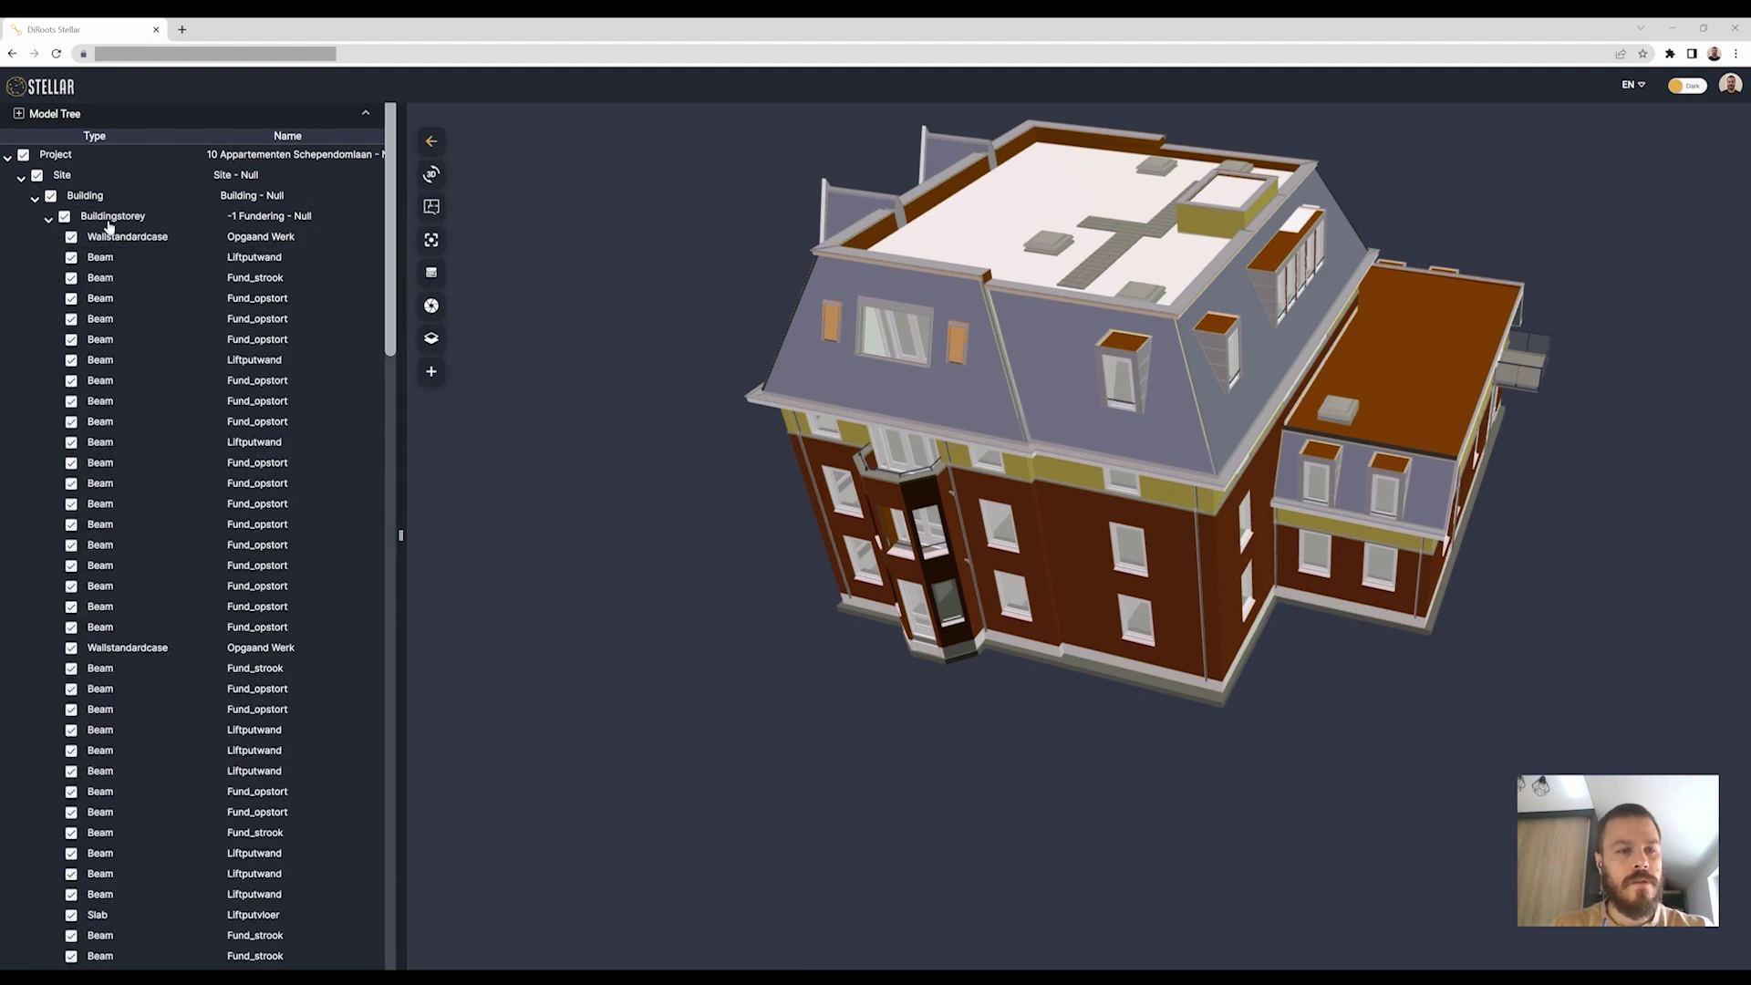
left_click(433, 142)
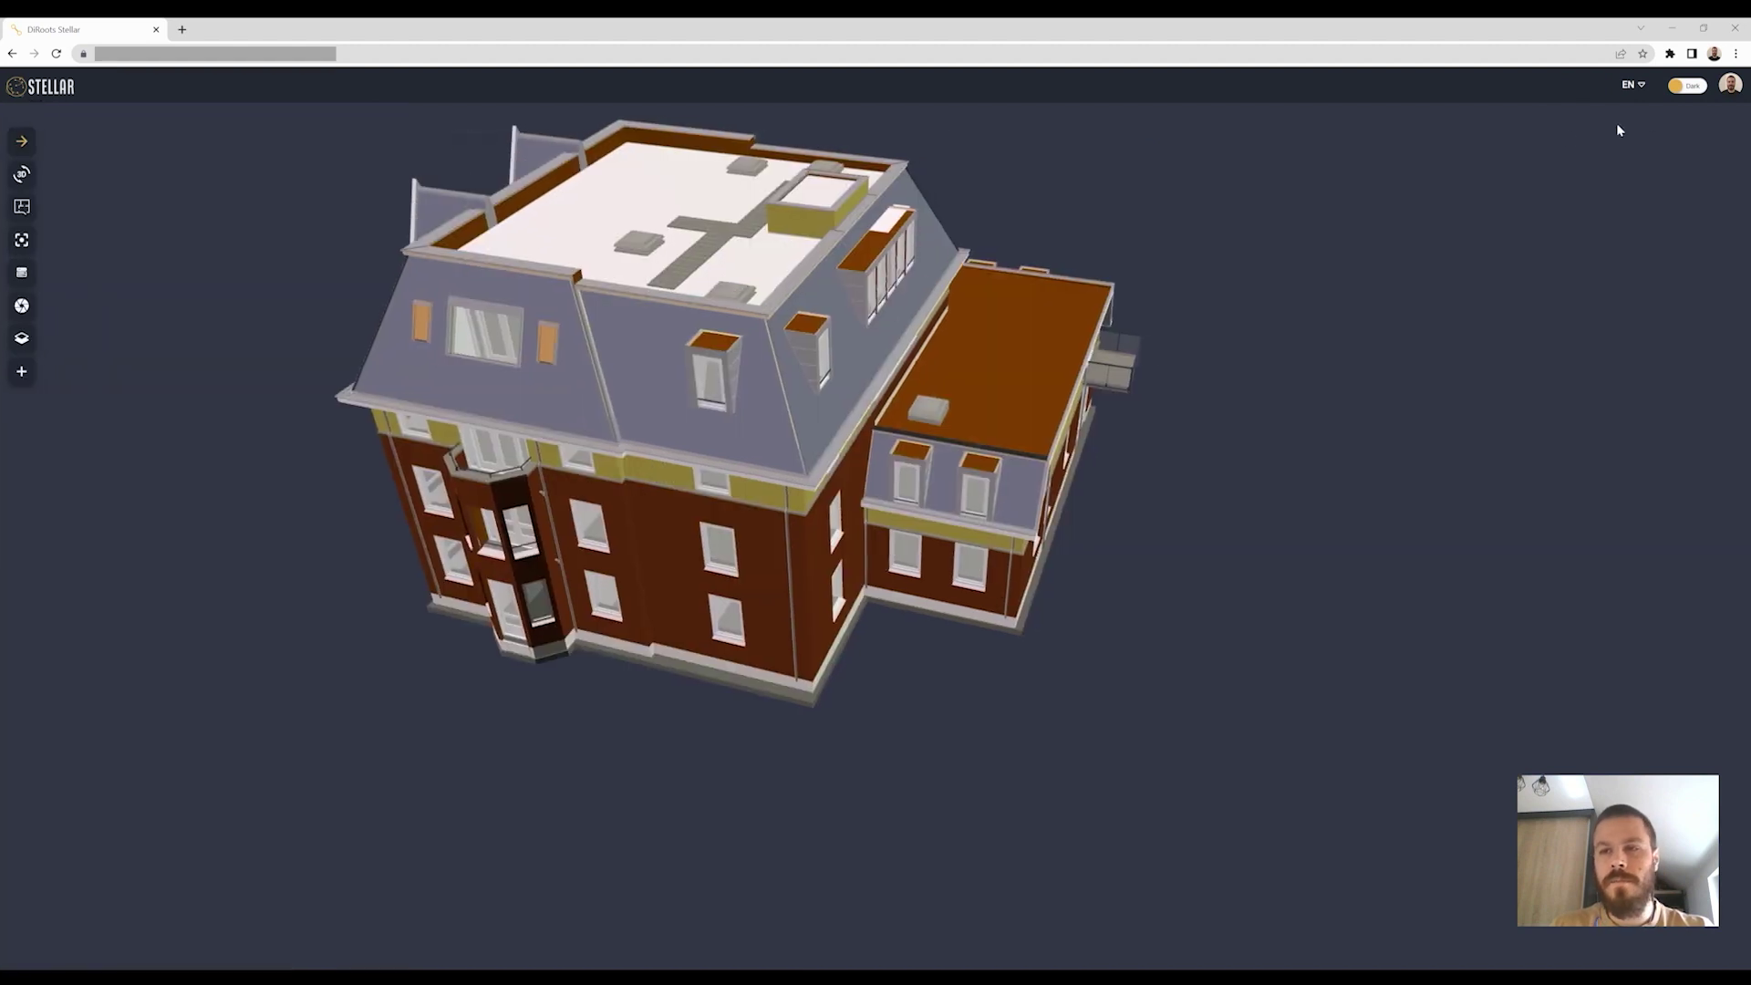
left_click(1685, 89)
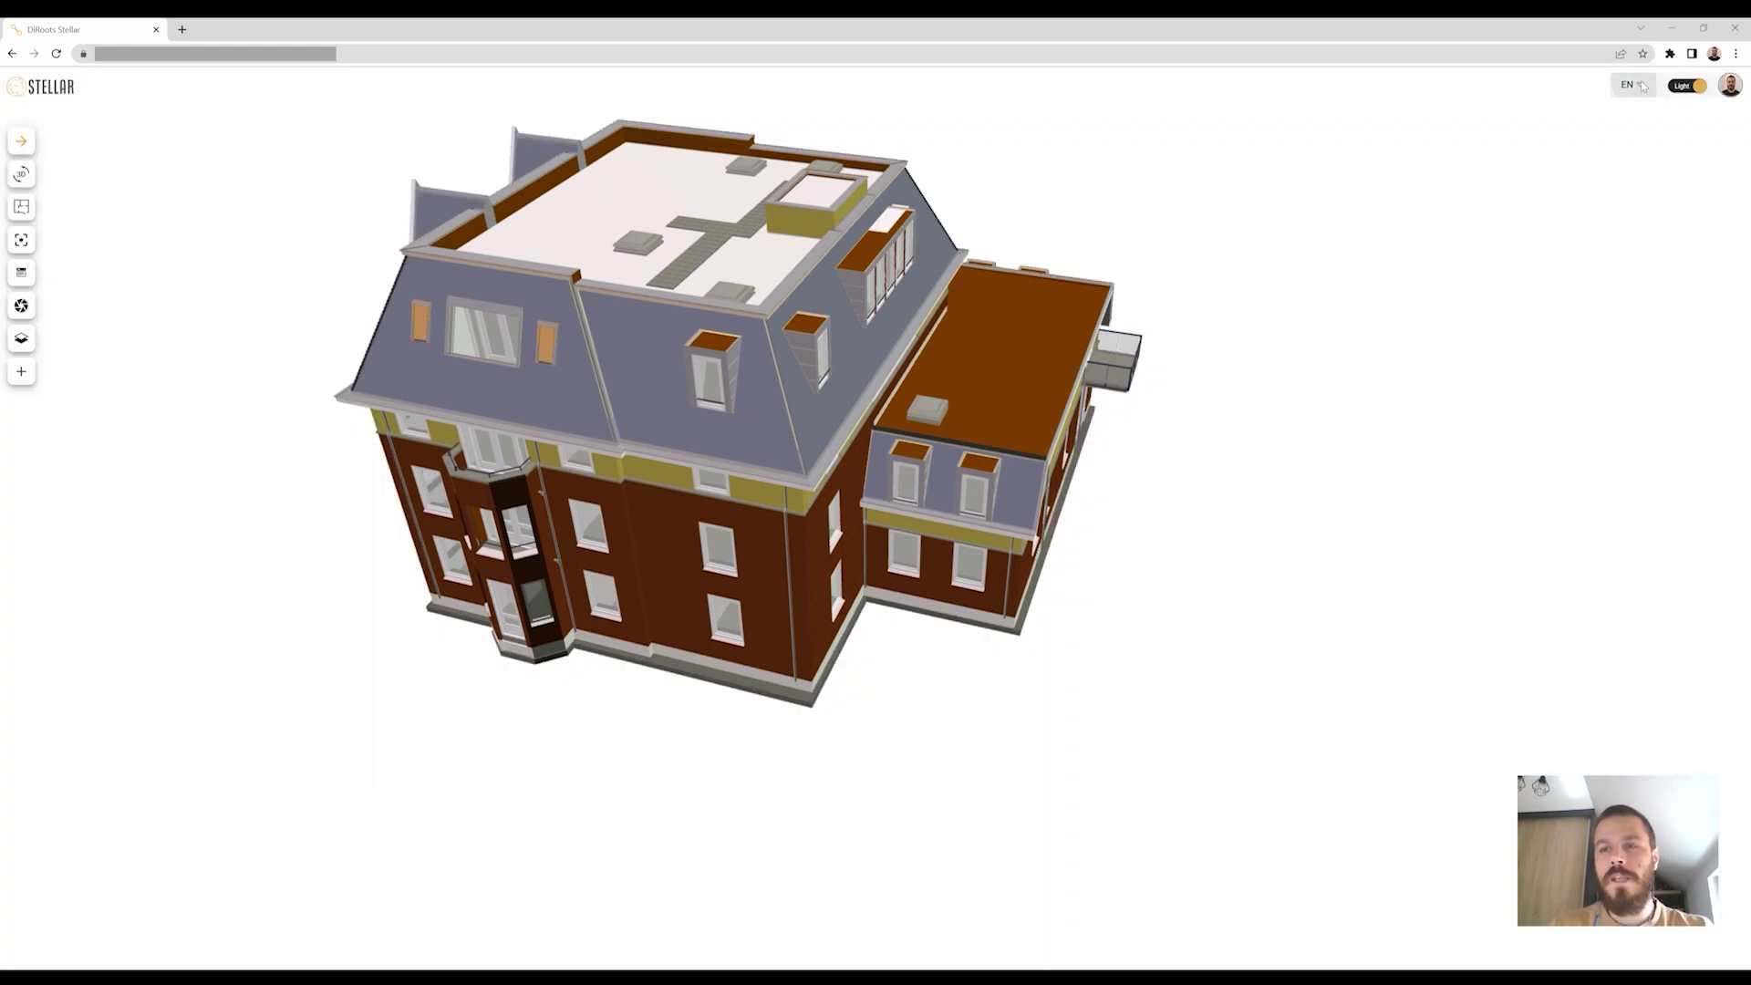
Switch the interface to Portuguese and back to English, checking the account menu each time.
left_click(1643, 86)
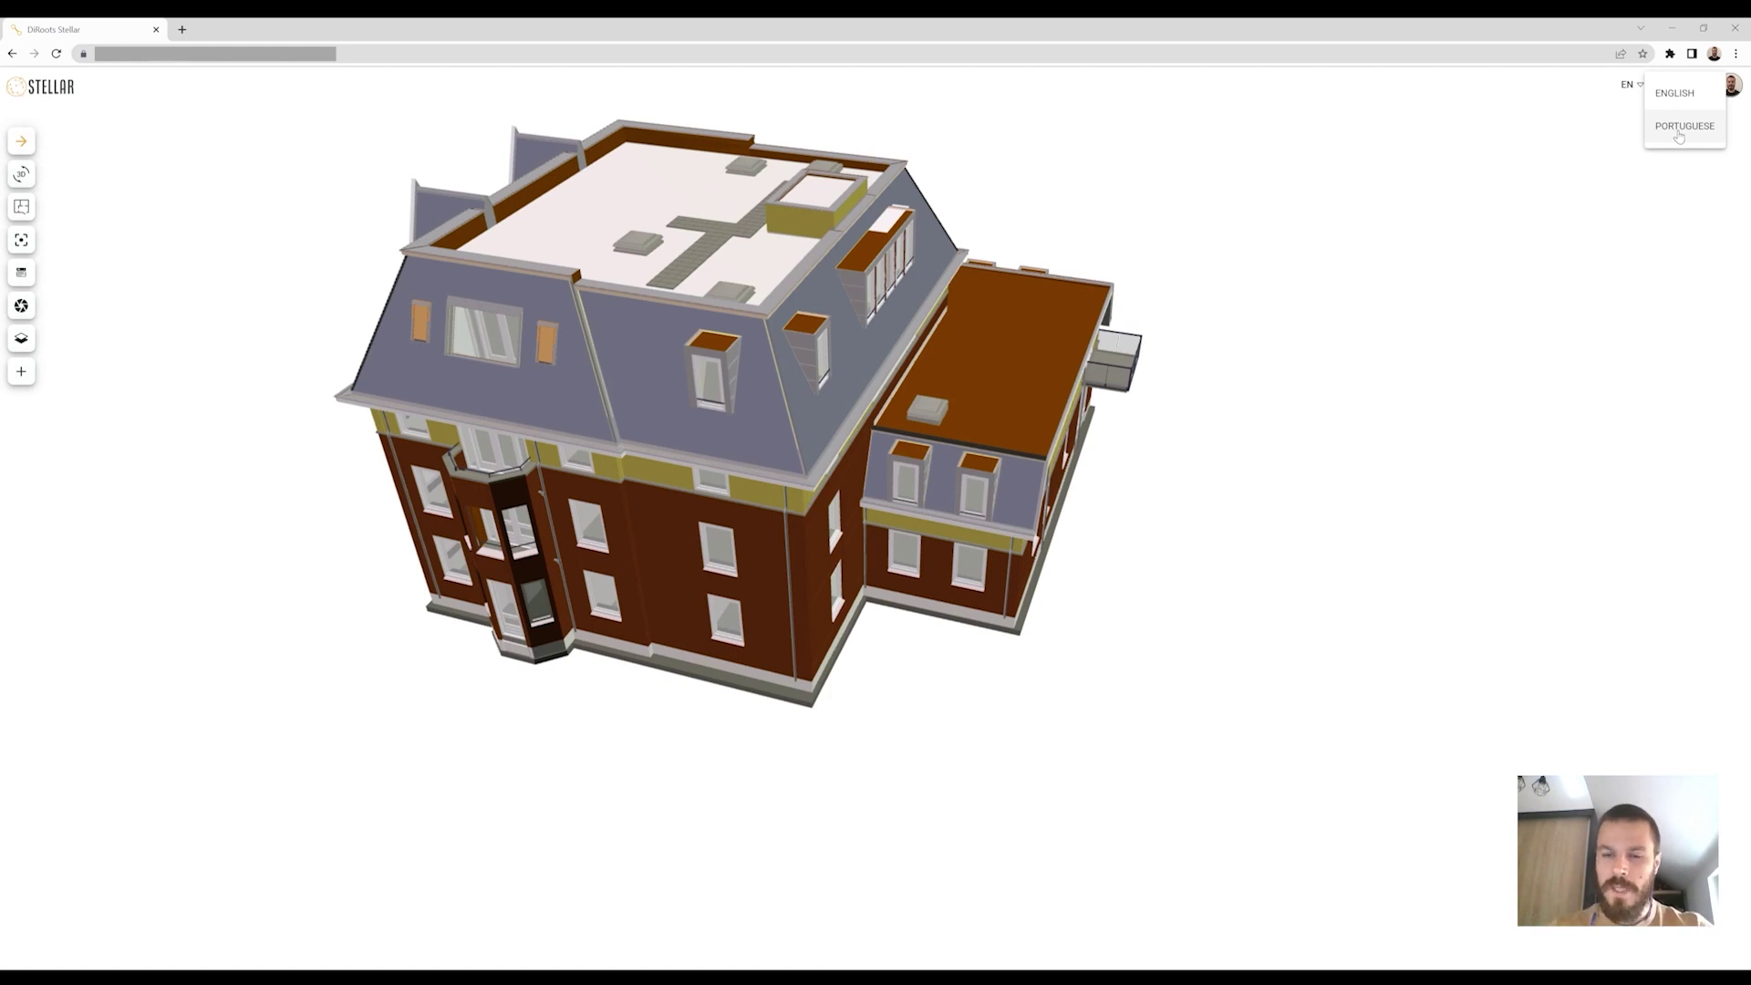
left_click(1680, 126)
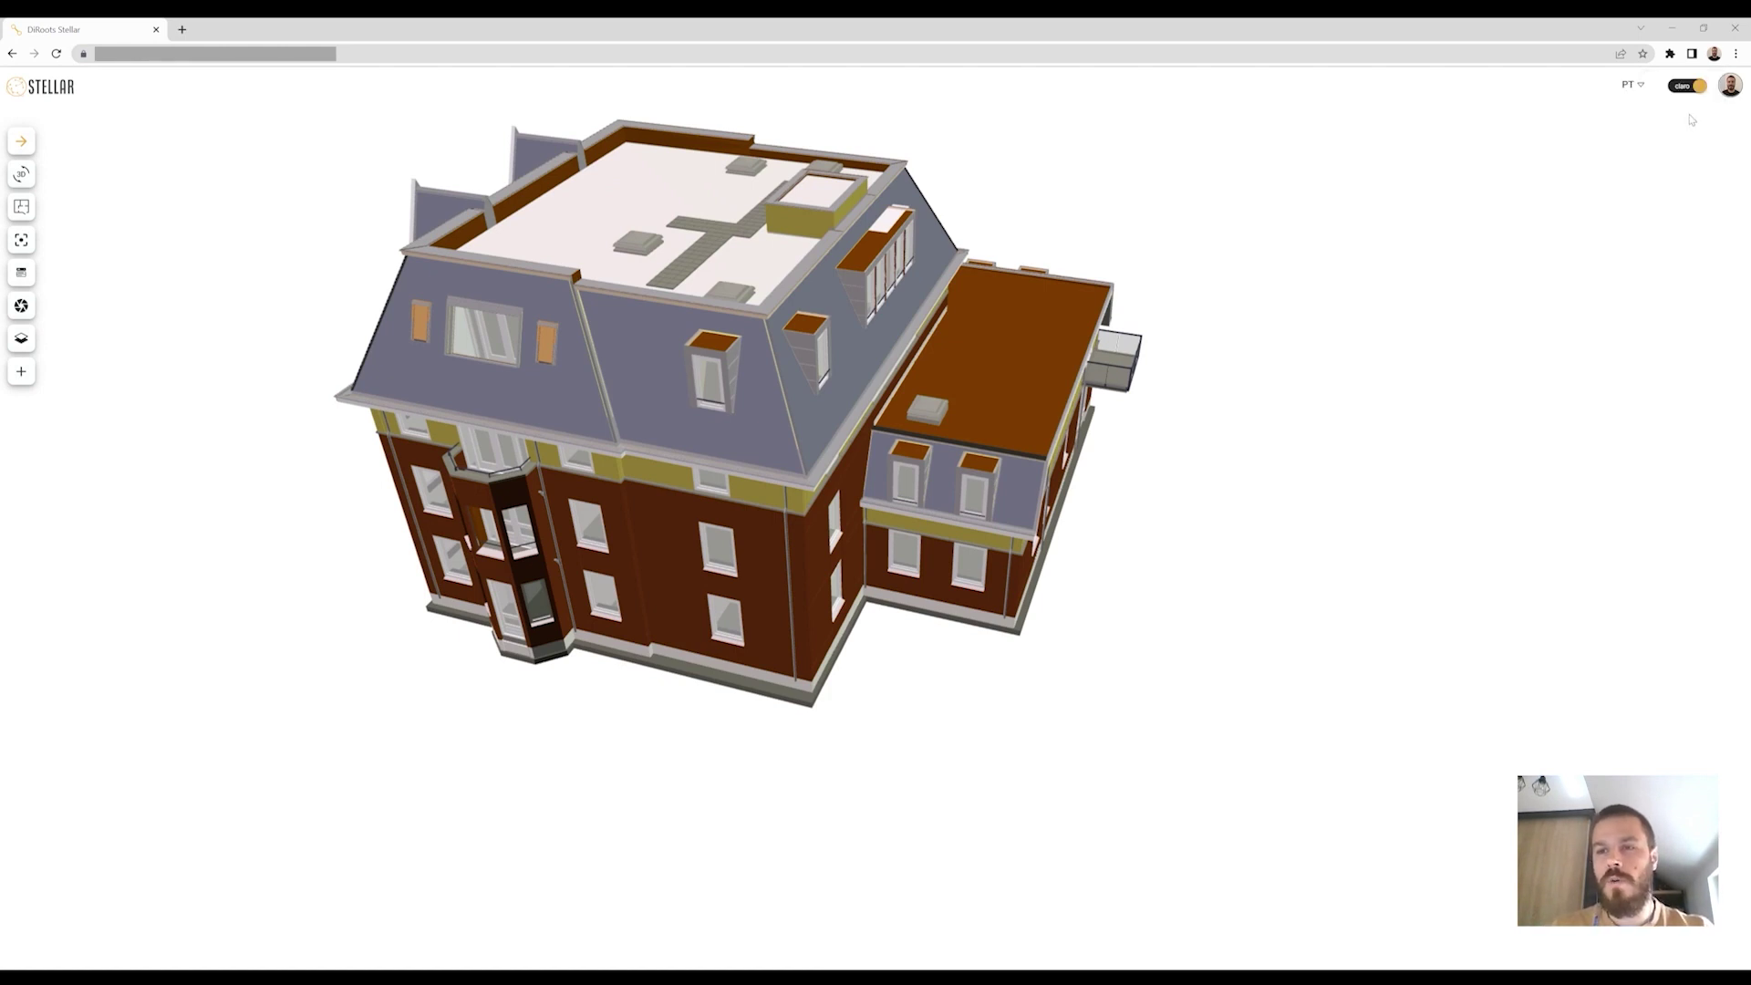
left_click(1733, 88)
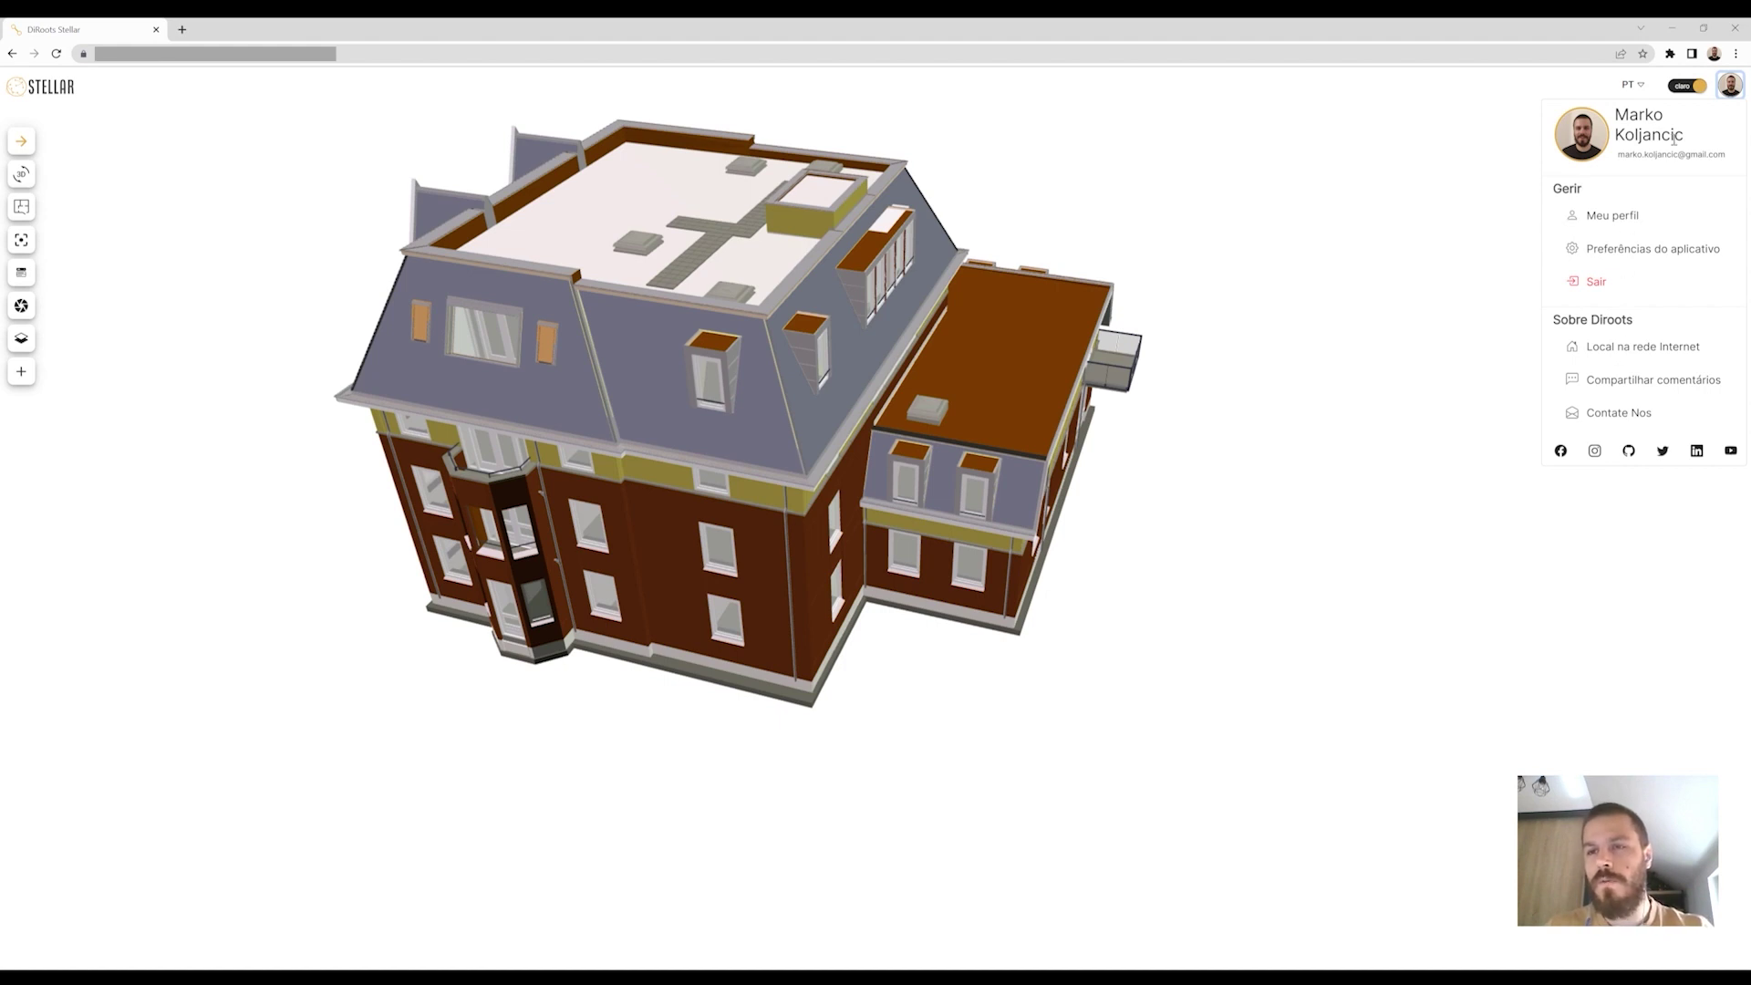
left_click(1640, 90)
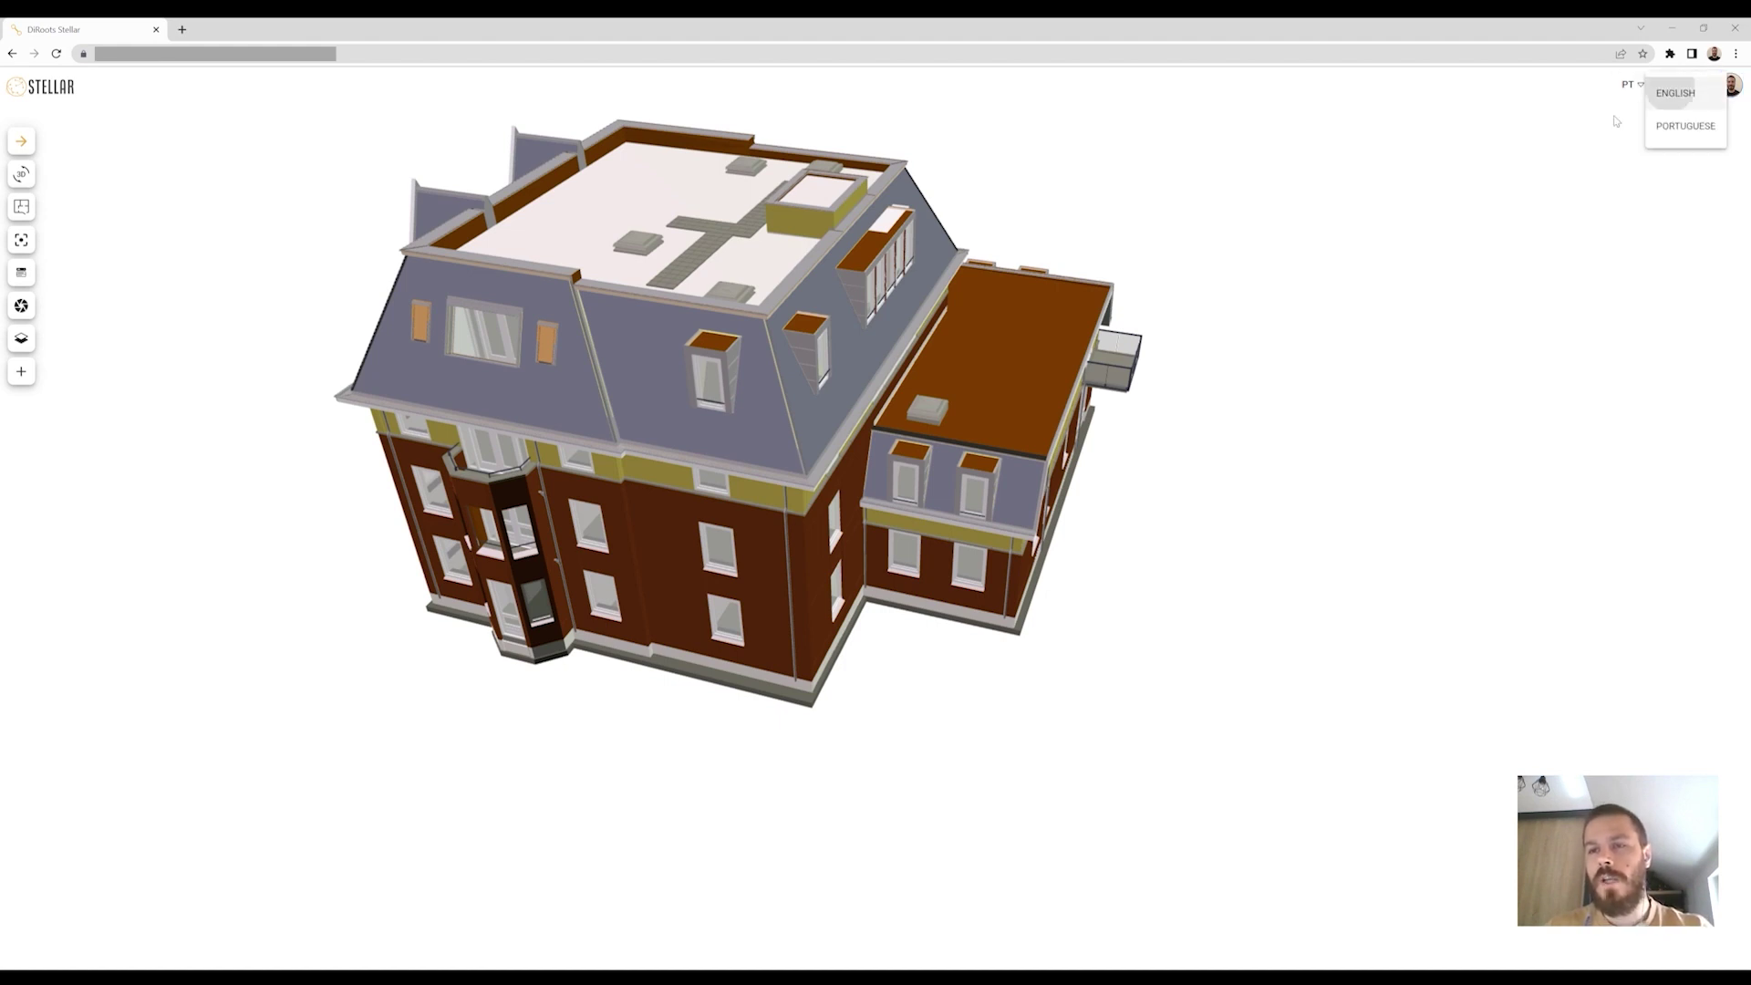
left_click(1674, 93)
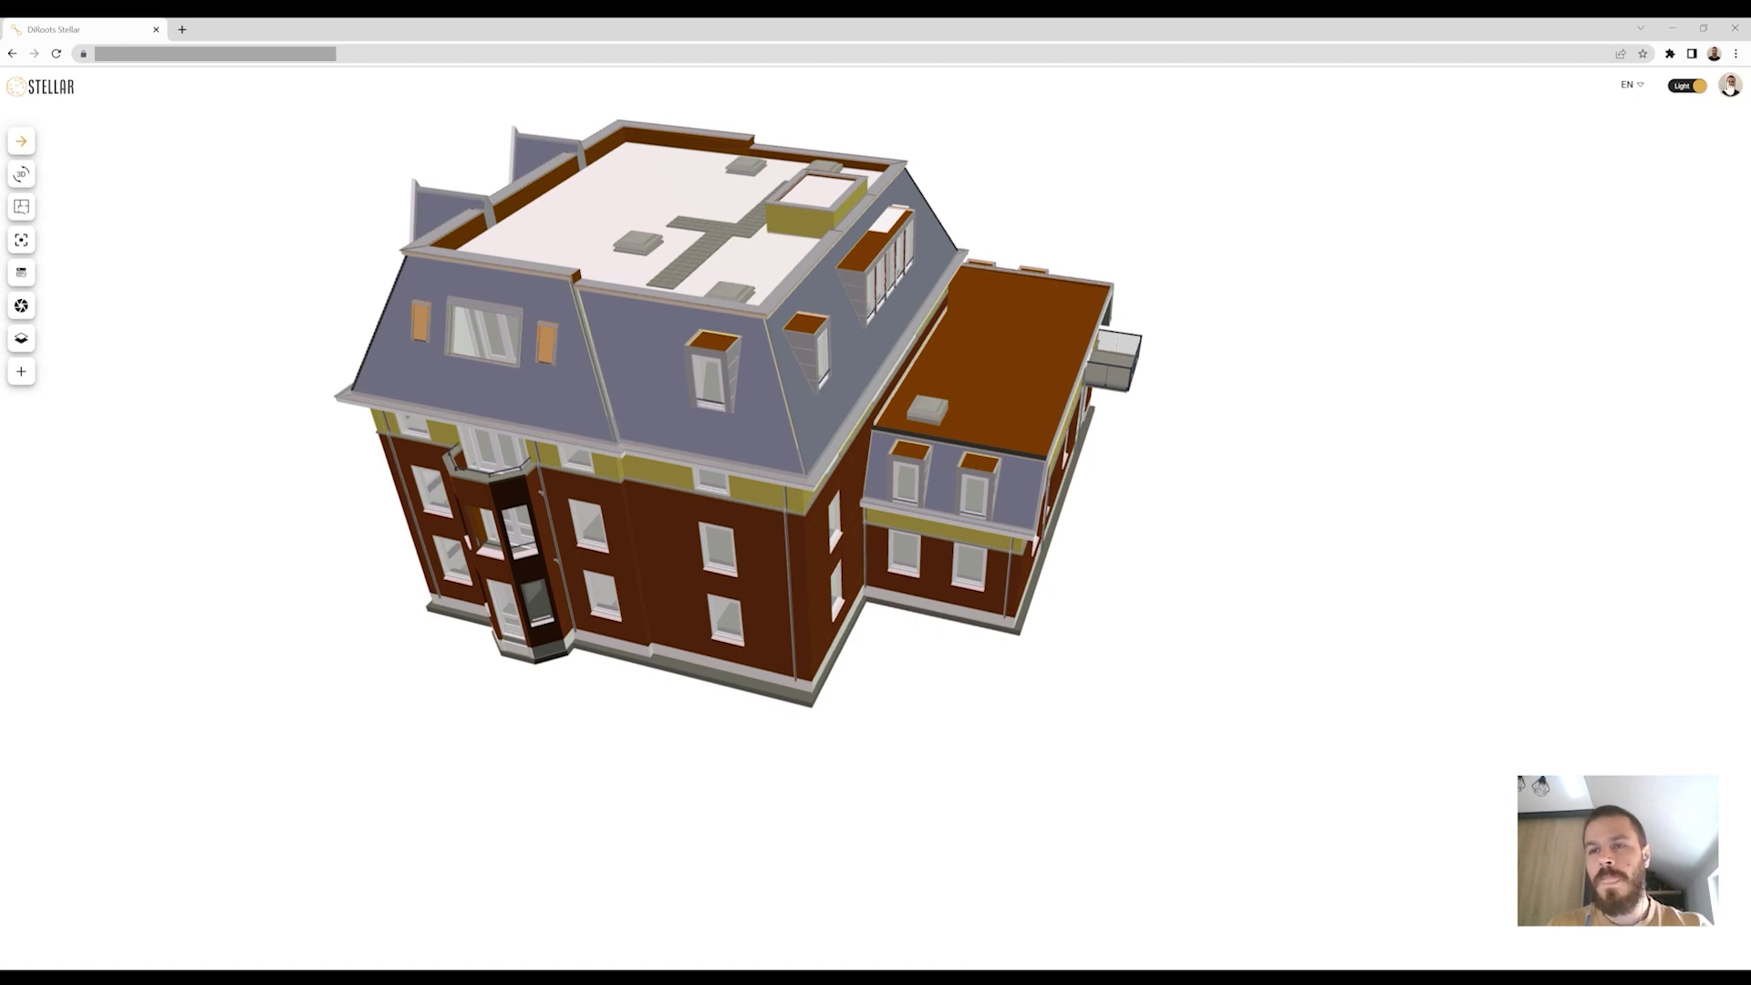
left_click(1731, 87)
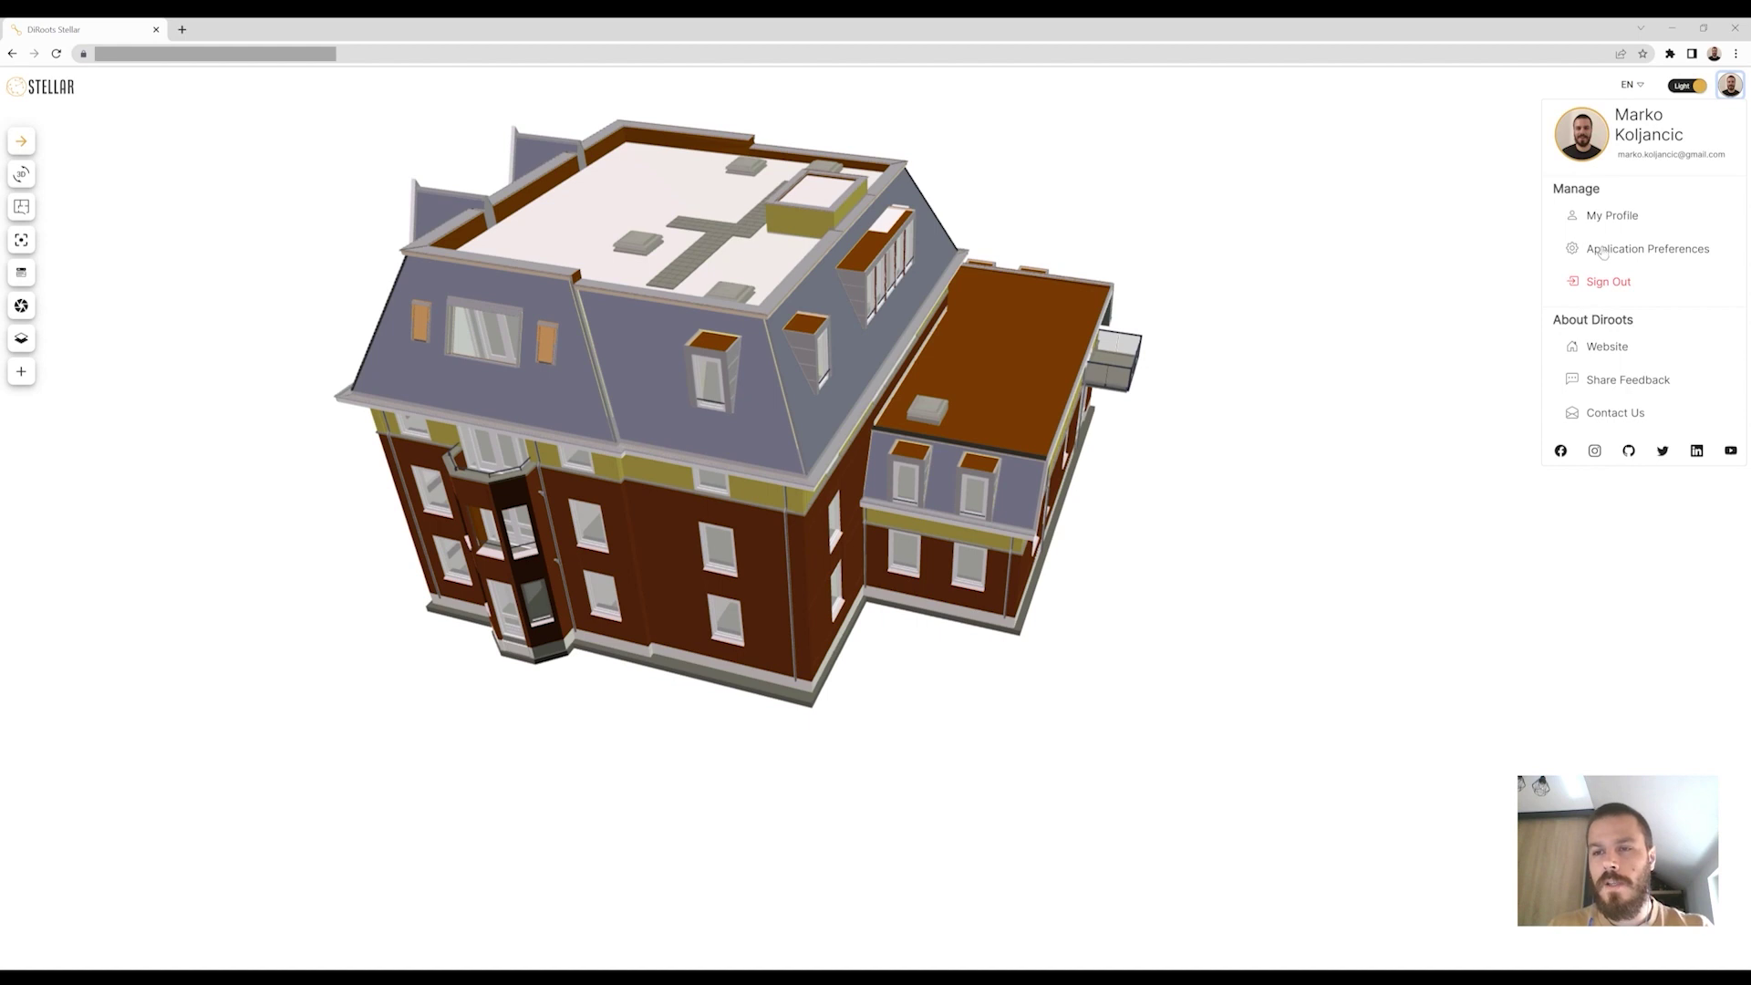
left_click(1600, 251)
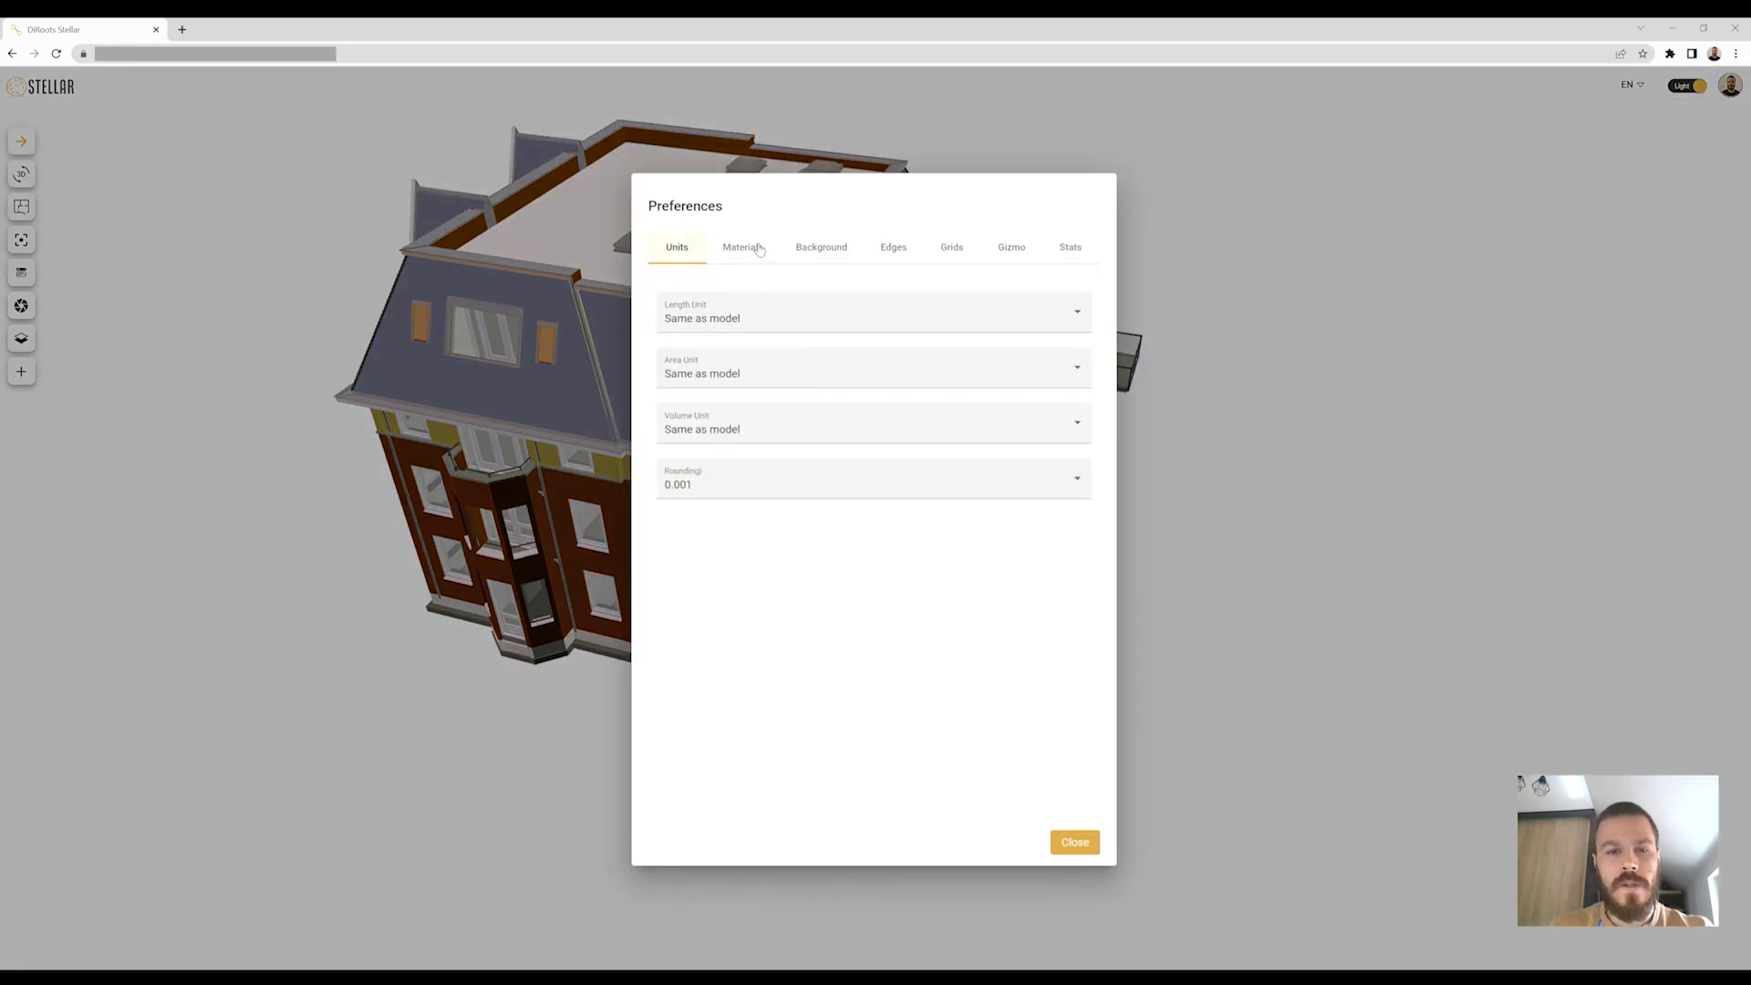
left_click(718, 323)
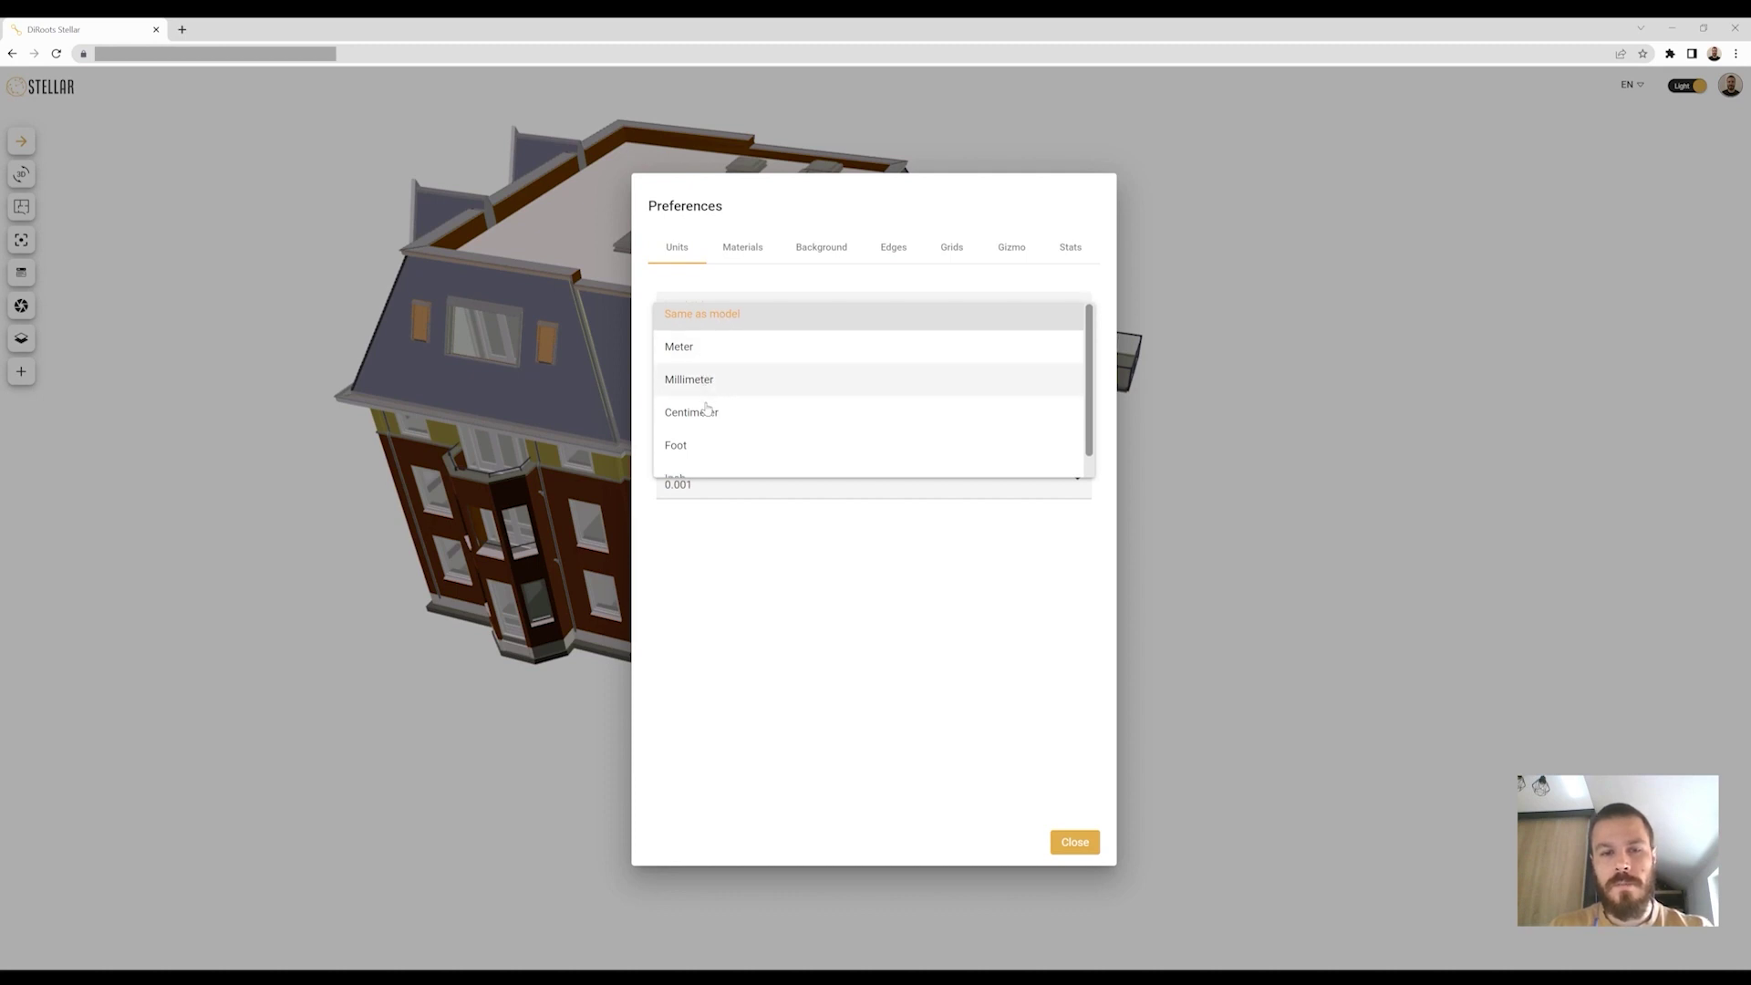
scroll(693, 418, "down", 1)
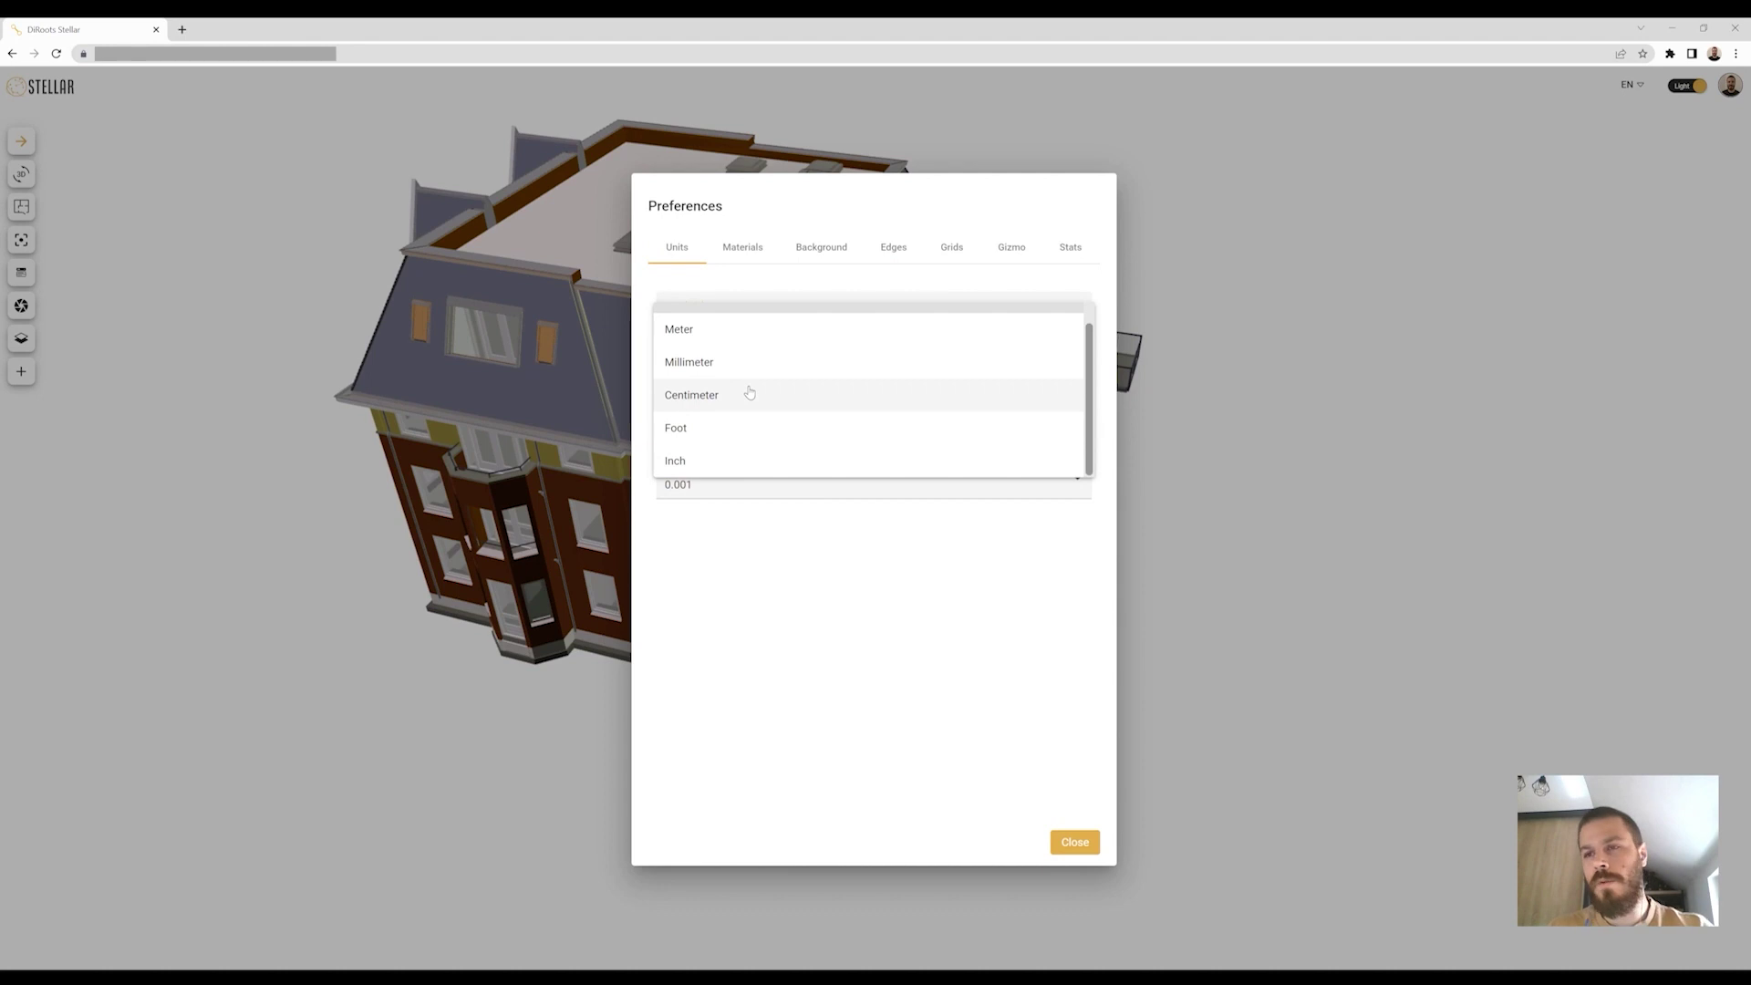
left_click(767, 540)
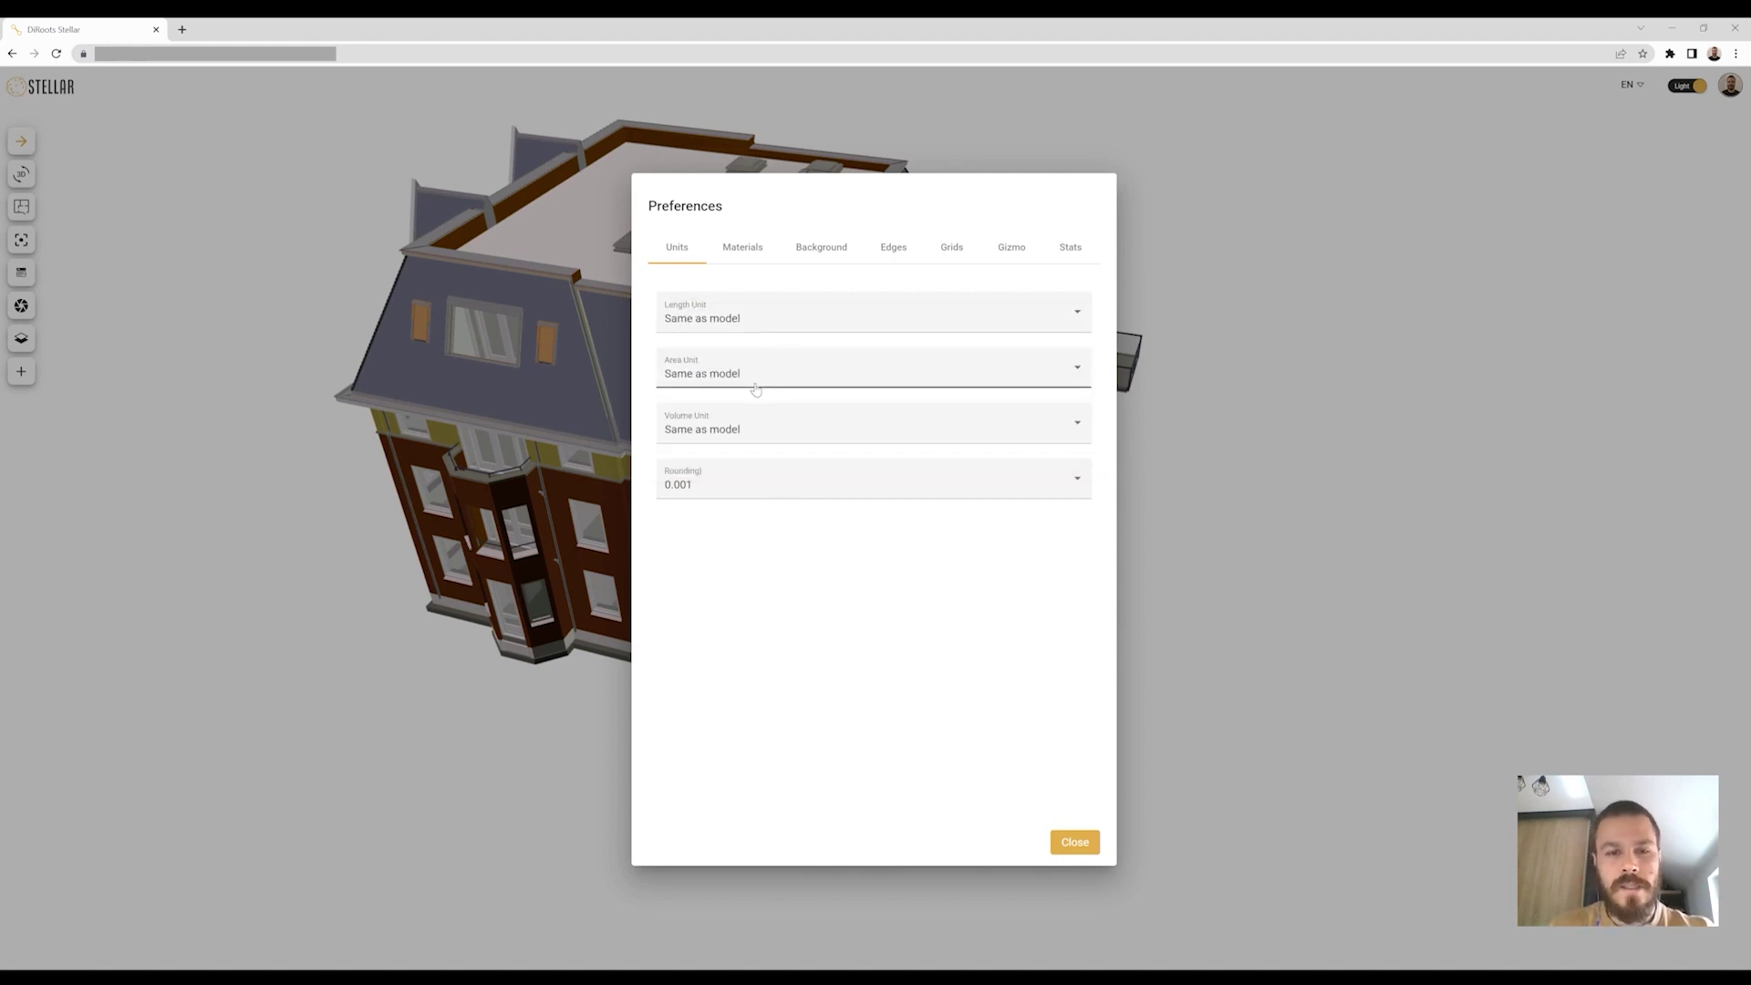
left_click(698, 431)
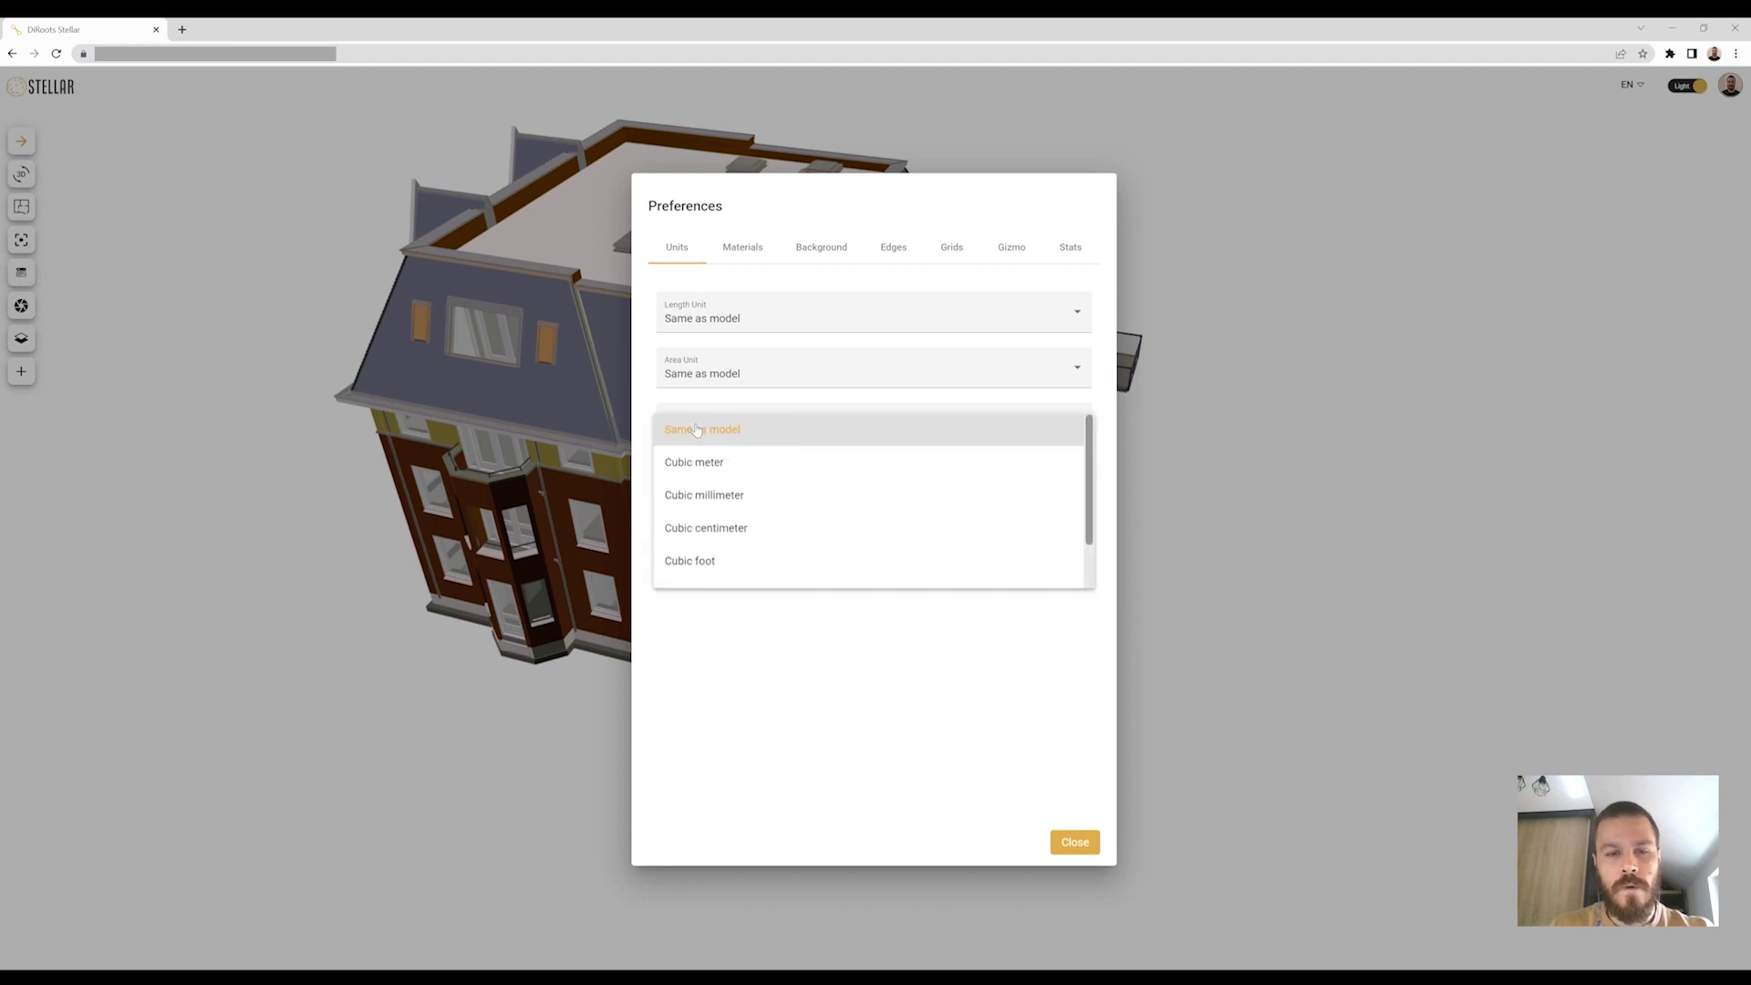
left_click(698, 430)
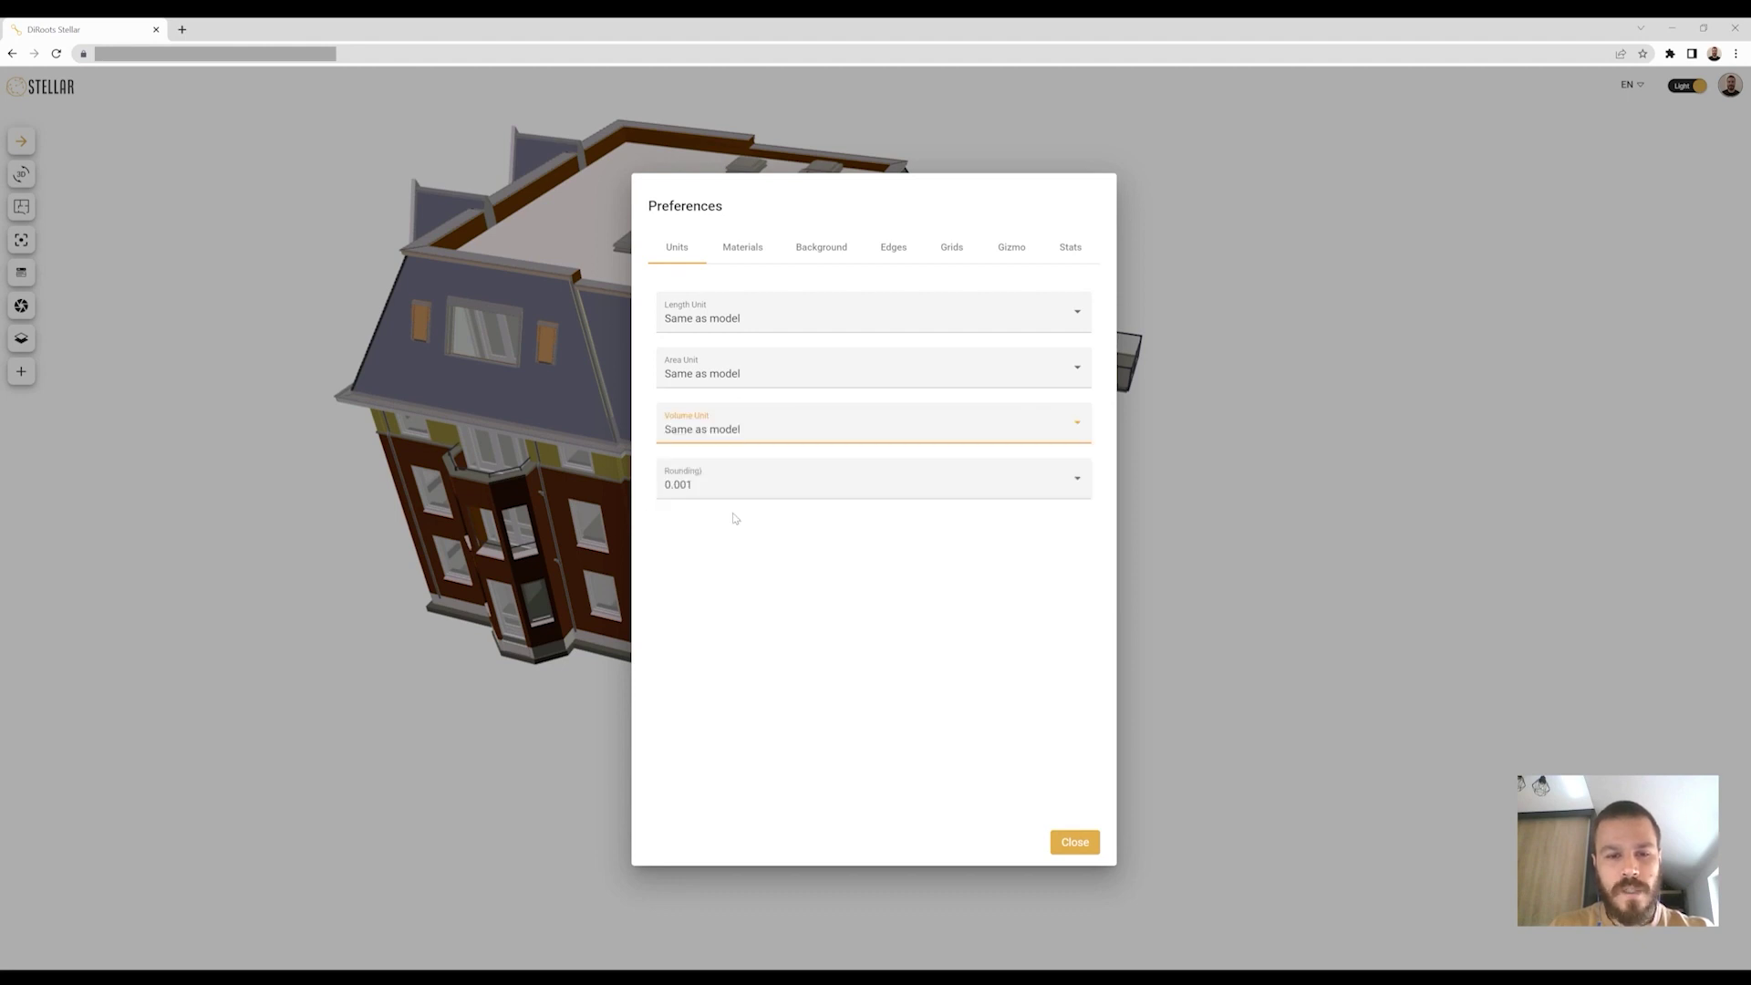
left_click(685, 490)
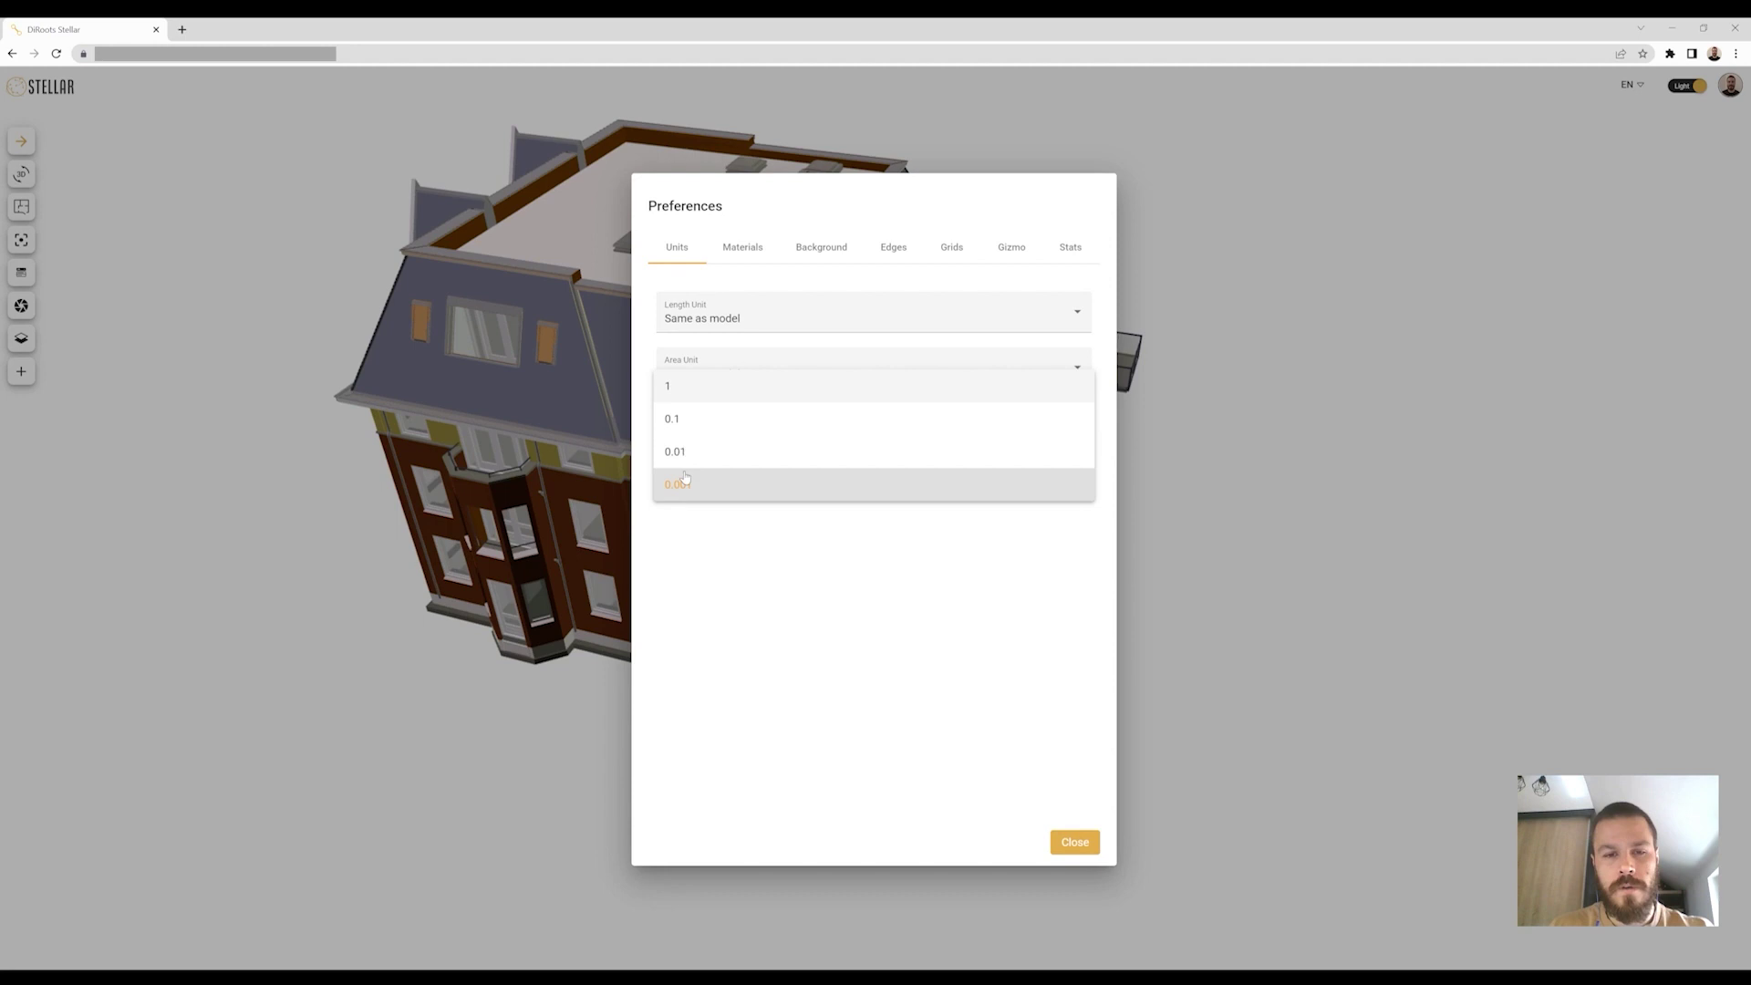
left_click(766, 606)
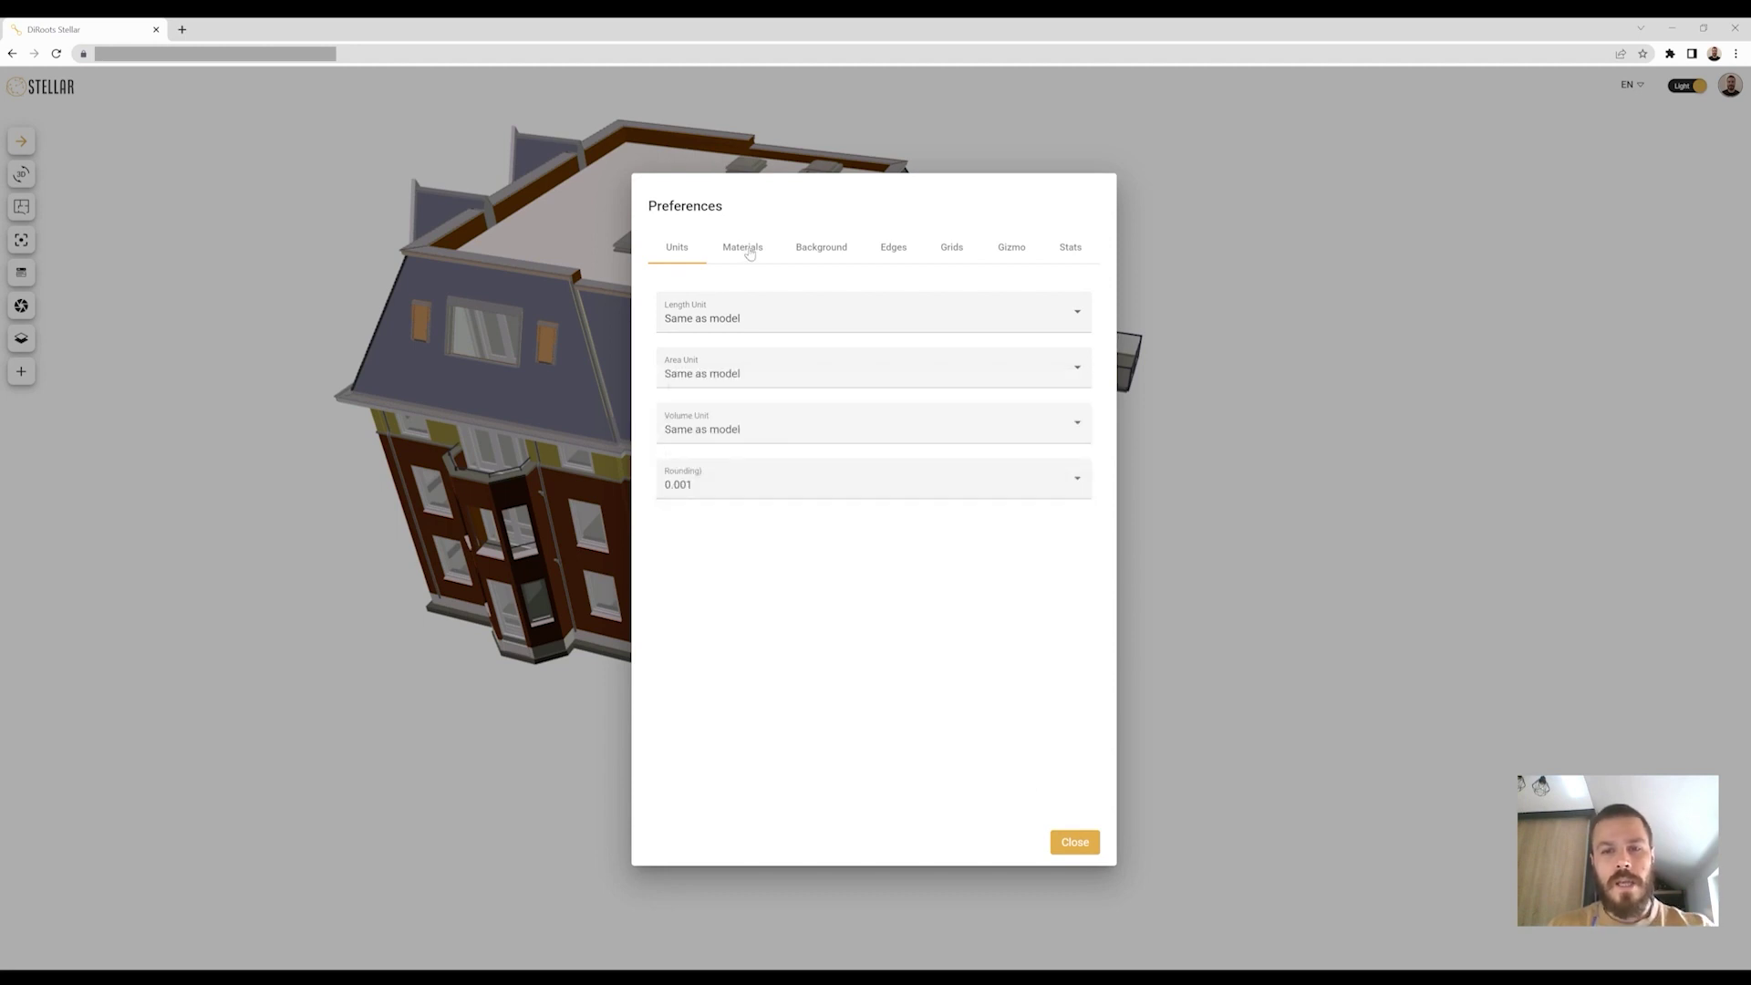
Turn Show Stats Box on in the Stats settings, then switch it off again.
left_click(1069, 251)
left_click(670, 298)
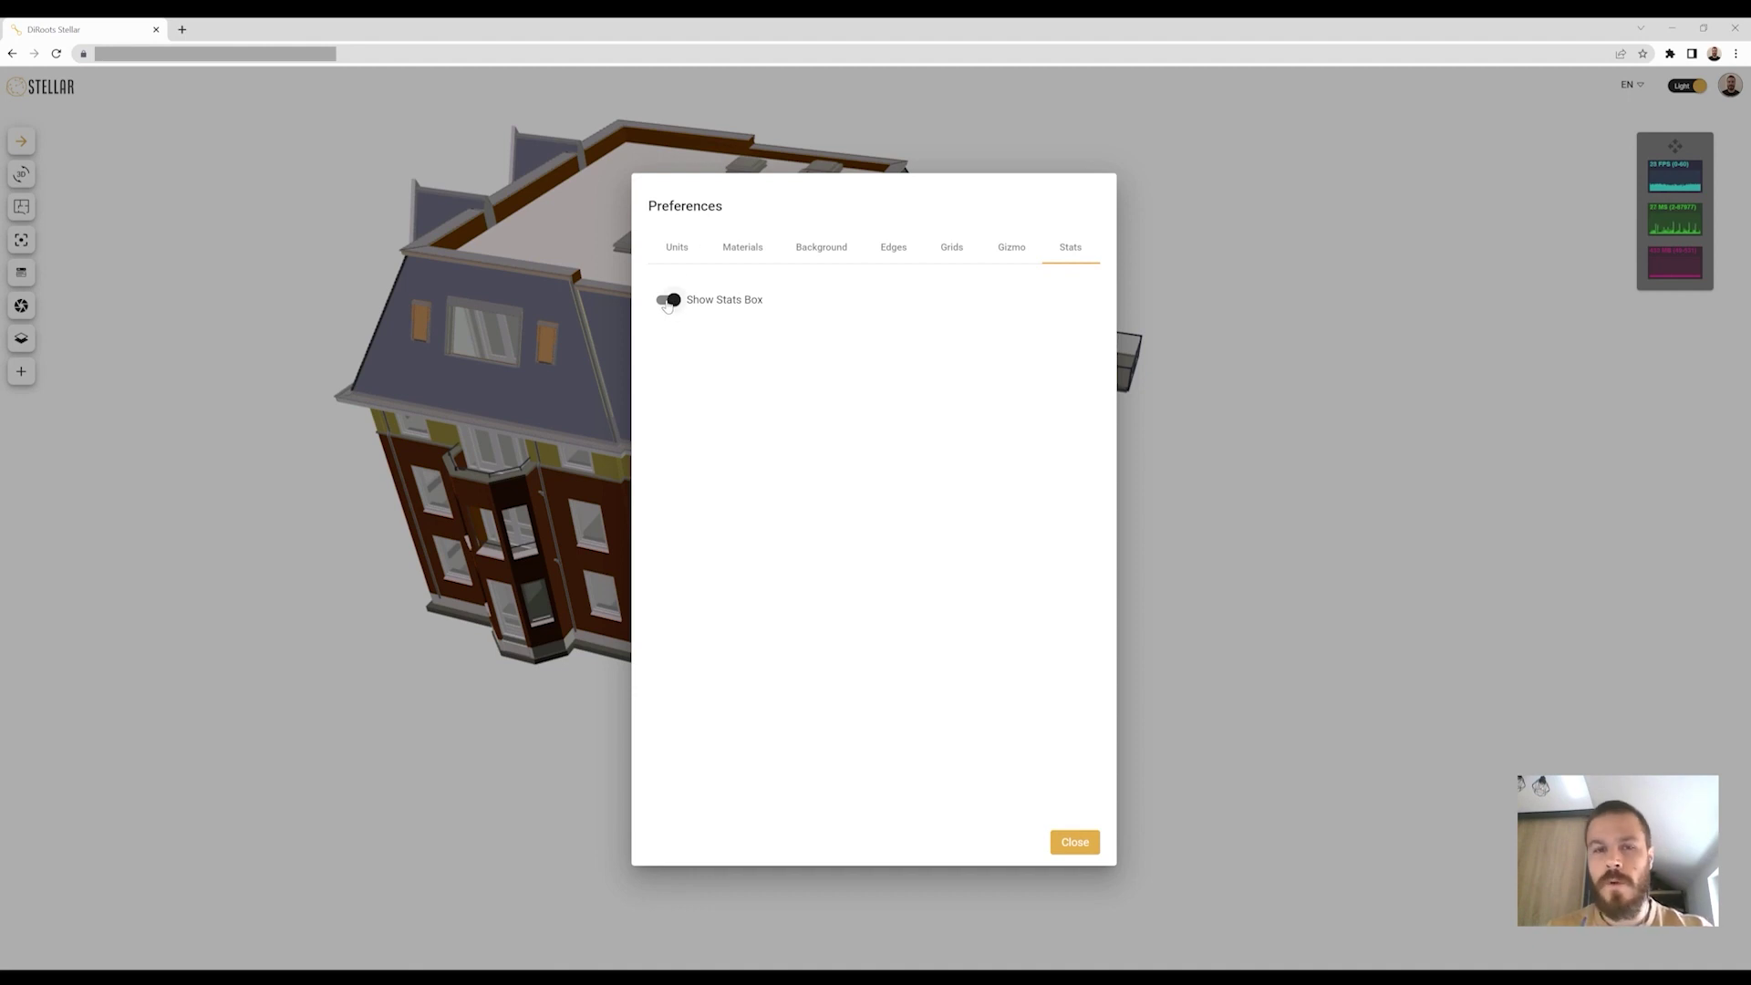
left_click(668, 302)
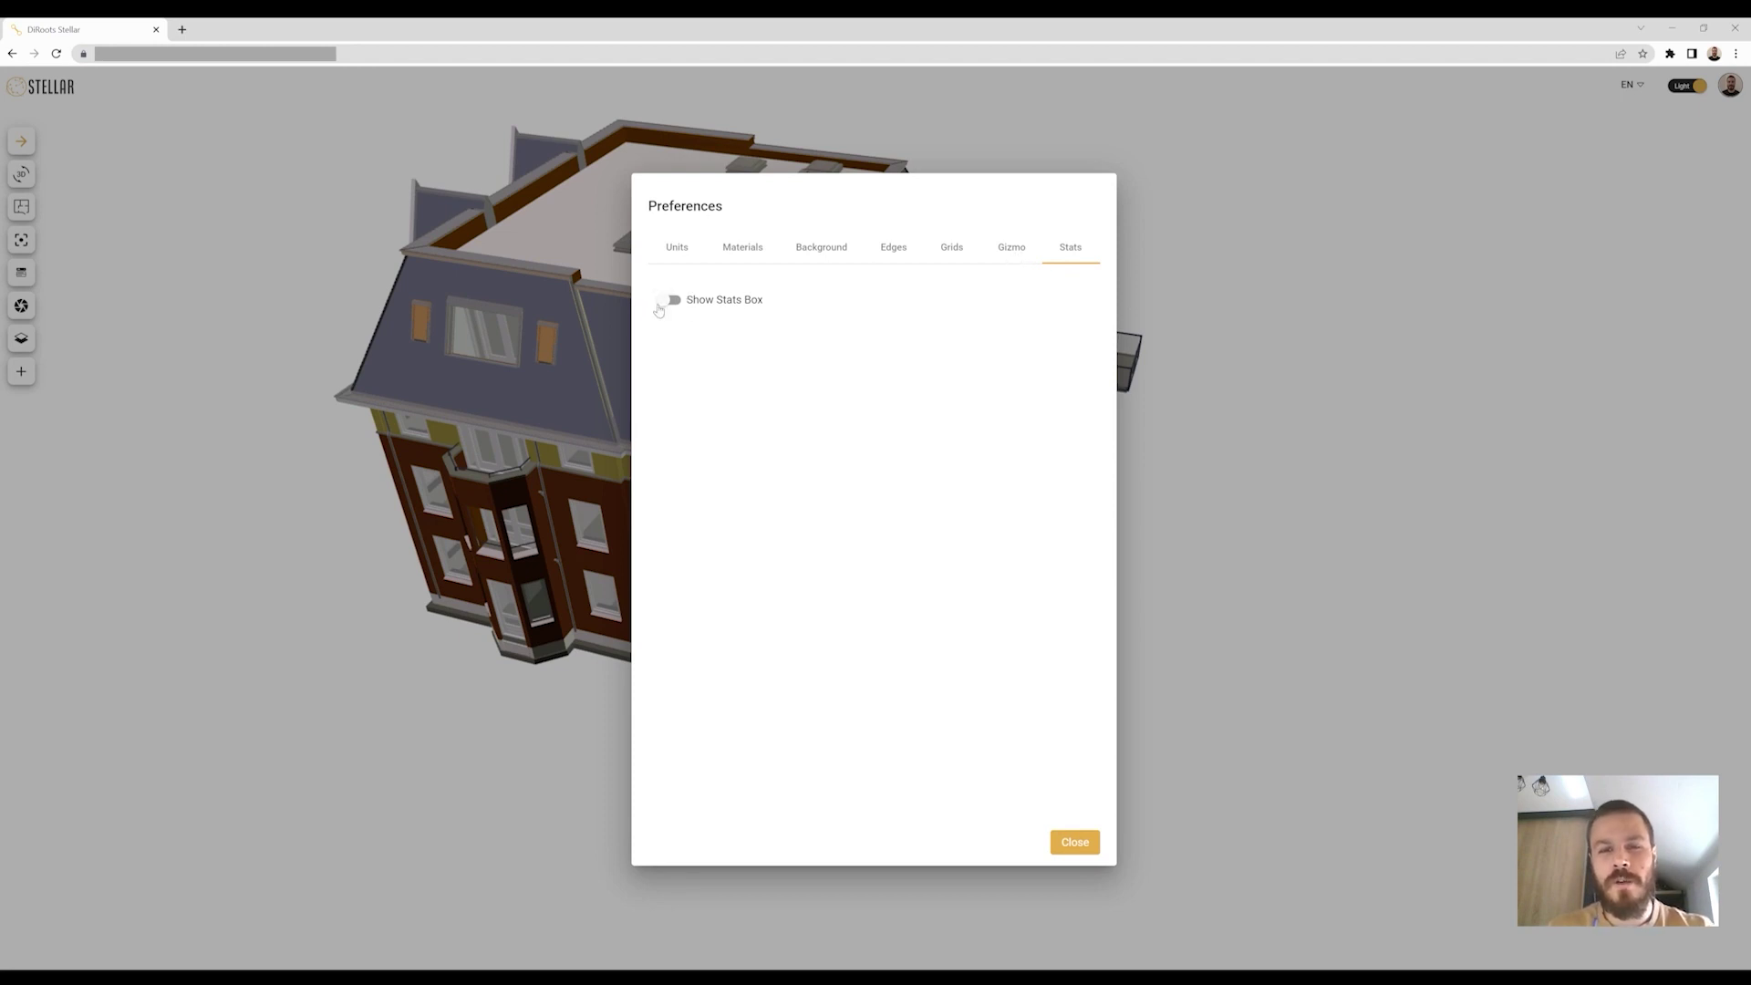
Move Preferences aside and leave only the Z gizmo axis visible, with X and Y hidden.
left_click(1009, 257)
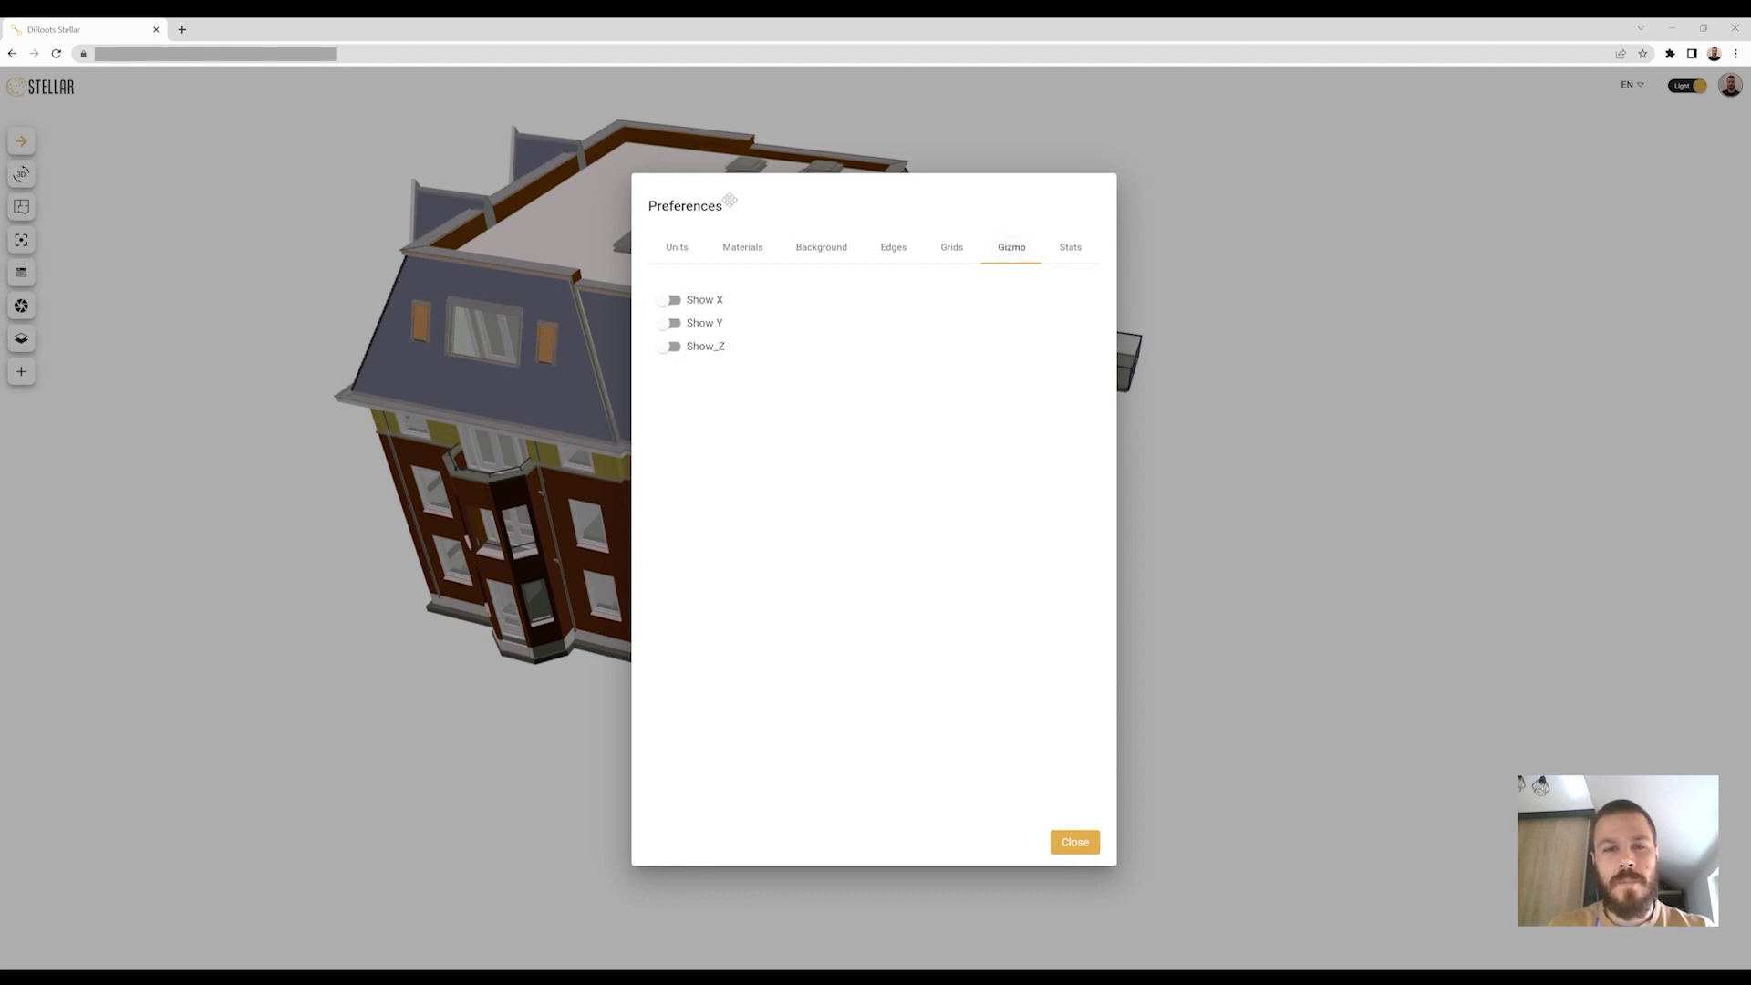
left_click_drag(973, 206, 1336, 200)
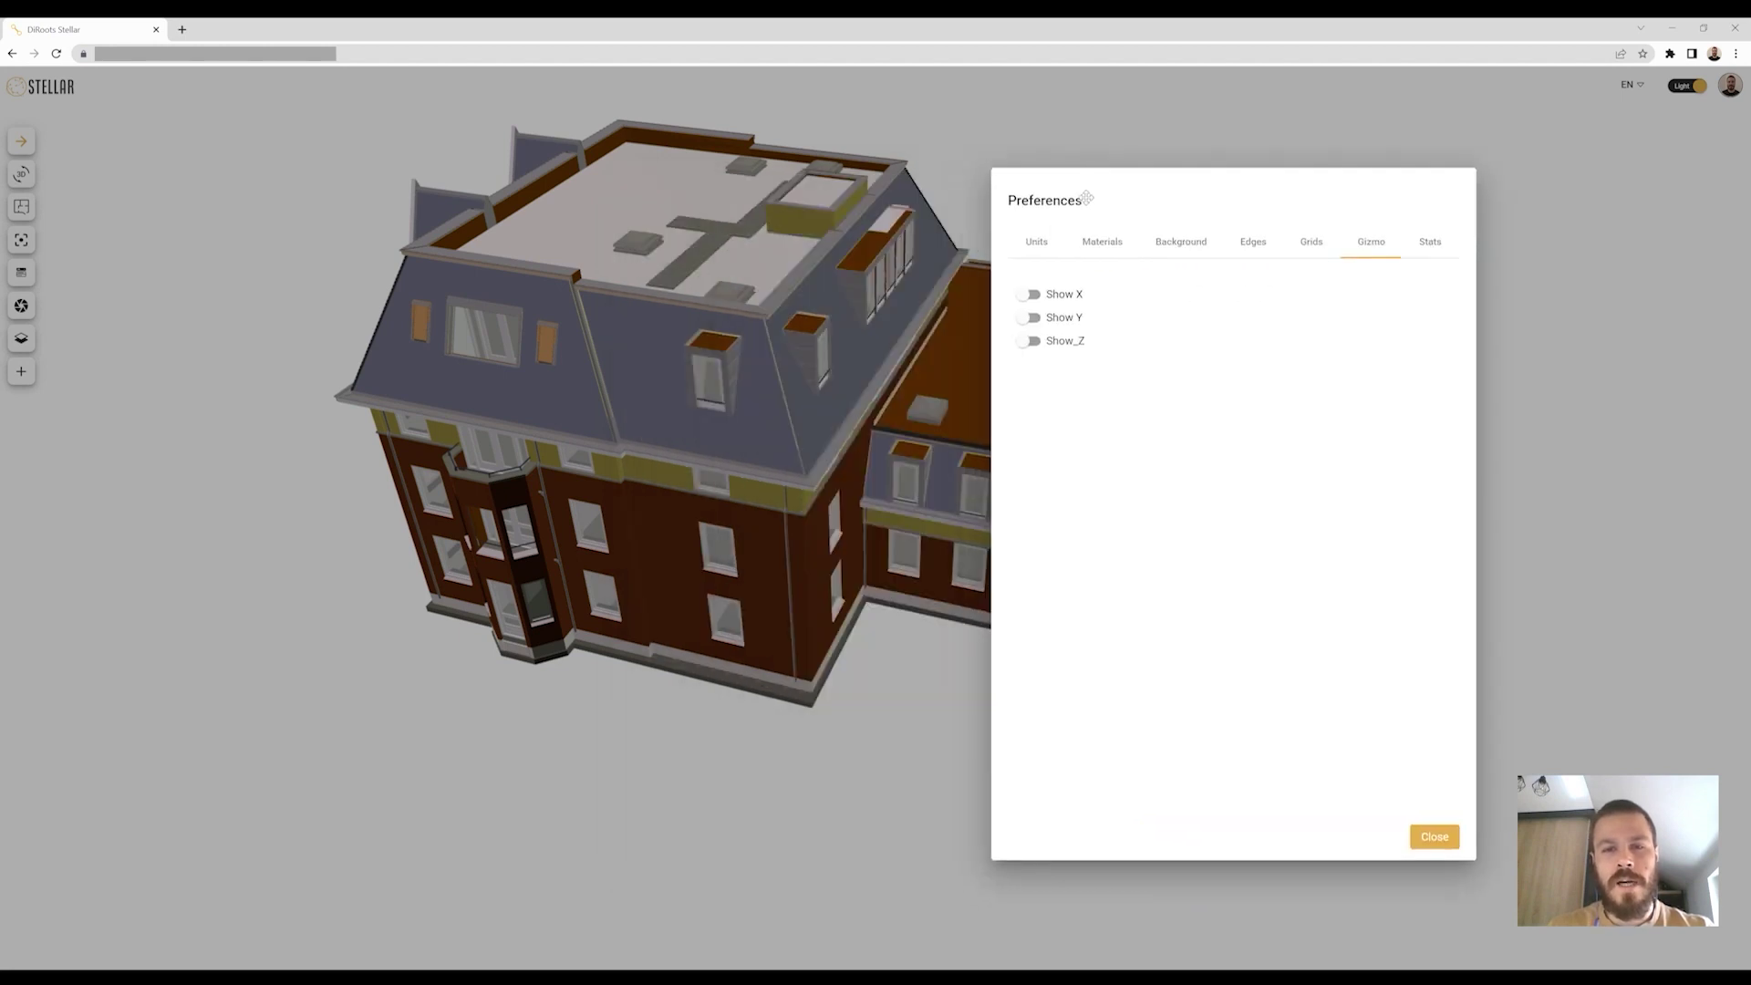
left_click(1031, 295)
left_click(1025, 349)
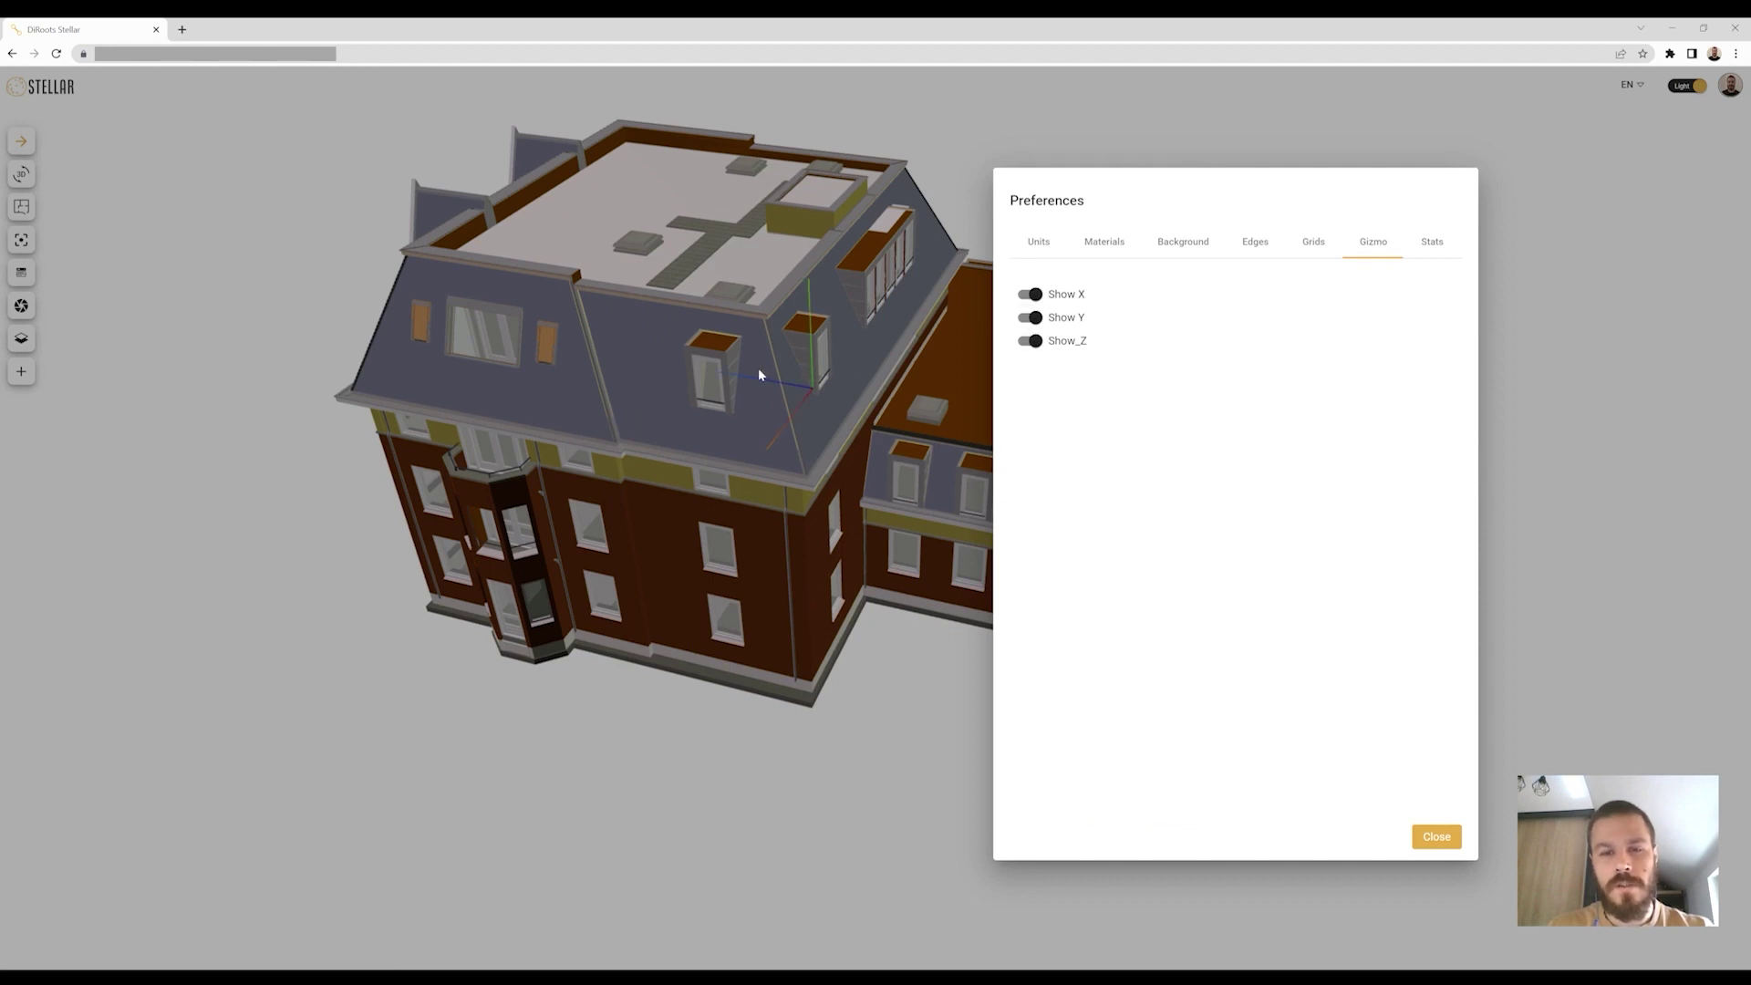
left_click(1031, 318)
left_click(1030, 295)
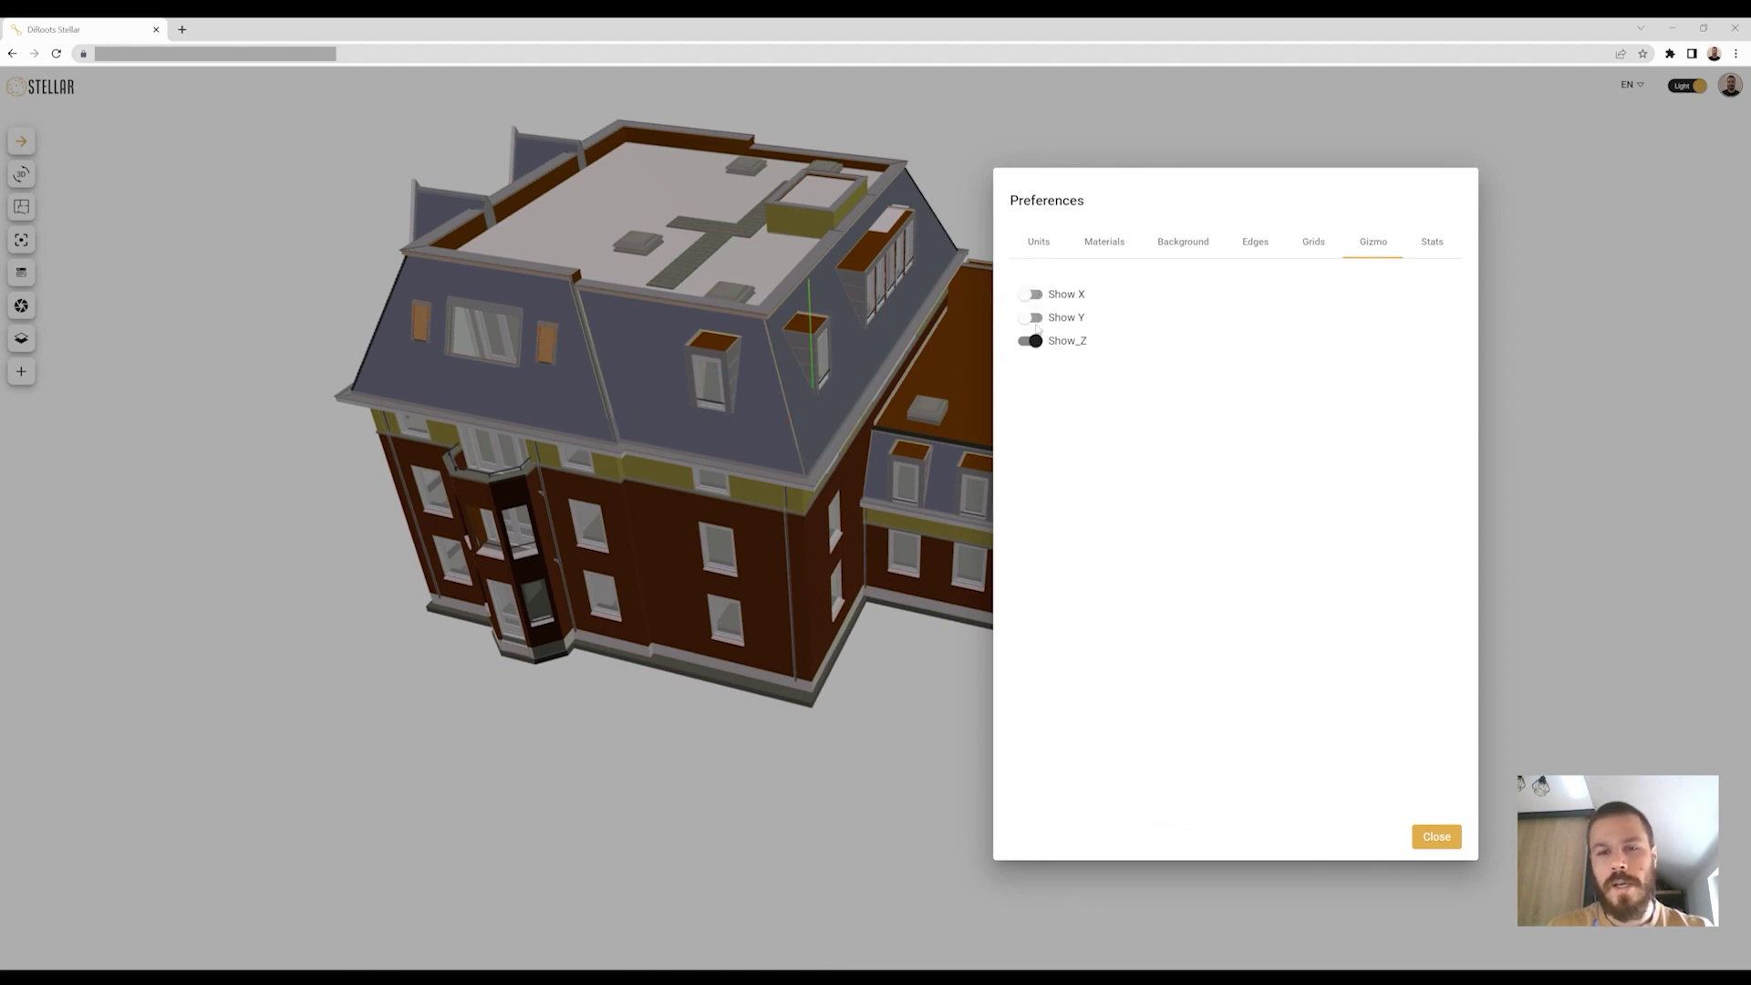
Show the ground grid, briefly try 1 m spacing, then close Preferences and open the account menu.
left_click(1294, 257)
left_click(1033, 295)
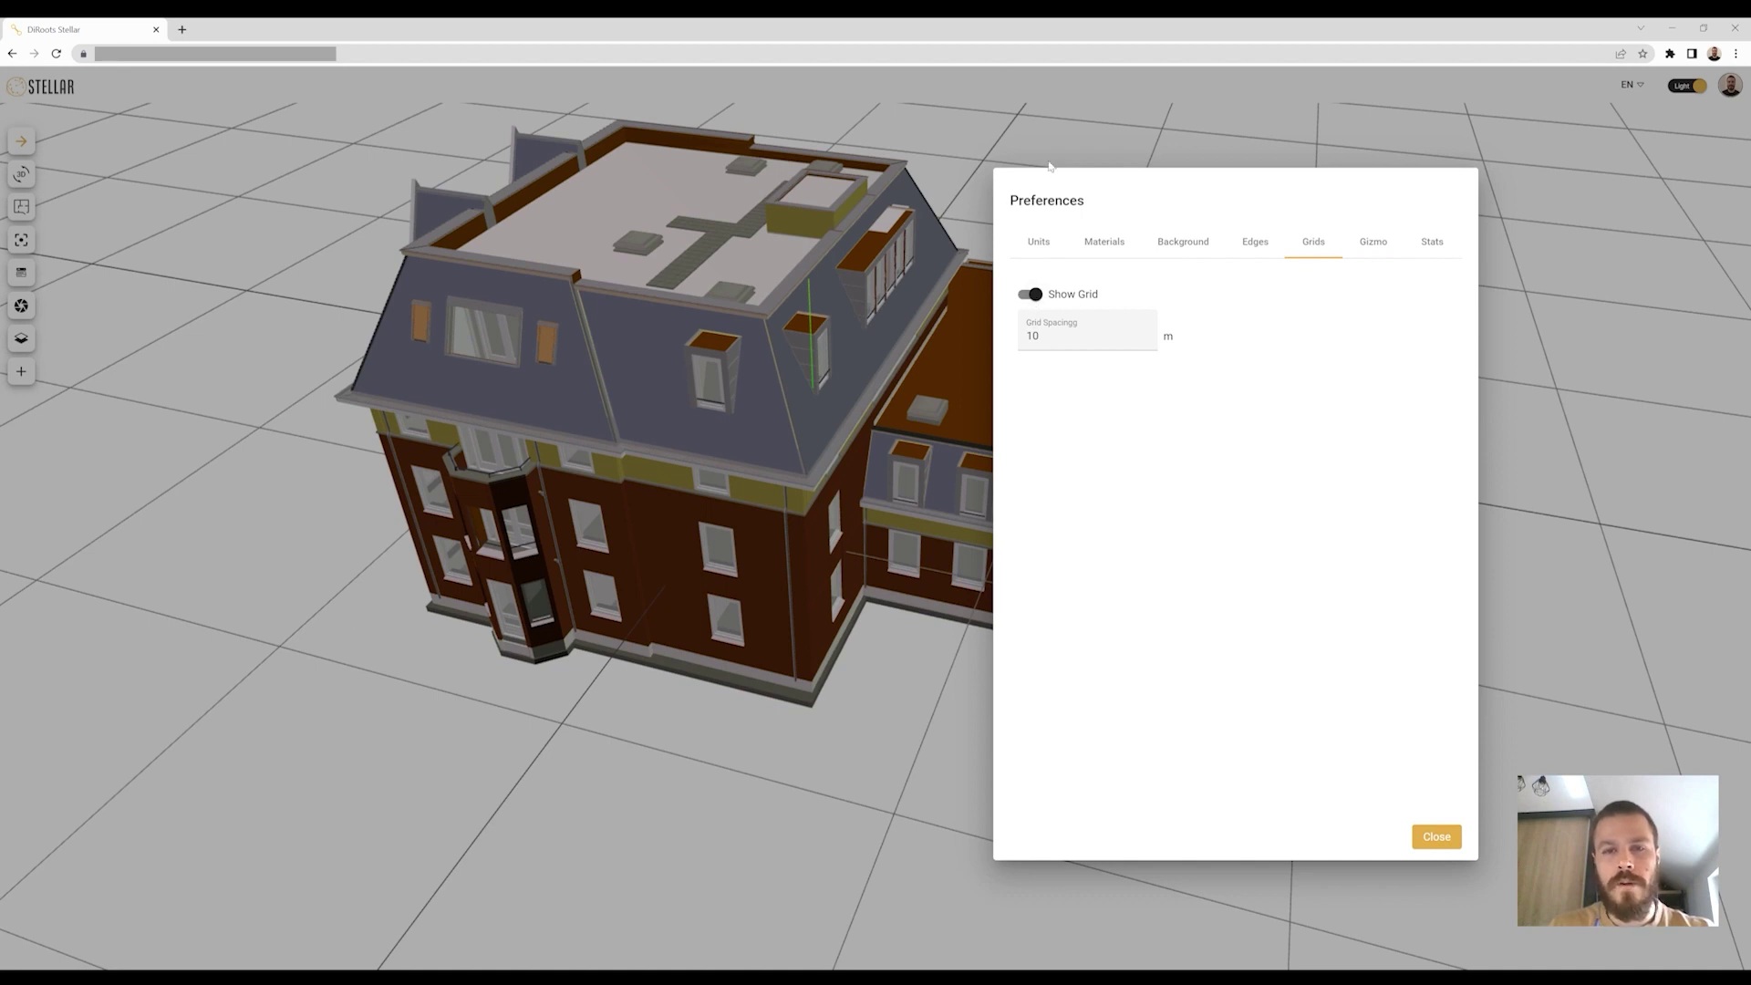
left_click(1060, 346)
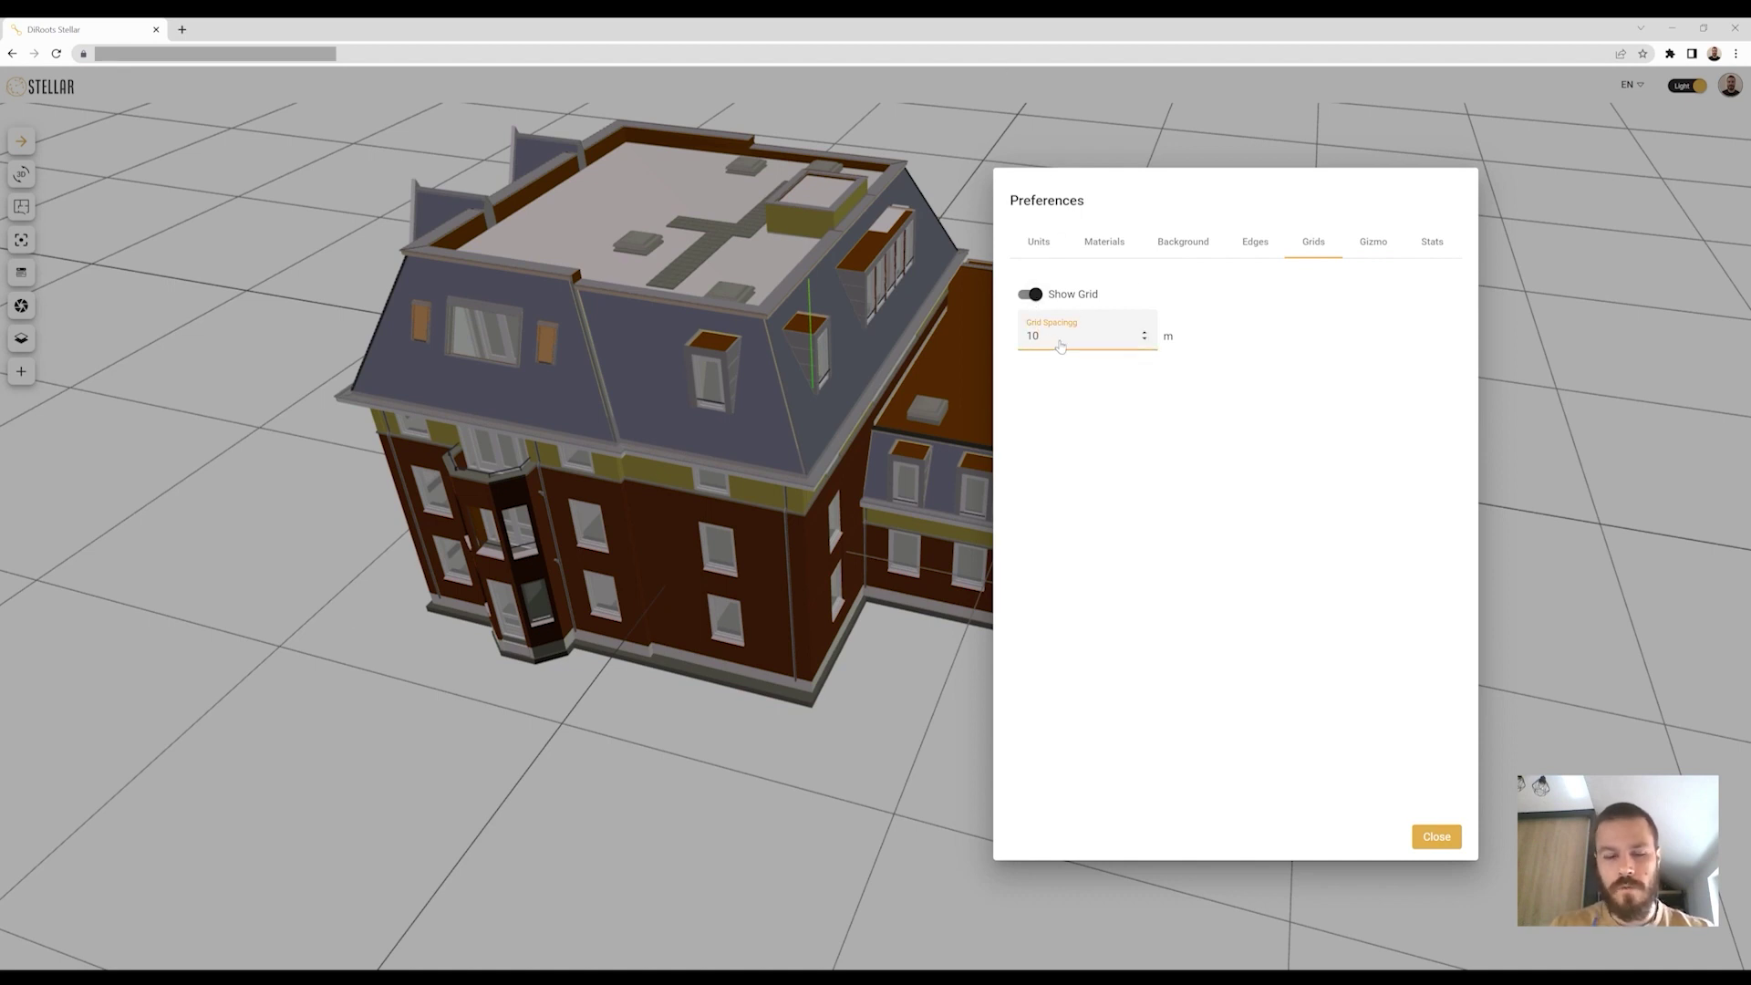
key("BackSpace")
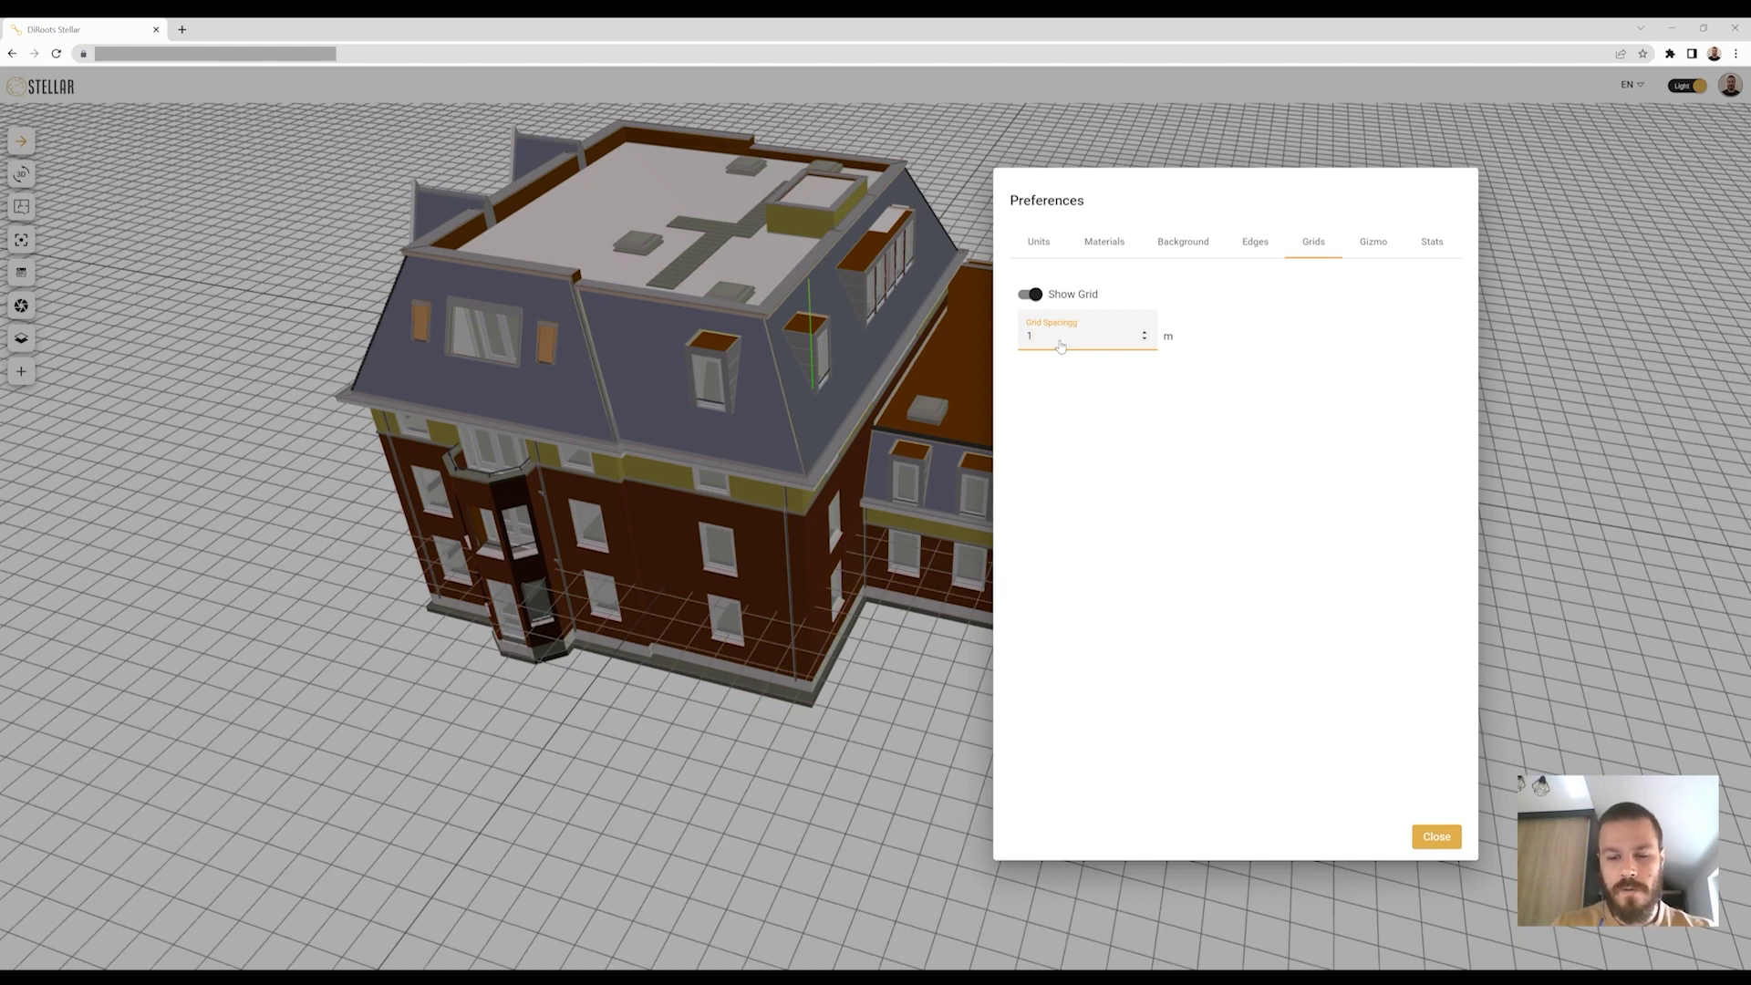
type("0")
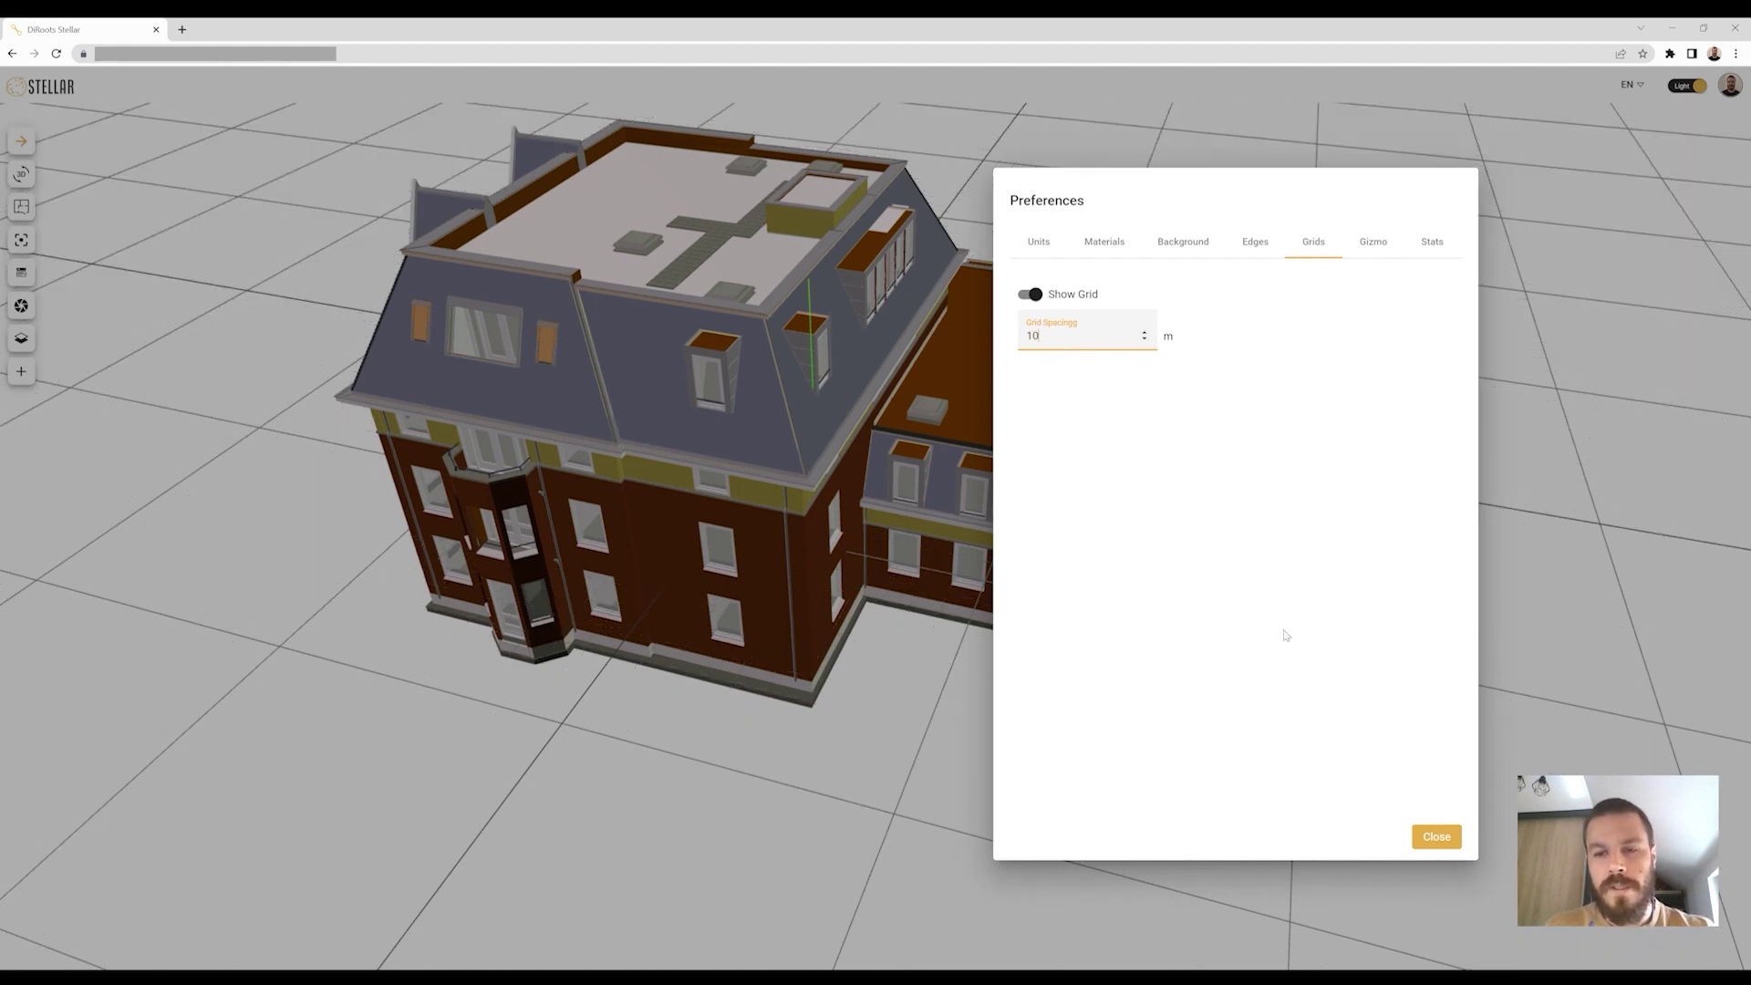
left_click(1437, 837)
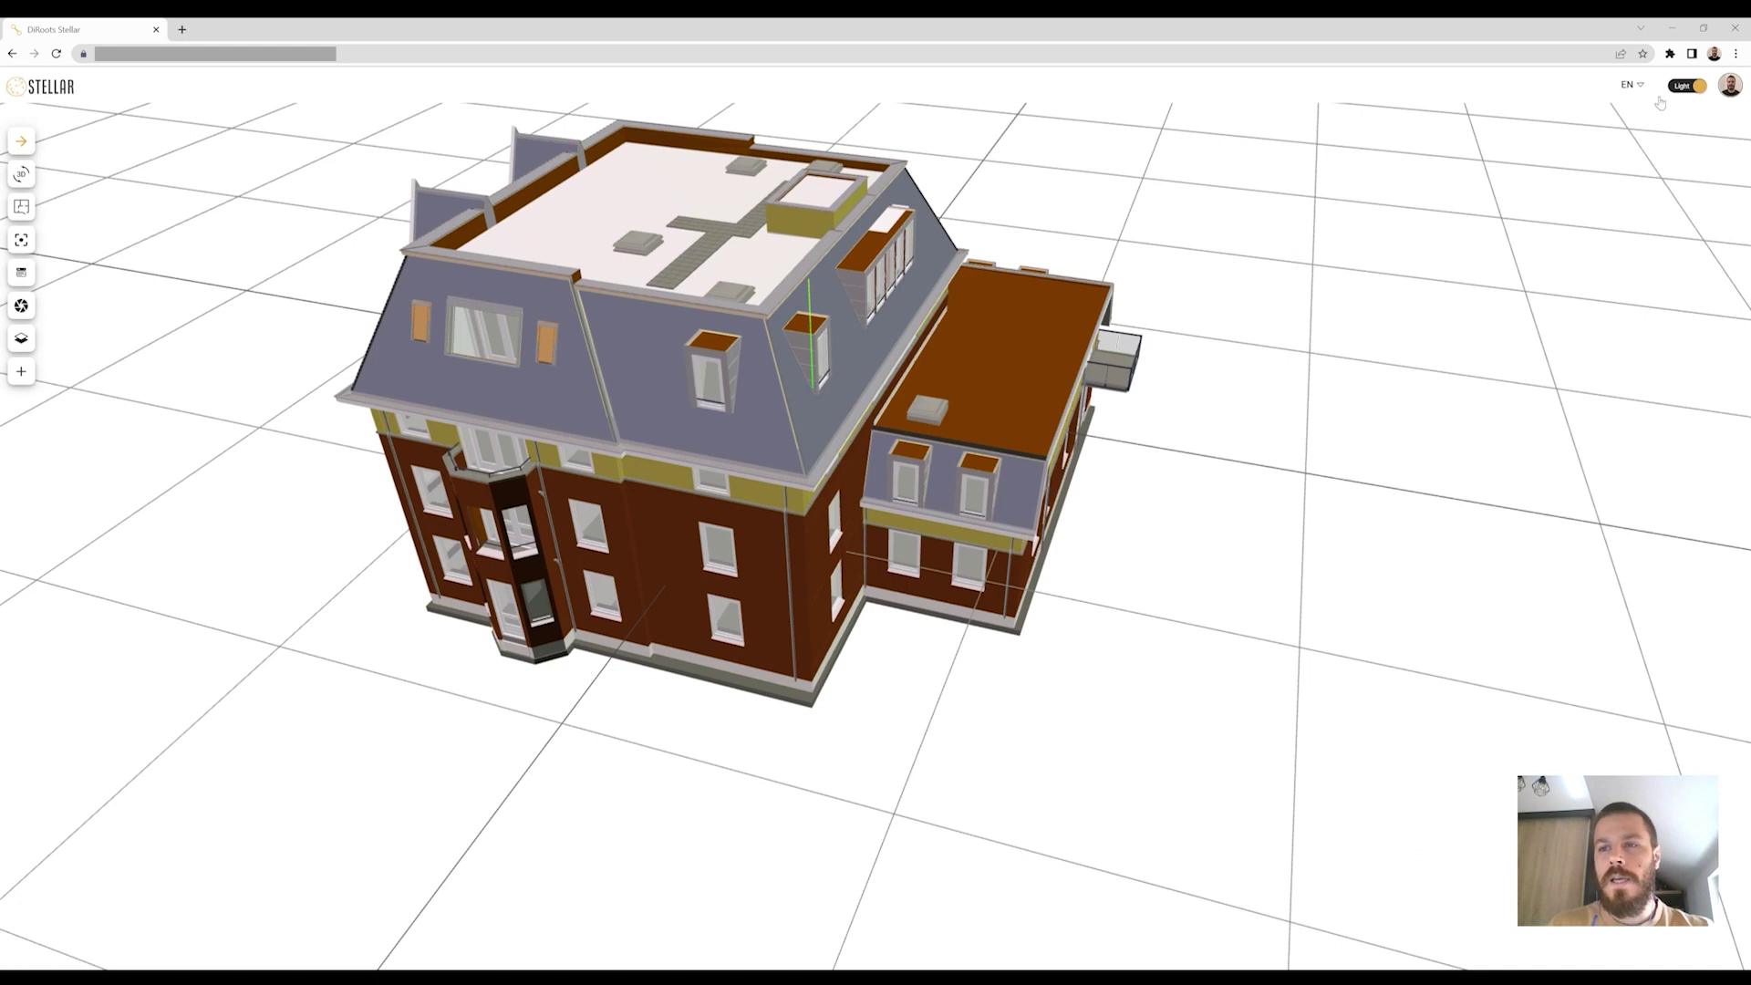
left_click(1730, 86)
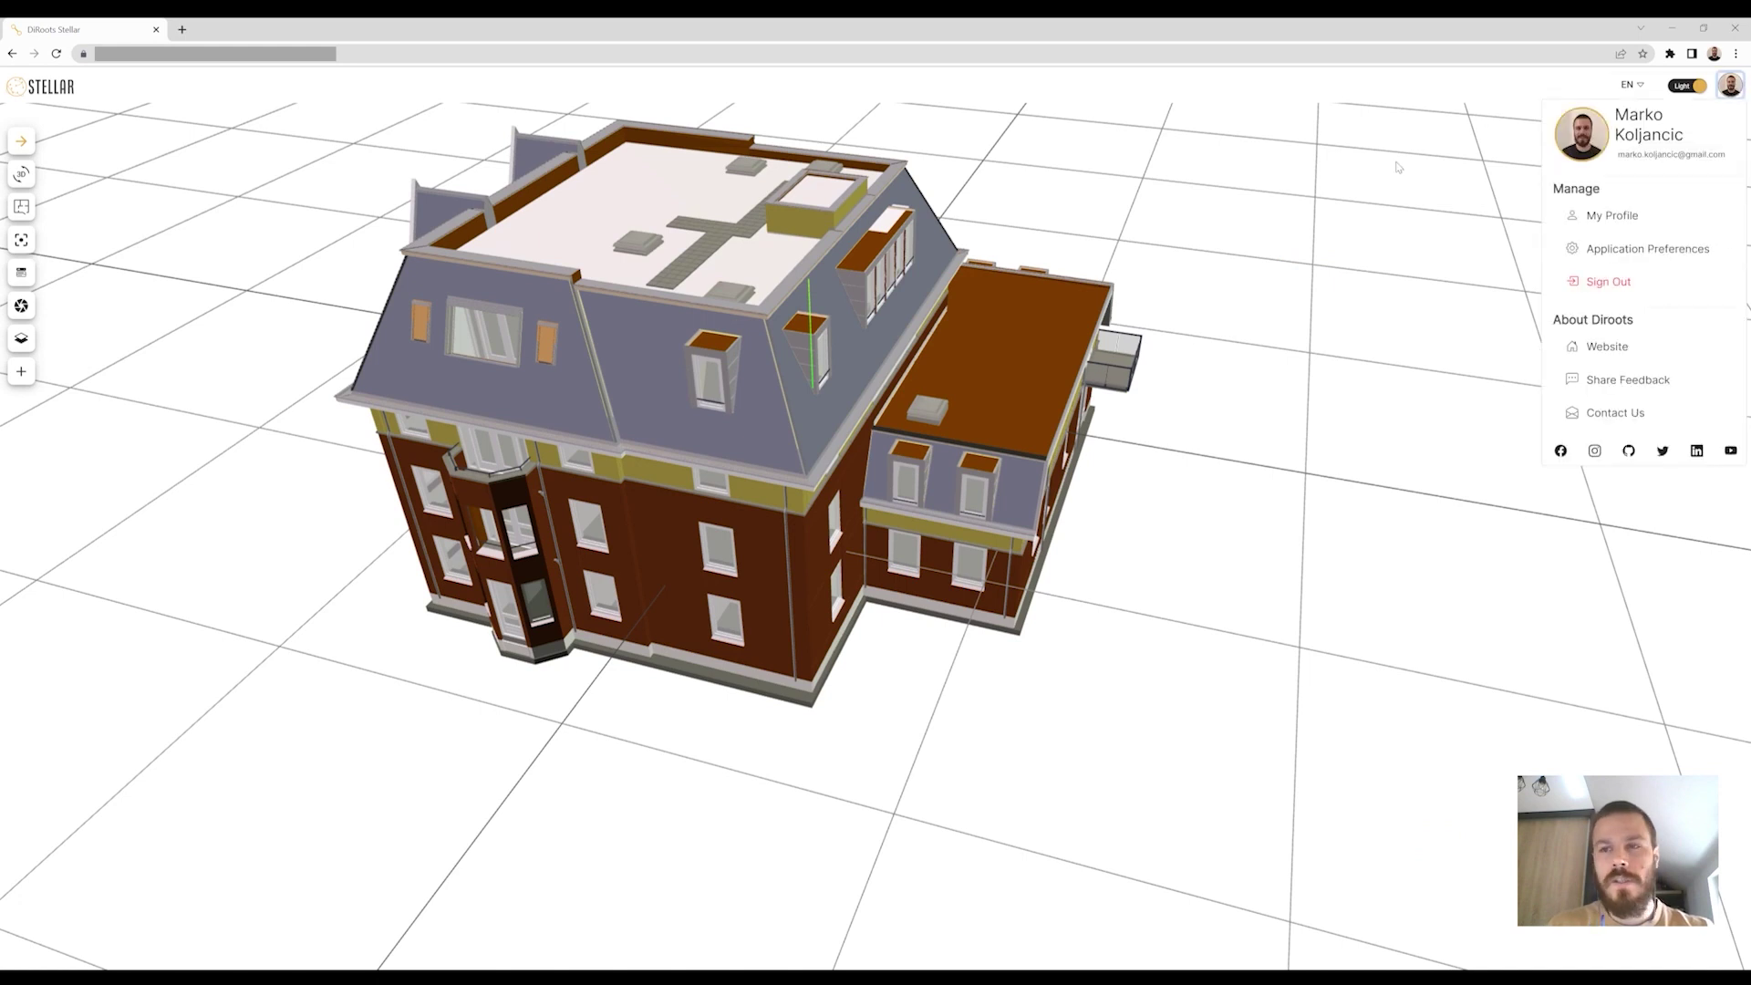
Turn off the ground grid in Application Preferences.
left_click(1638, 250)
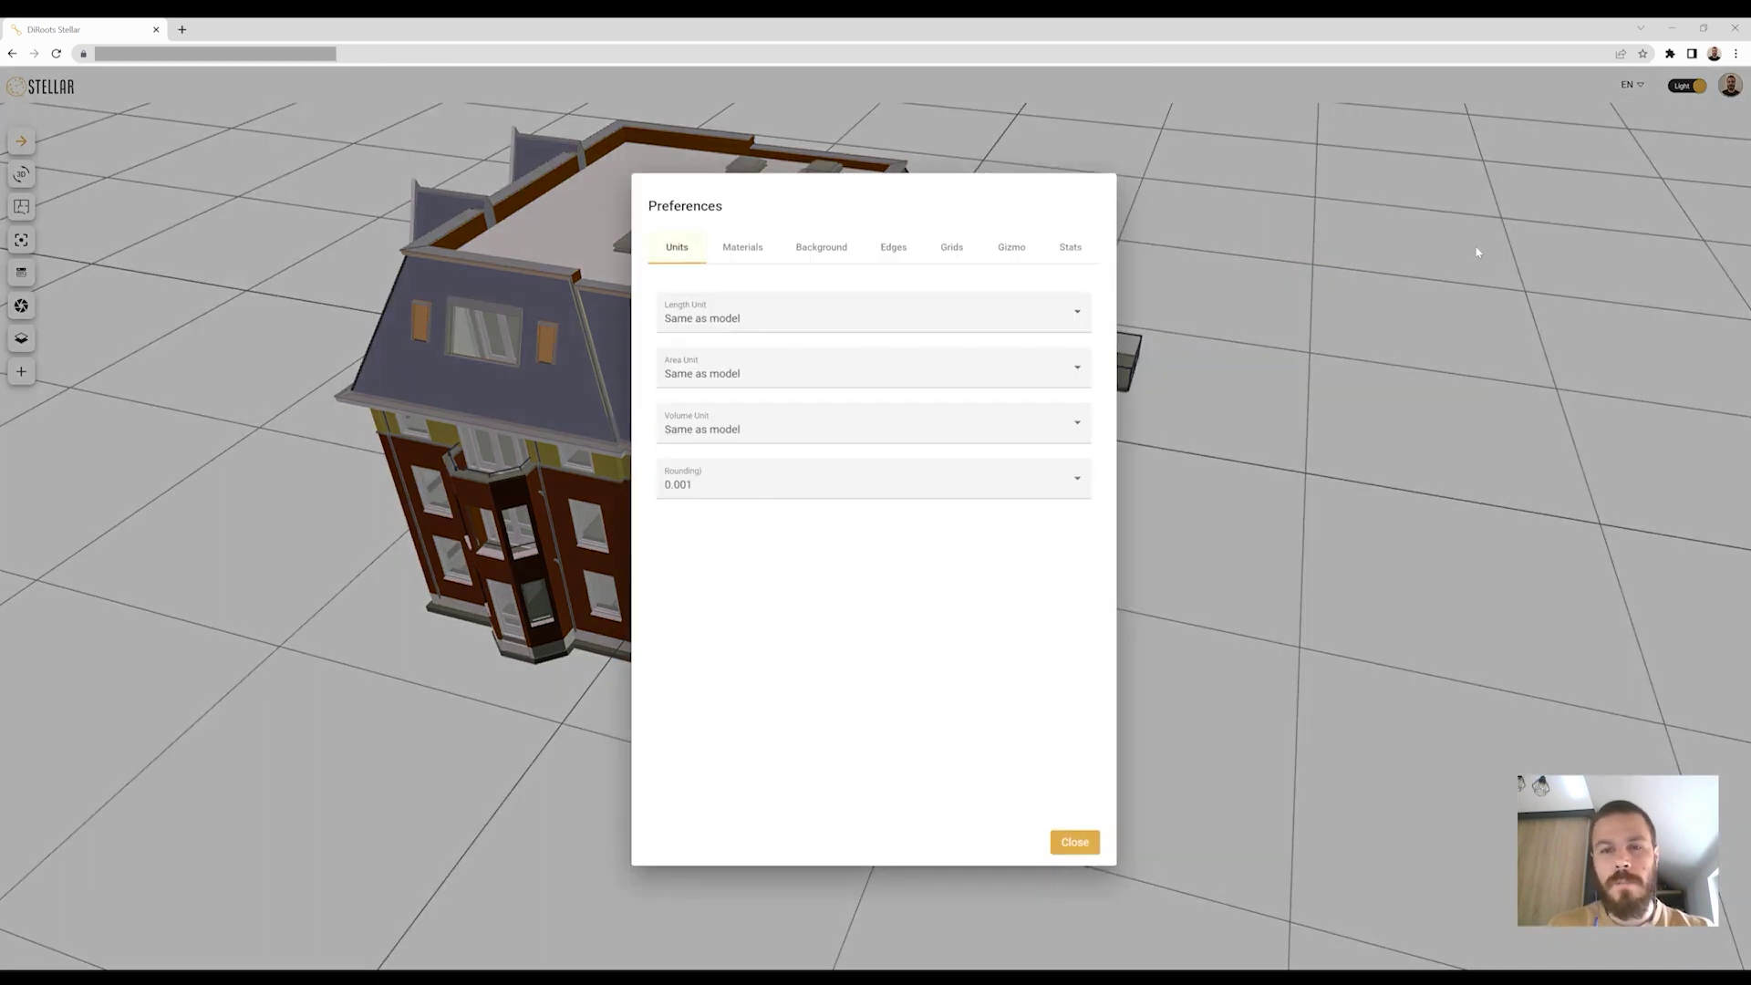
left_click(952, 247)
left_click(671, 300)
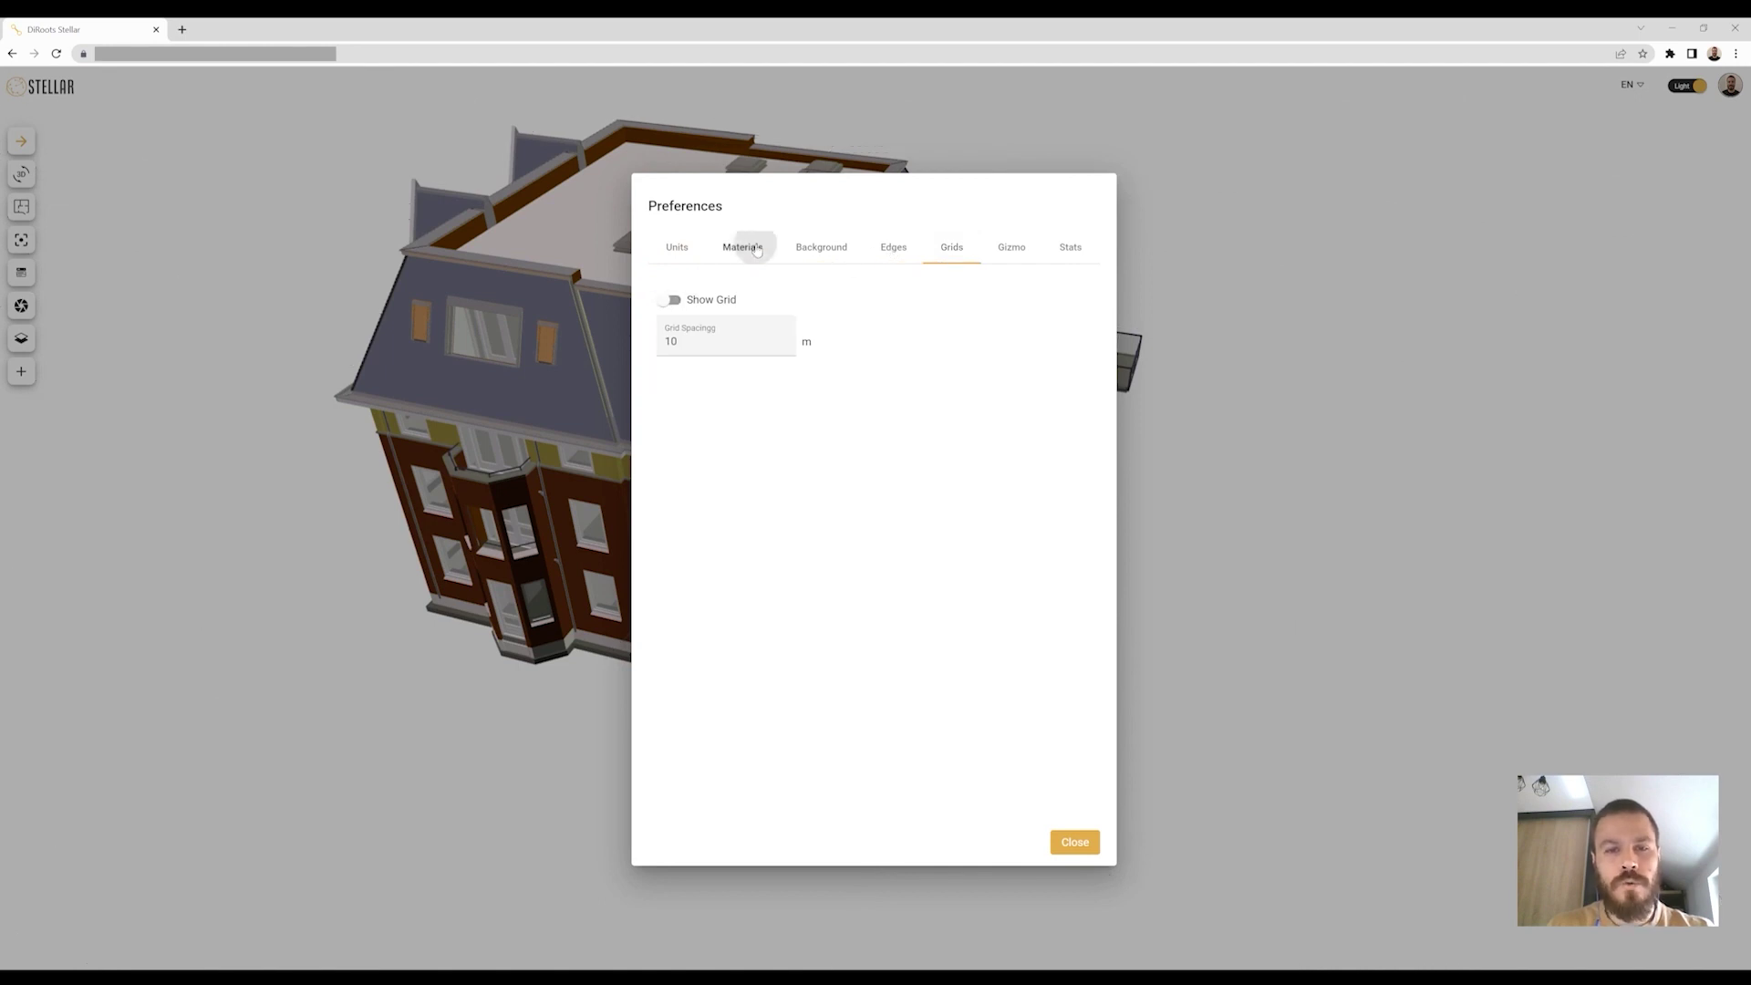
Override all materials with dark grey and view the building's right side.
left_click(744, 248)
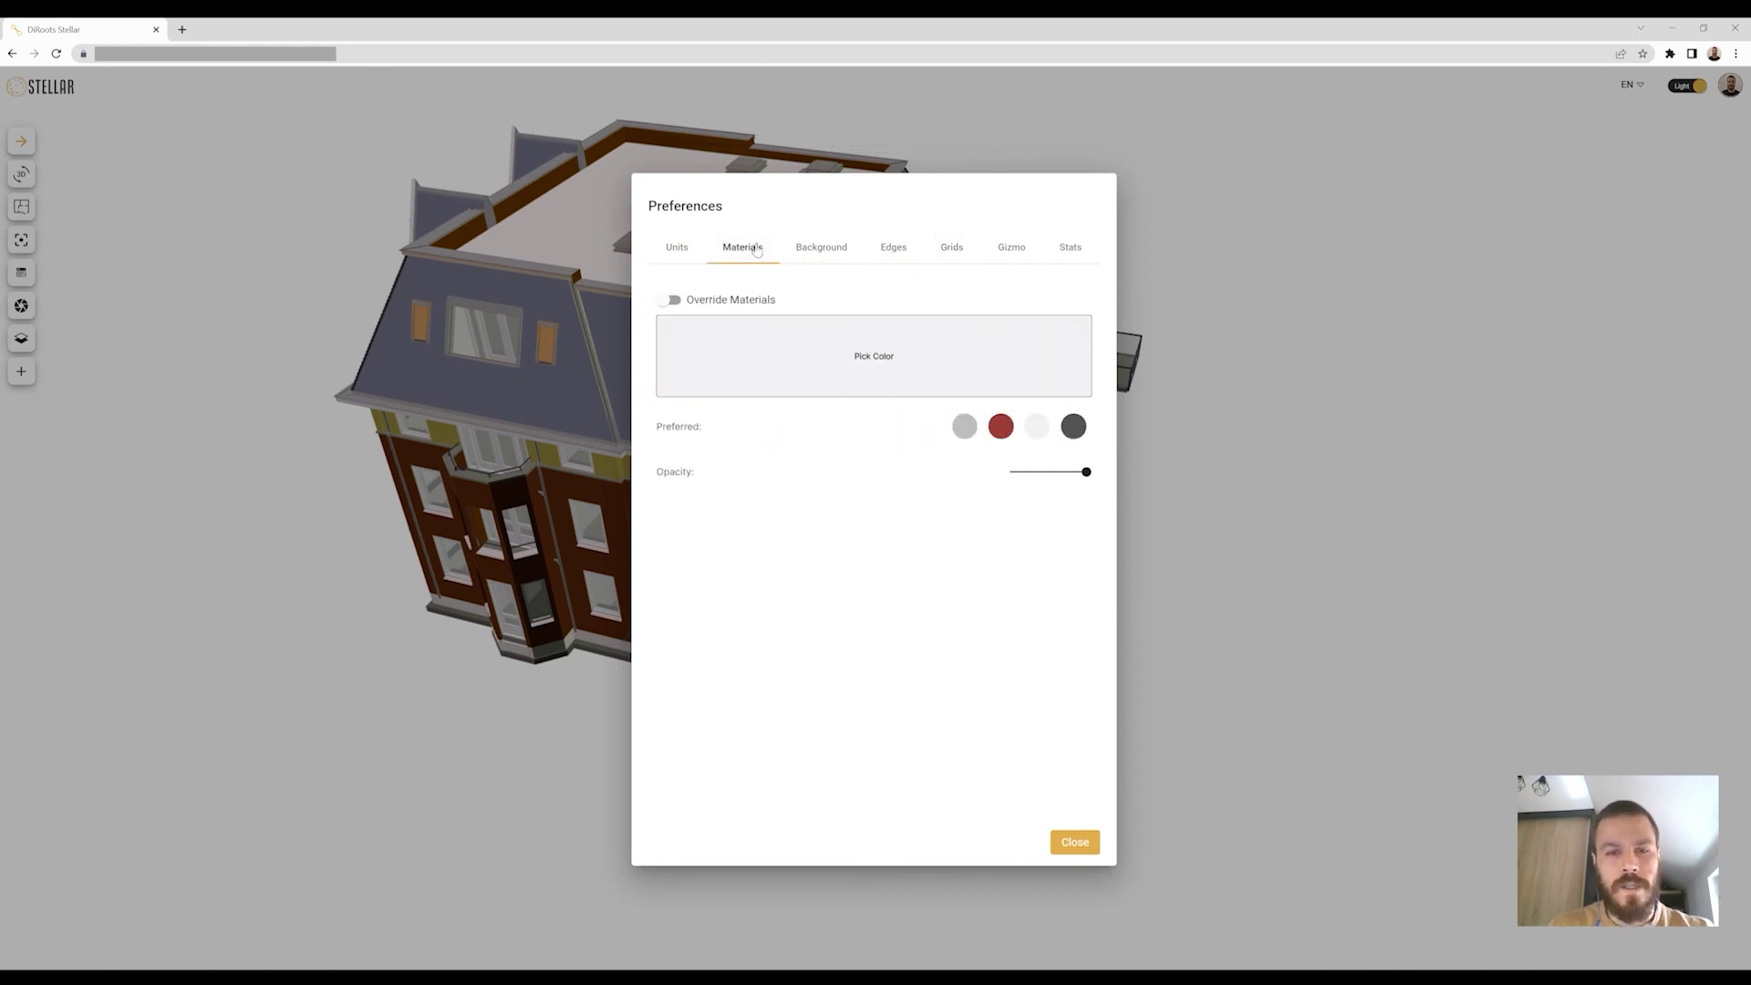
left_click(668, 302)
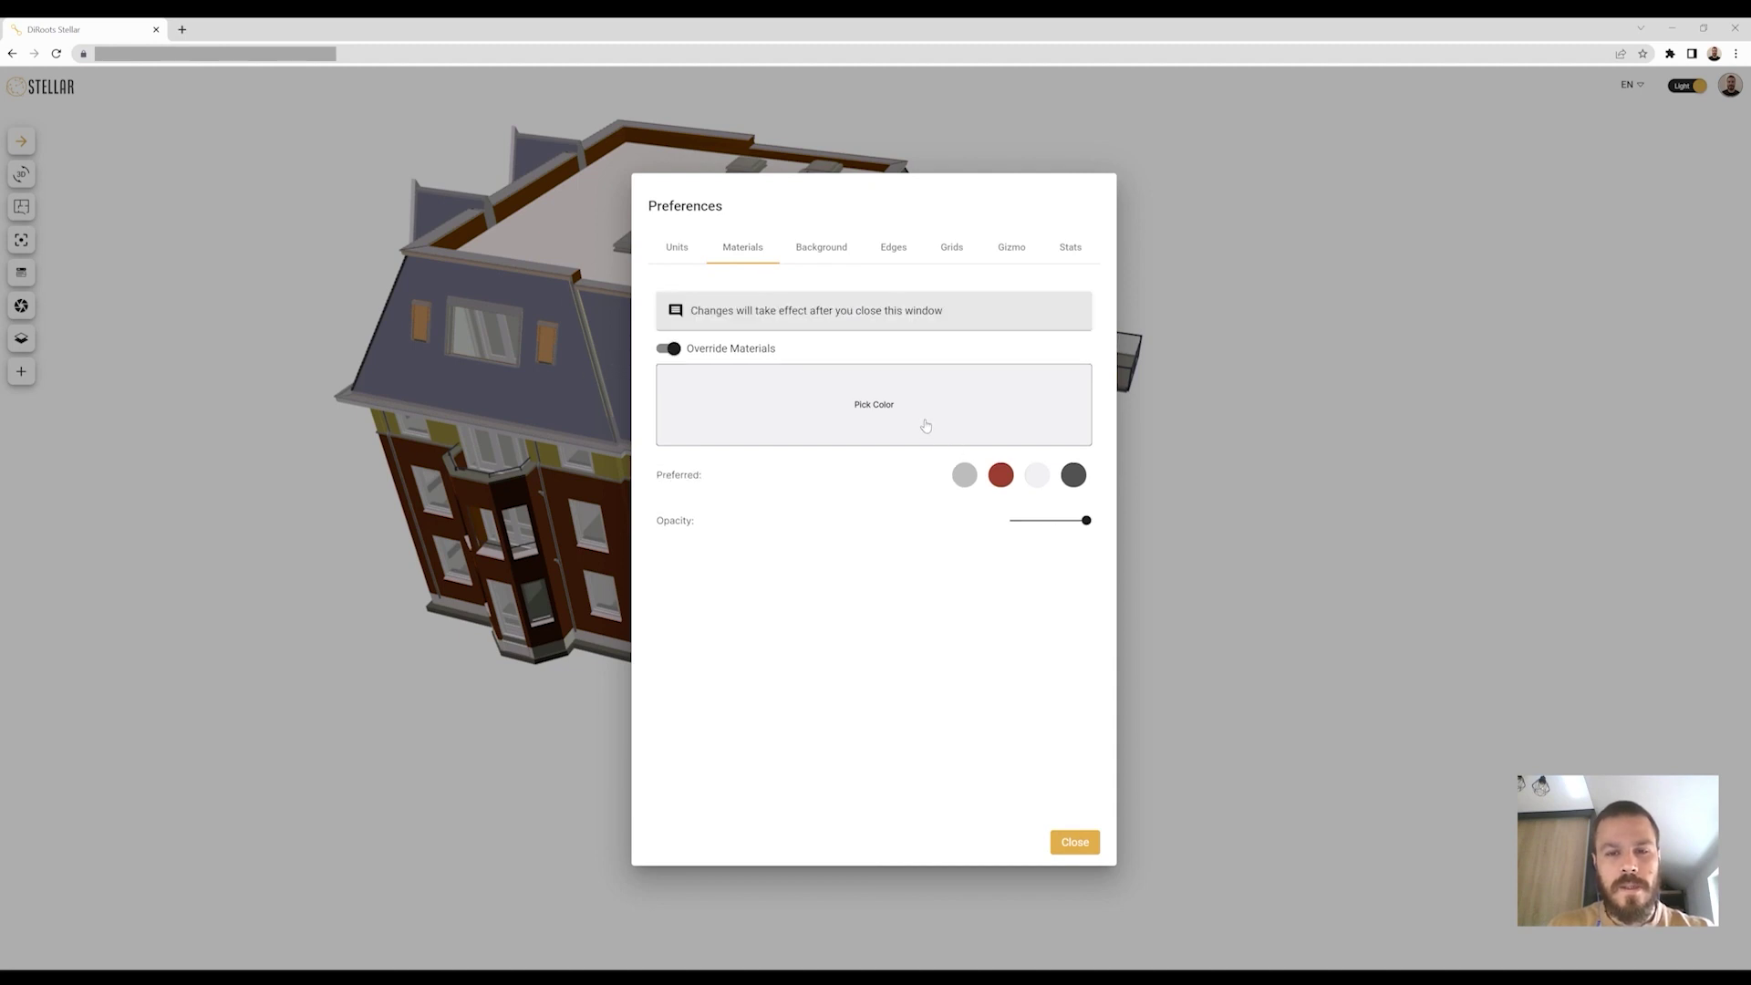
left_click(1072, 477)
left_click(1077, 838)
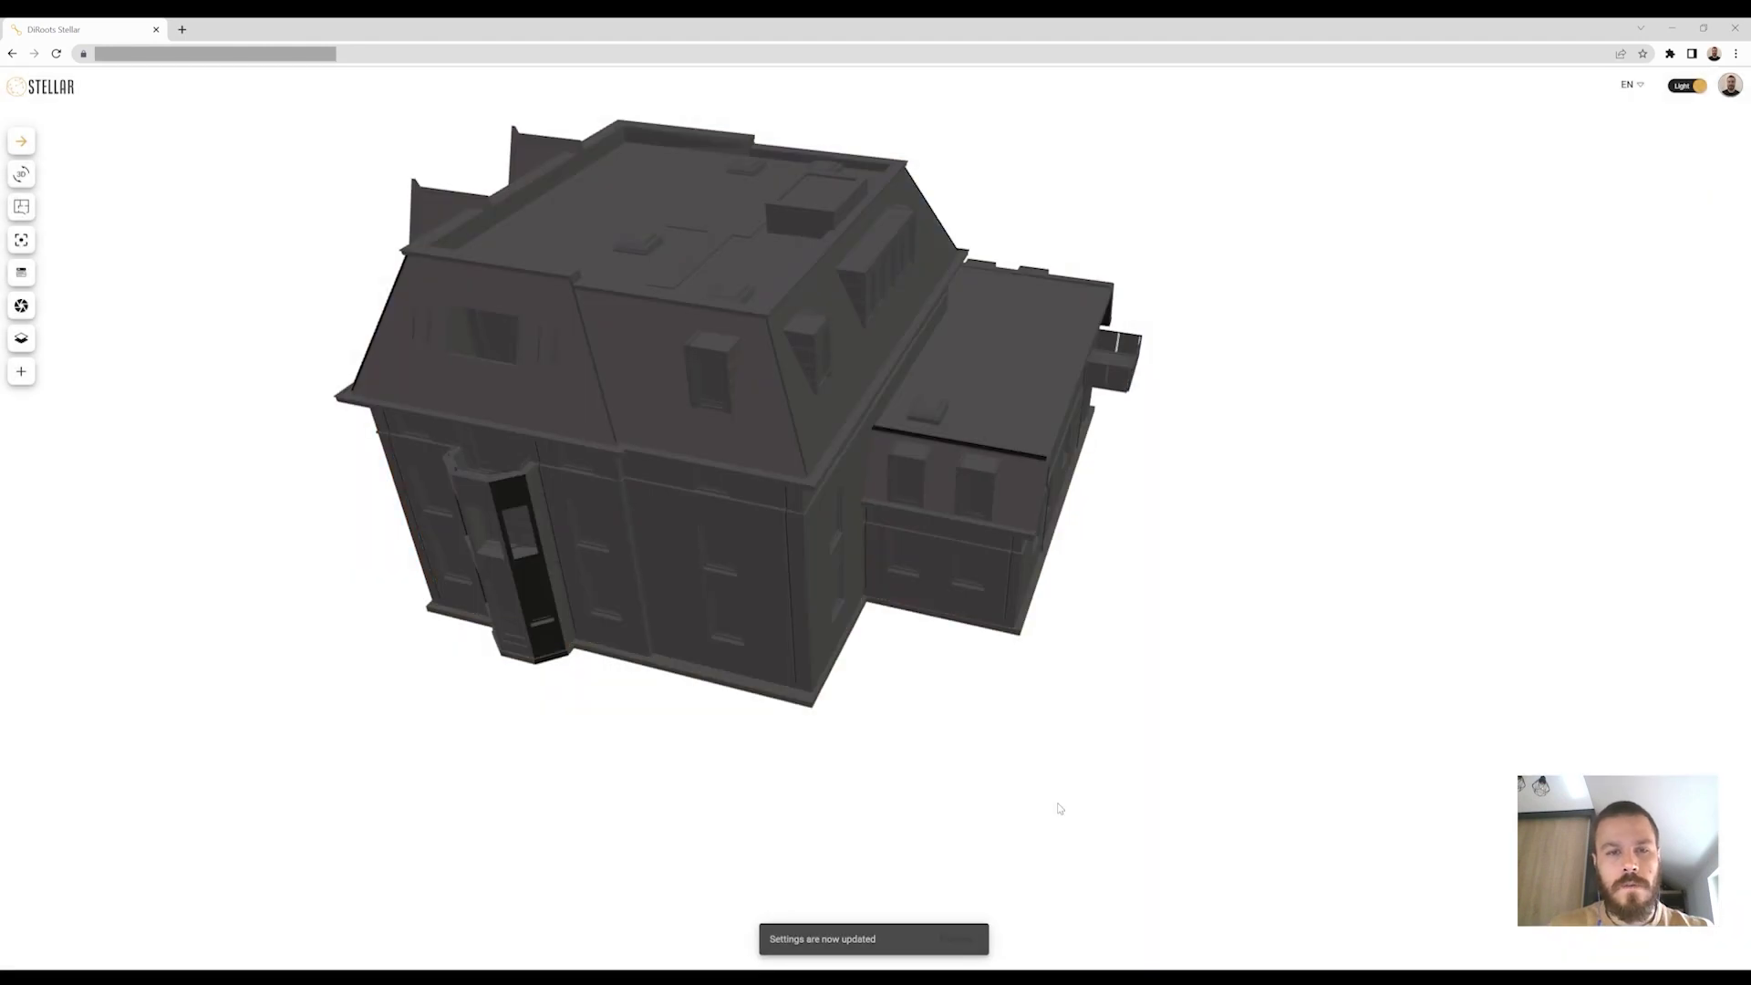
mouse_move(1274, 555)
left_mouse_down()
mouse_move(1314, 523)
mouse_move(1322, 539)
mouse_move(1185, 556)
mouse_move(1106, 521)
left_mouse_up()
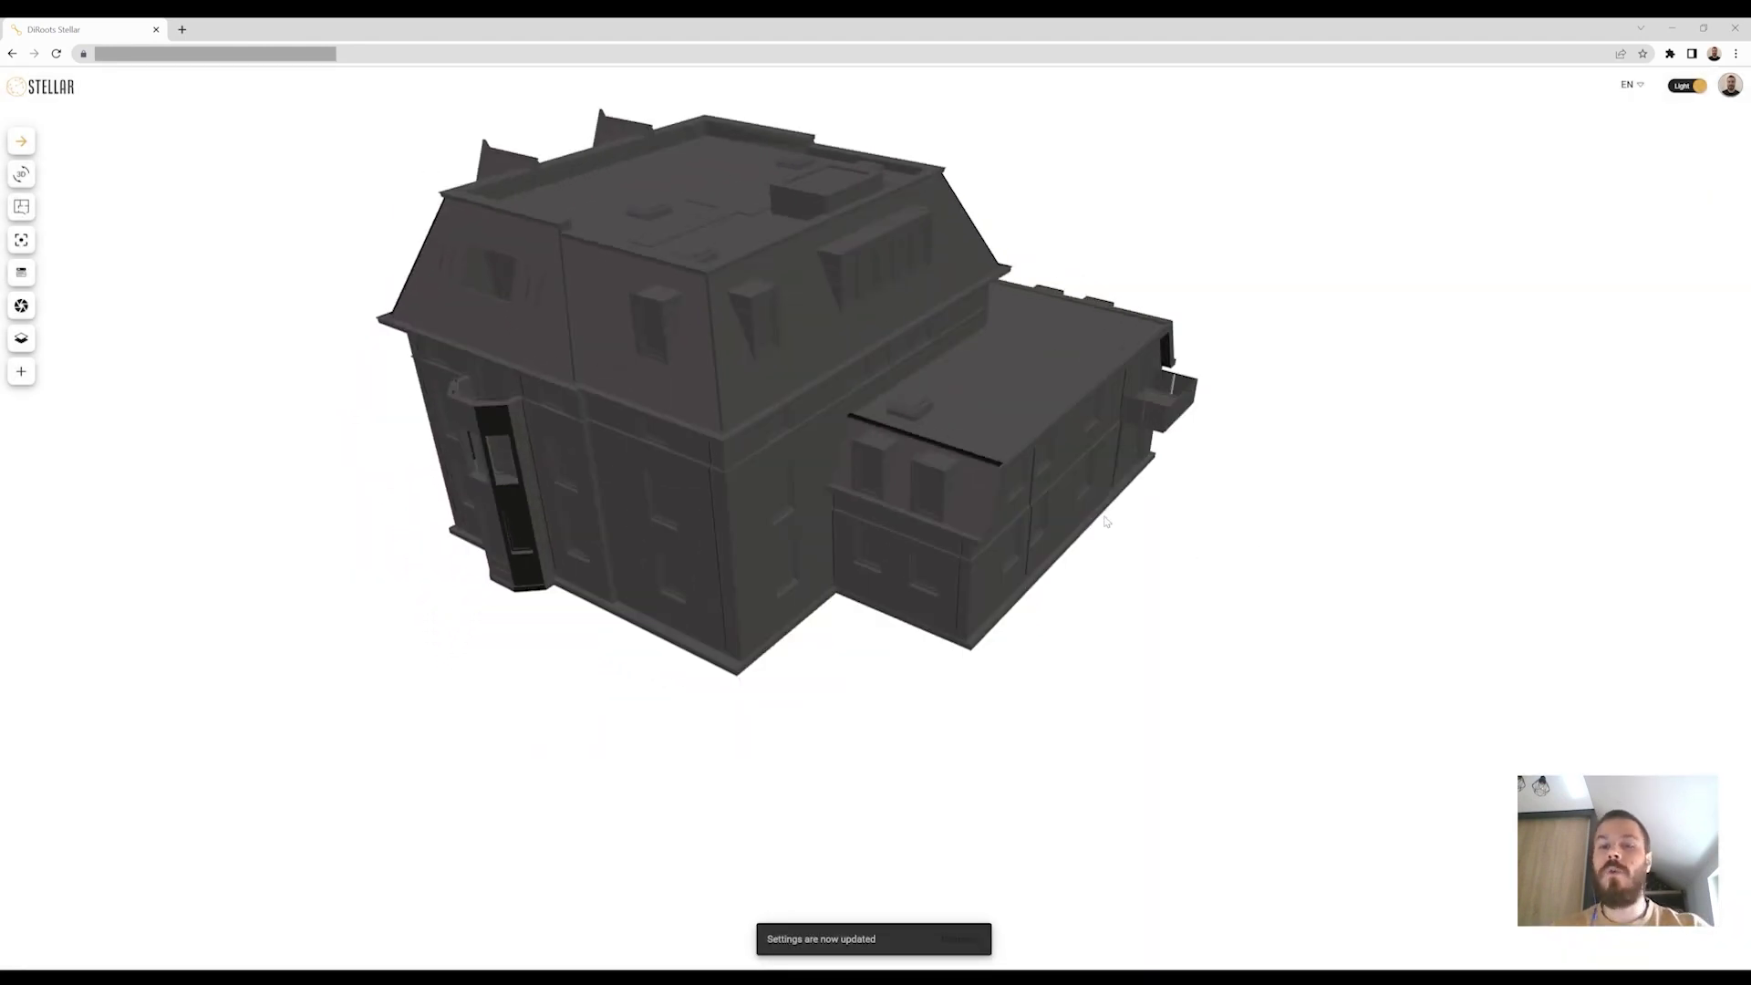
Switch the override material to light clay grey and turn the building to face its front facade.
left_click(1726, 86)
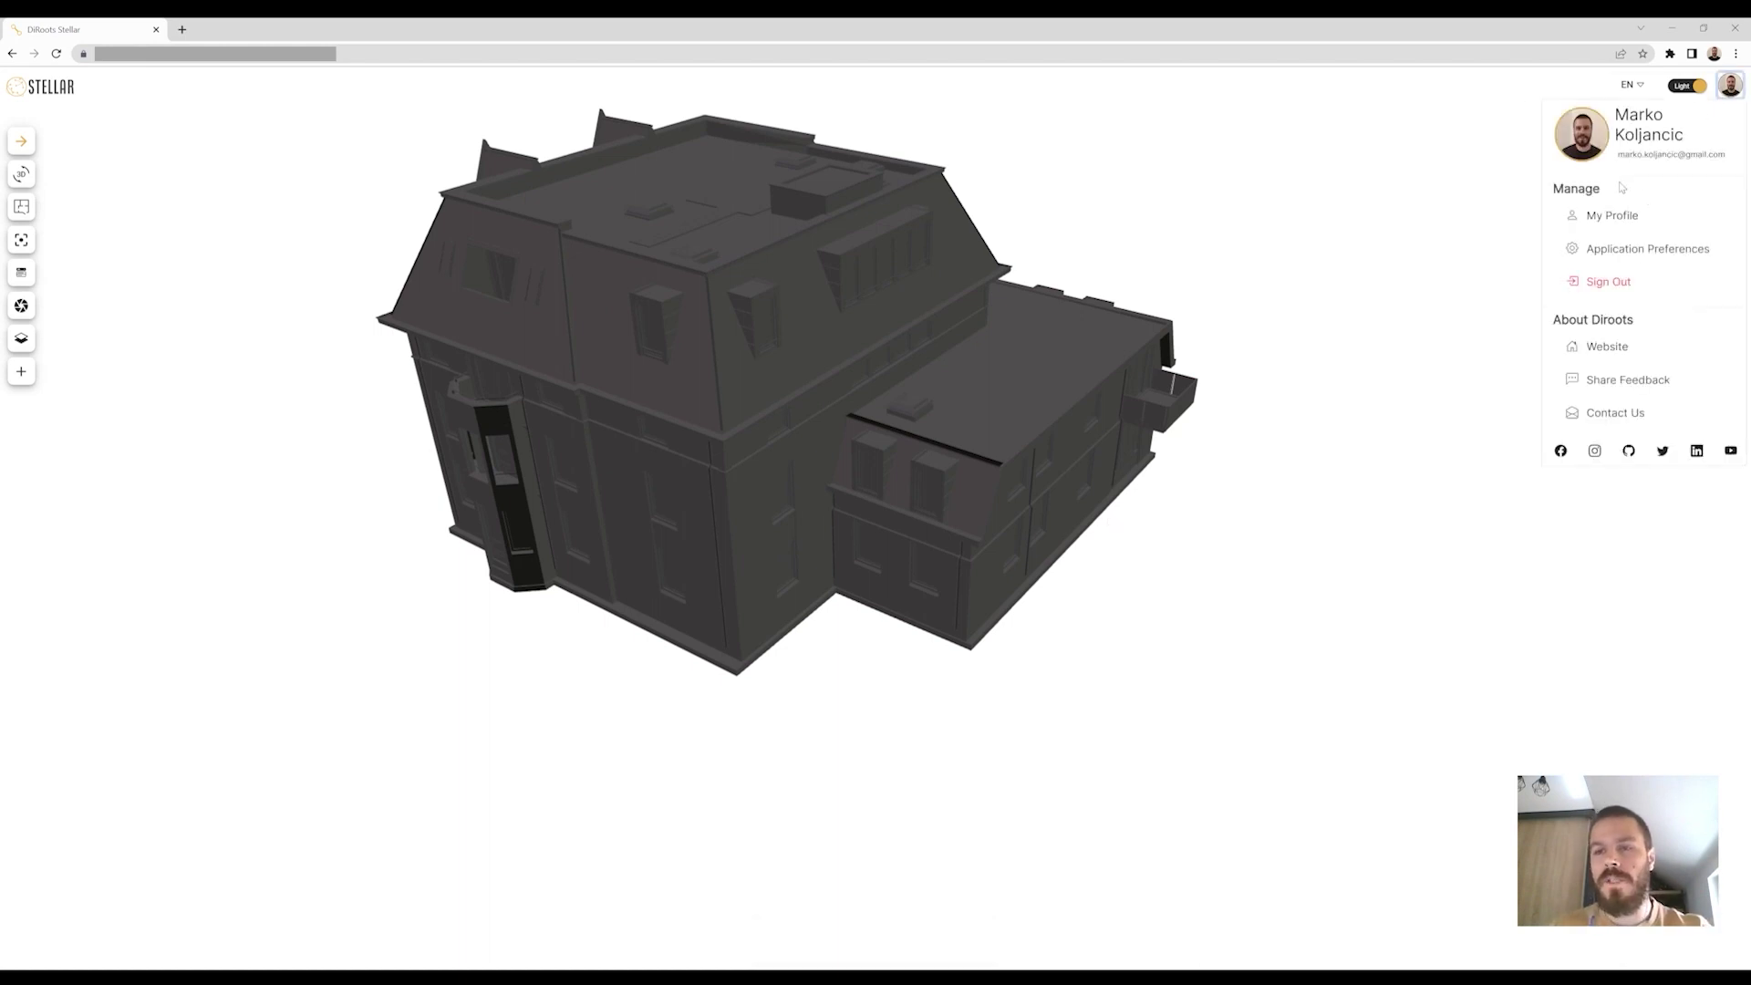
left_click(1648, 249)
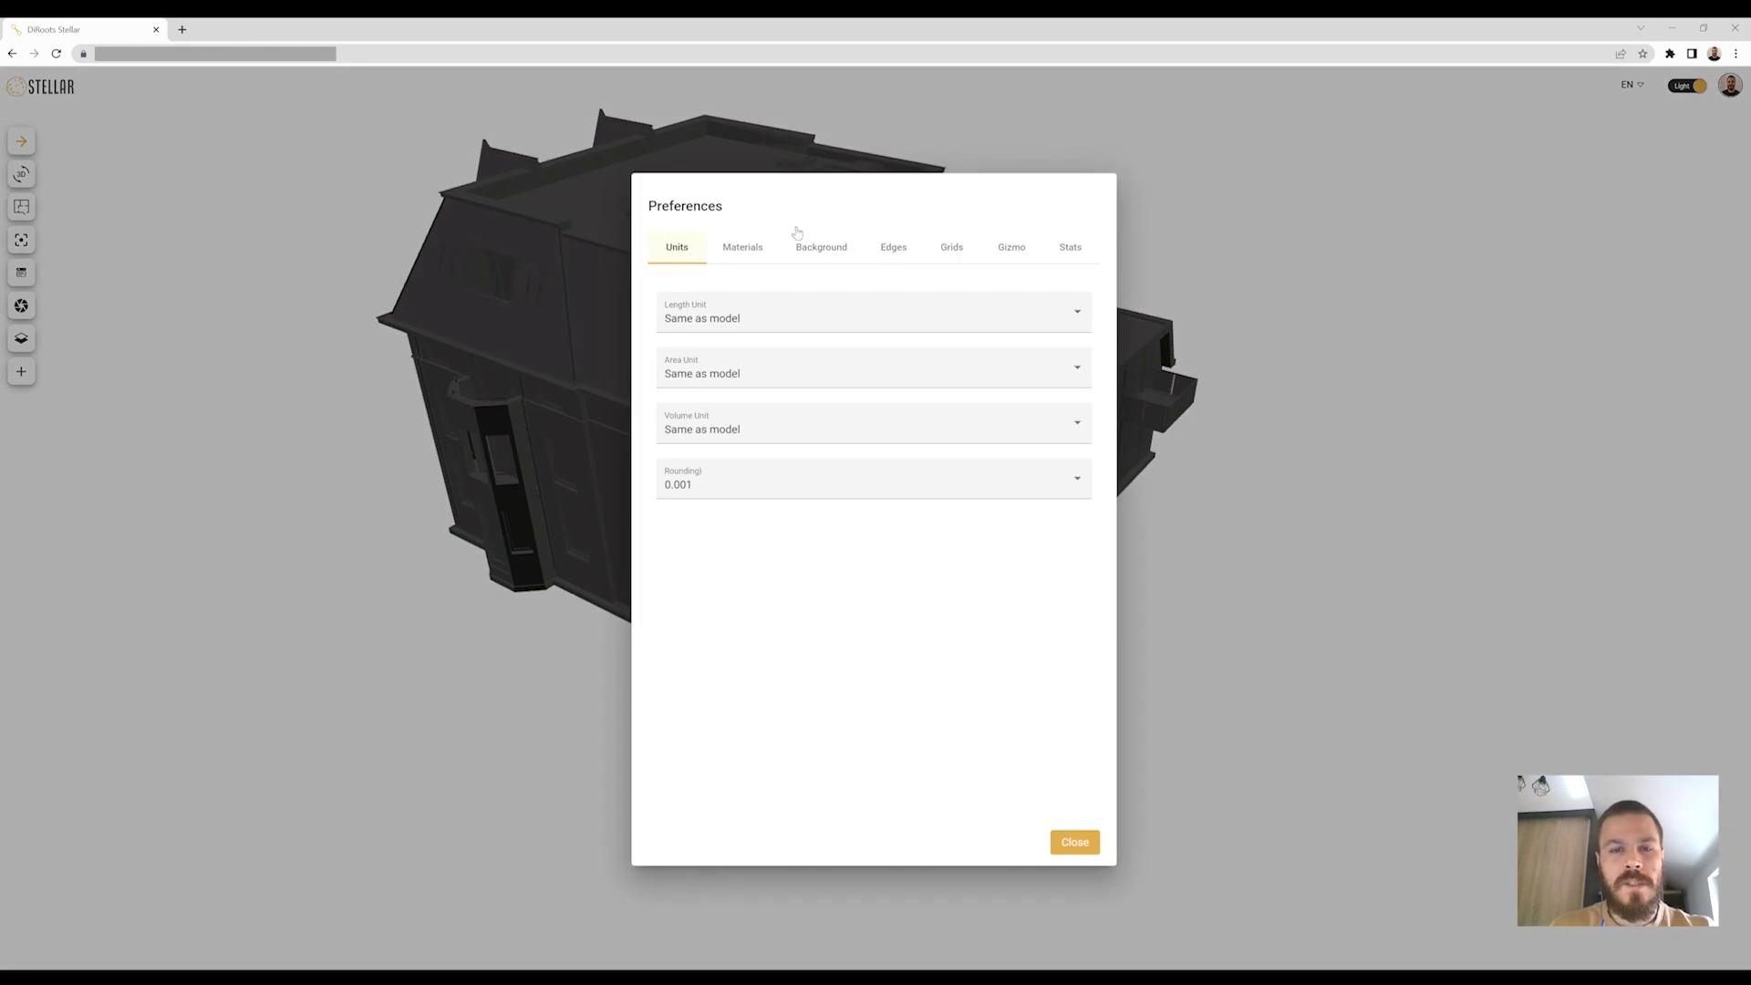
left_click(743, 248)
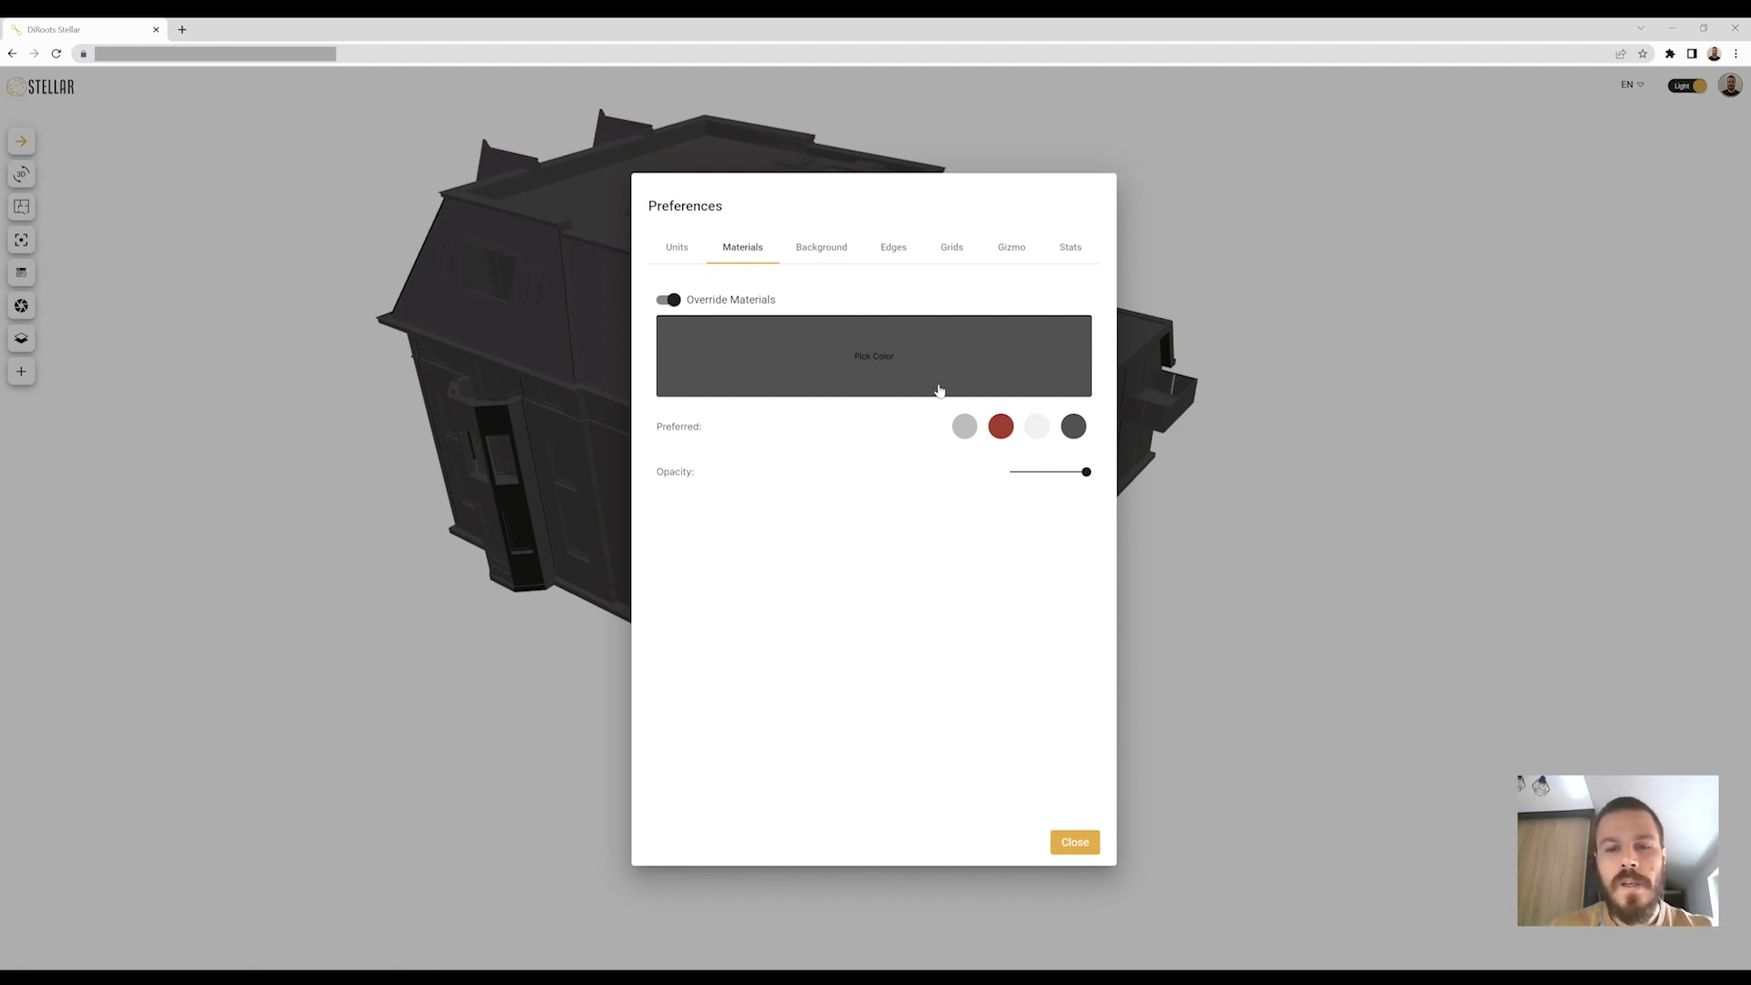
left_click(1037, 425)
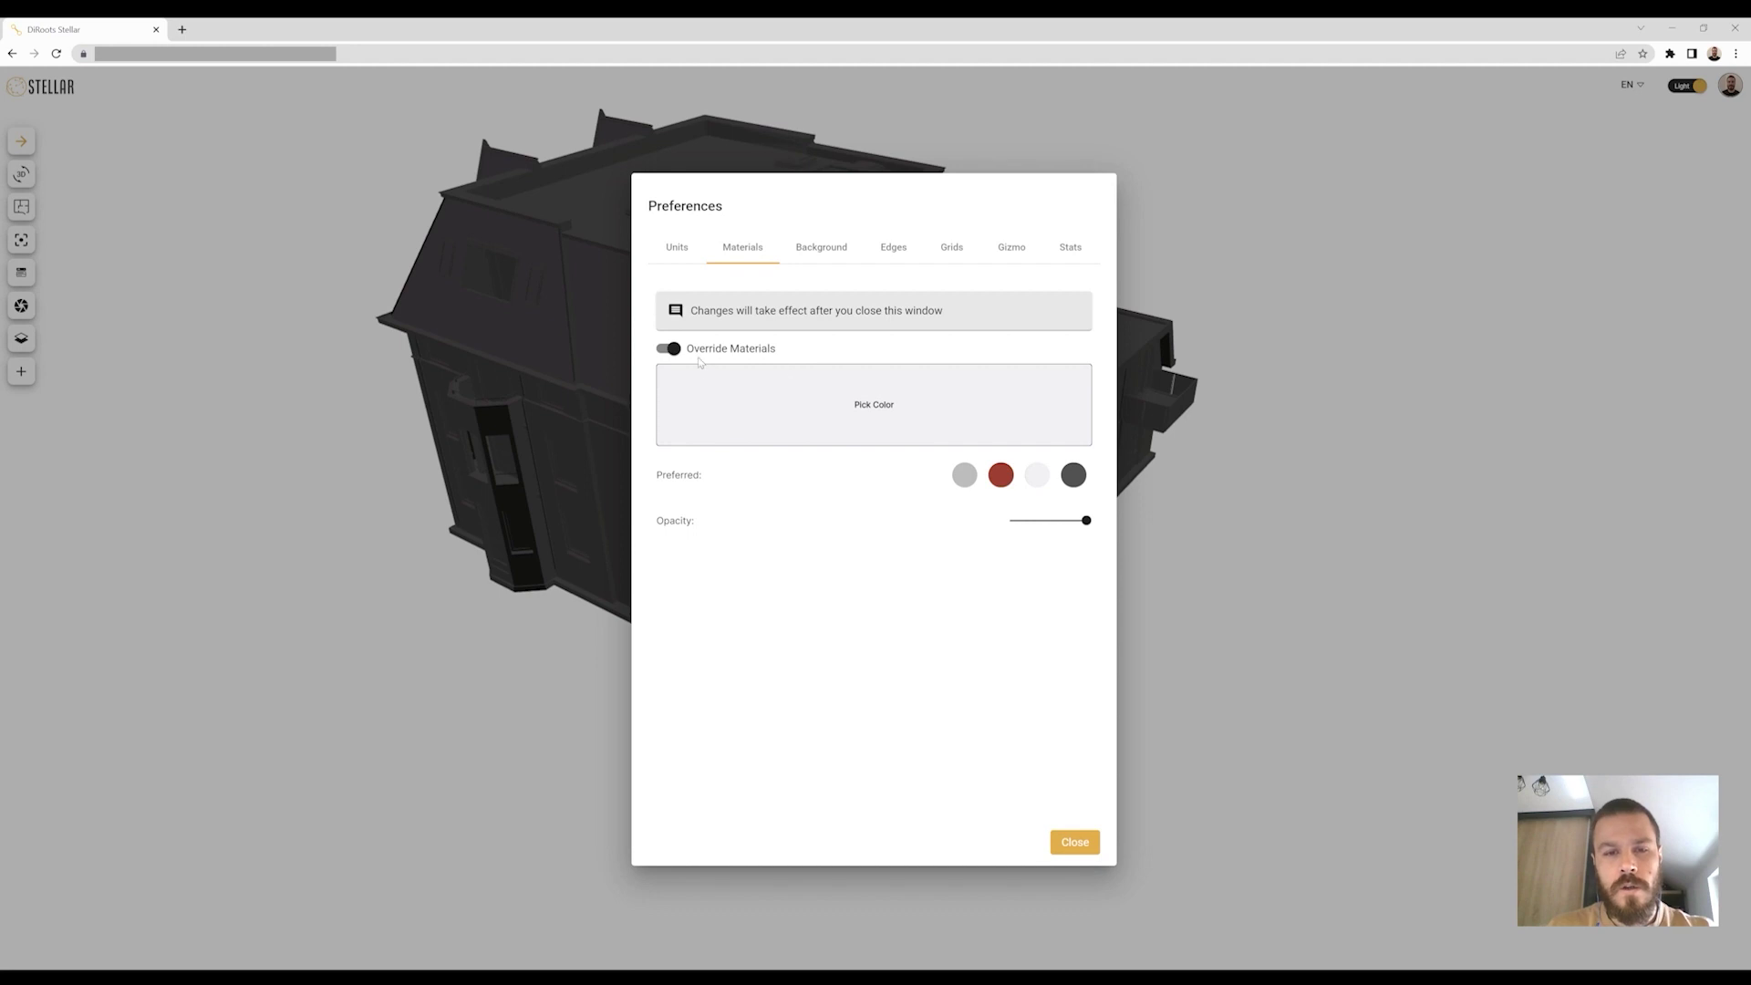
left_click(767, 435)
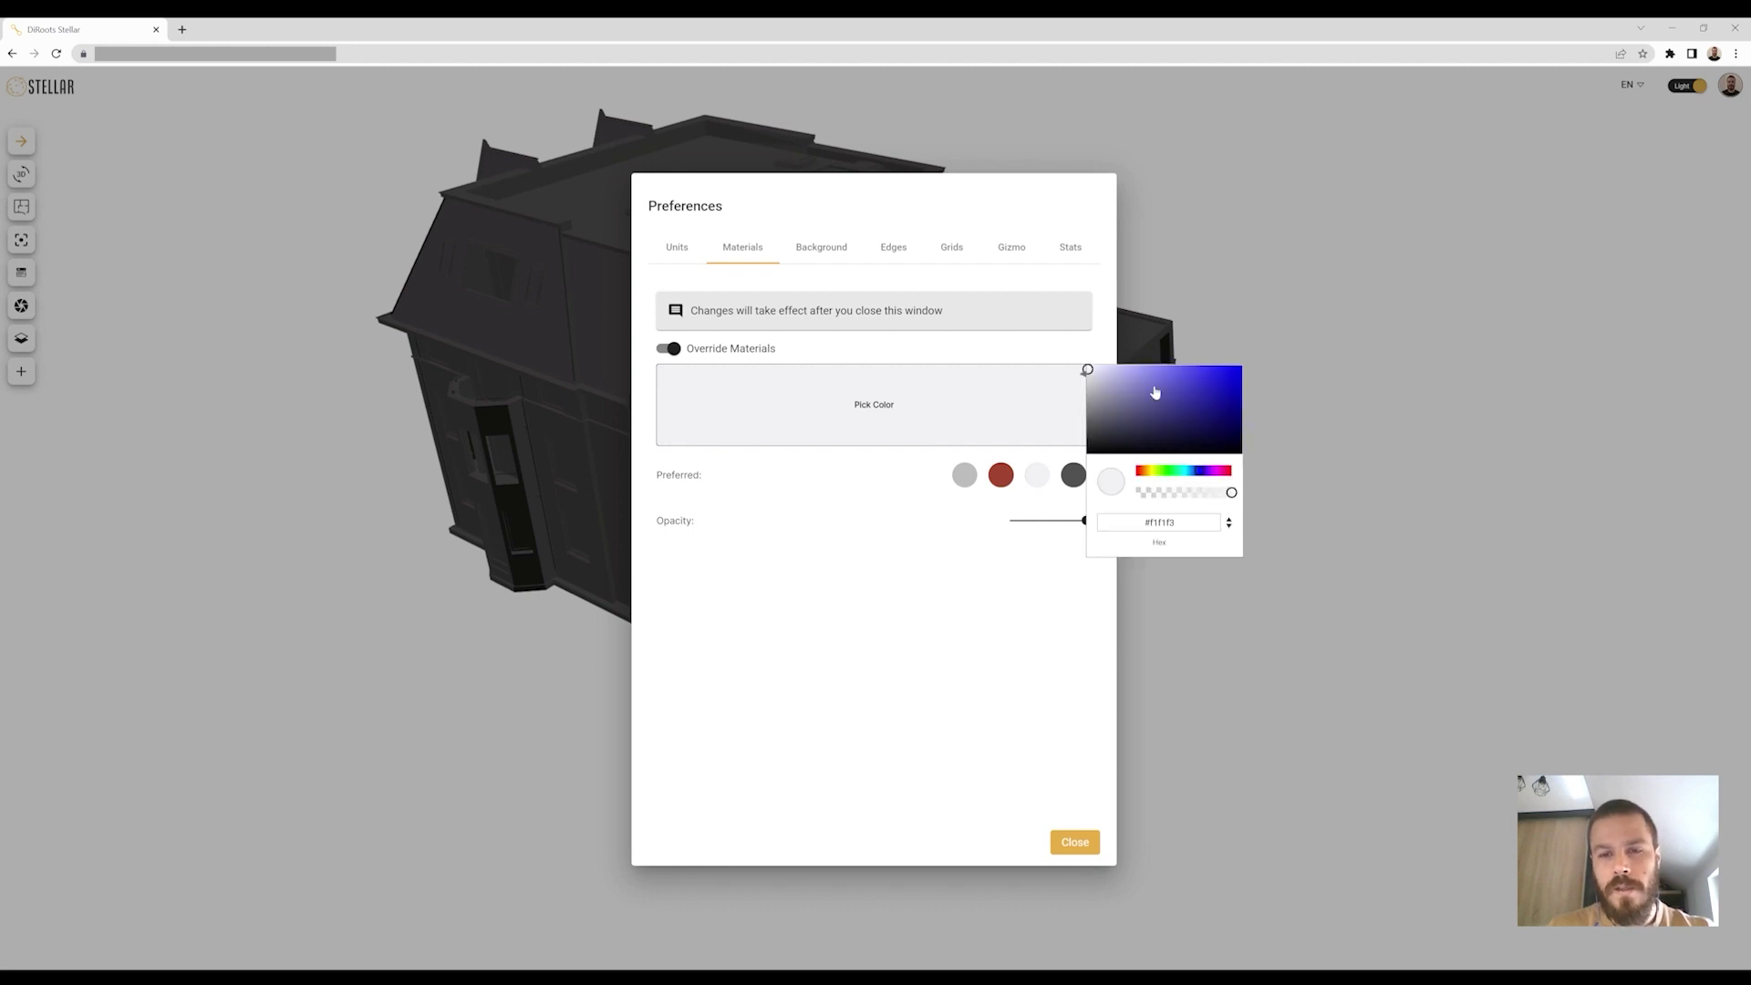
left_click(1026, 538)
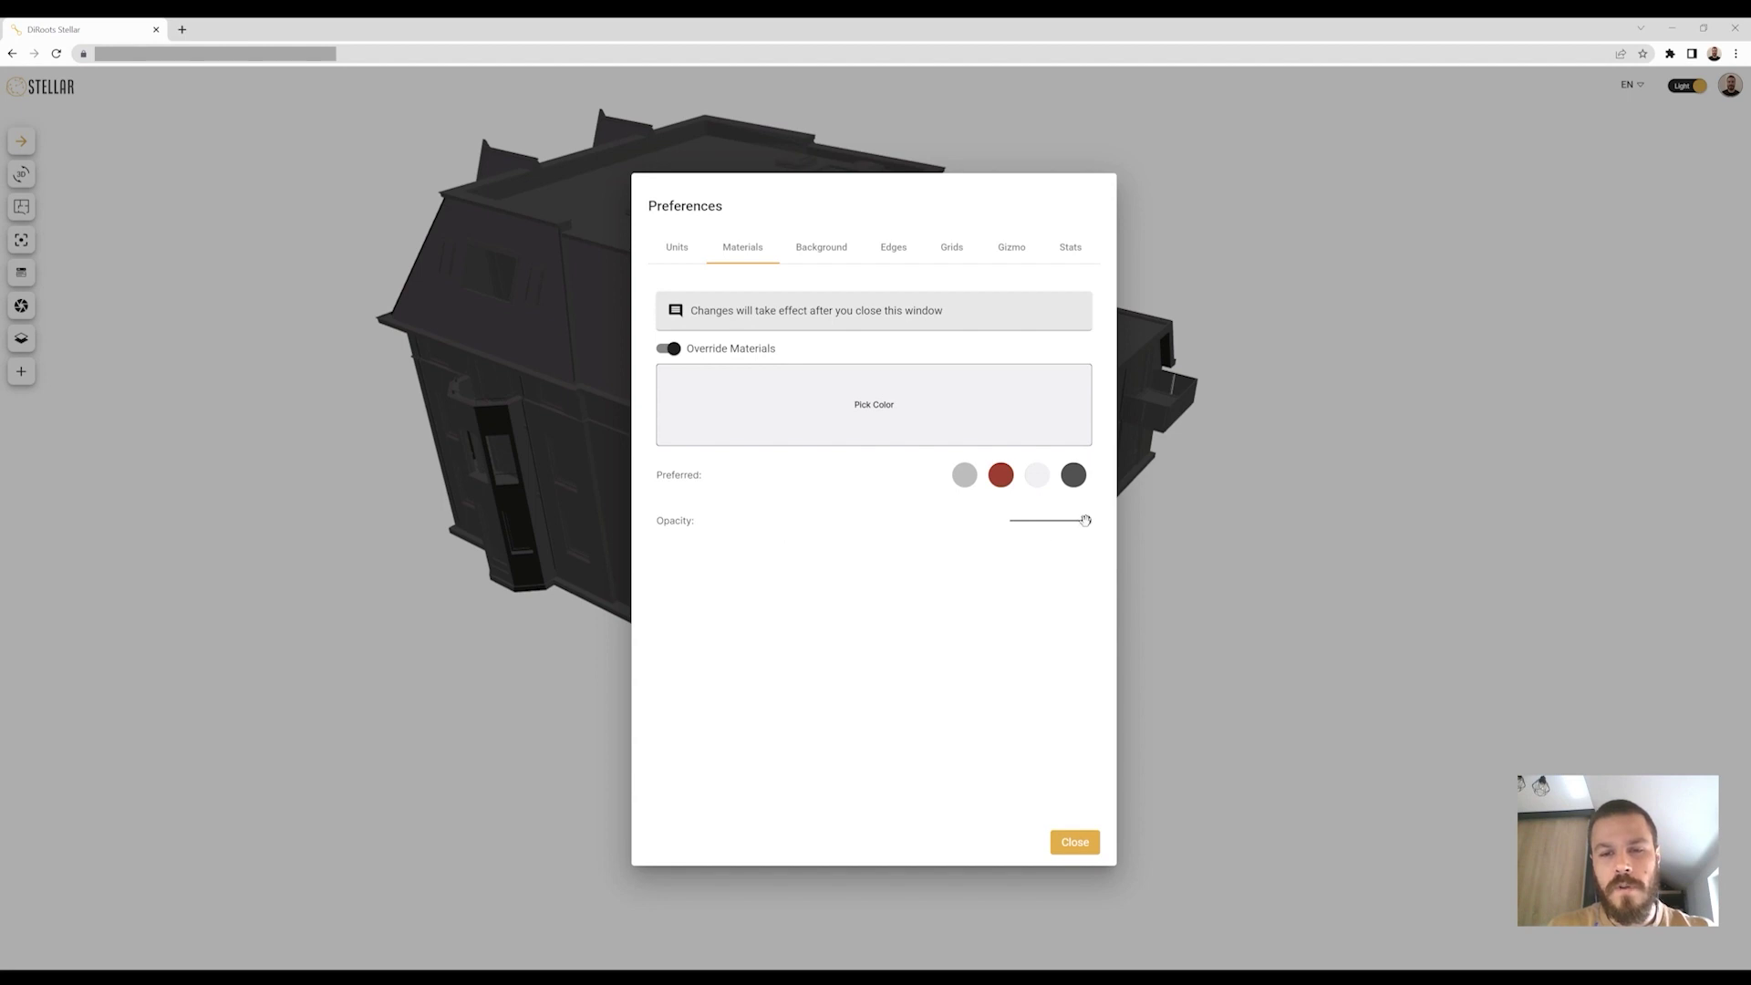
left_click(1101, 839)
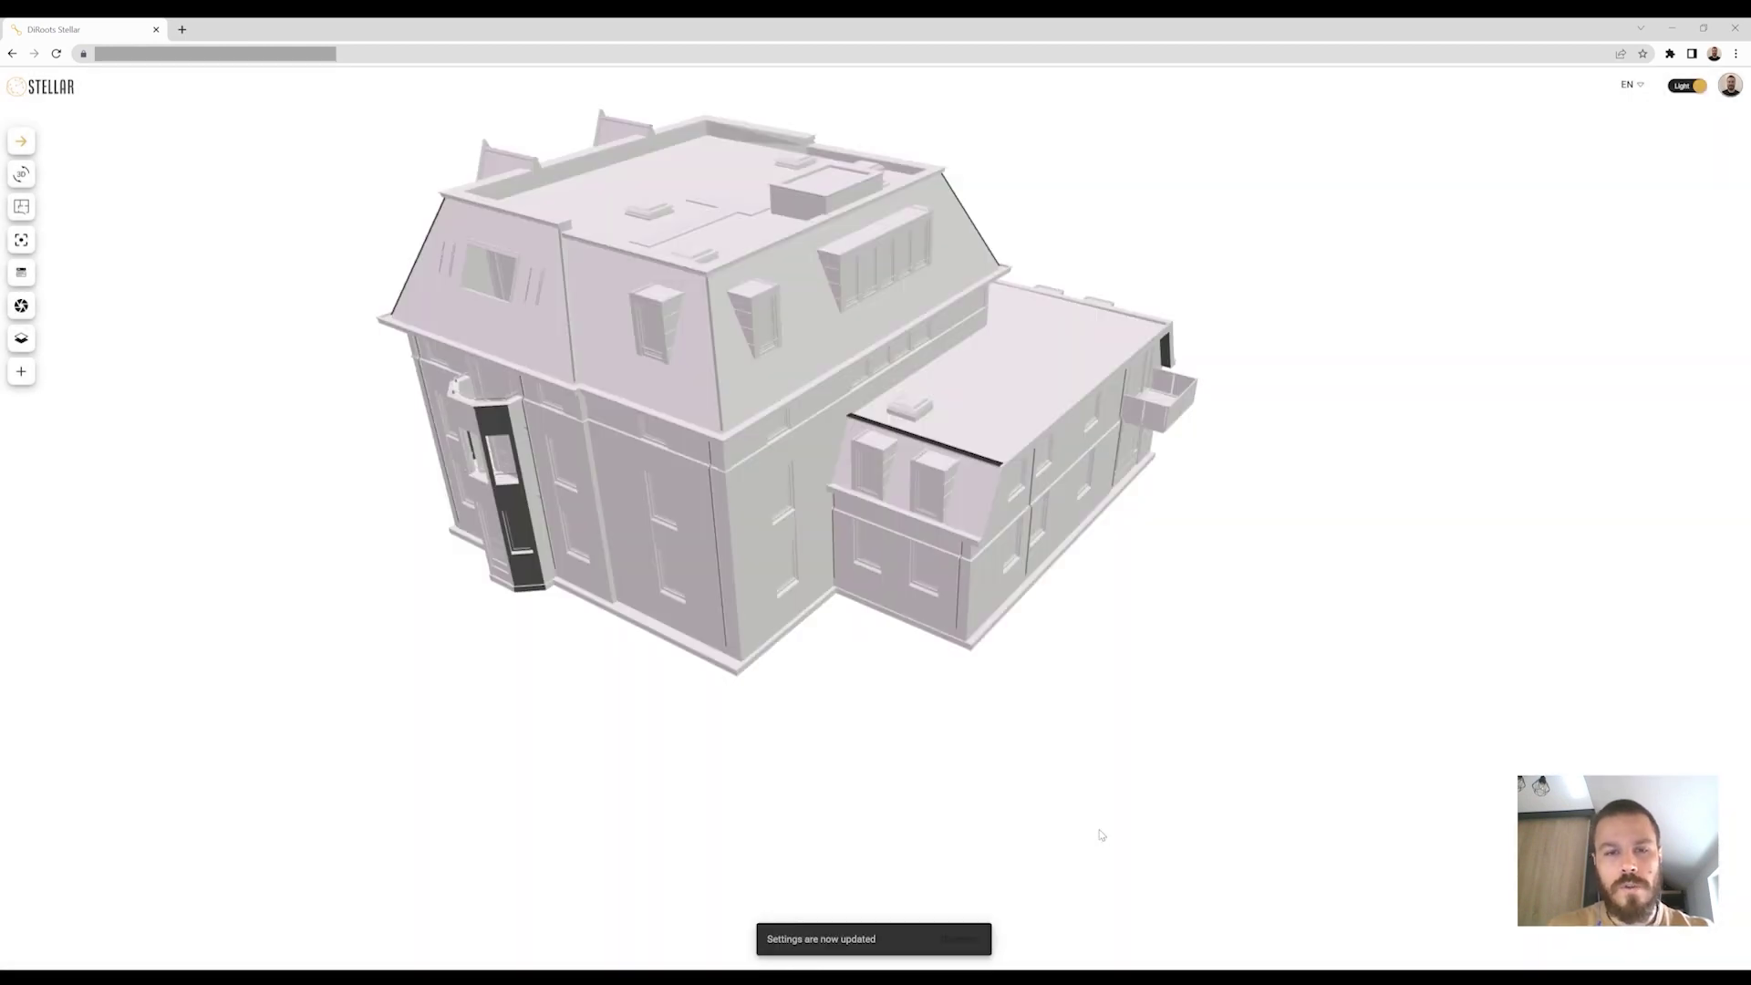
left_click_drag(1191, 577, 1258, 574)
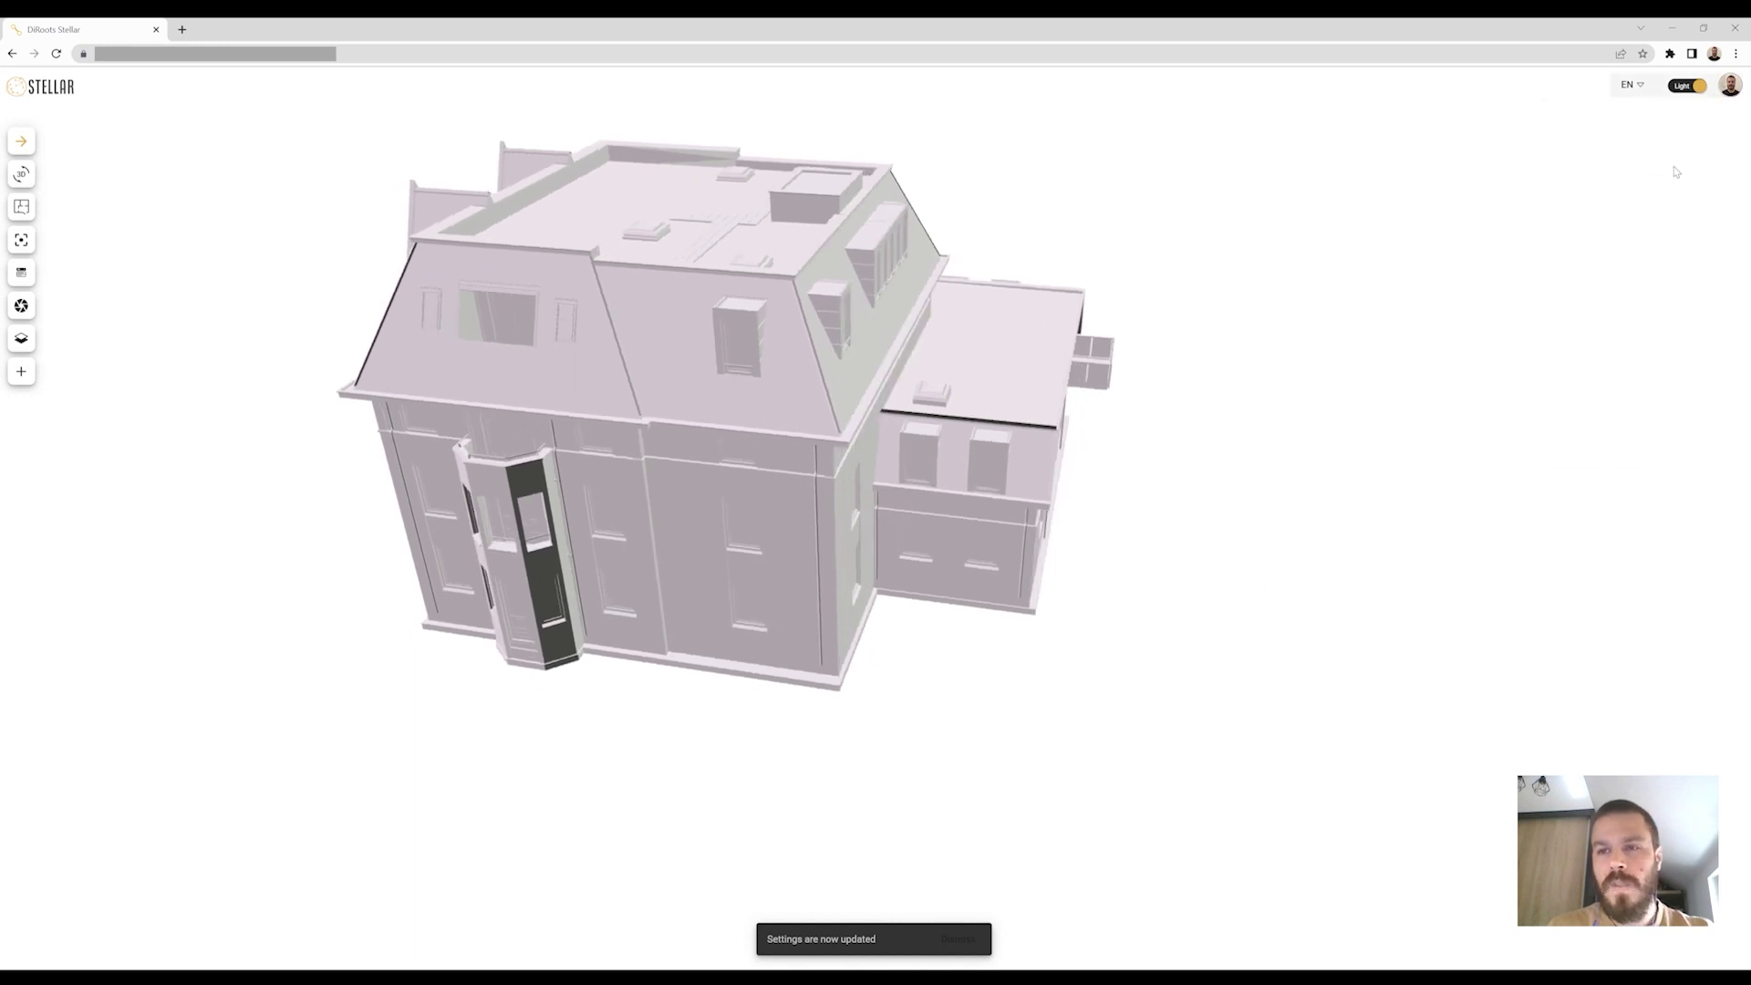
left_click(1727, 88)
Lower the override material opacity to about half and orbit the see-through building around its roof.
left_click(1639, 249)
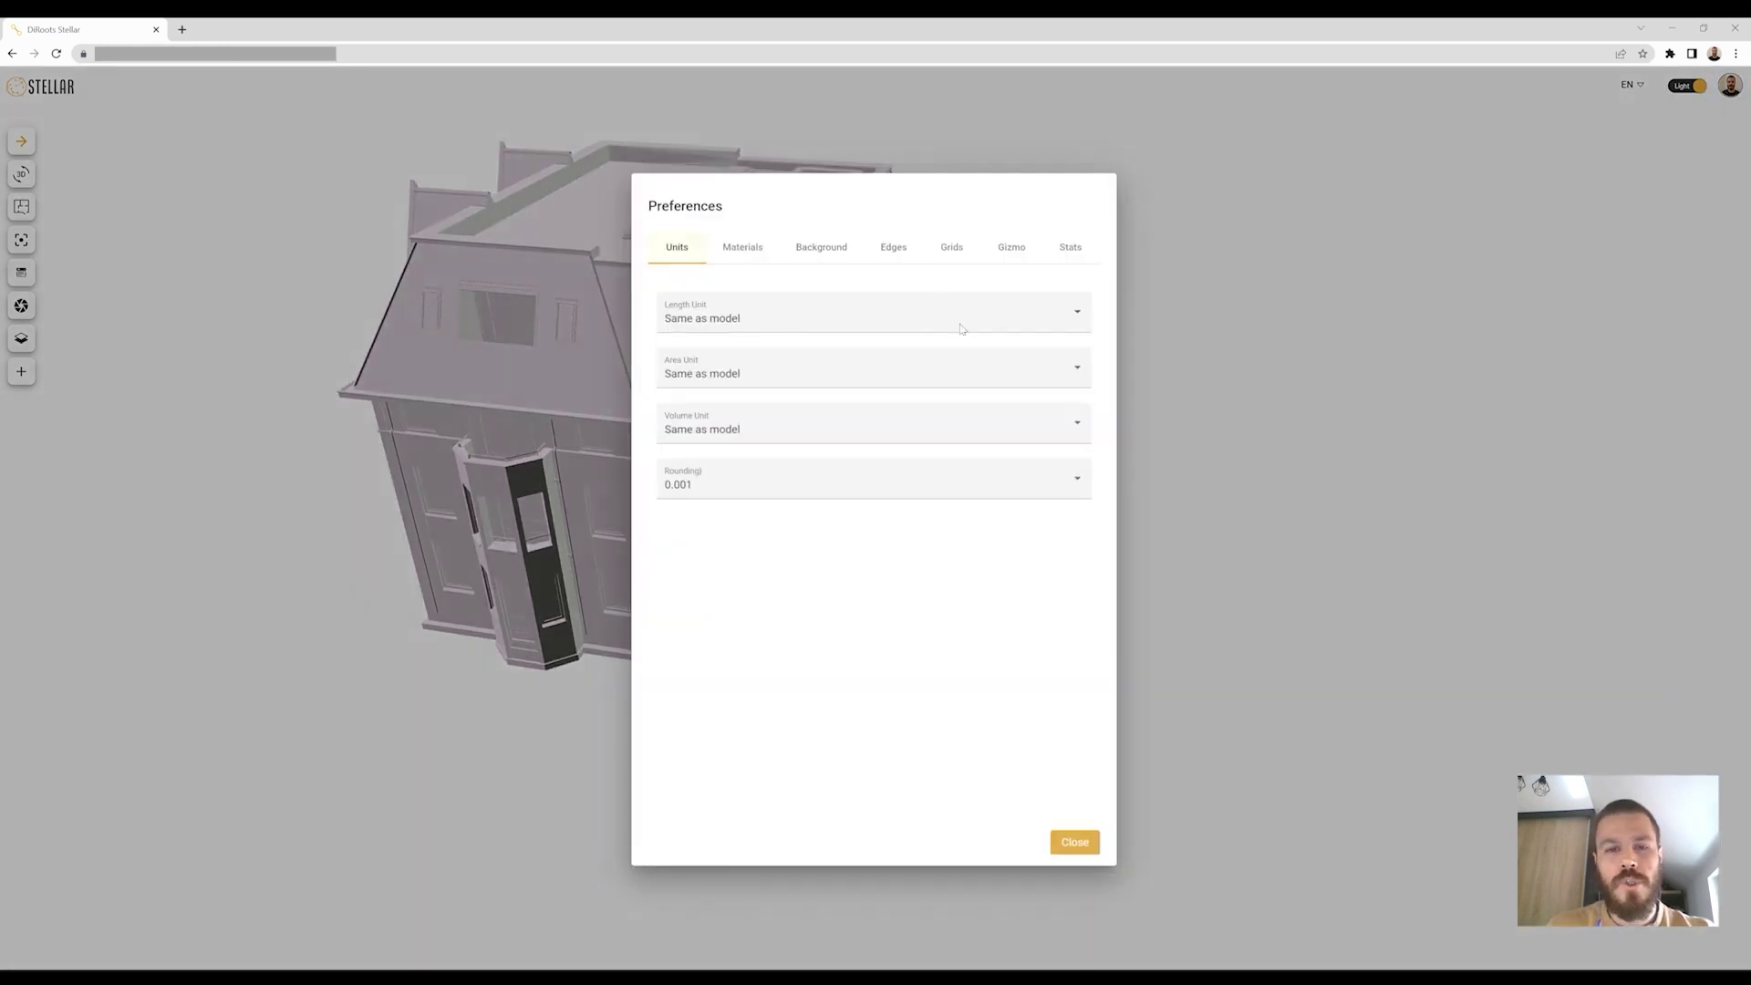
left_click(750, 249)
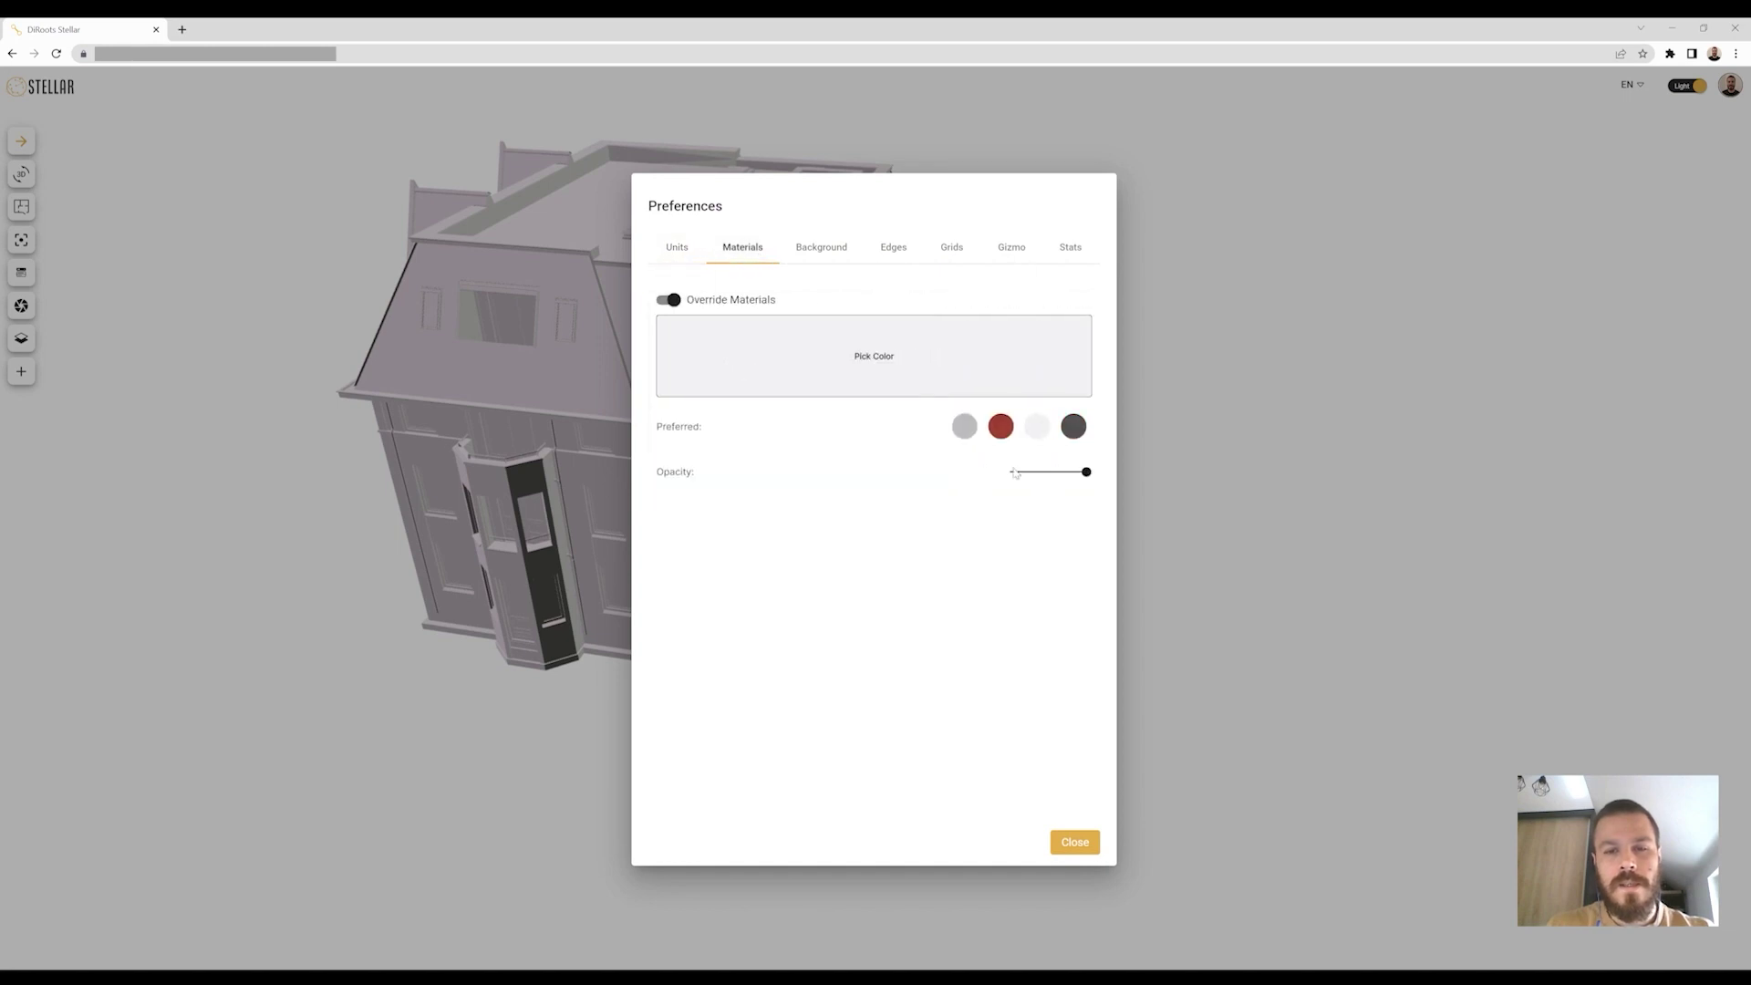
left_click(1041, 472)
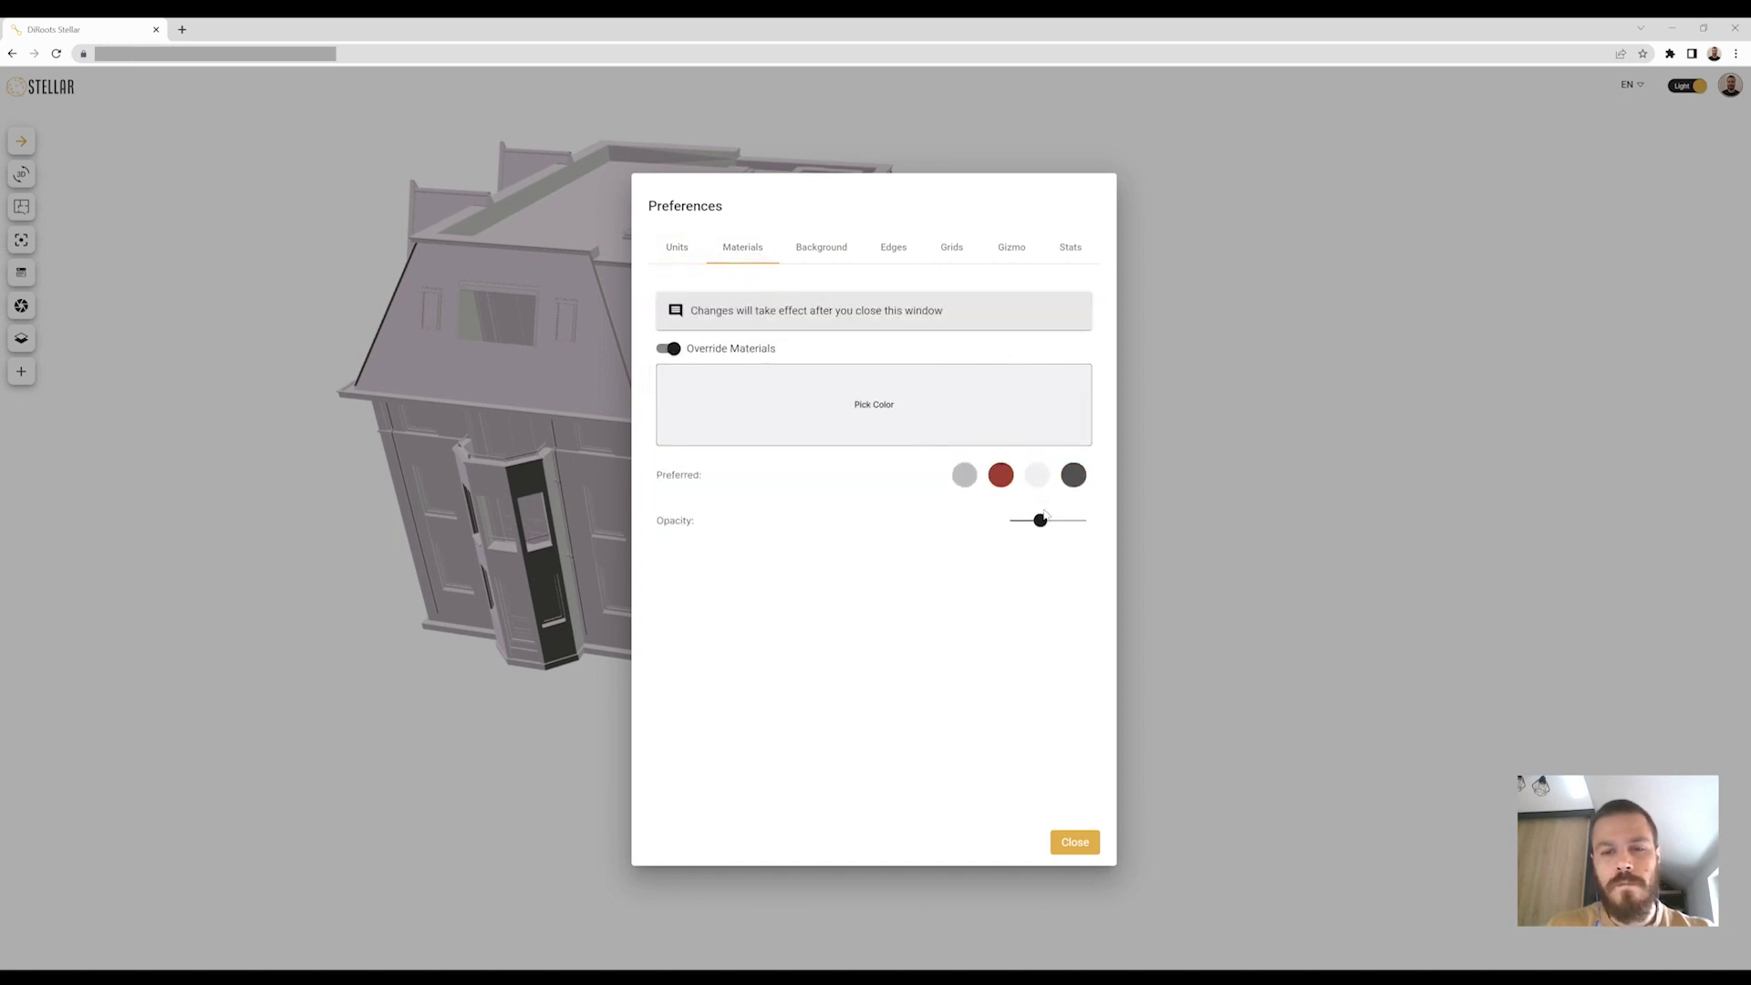
left_click(1076, 844)
left_click_drag(1156, 484, 816, 351)
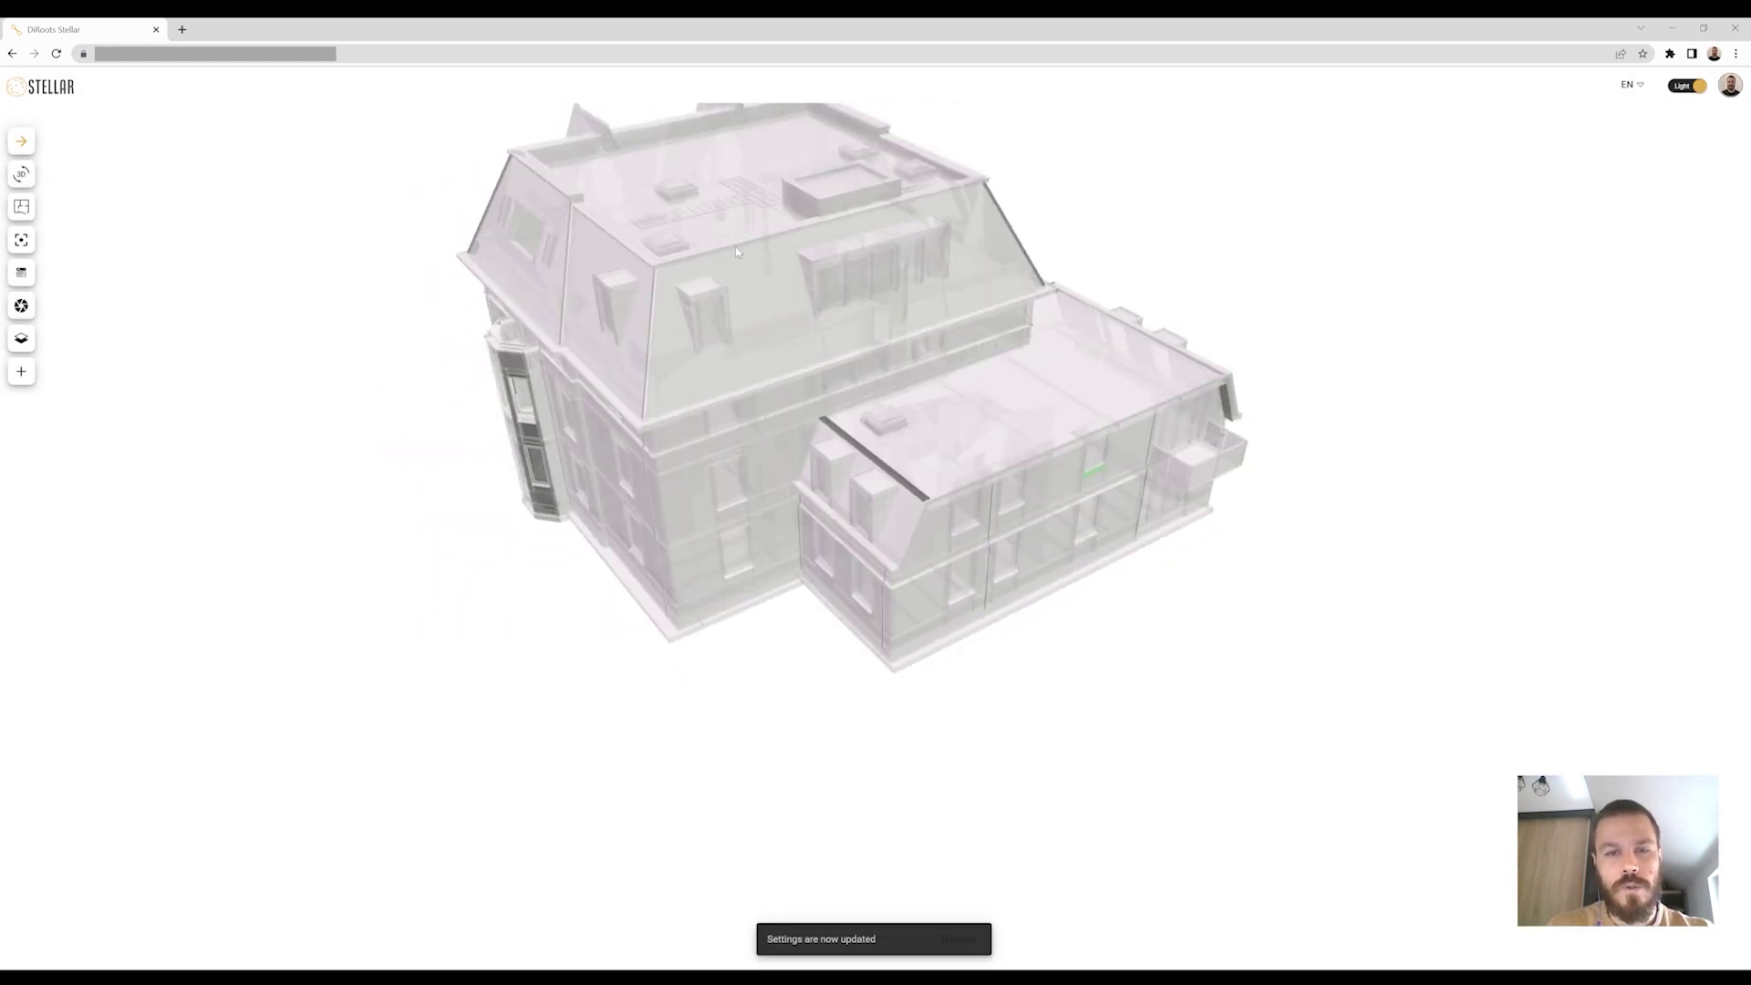
left_click_drag(1270, 226, 1286, 333)
scroll(716, 512, "up", 3)
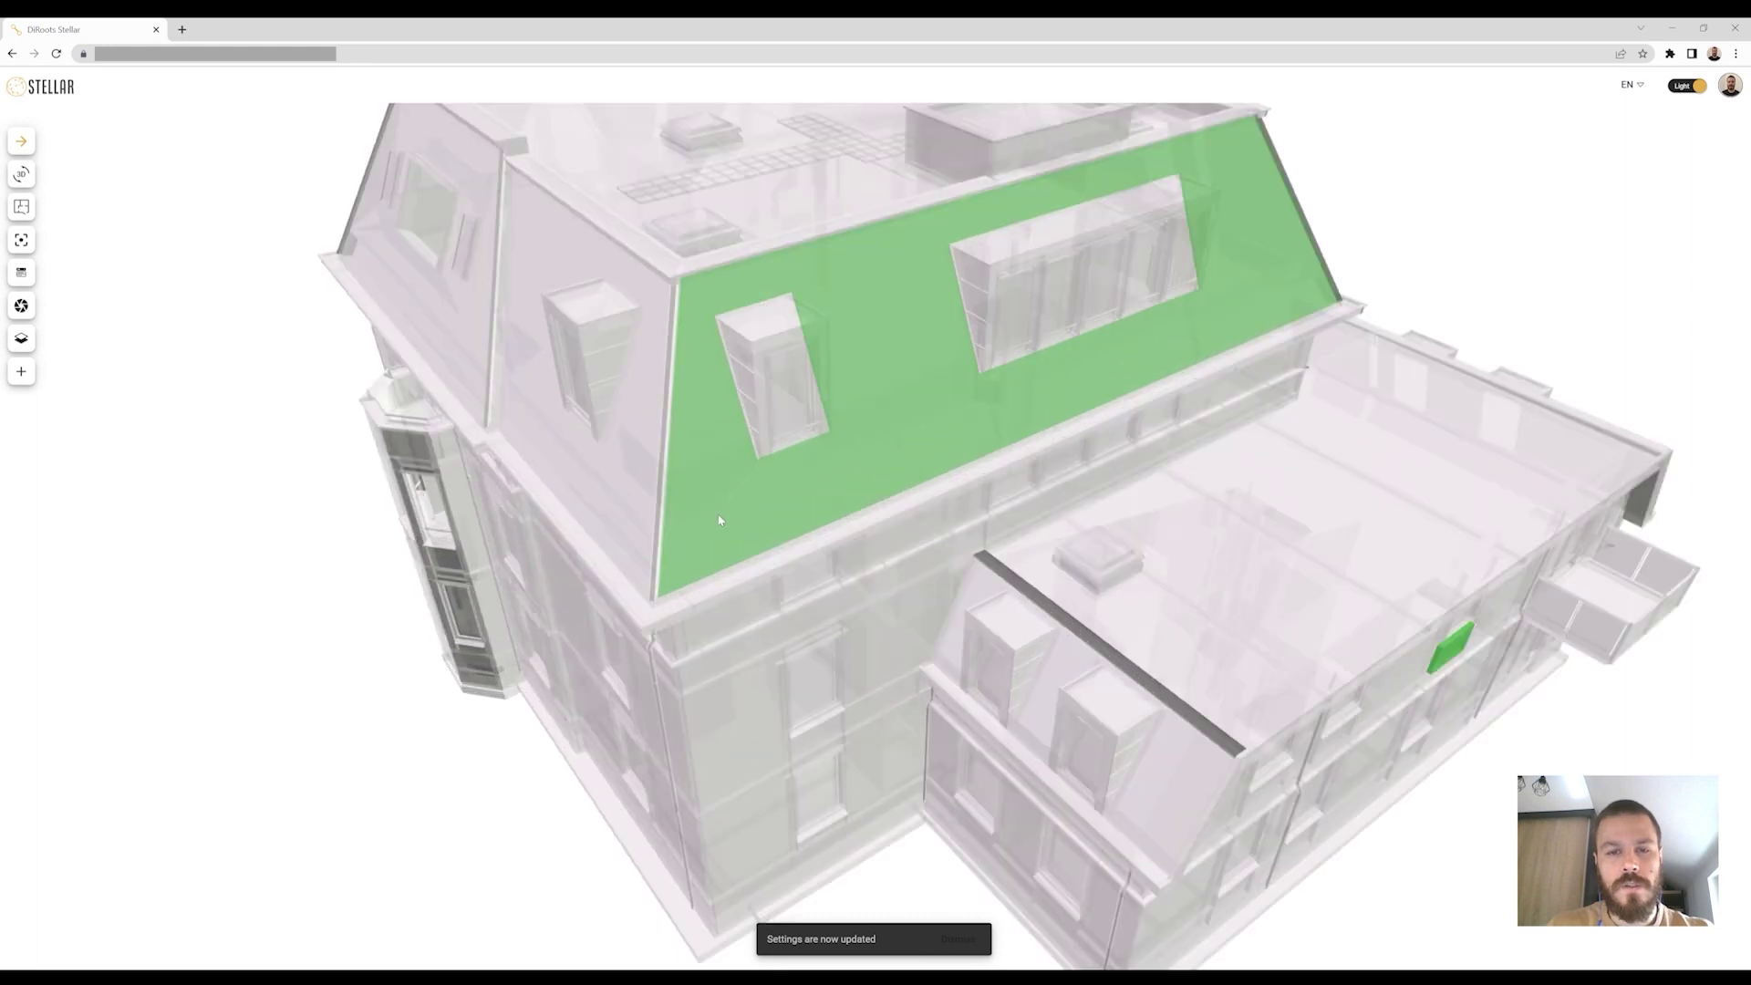
scroll(581, 573, "up", 3)
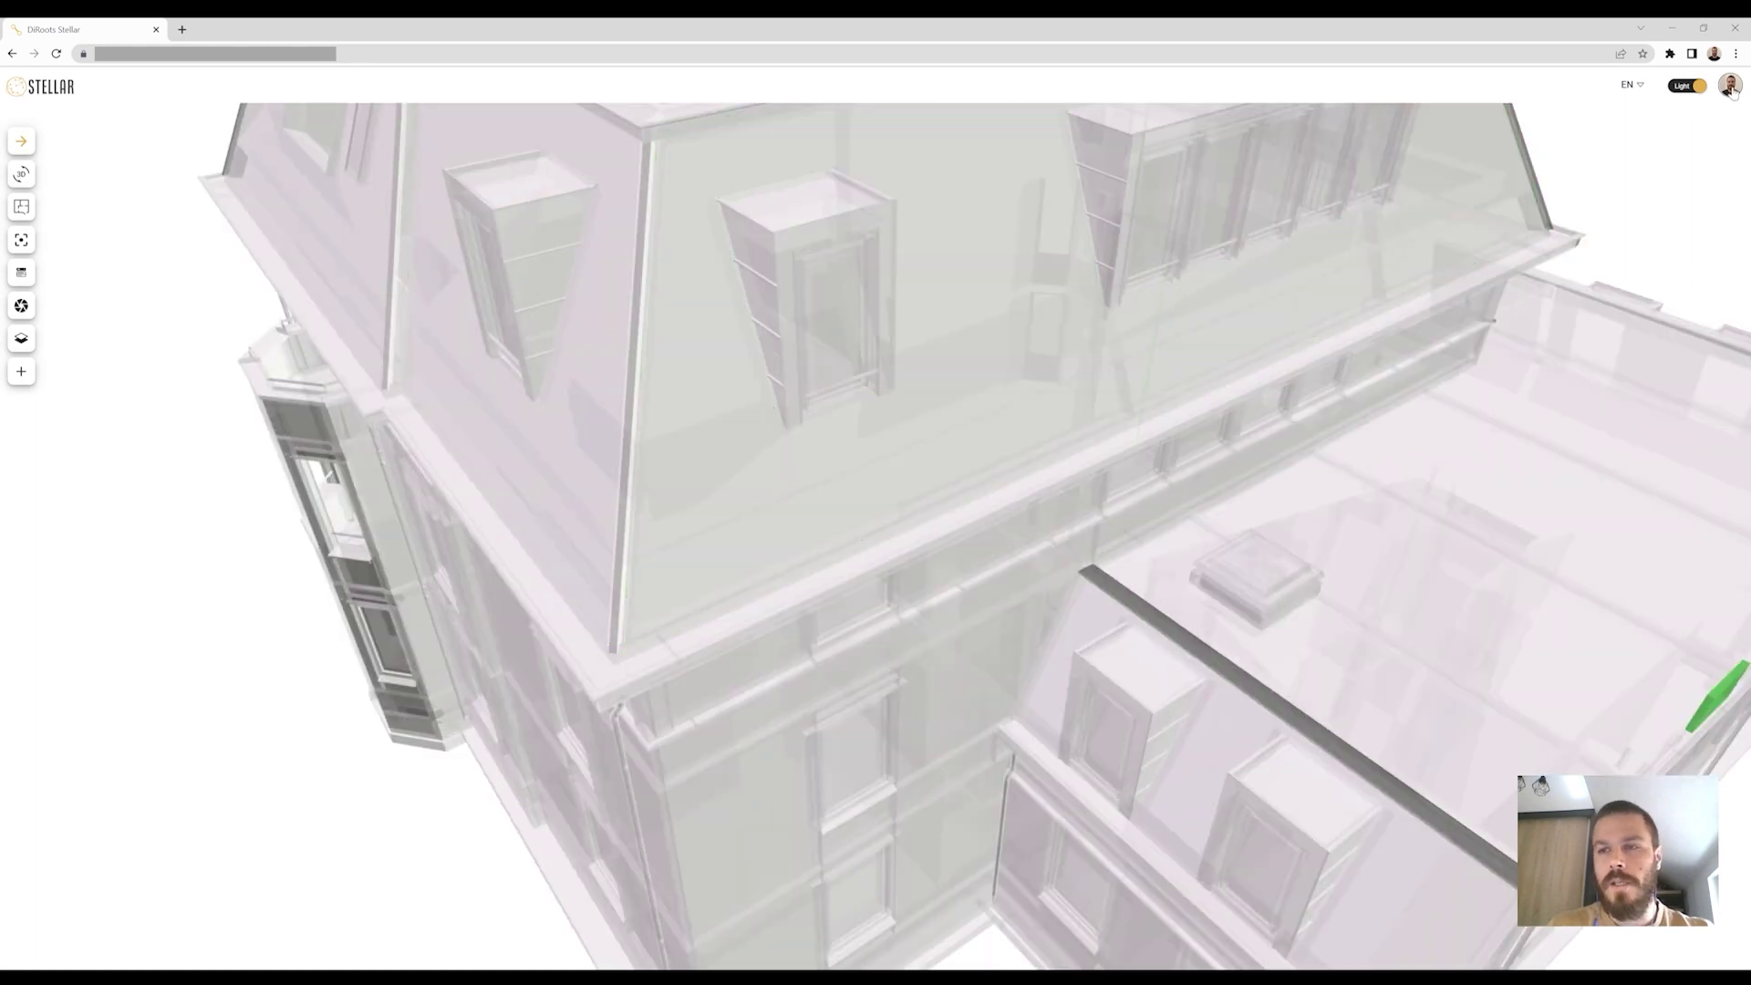
Drag the override material's opacity back to full in Preferences > Materials.
left_click(1731, 85)
left_click(1611, 253)
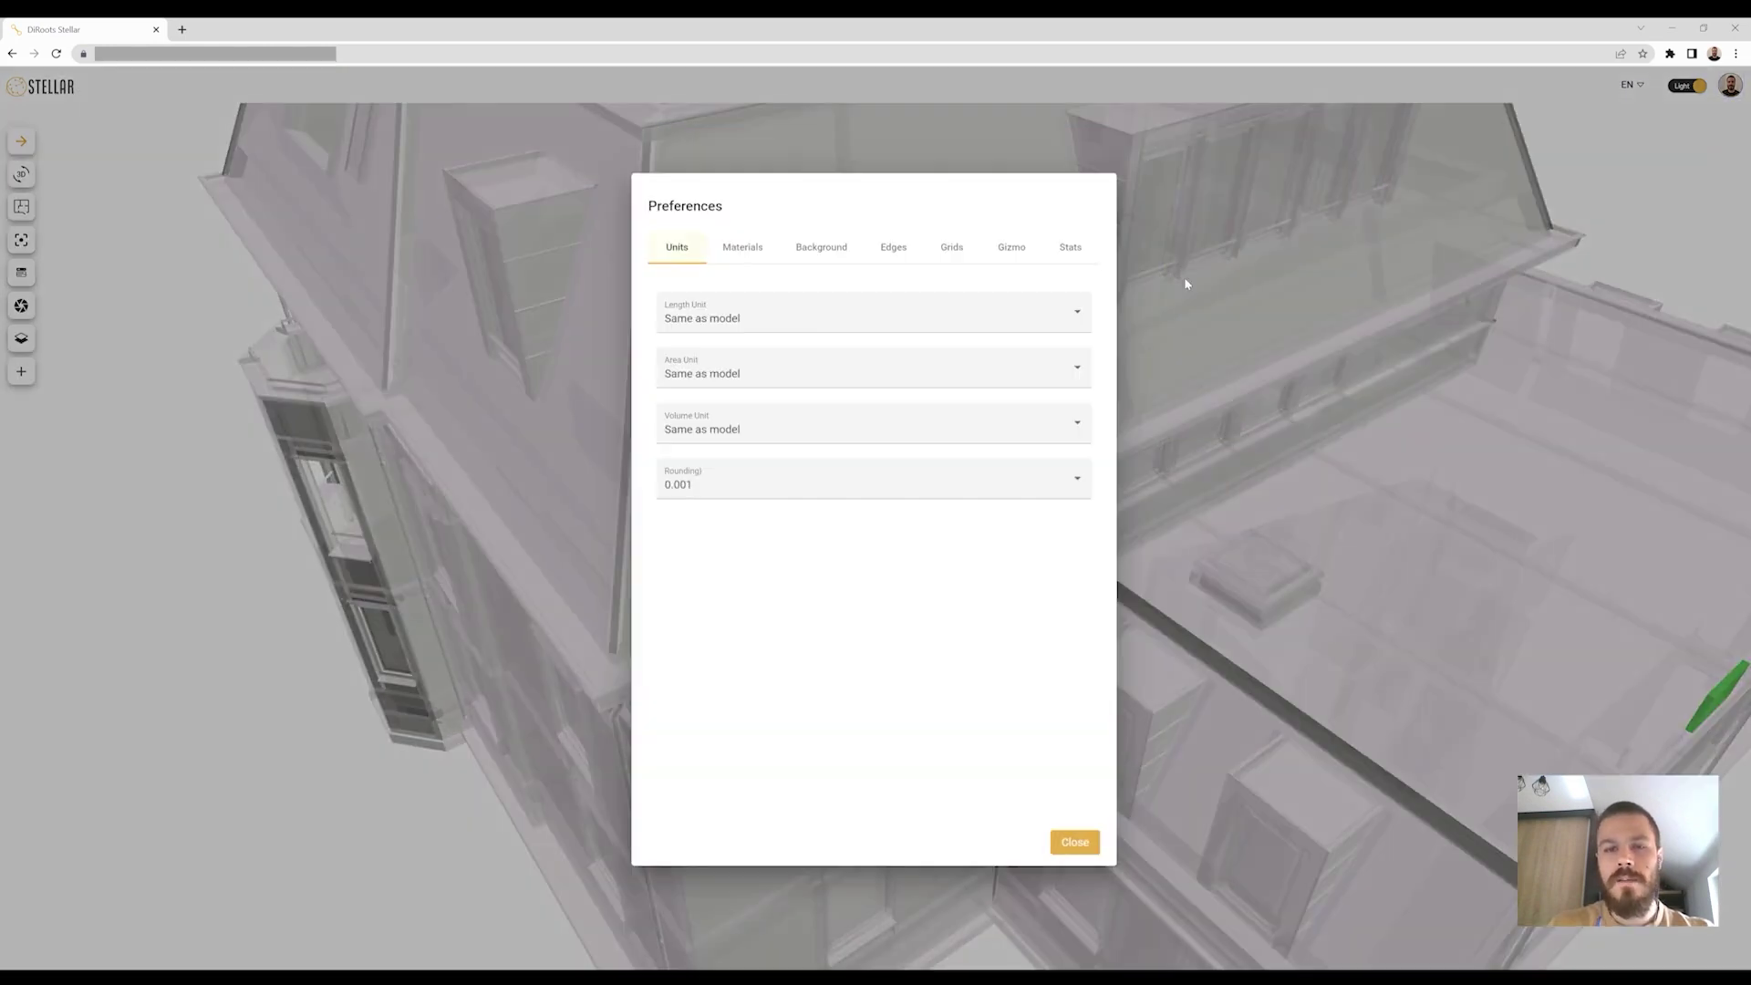
left_click(760, 254)
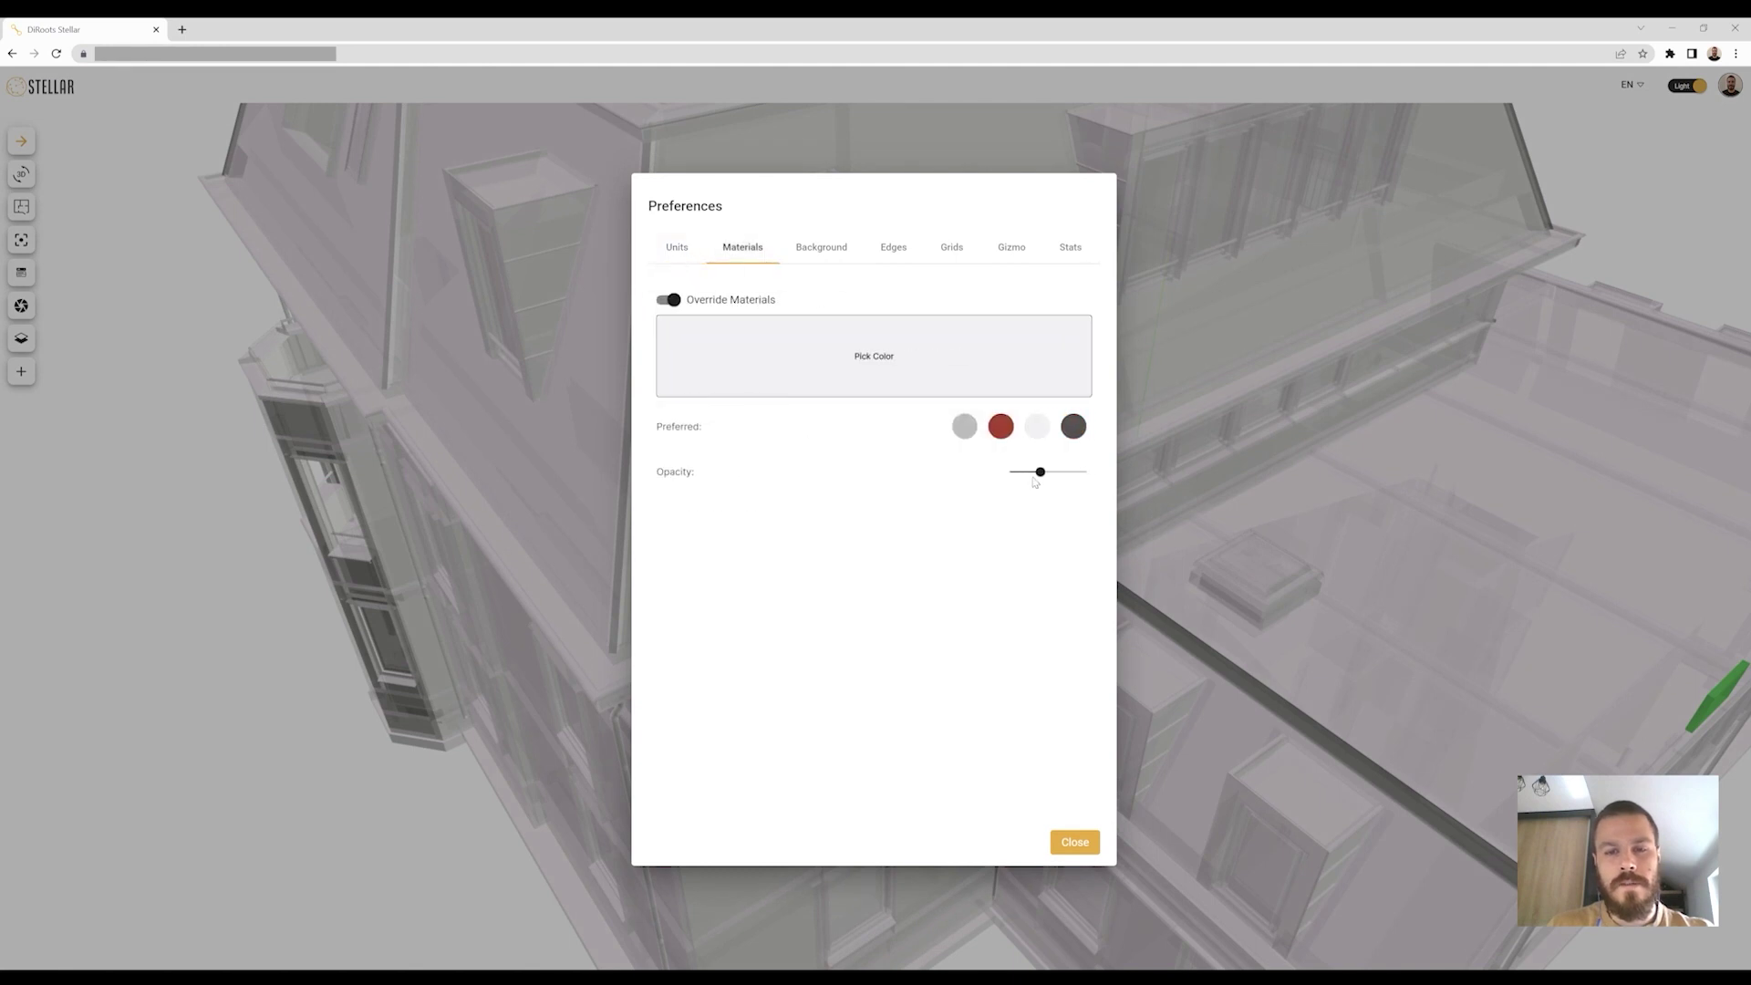
left_click_drag(1041, 473, 1124, 484)
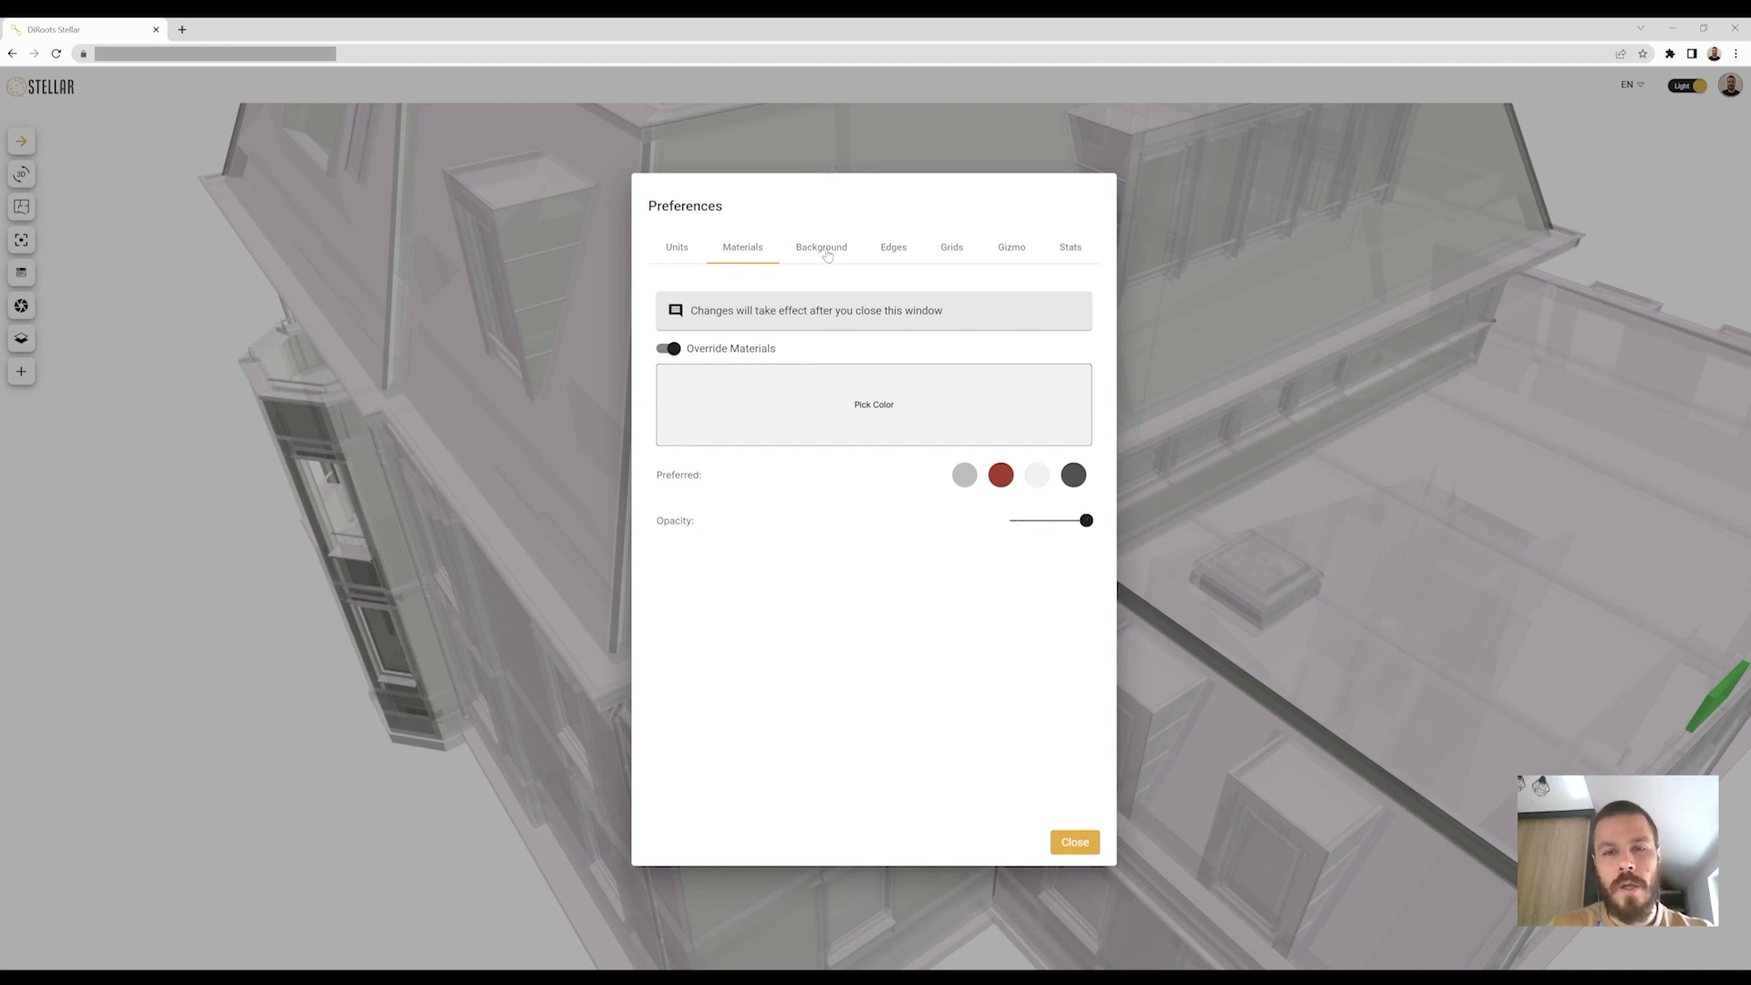
Activate edge lines in dark grey (#6a6a6a) and close Preferences.
left_click(896, 251)
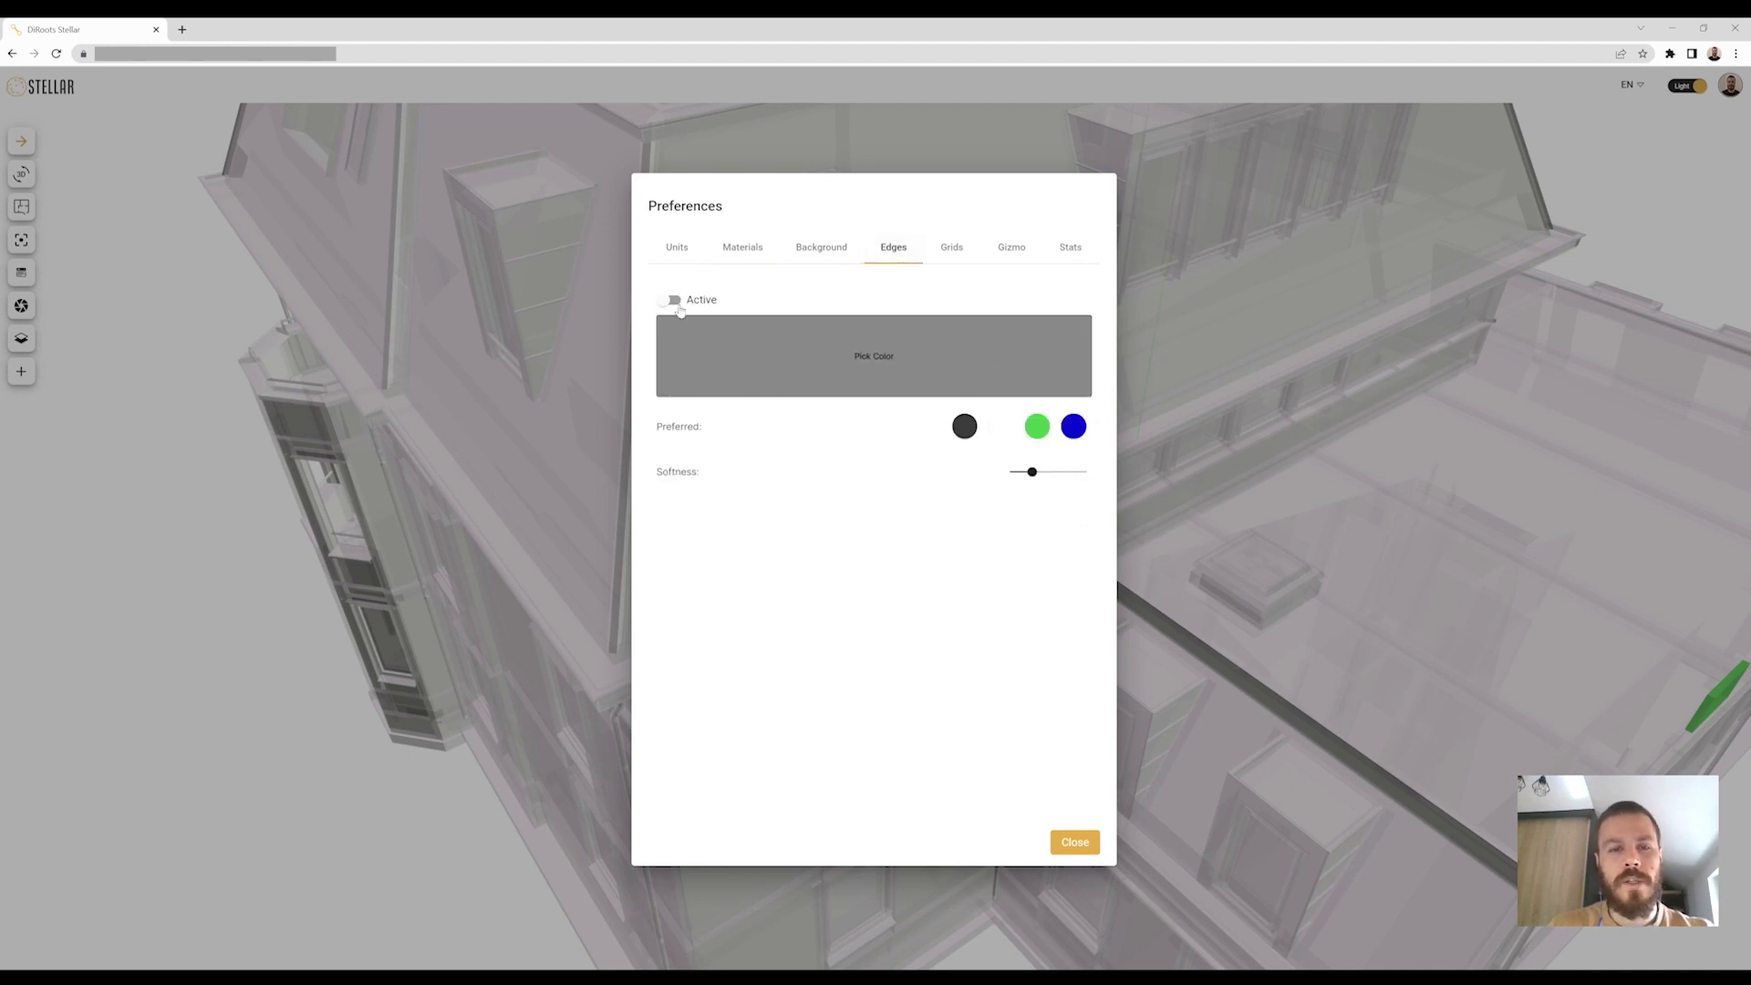
left_click(670, 348)
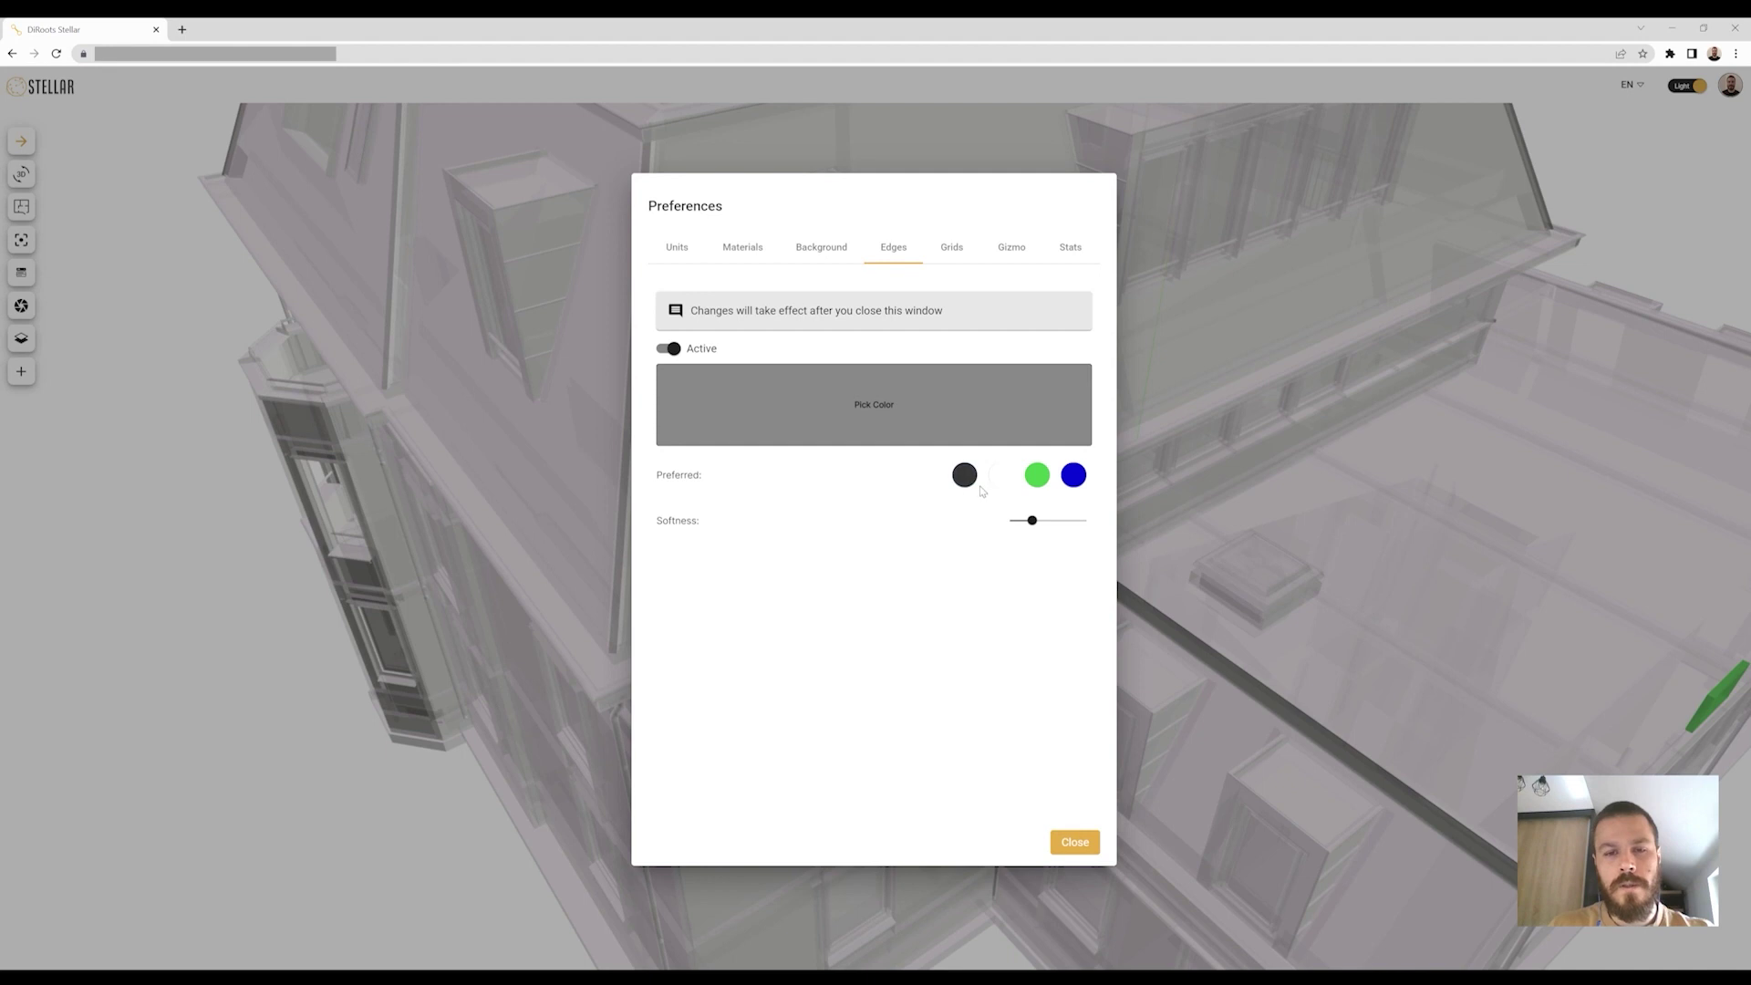
left_click(873, 410)
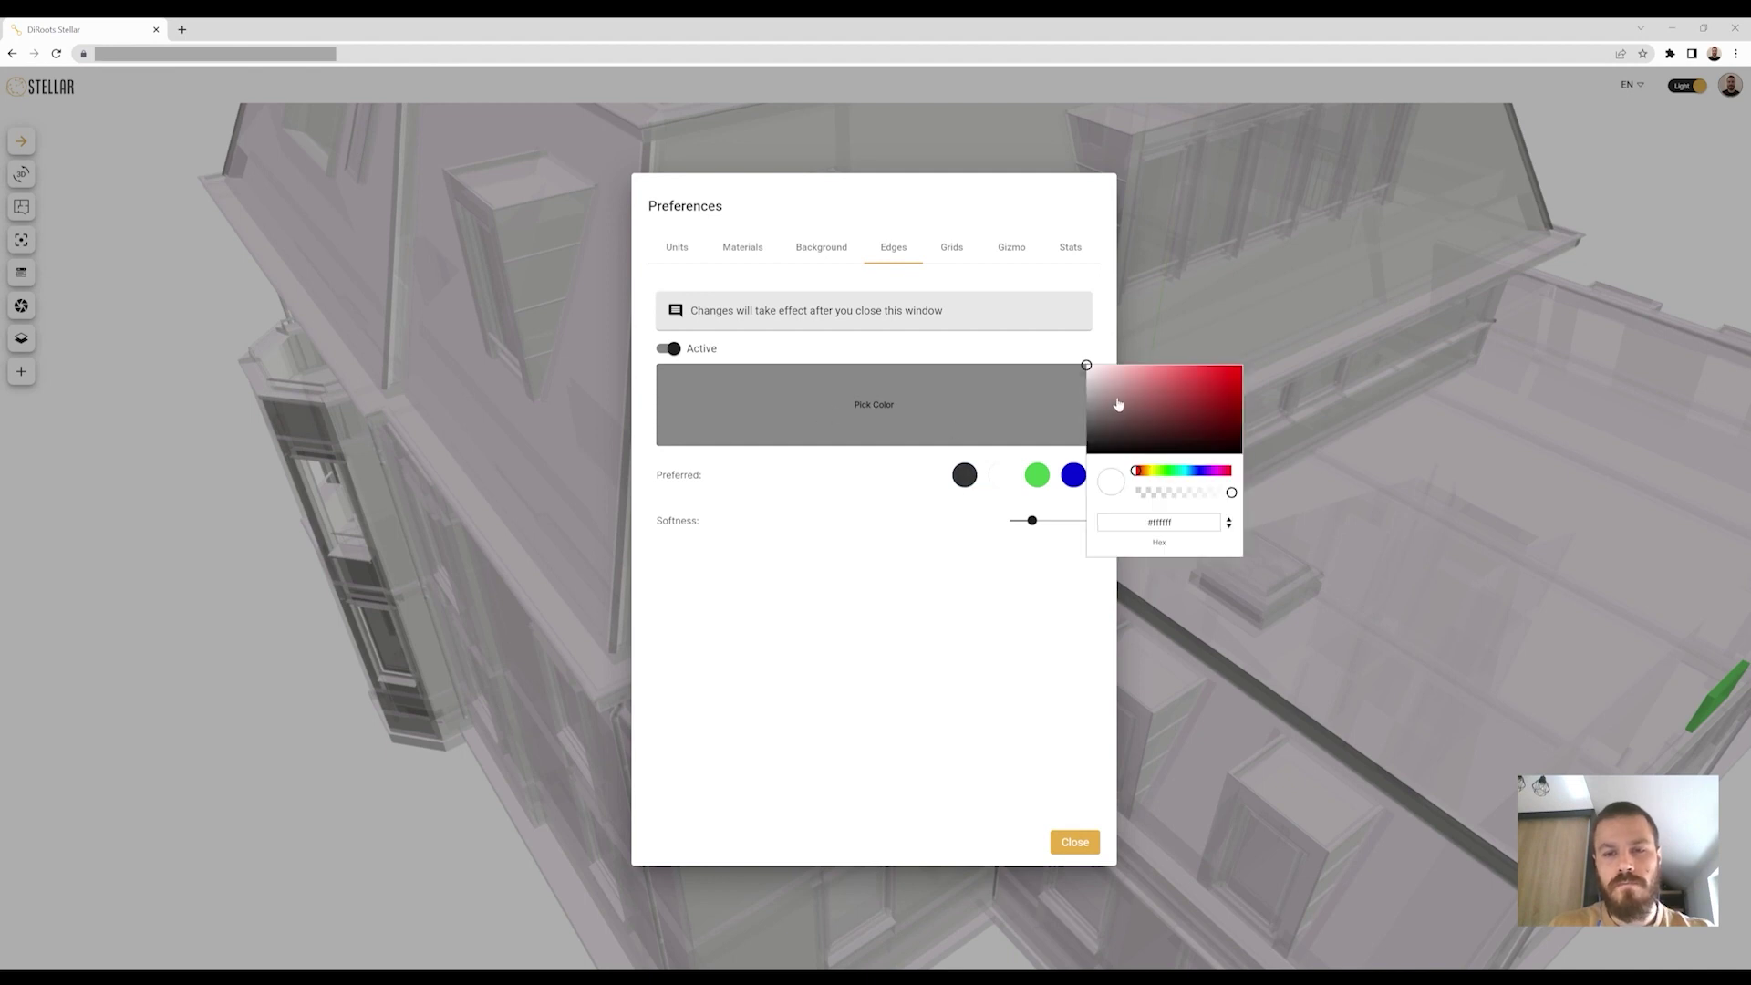
left_click_drag(1118, 405, 1083, 418)
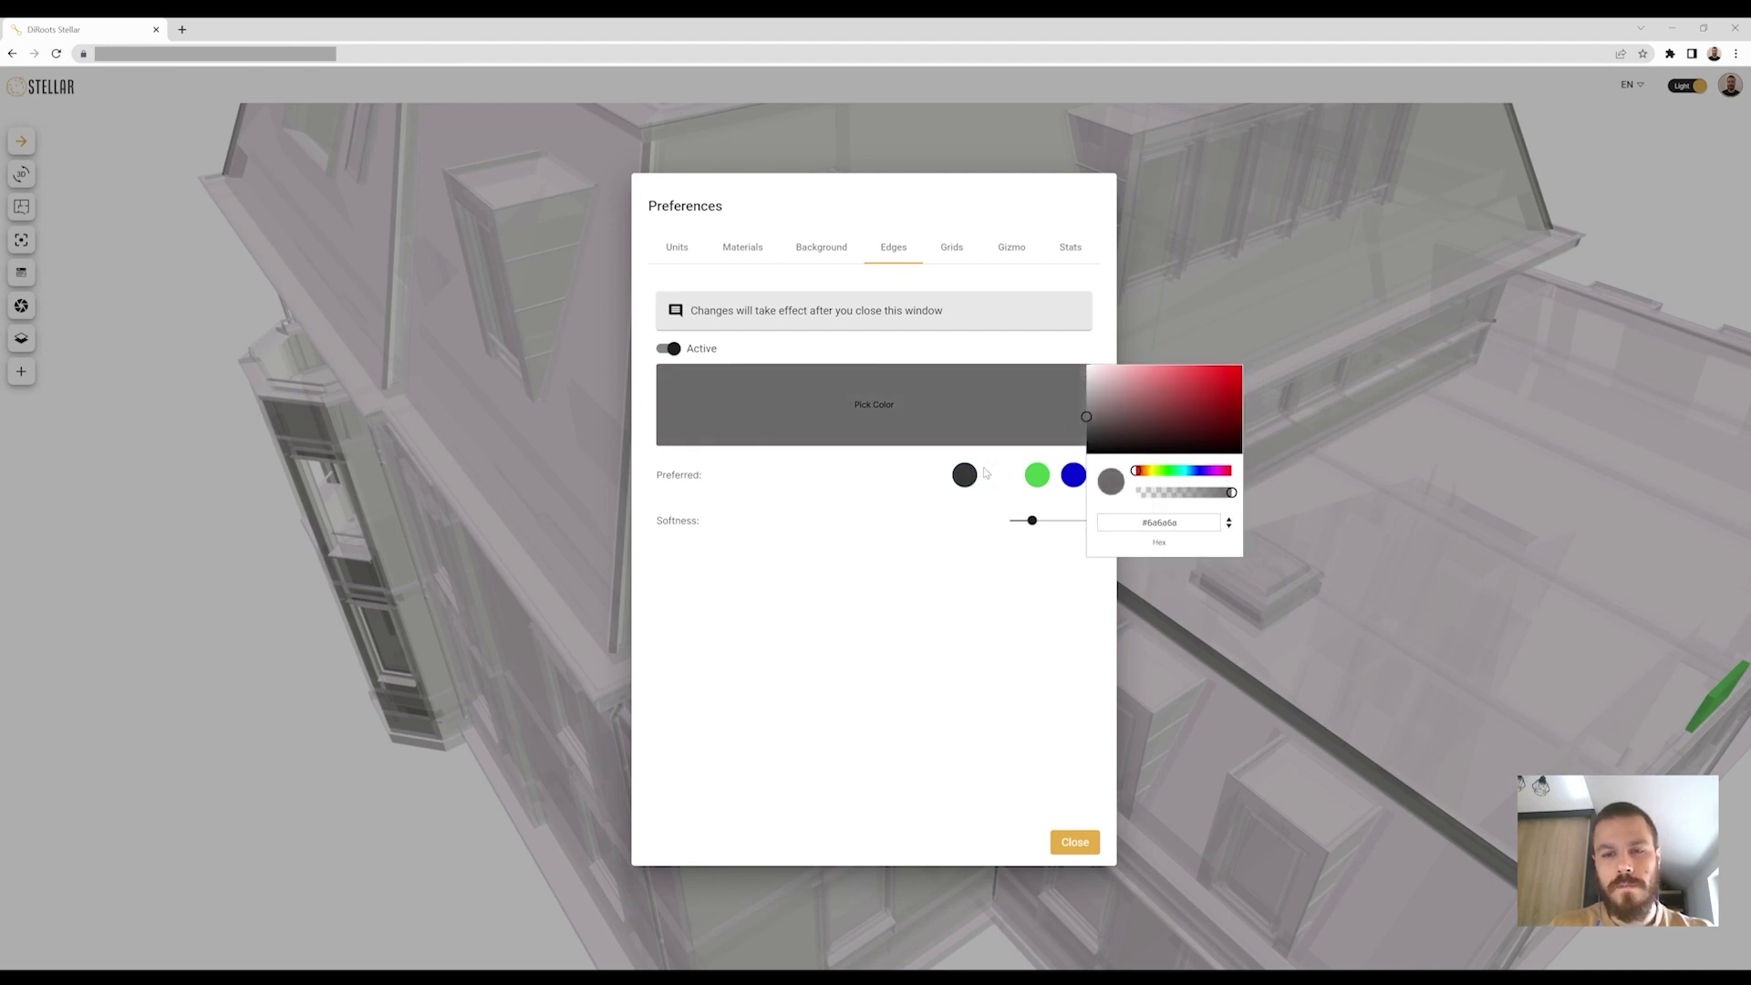
left_click(888, 670)
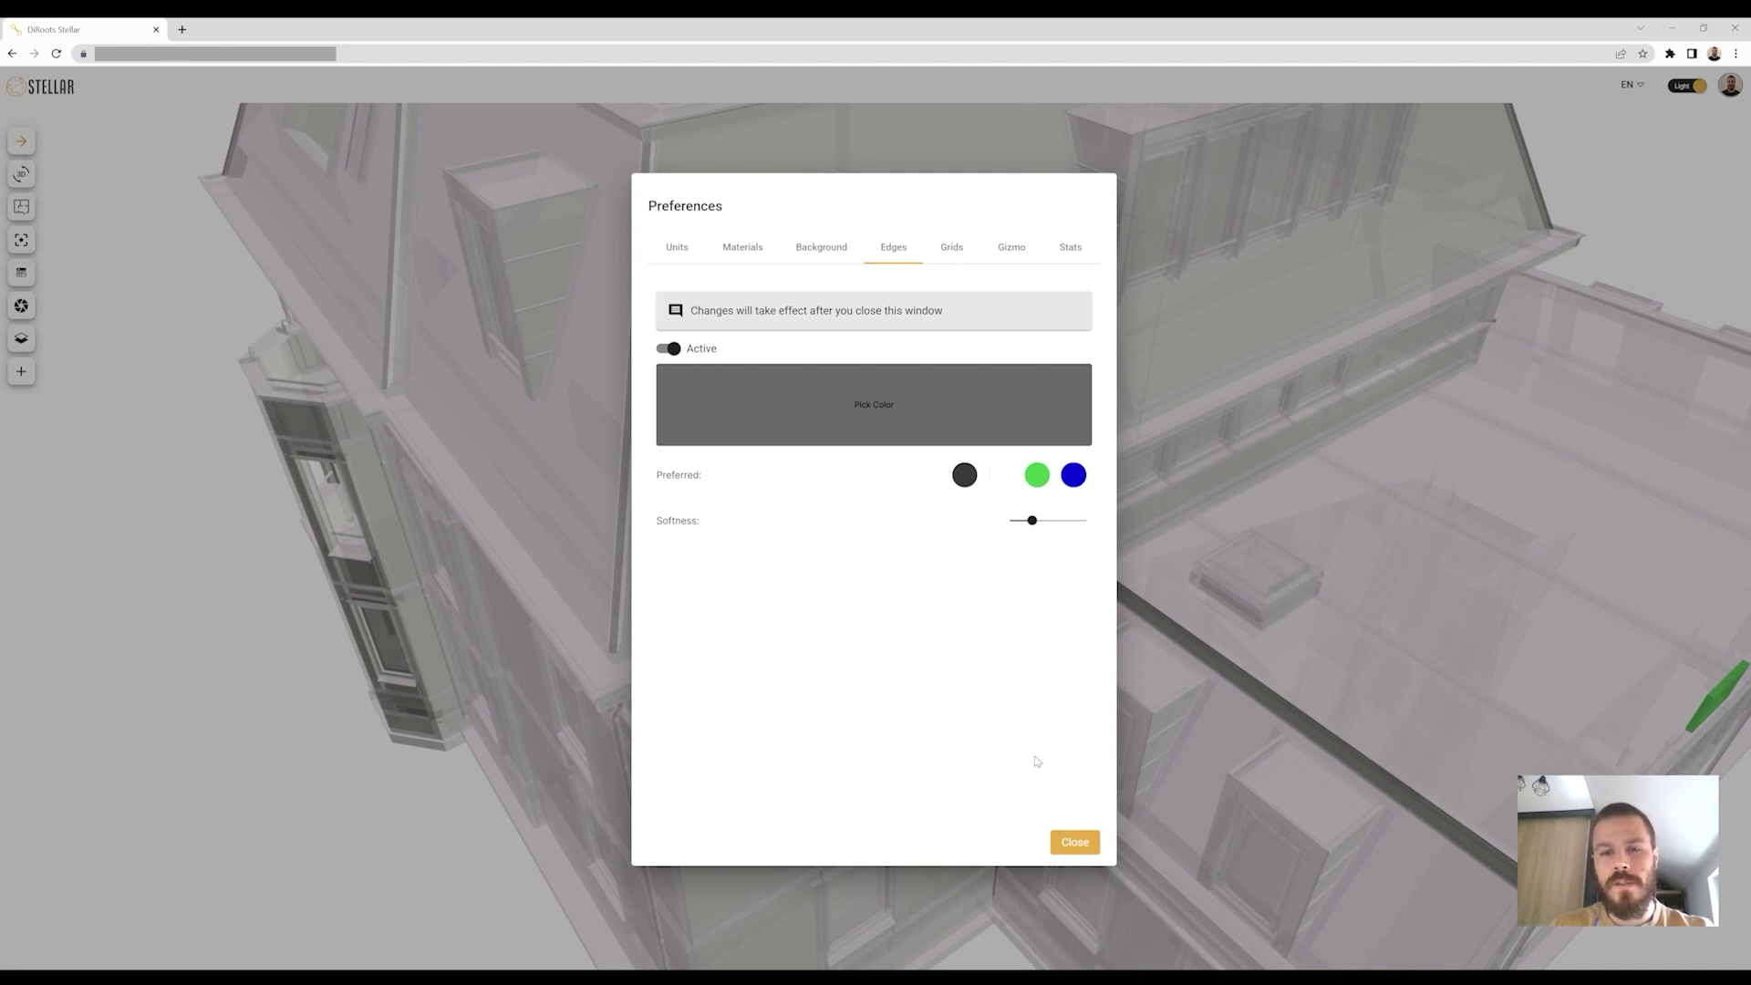
left_click(1077, 843)
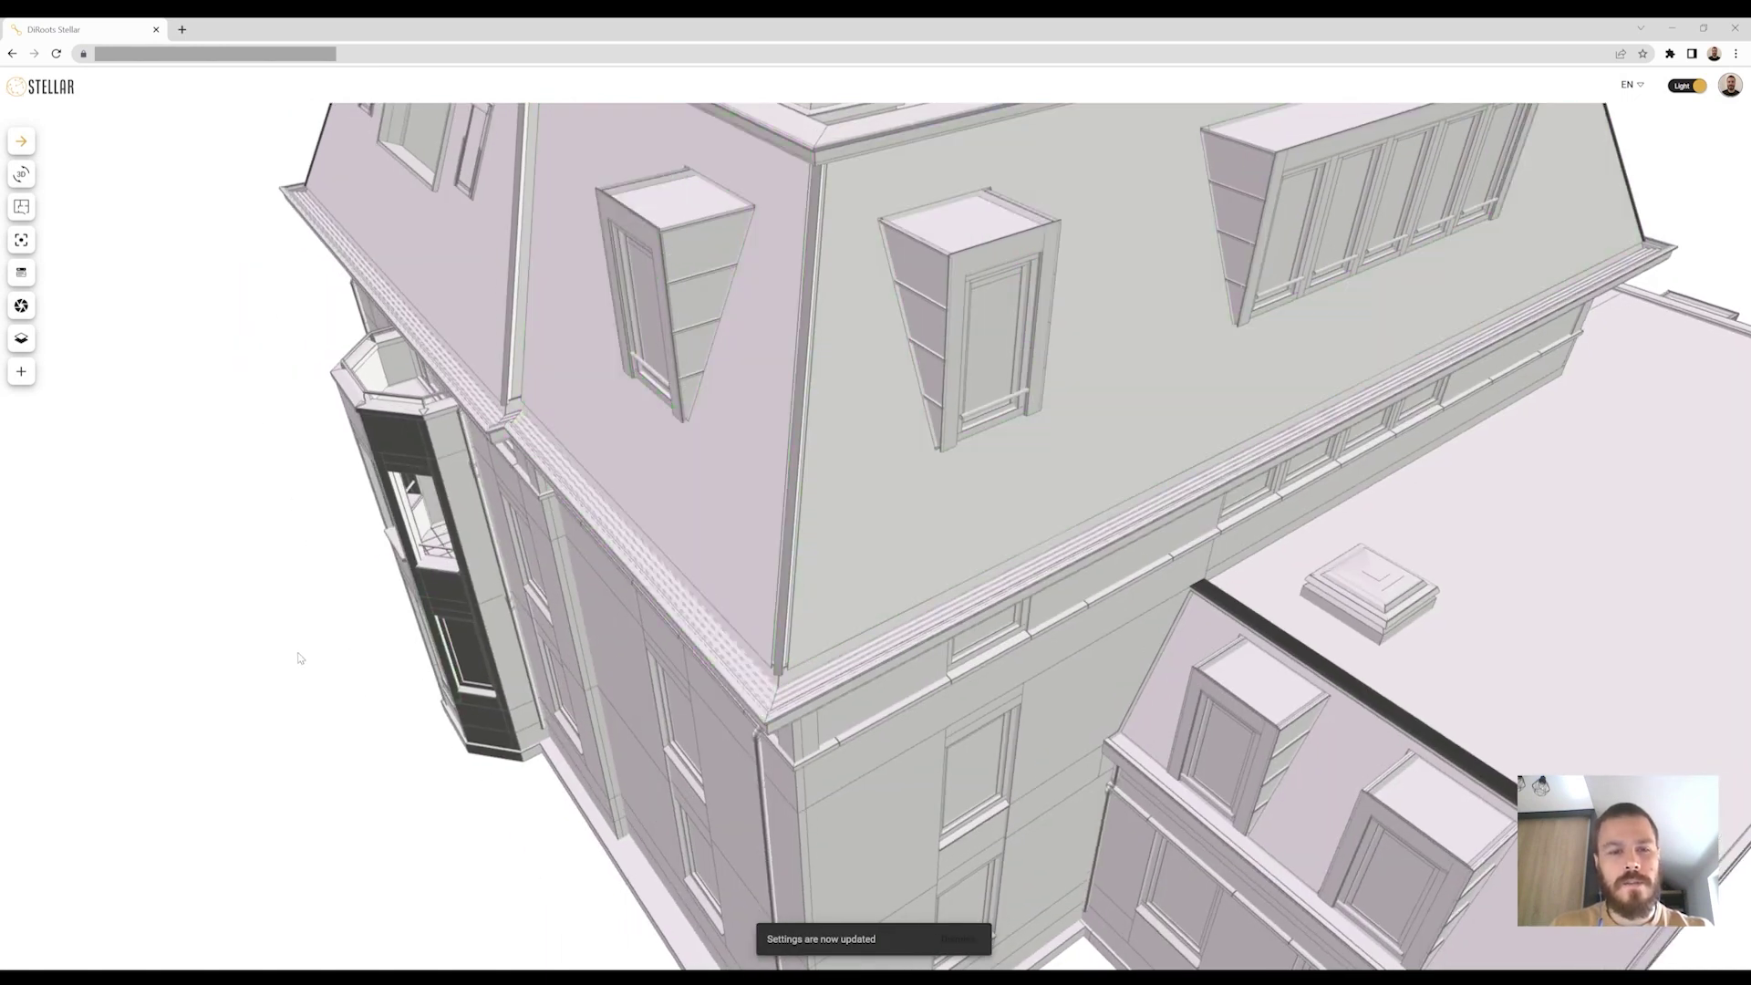
Orbit the outlined building to inspect the bay-window facade, other sides and the roof.
mouse_move(299, 659)
left_mouse_down()
mouse_move(378, 658)
mouse_move(698, 415)
left_mouse_up()
scroll(699, 415, "down", 5)
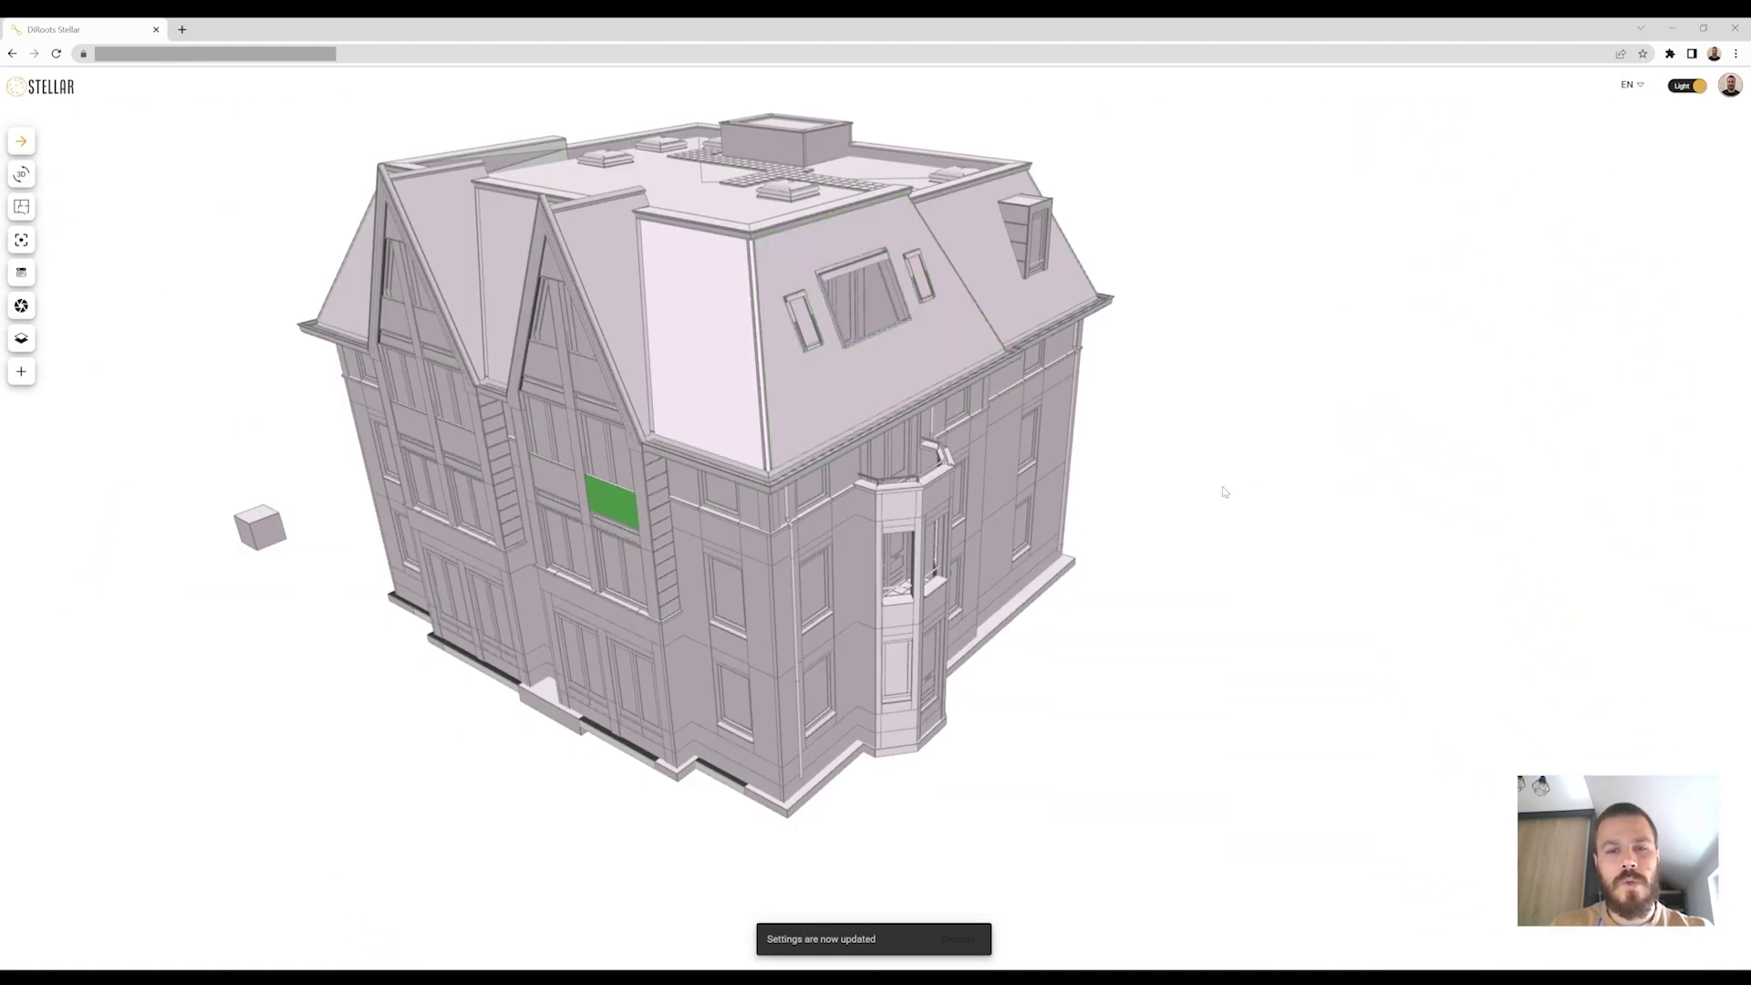
left_click_drag(1184, 493, 1009, 490)
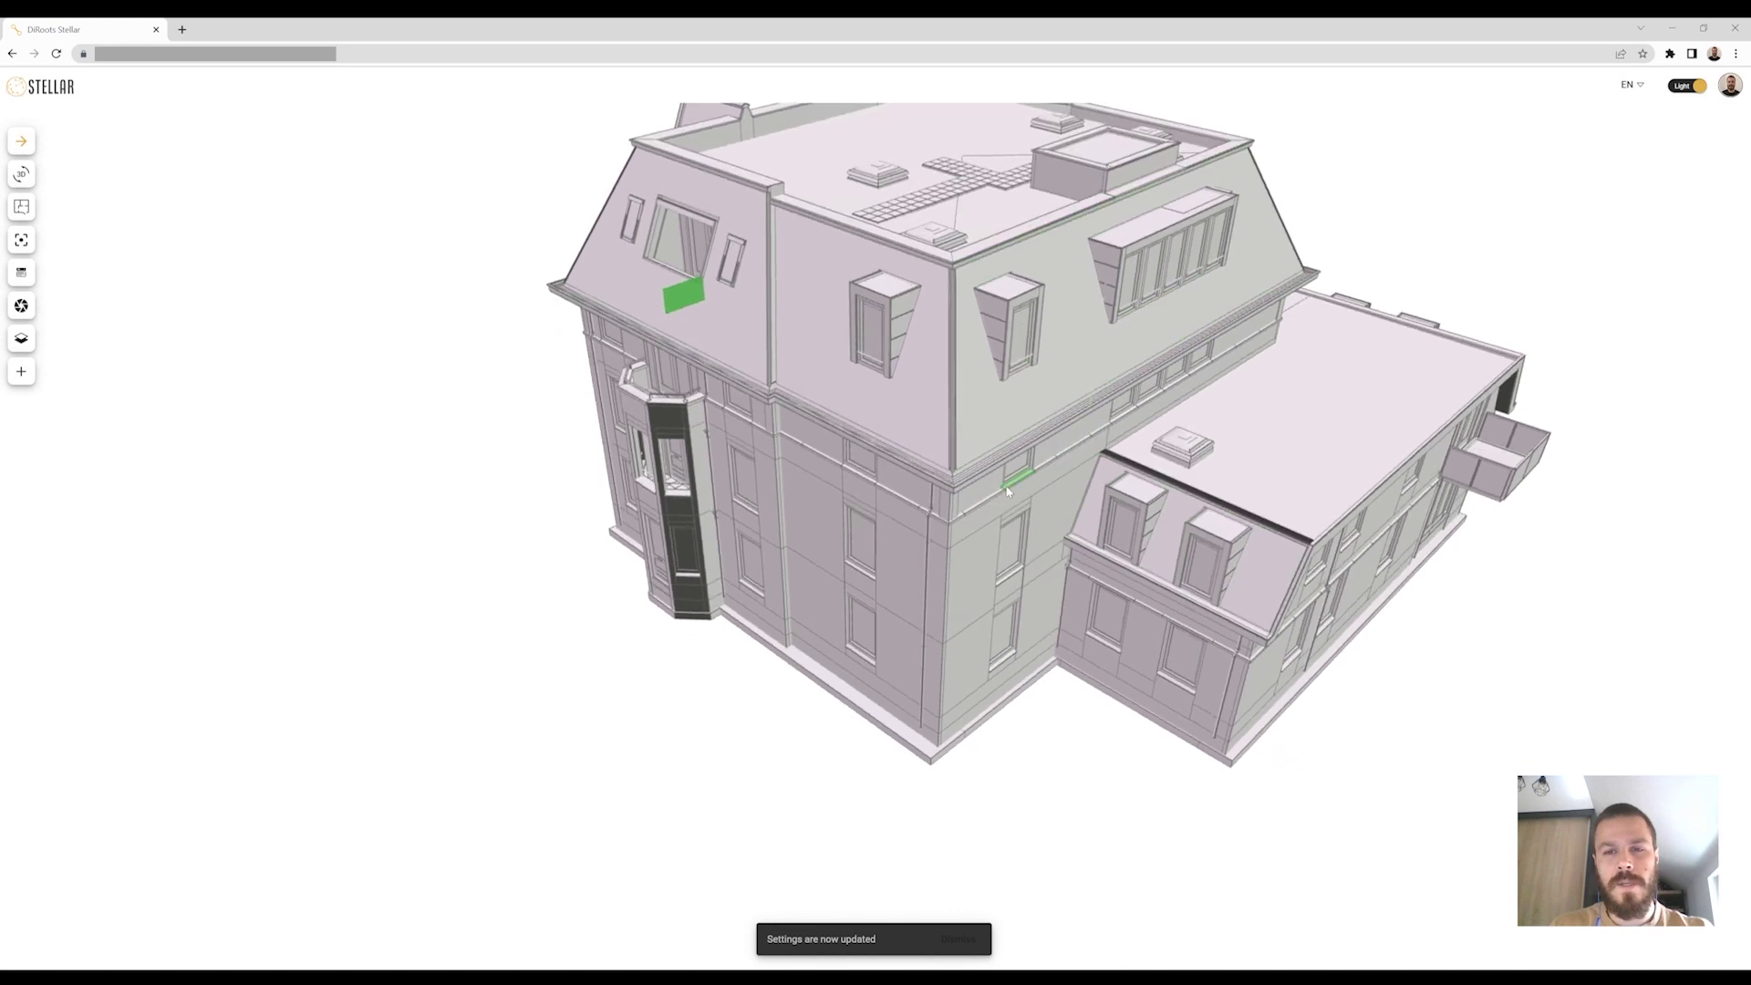
left_click_drag(1478, 192, 1390, 260)
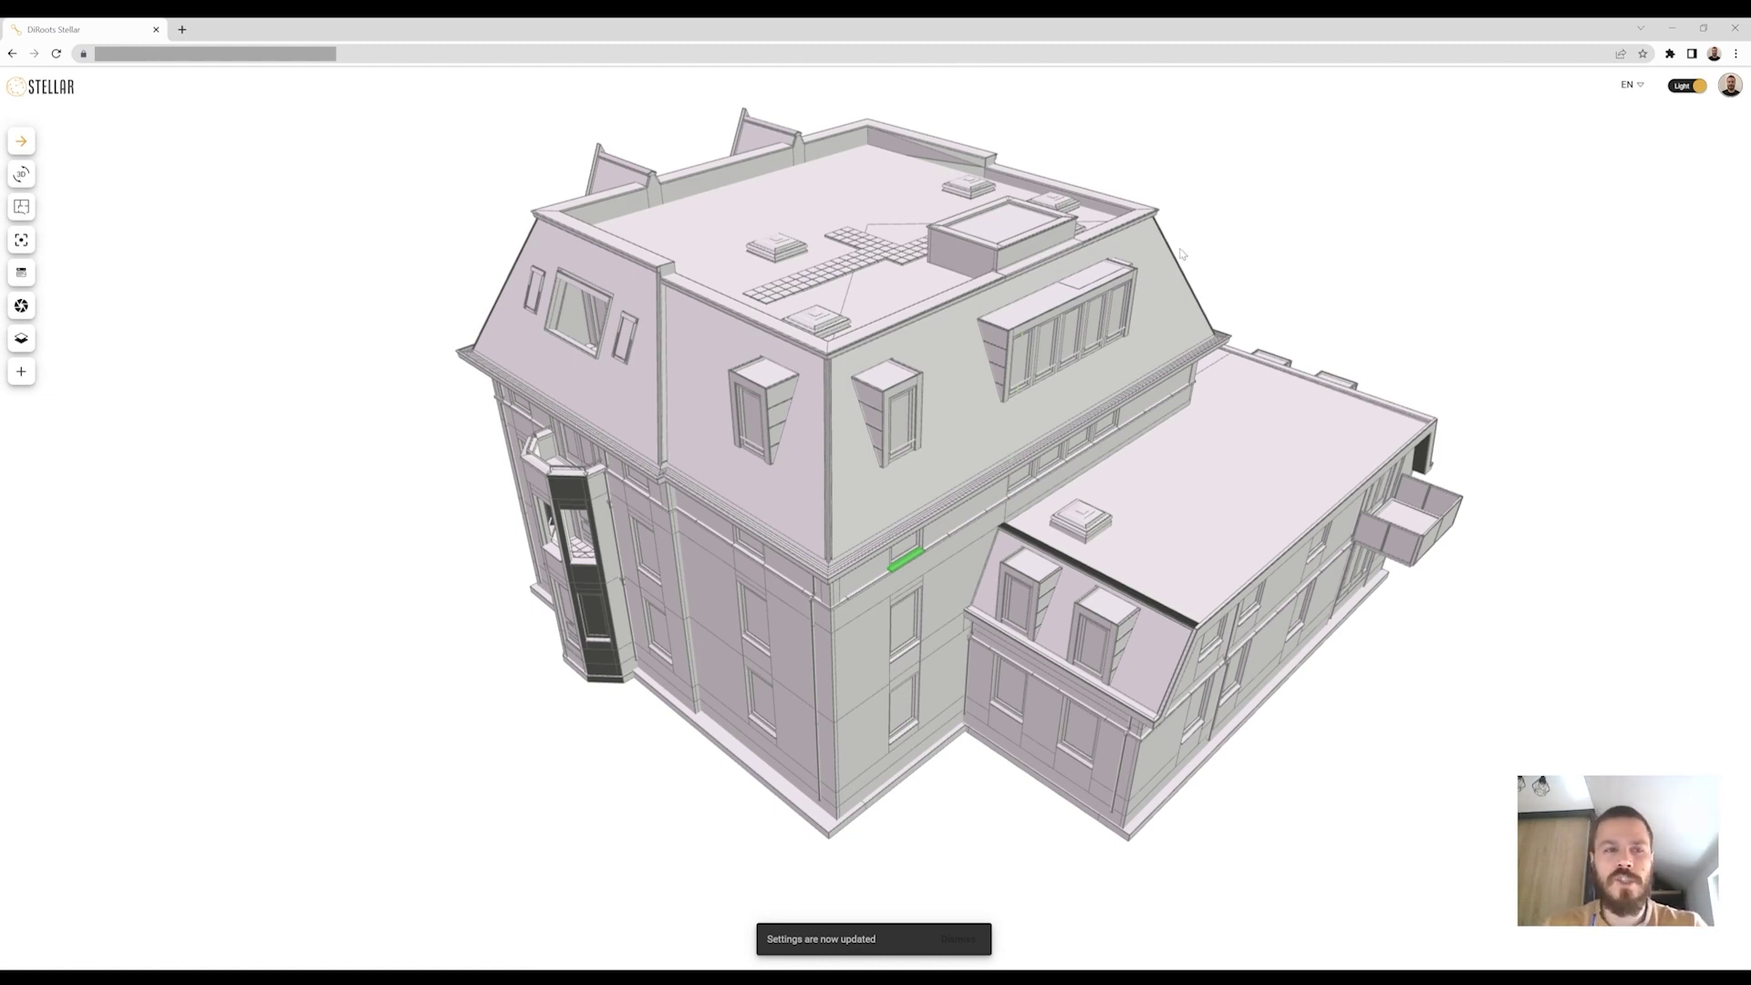
left_click_drag(1368, 313, 1365, 288)
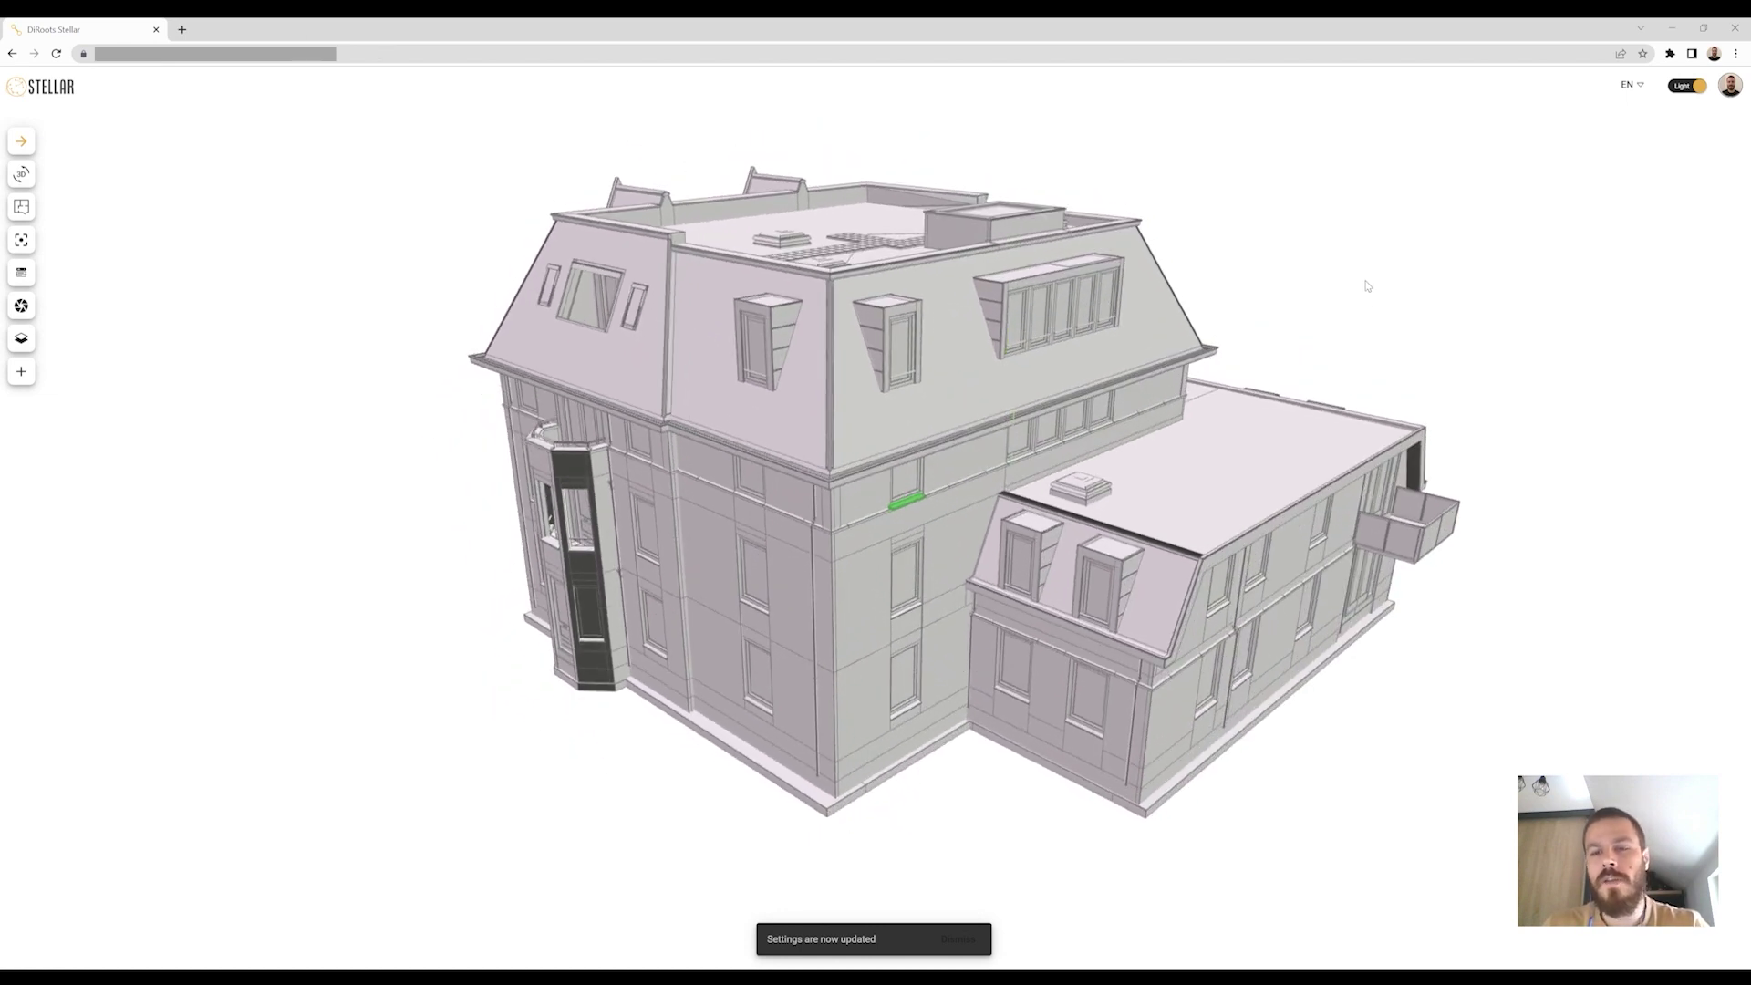
left_click_drag(1353, 275, 1348, 289)
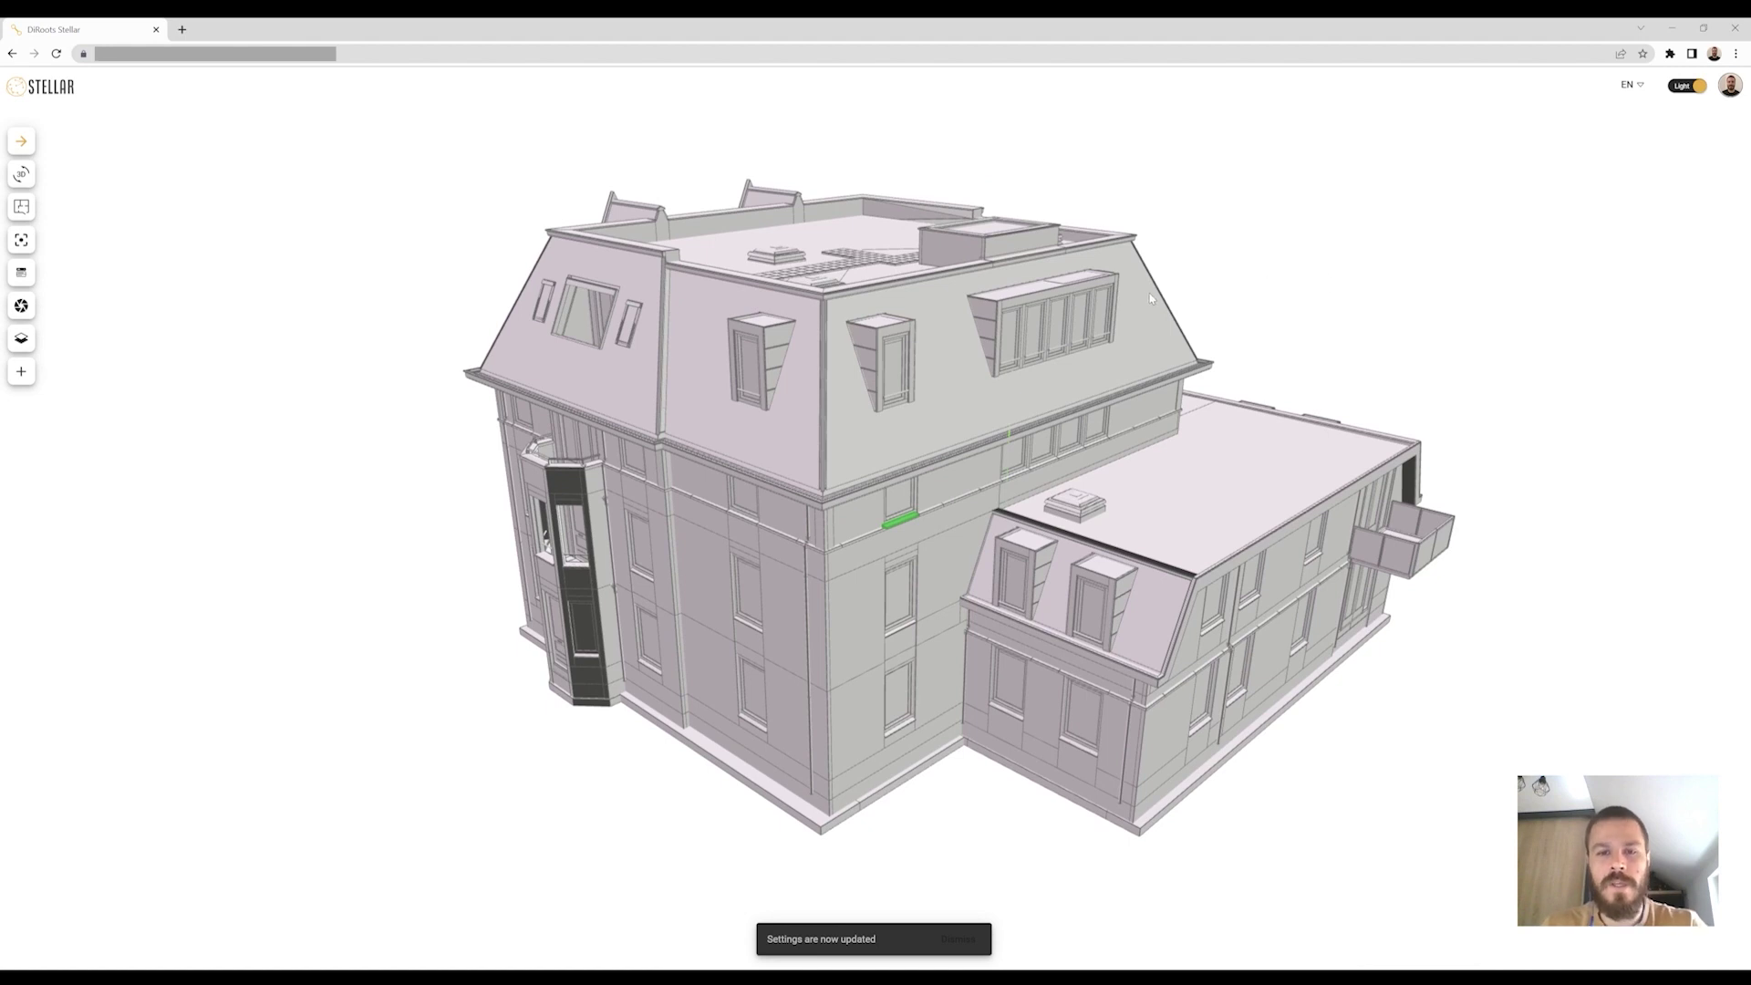
left_click_drag(1208, 261, 1194, 275)
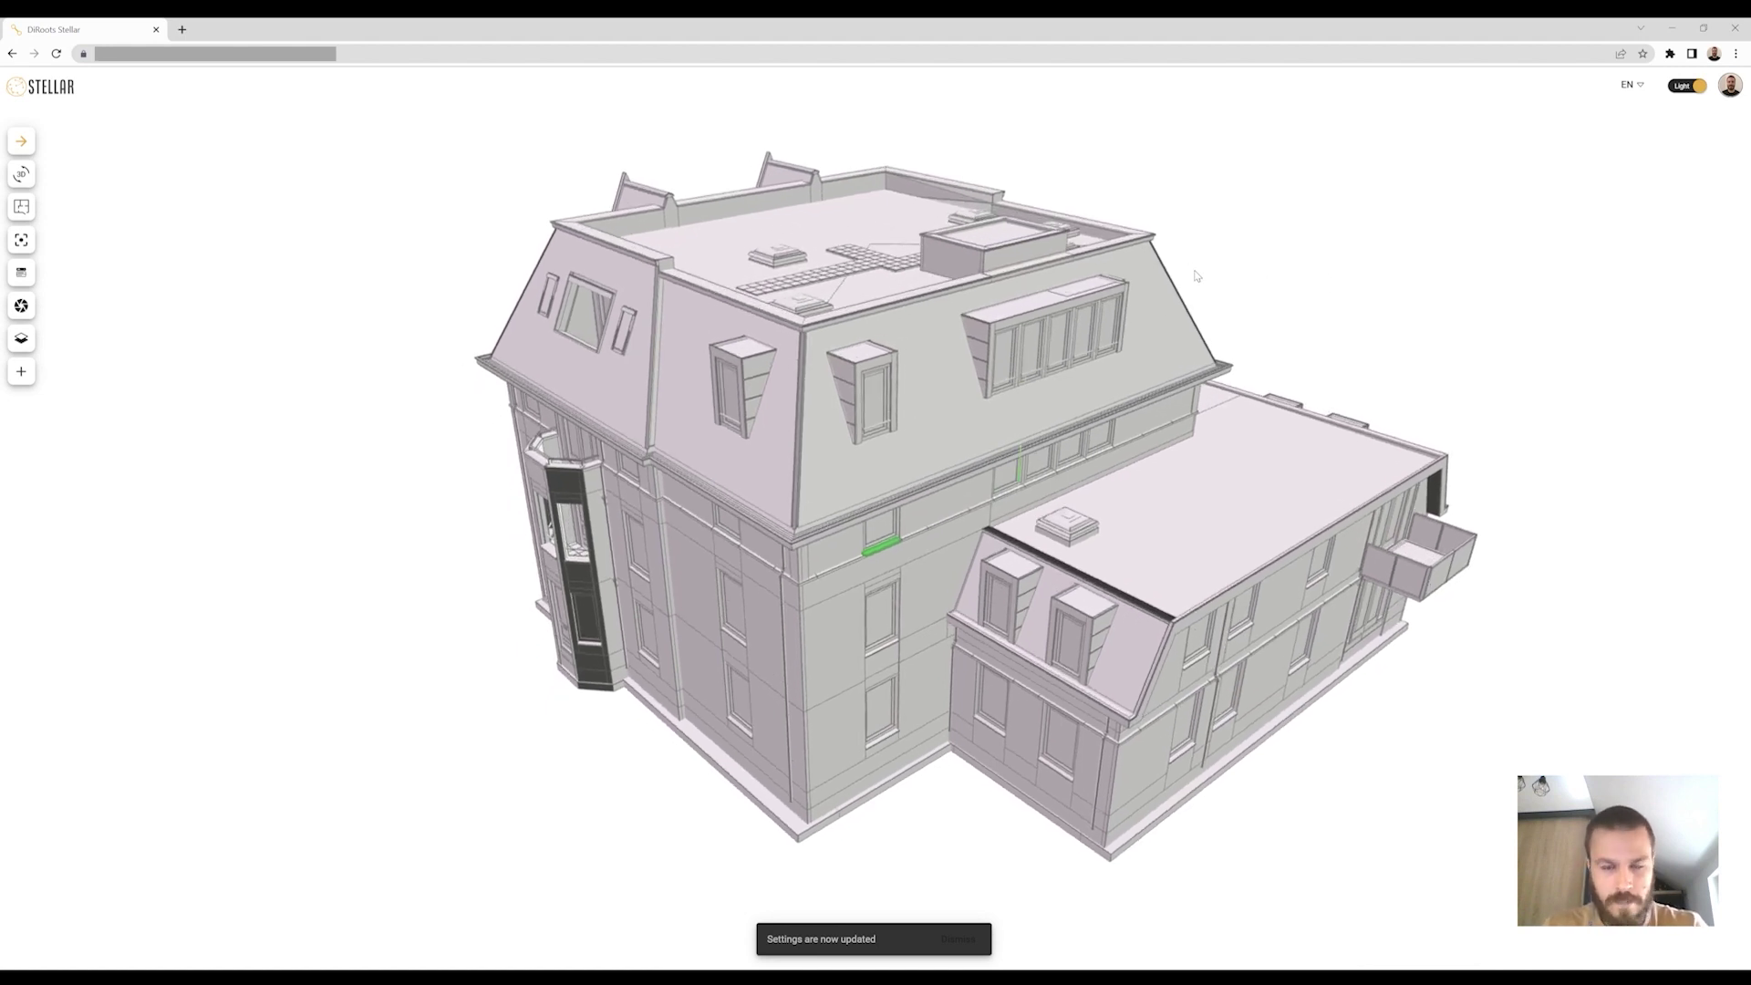